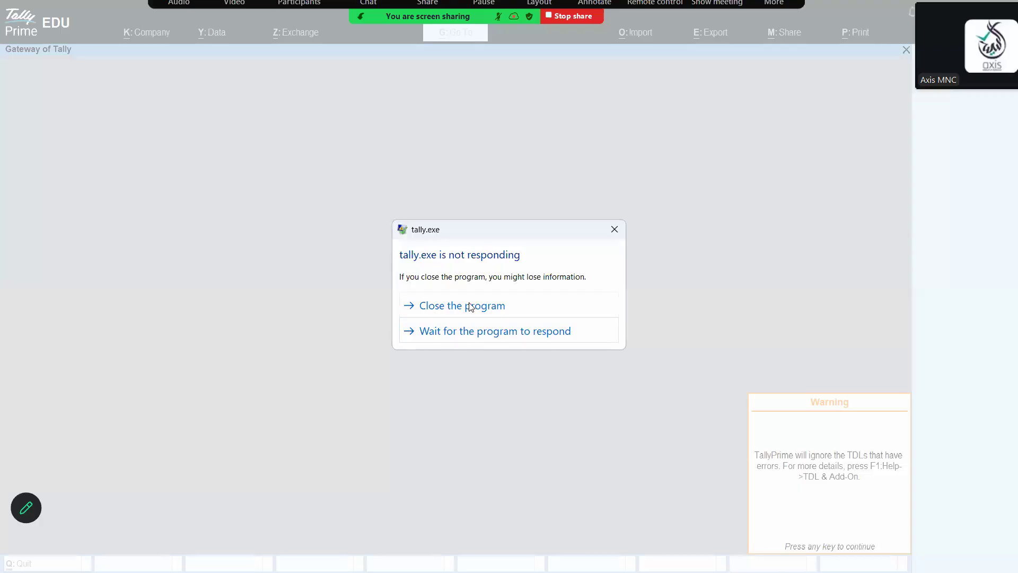
# Close the unresponsive TallyPrime program
pyautogui.click(425, 334)
pyautogui.click(438, 334)
pyautogui.click(417, 339)
pyautogui.click(540, 339)
pyautogui.click(474, 330)
pyautogui.click(615, 228)
pyautogui.click(495, 306)
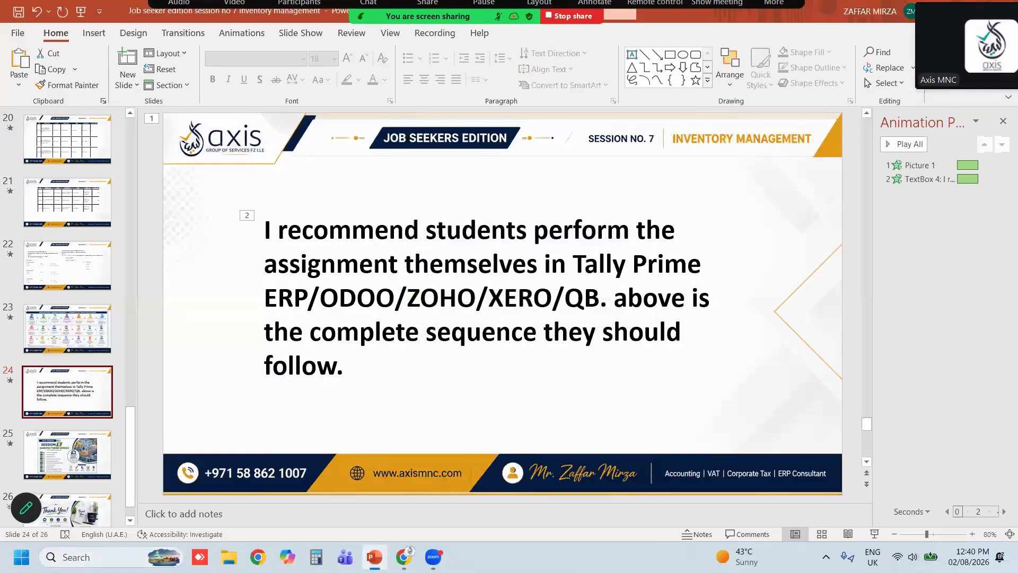
# Relaunch TallyPrime and continue in Educational Mode
pyautogui.click(53, 557)
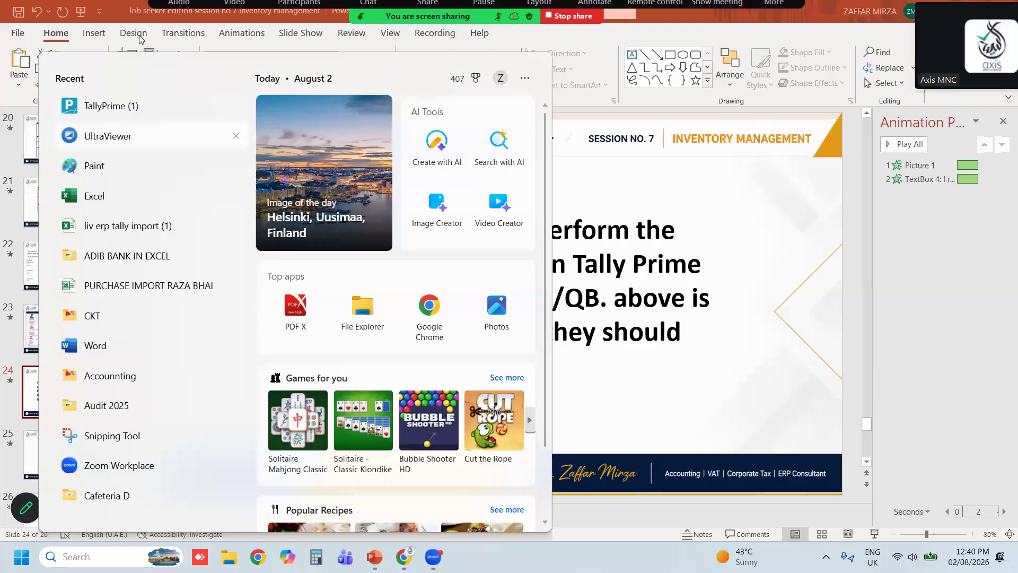
pyautogui.click(83, 98)
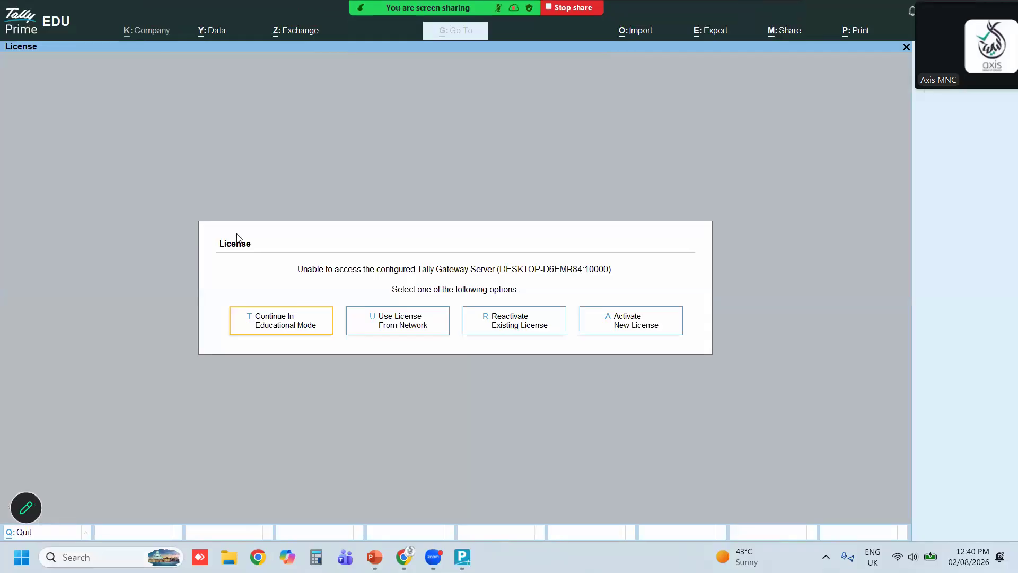
pyautogui.click(279, 329)
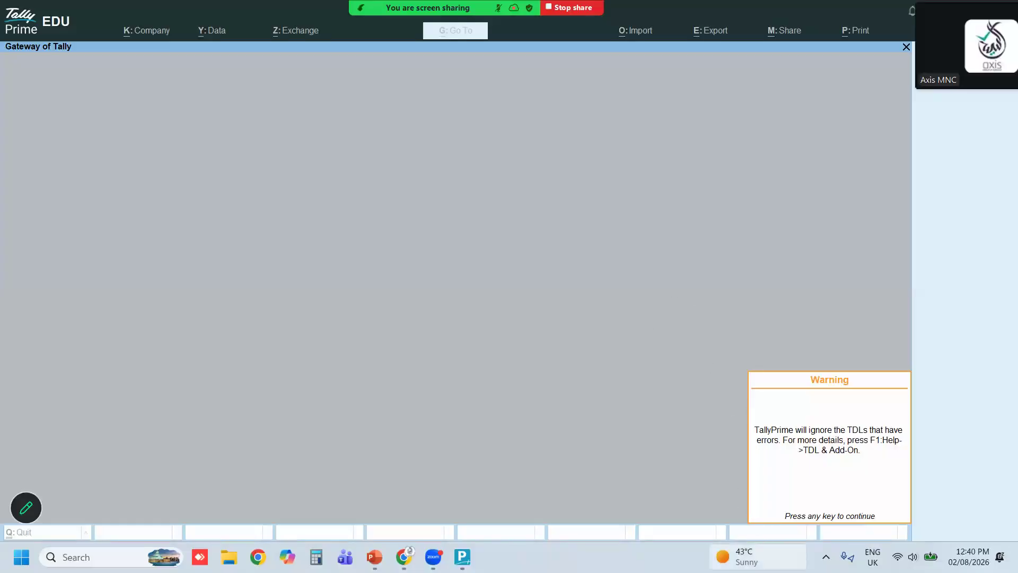
pyautogui.moveTo(767, 549)
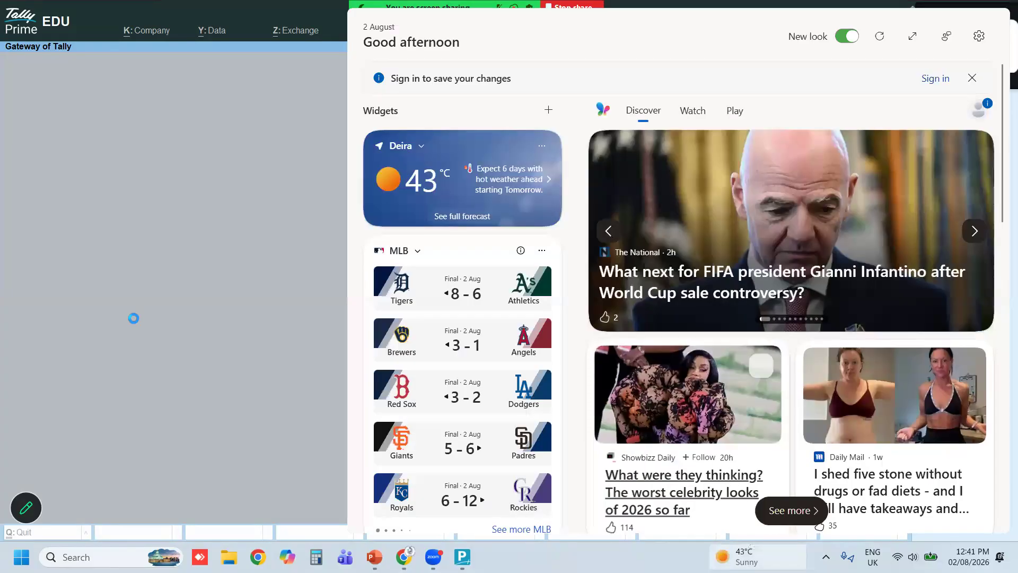
pyautogui.click(135, 318)
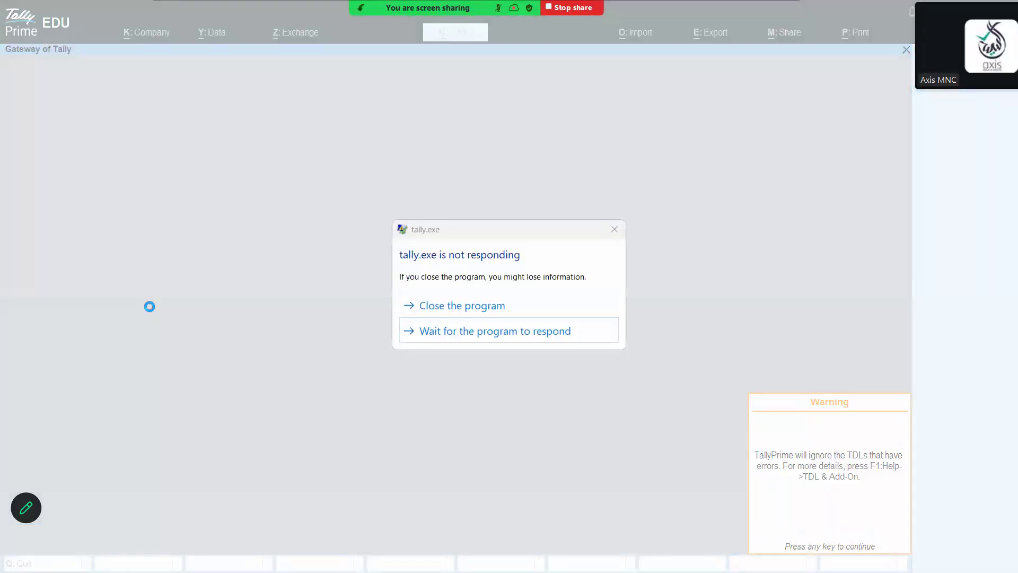
pyautogui.click(431, 329)
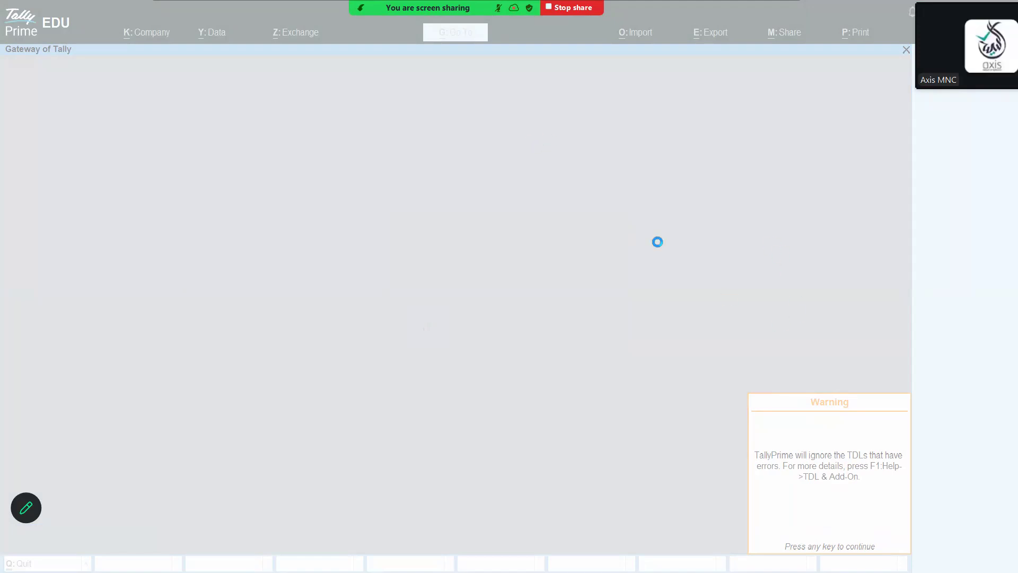
pyautogui.click(514, 335)
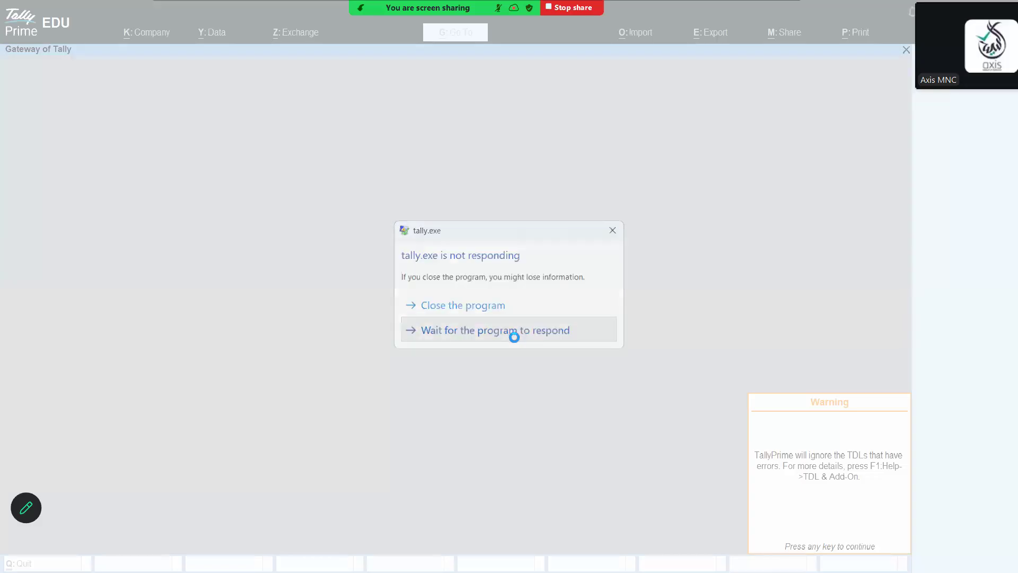
pyautogui.click(514, 336)
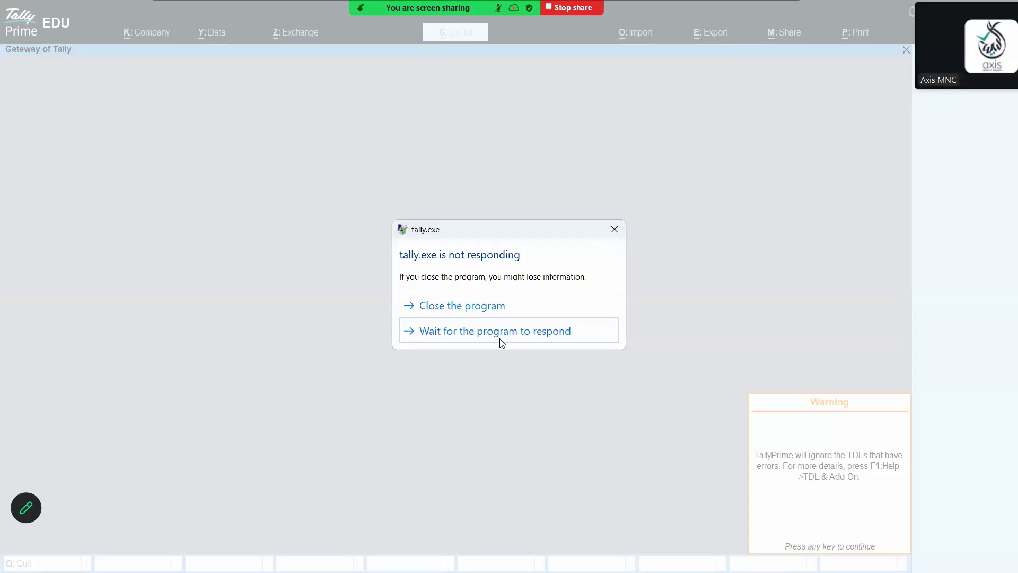
pyautogui.click(496, 336)
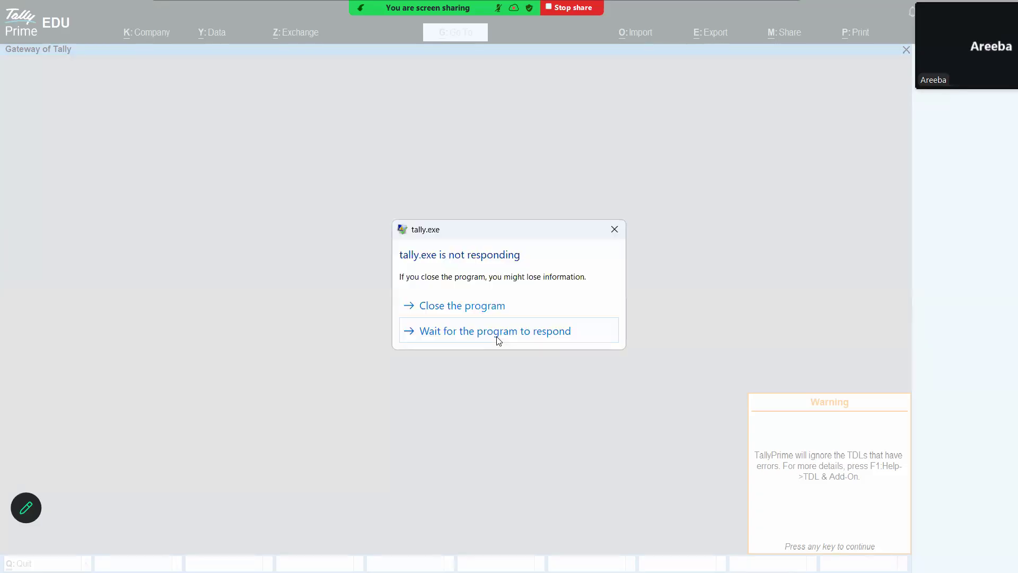
pyautogui.click(497, 337)
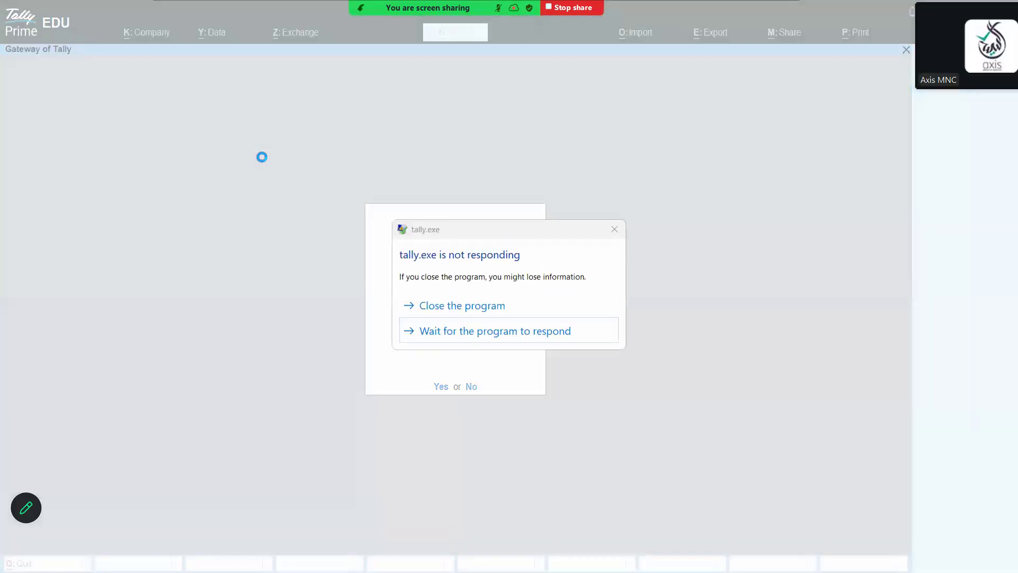
pyautogui.click(492, 327)
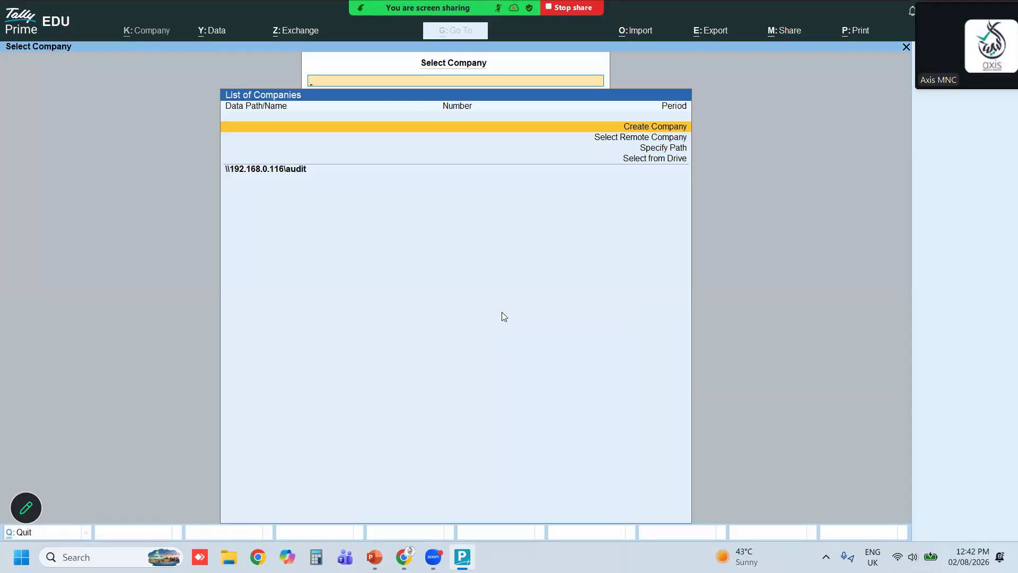
# Start creating a new company and set its data path to the C:\jannine folder
pyautogui.press('Return')
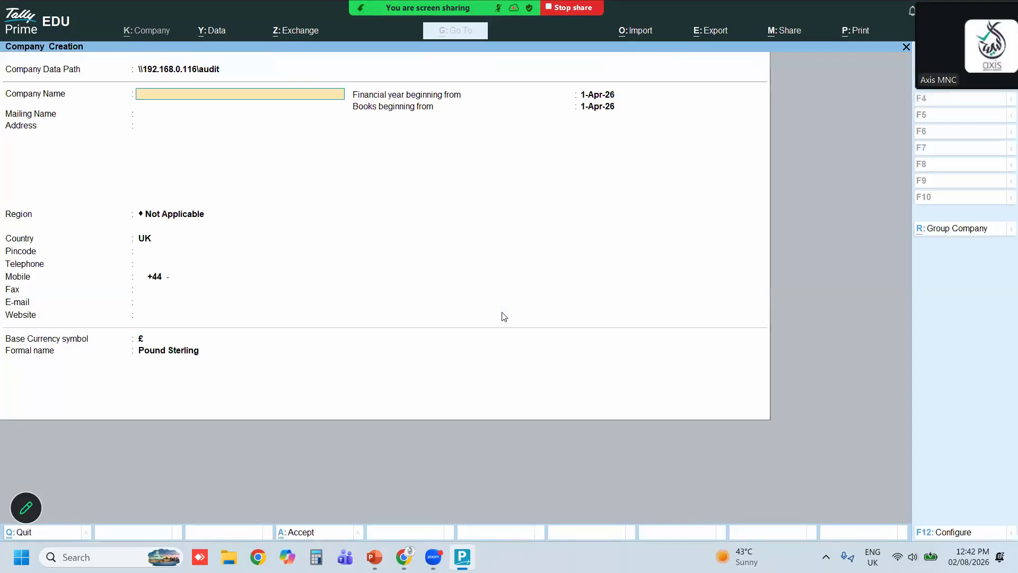
pyautogui.press('BackSpace')
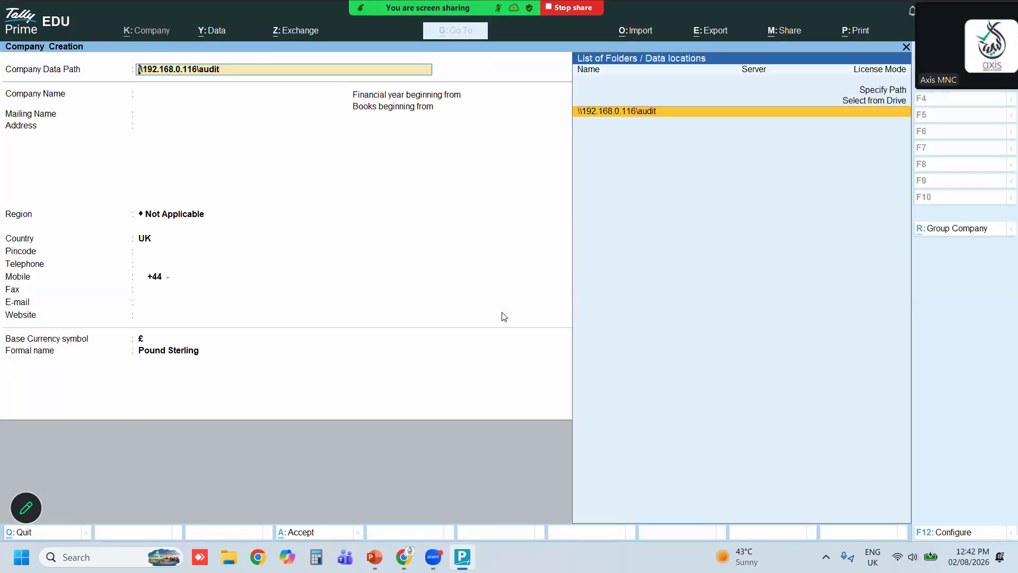
pyautogui.press('Up')
pyautogui.press('Return')
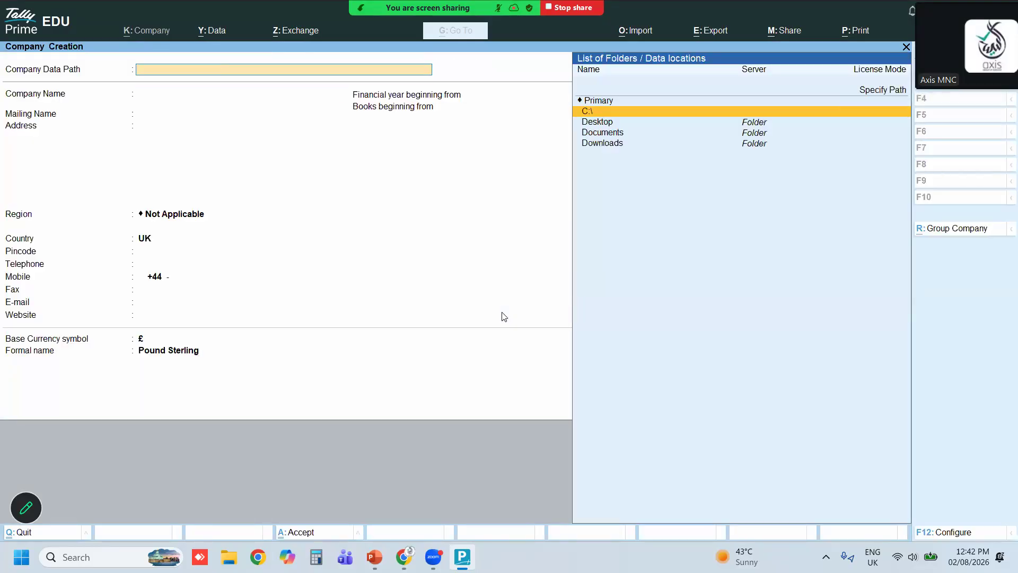
pyautogui.press('Down')
pyautogui.press('Up')
pyautogui.press('Return')
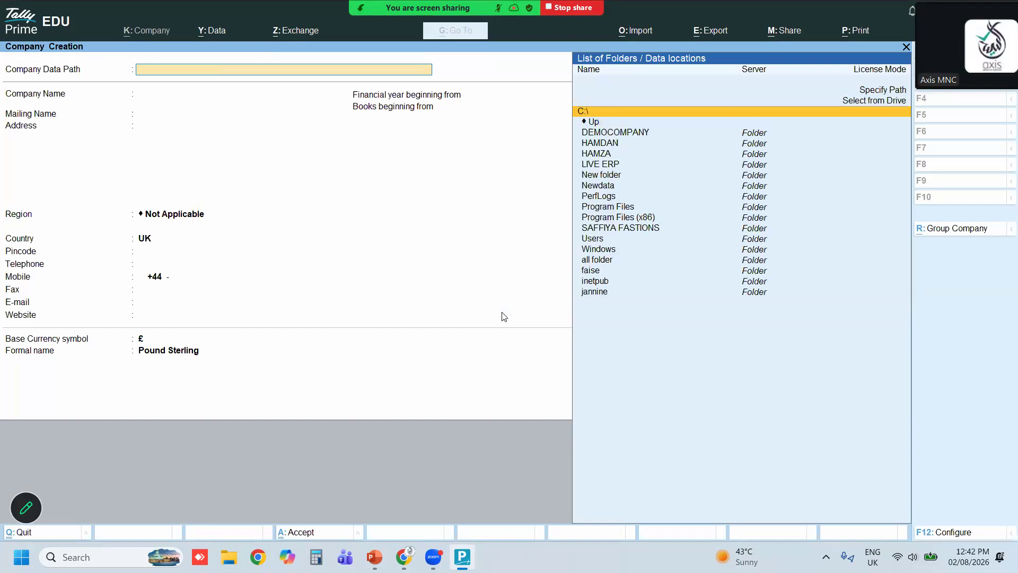
pyautogui.press('Down')
pyautogui.press('Down')
pyautogui.press('Down')
pyautogui.press('Down')
pyautogui.press('Down')
pyautogui.press('Down')
pyautogui.press('Down')
pyautogui.press('Down')
pyautogui.press('Down')
pyautogui.press('Down')
pyautogui.press('Down')
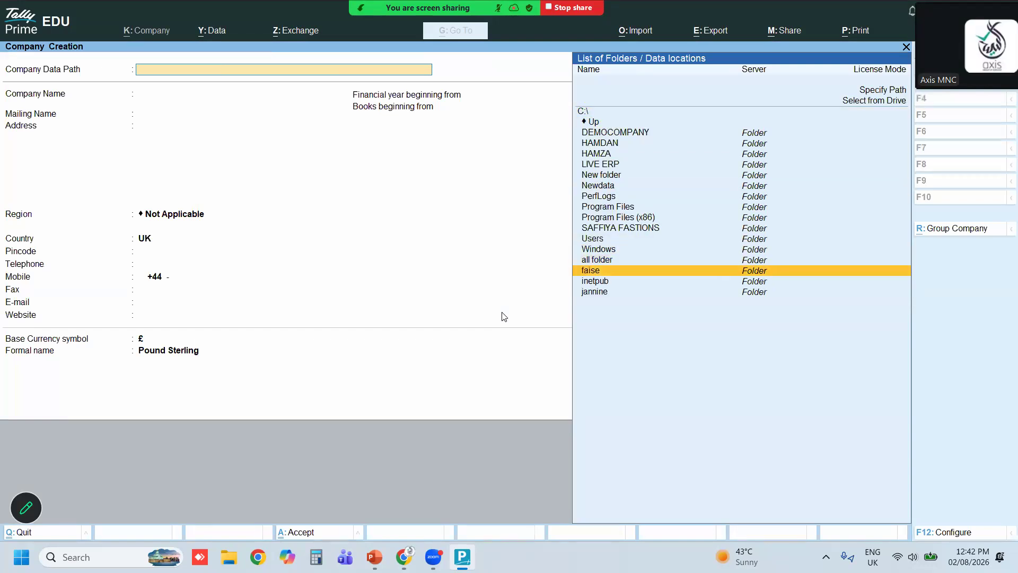
pyautogui.press('Return')
pyautogui.press('Return')
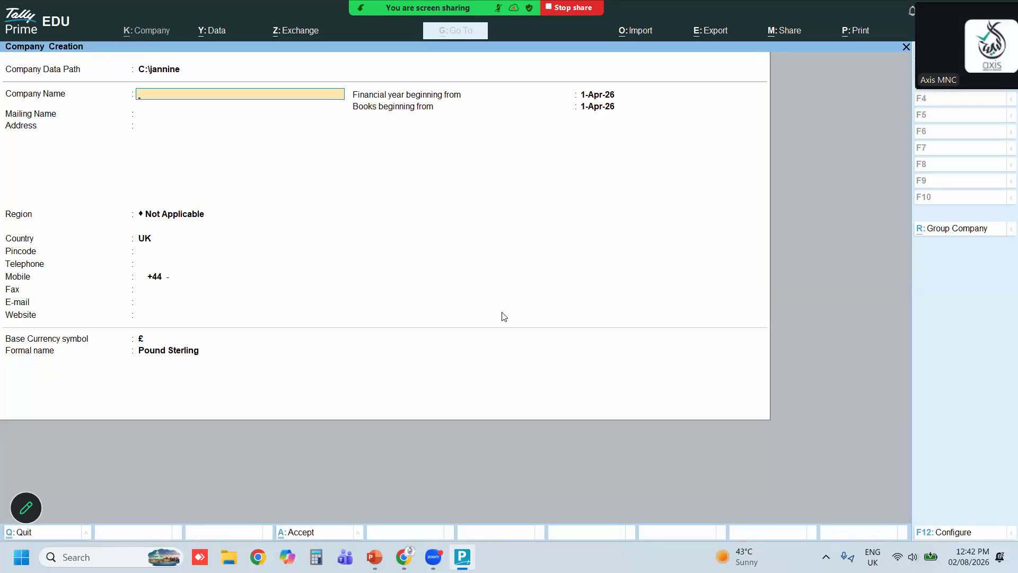
# Name the company Invenypry Session, keeping it as the mailing name
pyautogui.write('Invenypry Session')
pyautogui.press('Return')
pyautogui.press('Return')
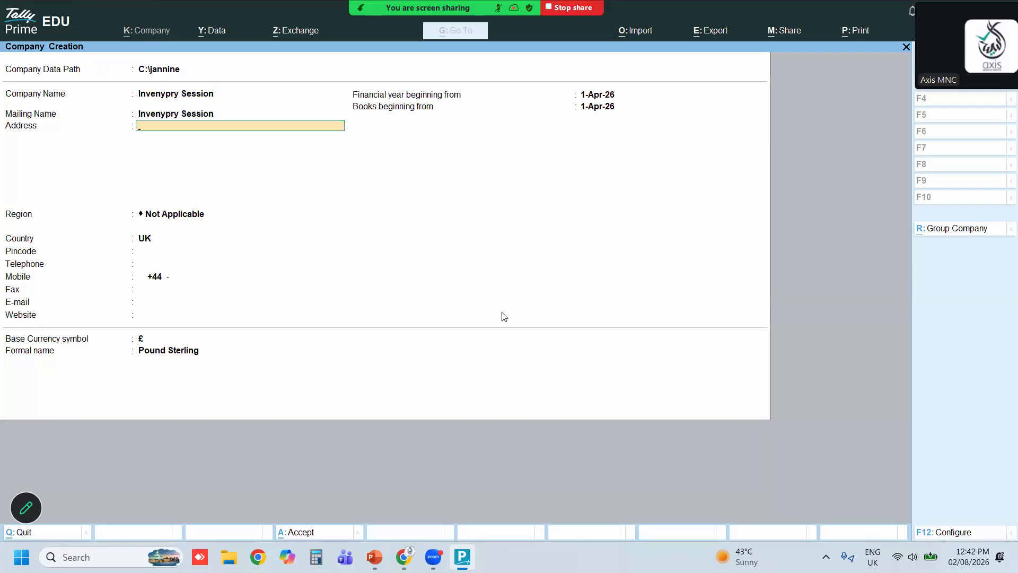
# Set the company's region to Dubai and accept the remaining company details
pyautogui.press('Return')
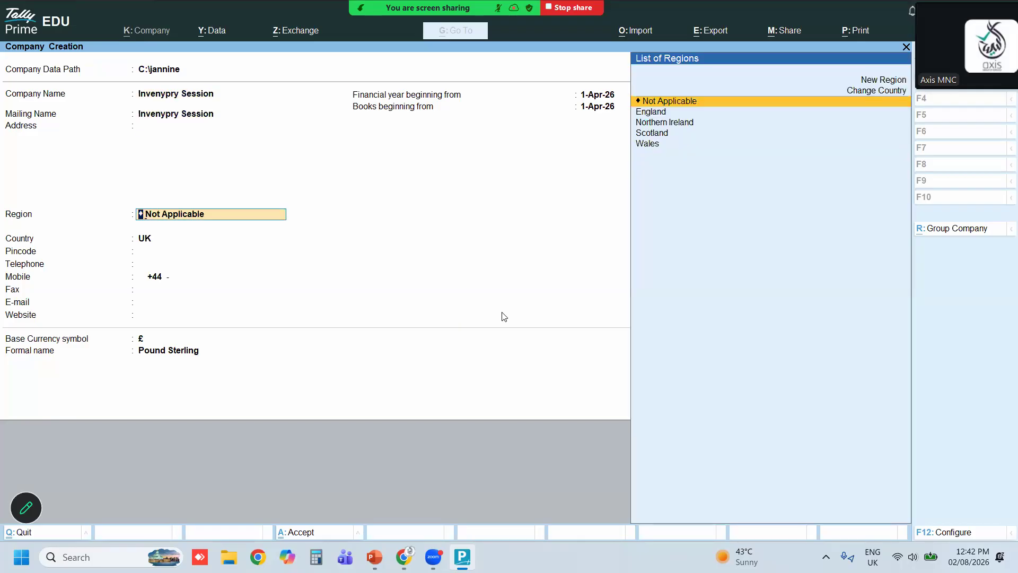
pyautogui.write('Du')
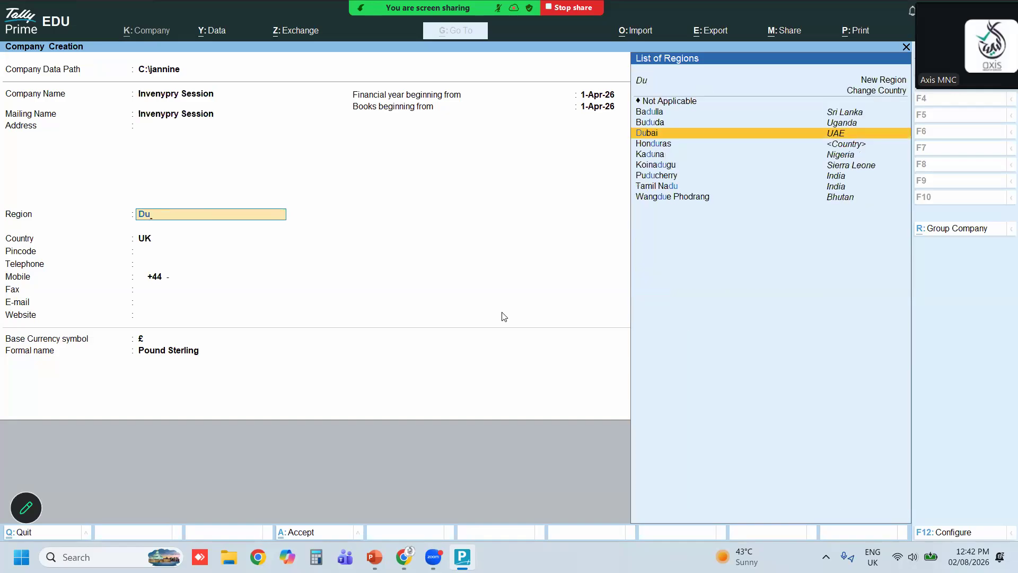
pyautogui.press('Return')
pyautogui.press('Return')
pyautogui.press('Return')
pyautogui.press('Return')
pyautogui.press('Return')
pyautogui.press('Return')
pyautogui.press('Return')
pyautogui.press('Return')
pyautogui.press('Return')
pyautogui.press('Return')
pyautogui.press('Return')
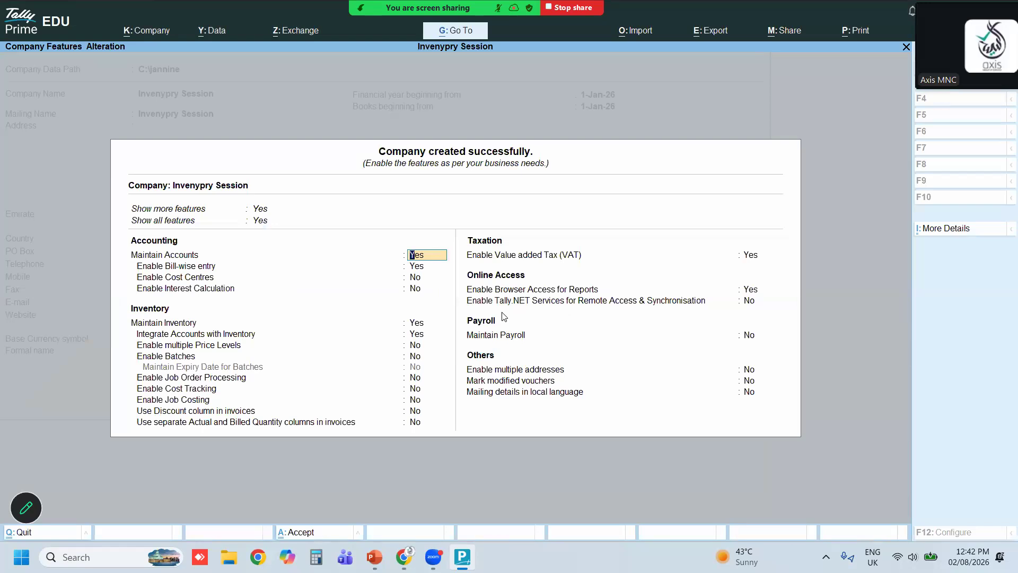
# Accept the company features with inventory maintained and VAT enabled
pyautogui.press('Return')
pyautogui.press('Return')
pyautogui.press('Return')
pyautogui.press('Return')
pyautogui.press('Return')
pyautogui.press('Return')
pyautogui.press('Return')
pyautogui.press('Return')
pyautogui.press('Return')
pyautogui.press('Return')
pyautogui.press('Return')
pyautogui.press('Return')
pyautogui.press('Return')
pyautogui.press('Return')
pyautogui.press('Return')
pyautogui.press('Return')
# Accept the statutory and taxation details with Emirate Dubai and quarterly periodicity
pyautogui.press('Return')
pyautogui.press('Return')
pyautogui.press('Down')
pyautogui.press('Return')
pyautogui.press('Return')
pyautogui.press('Return')
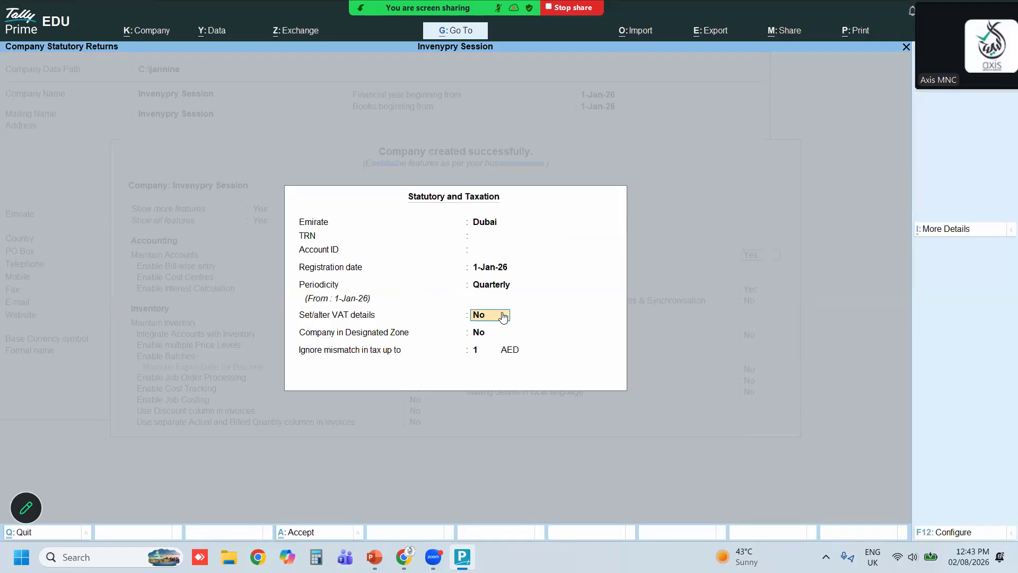
pyautogui.press('Return')
pyautogui.press('Return')
pyautogui.press('Return')
pyautogui.press('Return')
pyautogui.press('Return')
pyautogui.press('Return')
pyautogui.press('Return')
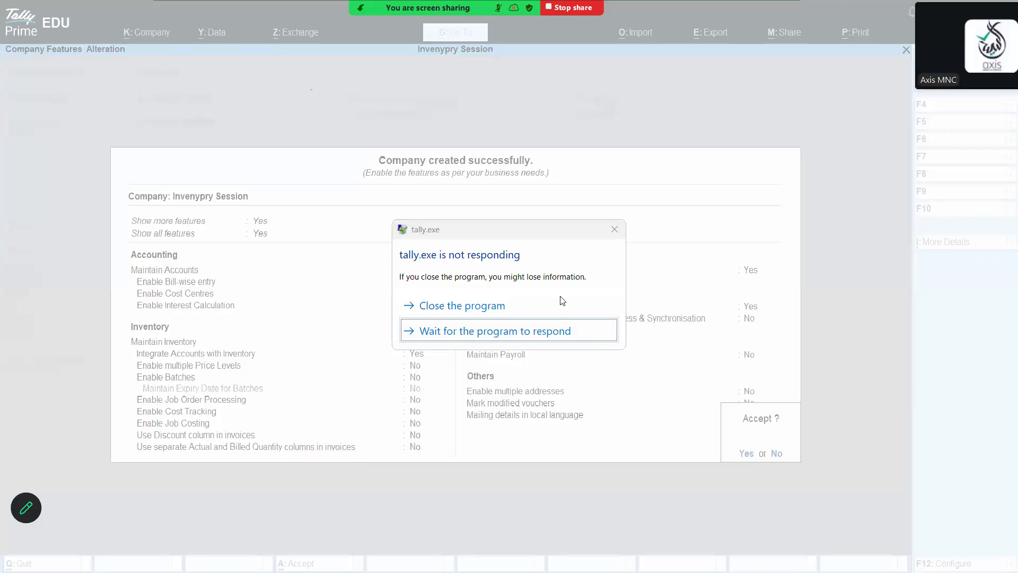
pyautogui.click(477, 331)
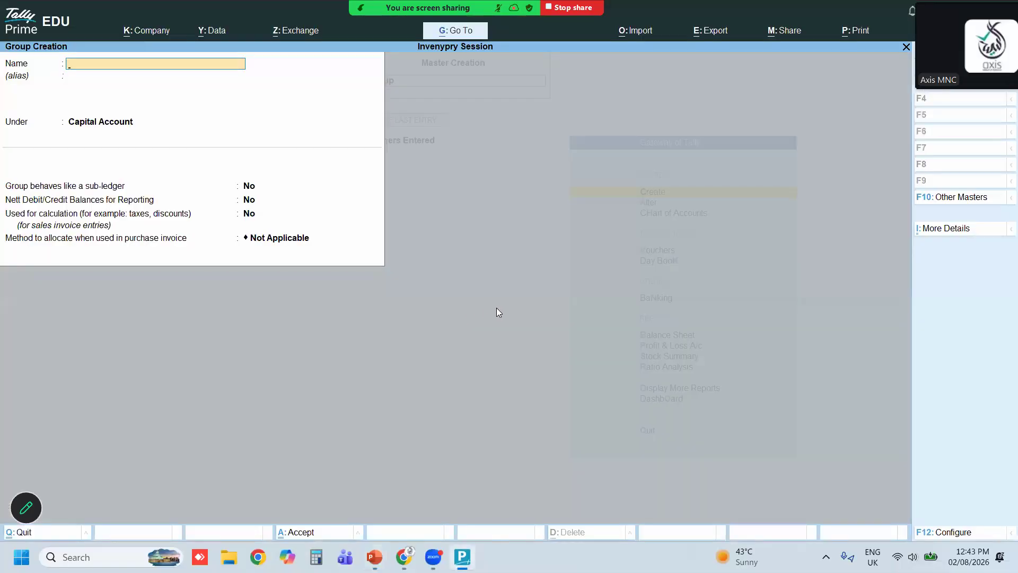
# Quit the Group Creation screen and return to the Gateway of Tally
pyautogui.press('Escape')
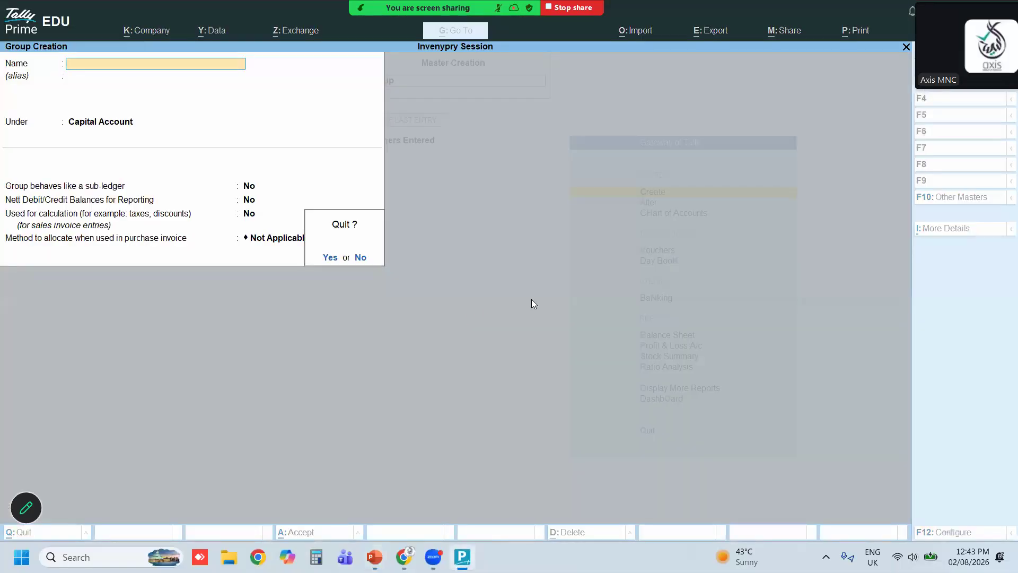
pyautogui.press('y')
pyautogui.press('Escape')
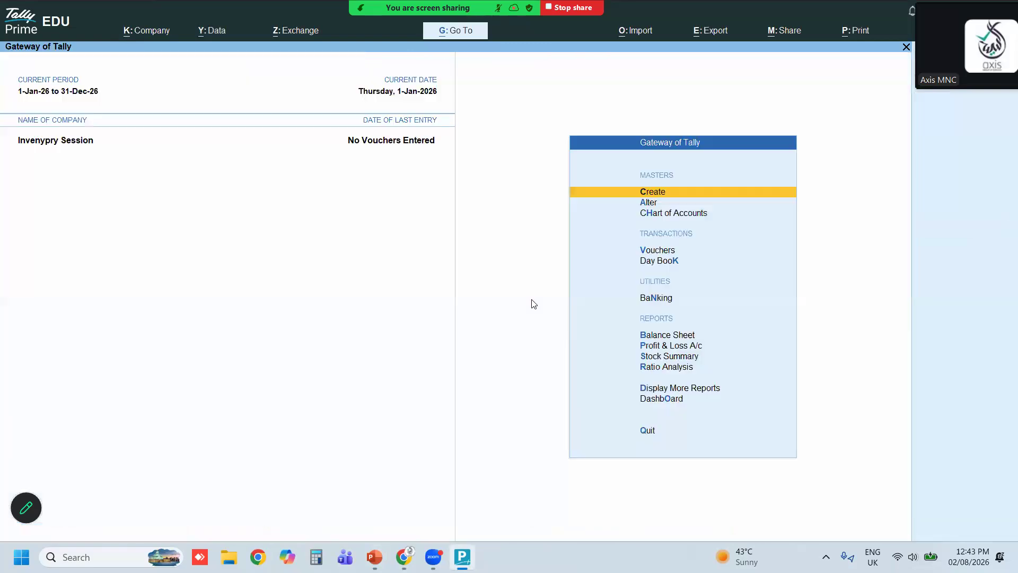
# Create a stock group named Mobile Phones under Primary with quantities of items added set to Yes
pyautogui.press('Down')
pyautogui.press('Up')
pyautogui.press('Return')
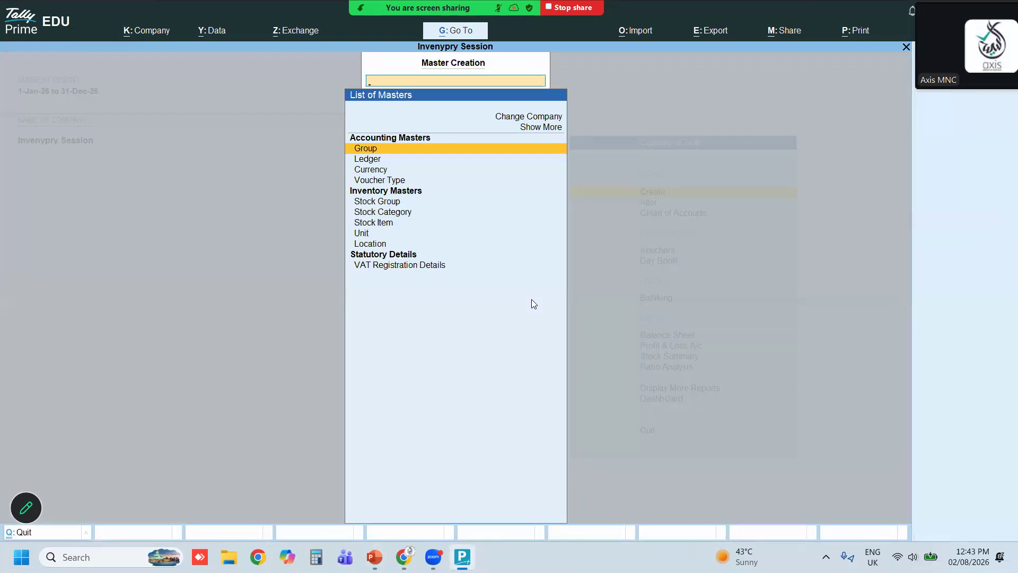
pyautogui.press('Up')
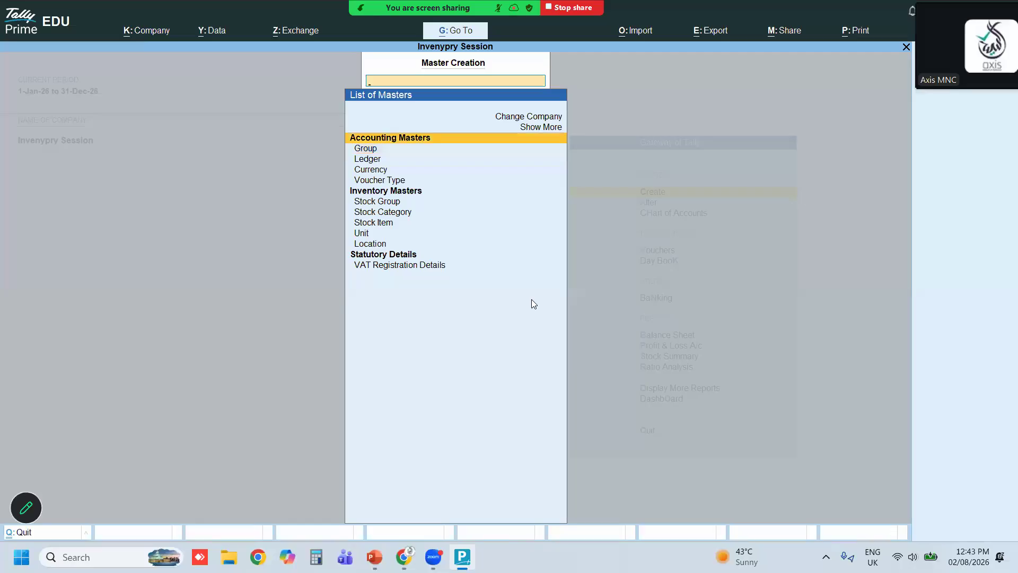
pyautogui.press('Down')
pyautogui.press('Down')
pyautogui.press('Down')
pyautogui.press('Down')
pyautogui.press('Down')
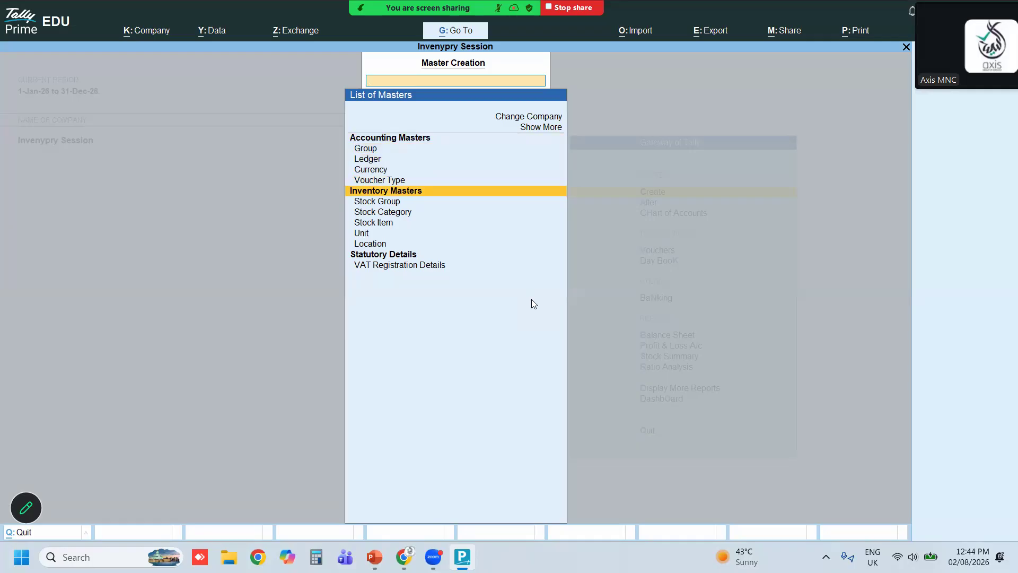
pyautogui.press('Down')
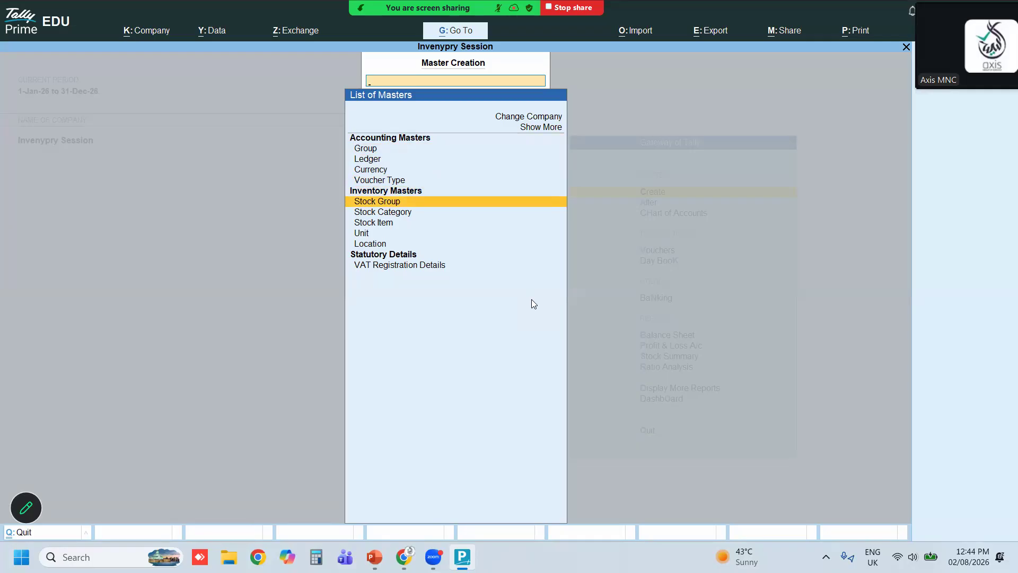
pyautogui.press('Return')
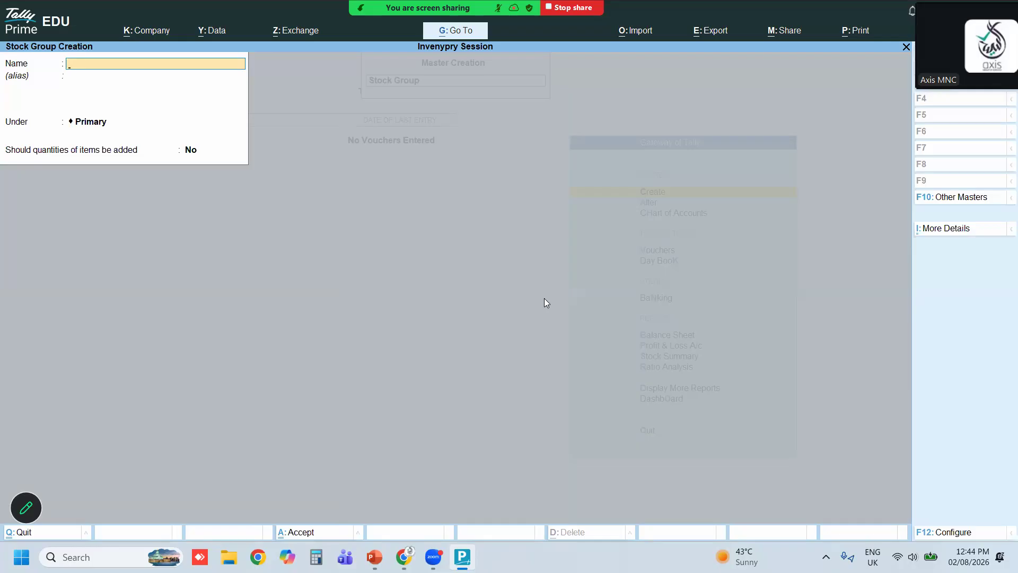
pyautogui.write('Mobile Phones')
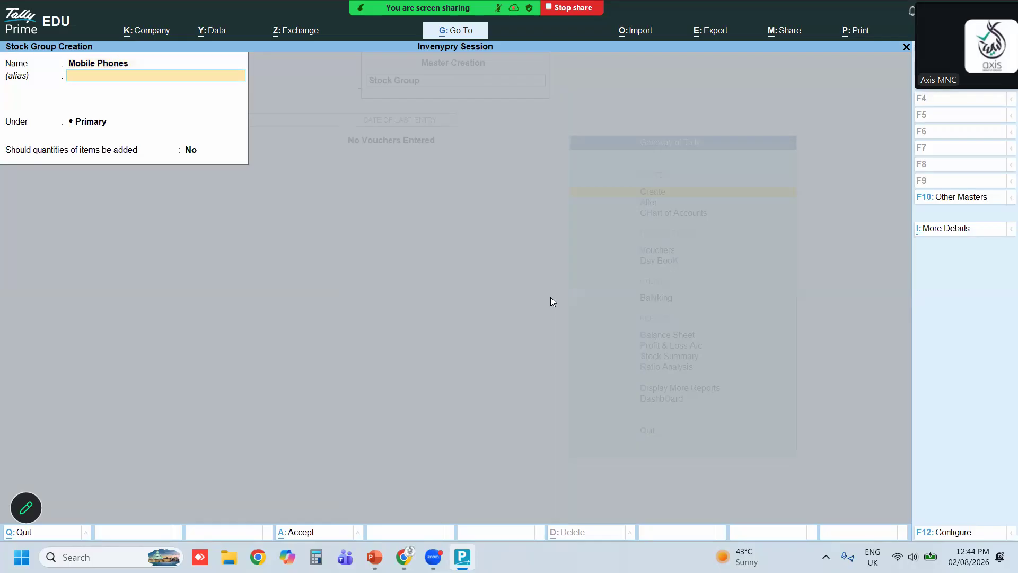
pyautogui.press('Return')
pyautogui.press('Return')
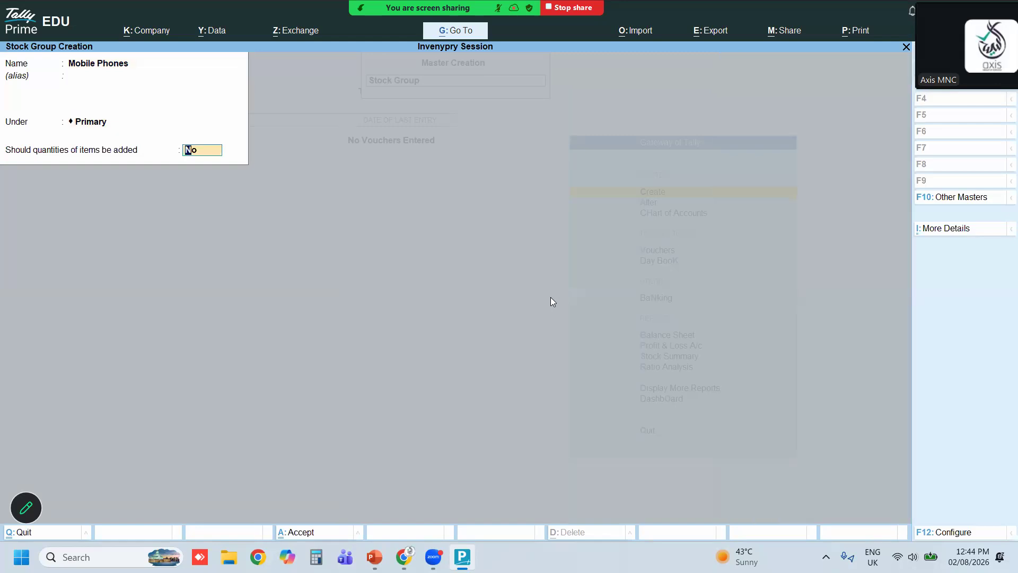
pyautogui.write('y')
pyautogui.press('Return')
pyautogui.press('Return')
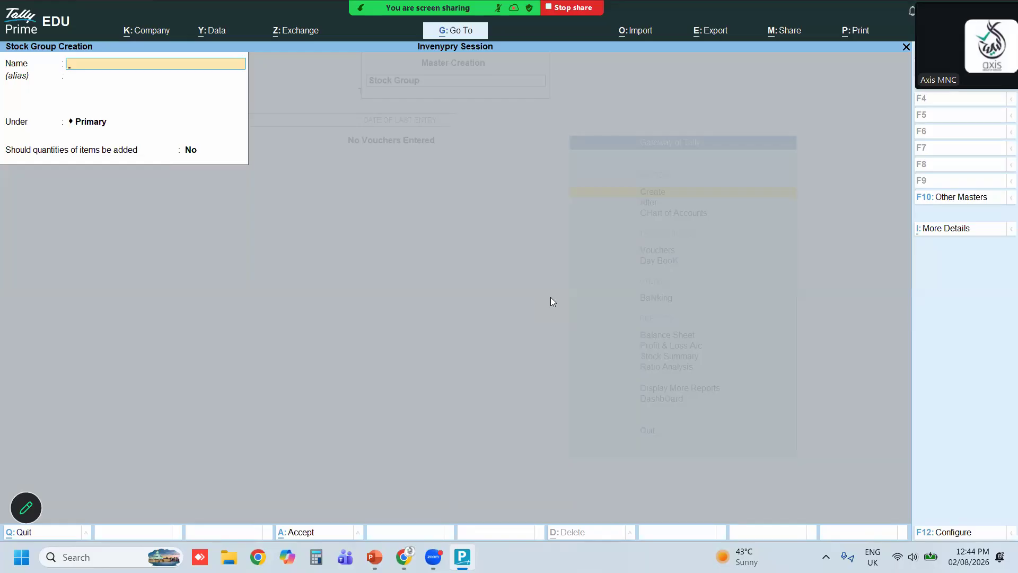
# Create a stock group named Laptops under Primary with quantities of items added set to Yes
pyautogui.write('Laptops')
pyautogui.press('Return')
pyautogui.press('Return')
pyautogui.press('Return')
pyautogui.write('y')
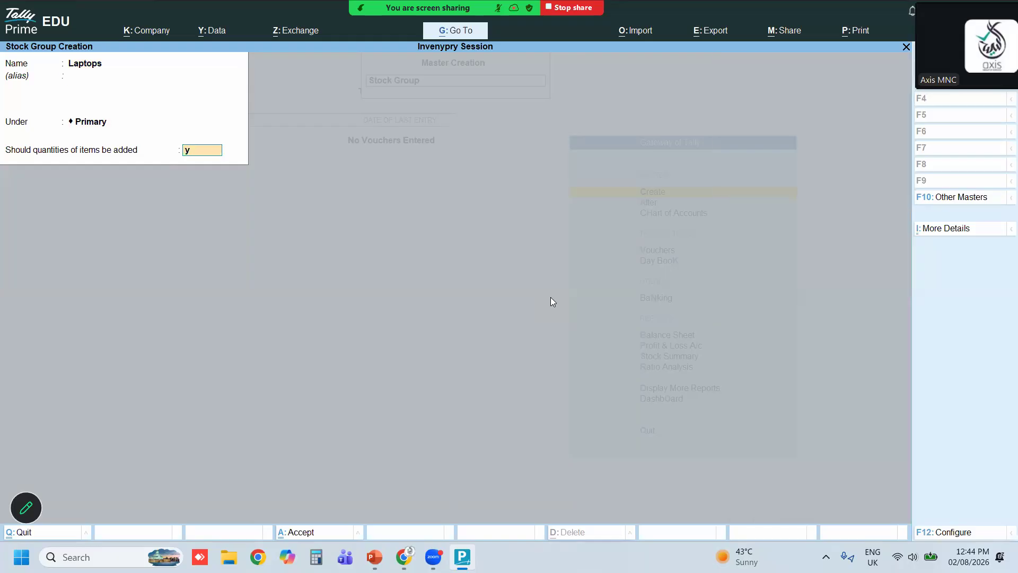
pyautogui.press('Return')
# Create a stock group named Printers under Primary and quit stock group creation
pyautogui.press('Return')
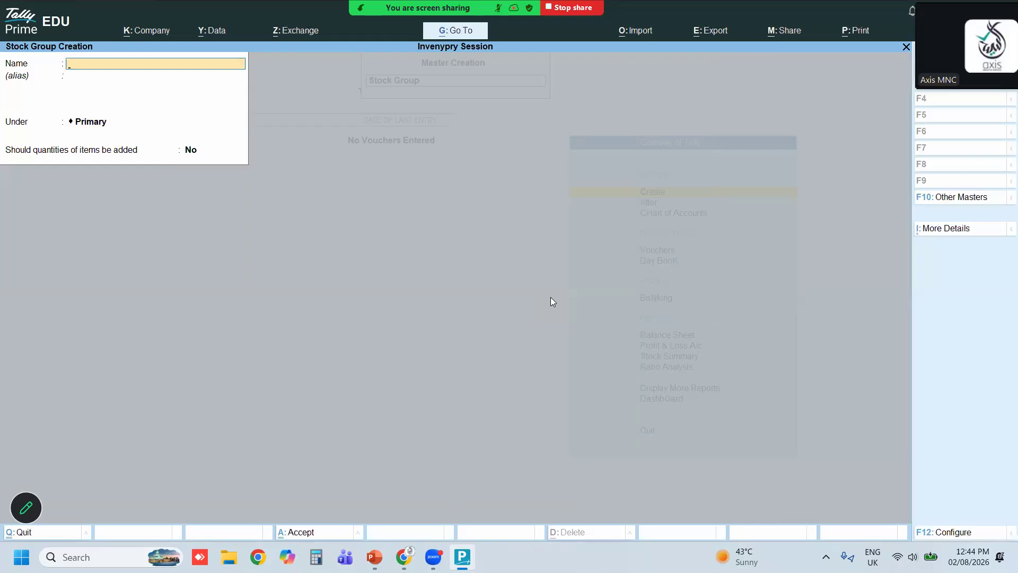
pyautogui.write('Print')
pyautogui.press('Return')
pyautogui.press('Return')
pyautogui.press('Return')
pyautogui.press('Return')
pyautogui.press('Return')
pyautogui.press('Escape')
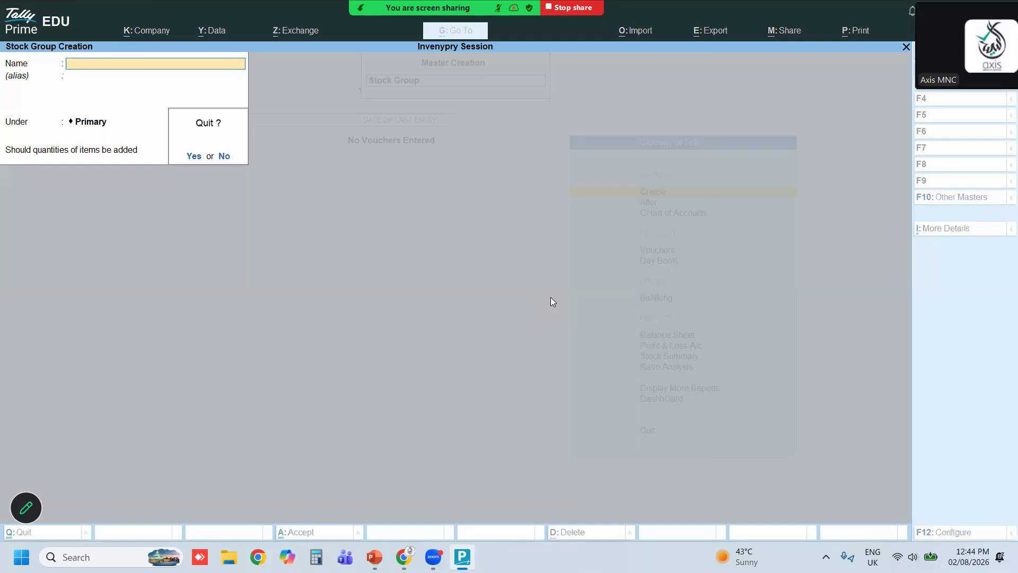
pyautogui.press('Return')
# Create a simple unit with symbol Nos, formal name Numbers and 0 decimal places
pyautogui.press('Down')
pyautogui.press('Down')
pyautogui.press('Down')
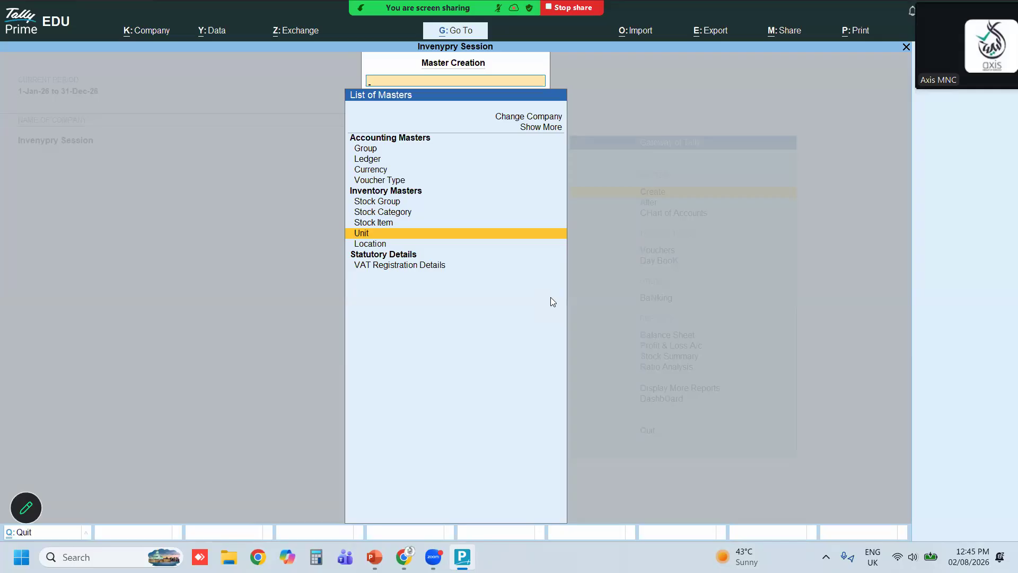
pyautogui.press('Return')
pyautogui.write('Nos')
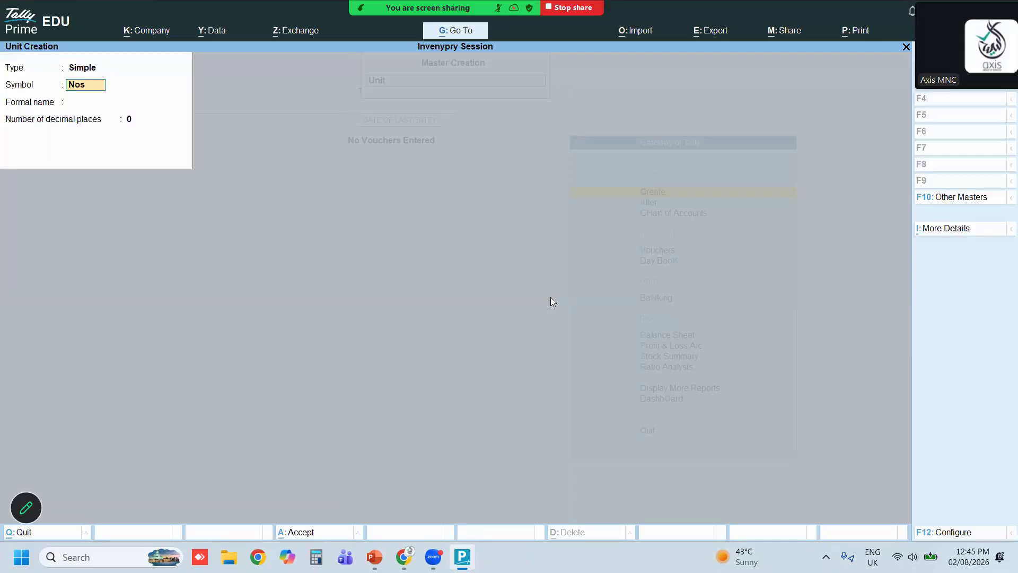
pyautogui.press('Return')
pyautogui.write('Numbers')
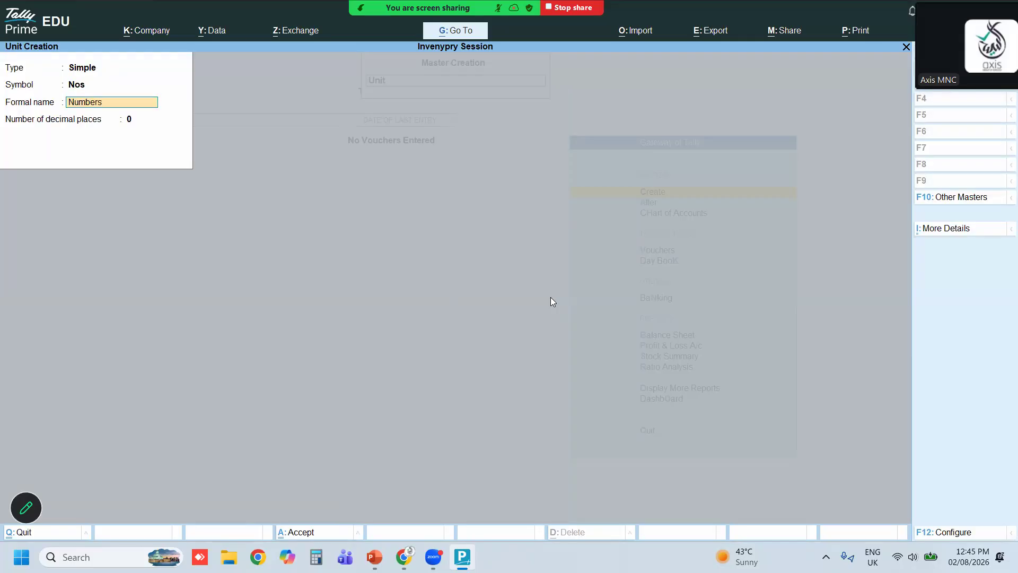
pyautogui.press('Return')
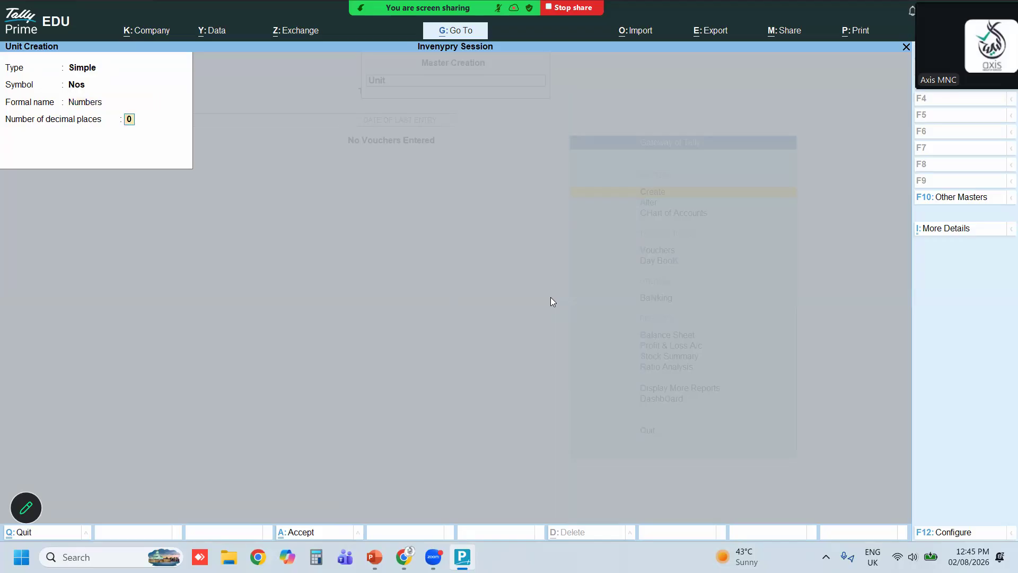
pyautogui.press('Return')
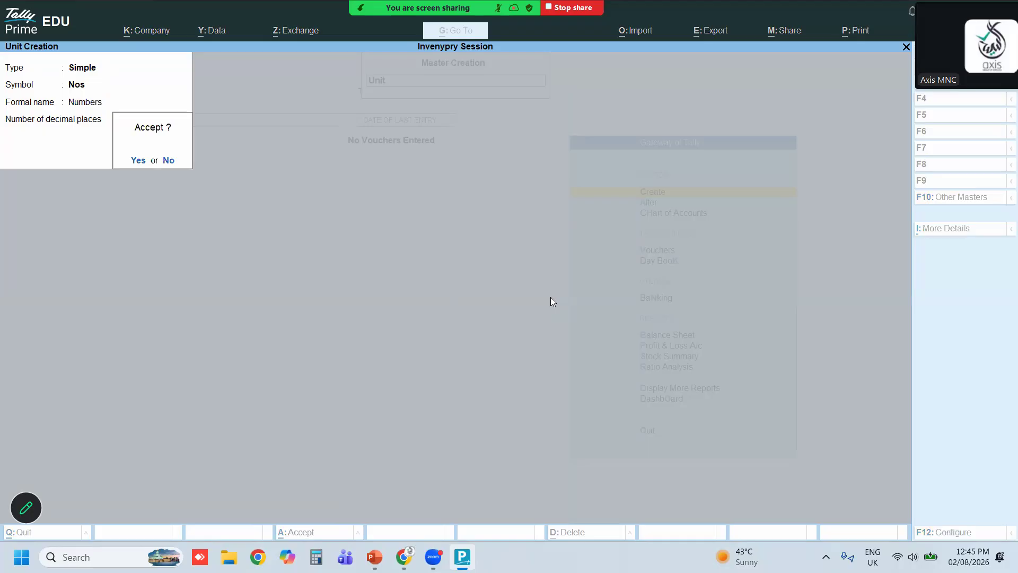
pyautogui.press('Return')
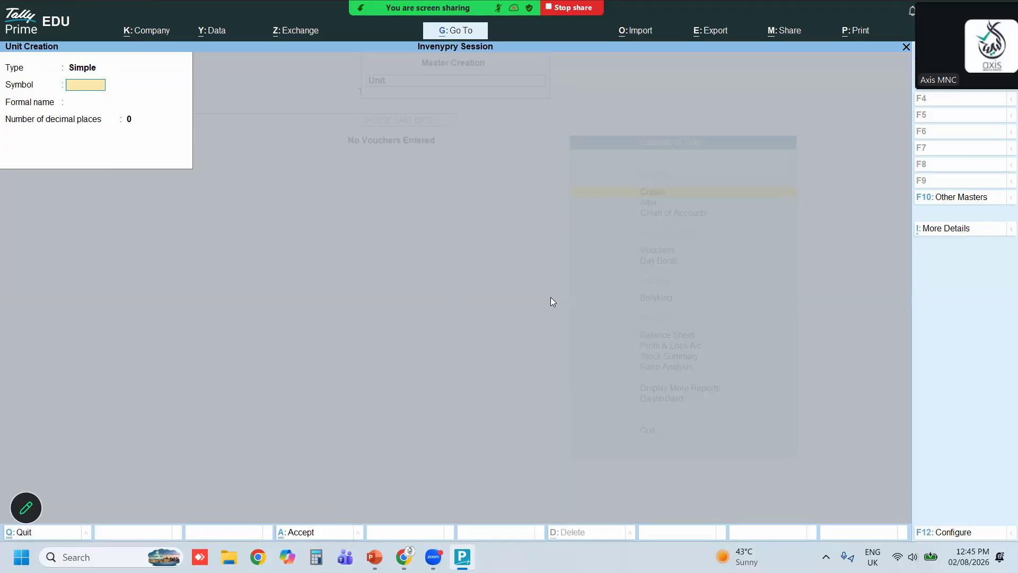
# Create a new location named Dubai Warehouse under Primary
pyautogui.press('Escape')
pyautogui.press('Return')
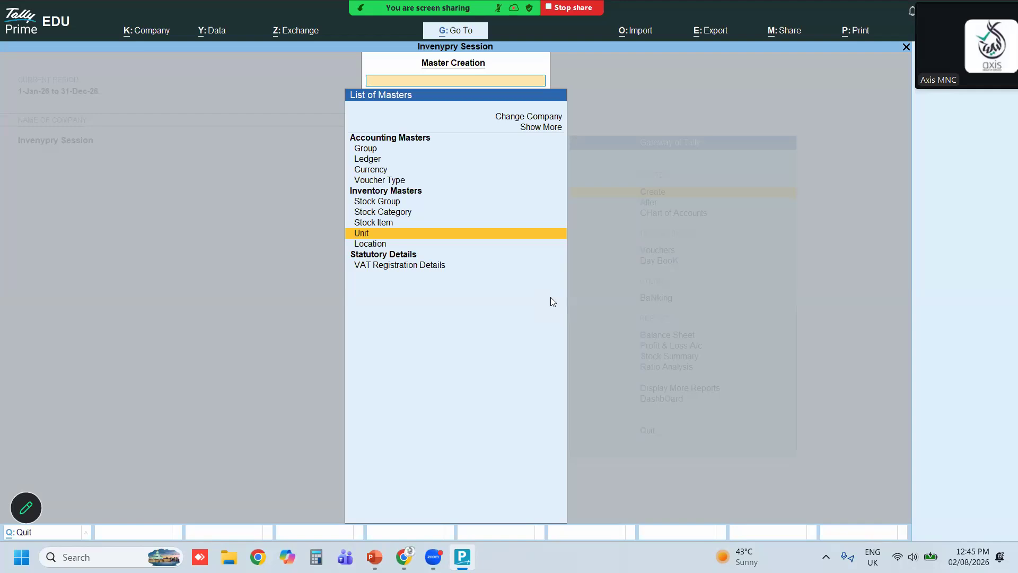
pyautogui.press('Down')
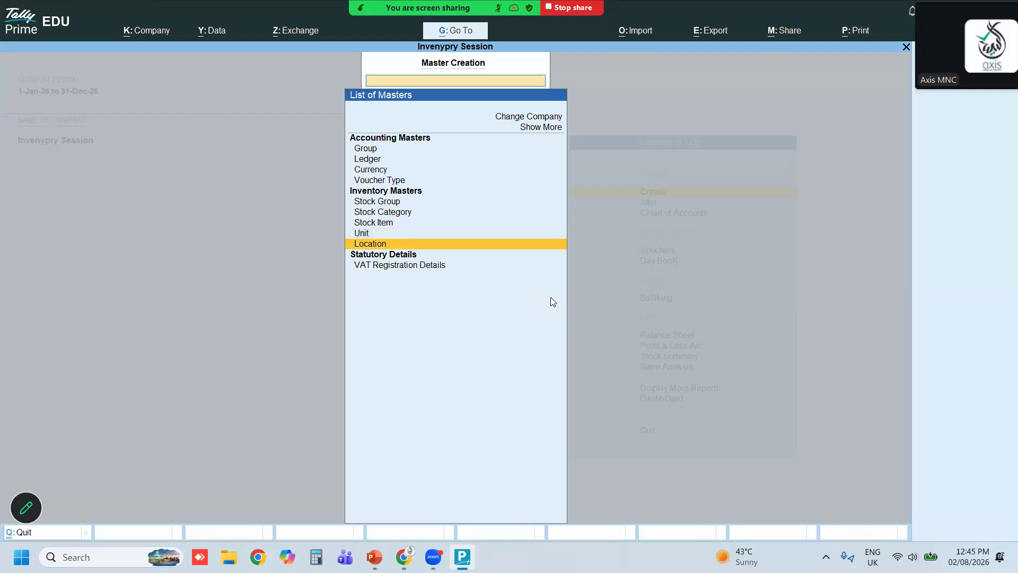
pyautogui.press('Return')
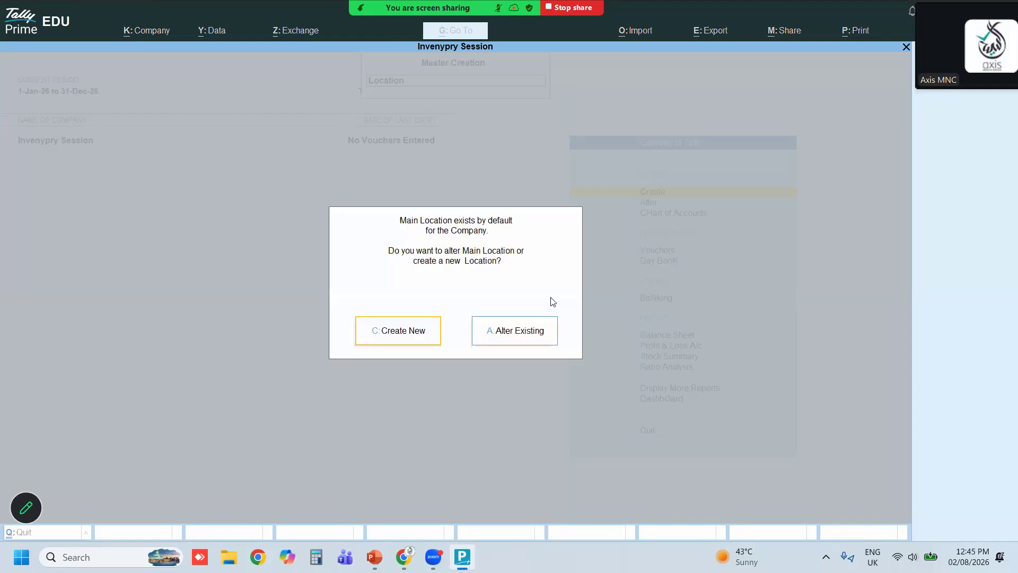
pyautogui.press('Return')
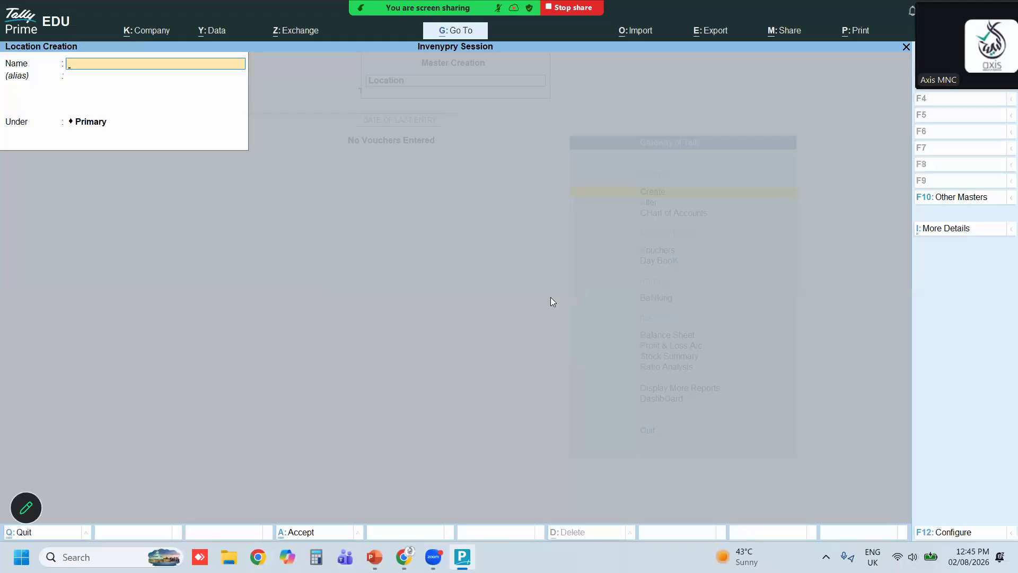
pyautogui.write('Duba')
pyautogui.press('Return')
pyautogui.press('Return')
pyautogui.press('Return')
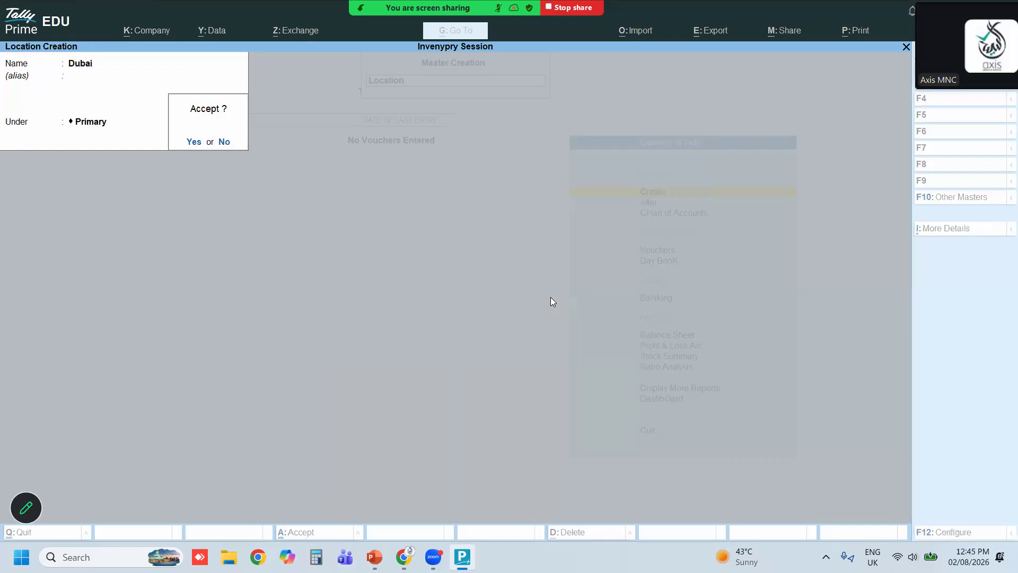
pyautogui.press('Escape')
pyautogui.press('BackSpace')
pyautogui.press('BackSpace')
pyautogui.write('D')
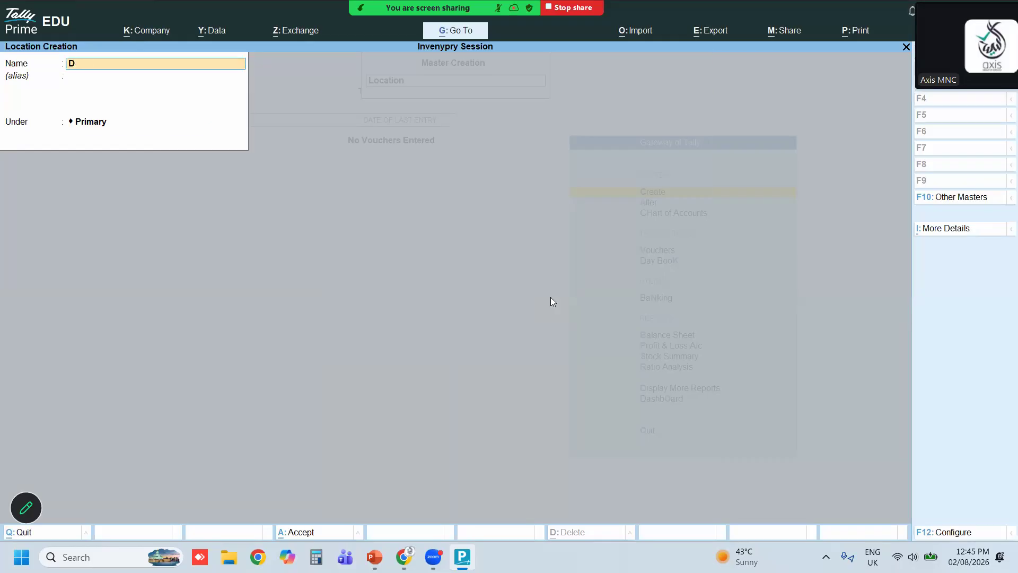
pyautogui.write('ubai Warehouse')
pyautogui.press('Return')
pyautogui.press('Return')
pyautogui.press('Return')
pyautogui.press('Return')
# Create a location named Sharah Warehouse under Primary and leave location creation
pyautogui.write('Sh')
pyautogui.write('k')
pyautogui.press('BackSpace')
pyautogui.write('ah Warehouse')
pyautogui.press('Return')
pyautogui.press('Return')
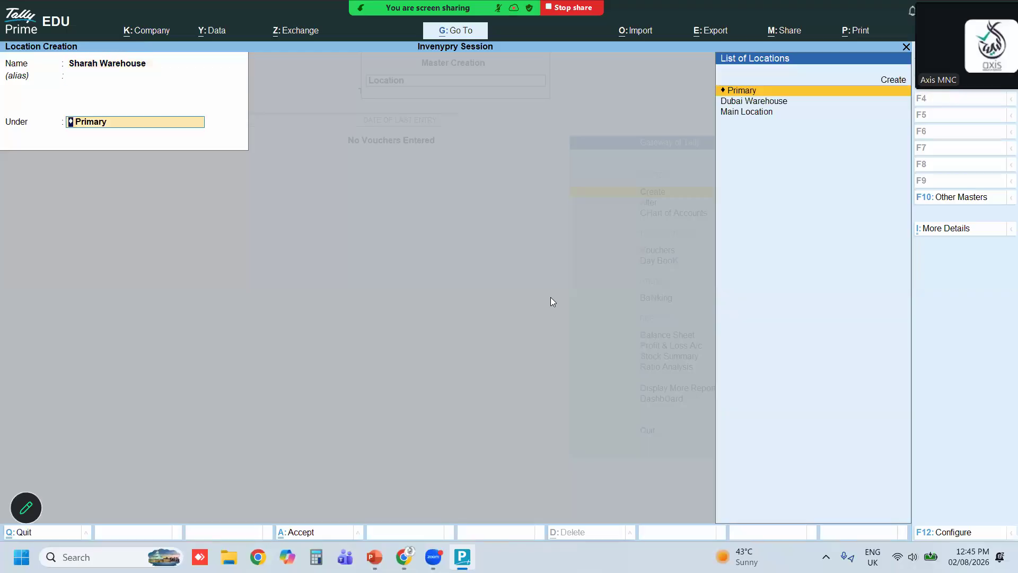
pyautogui.press('Return')
pyautogui.press('Escape')
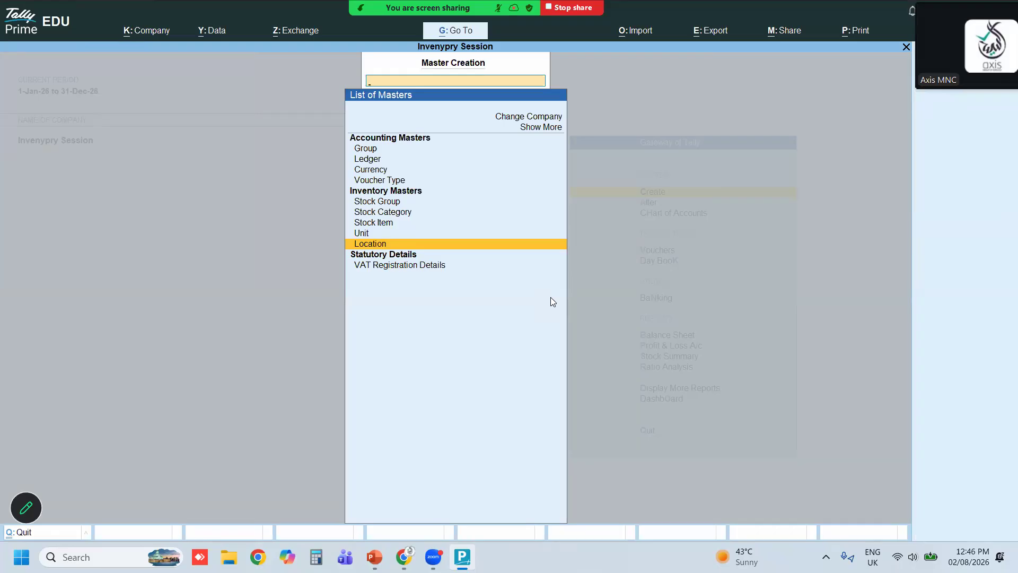
# Open the Stock Item creation screen from the list of masters
pyautogui.press('Up')
pyautogui.press('Up')
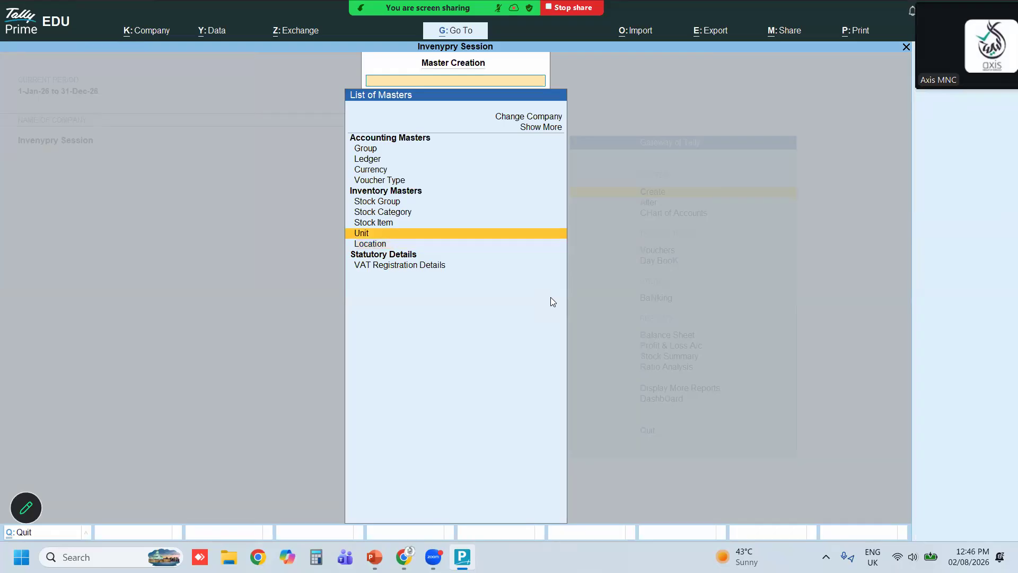
pyautogui.press('Return')
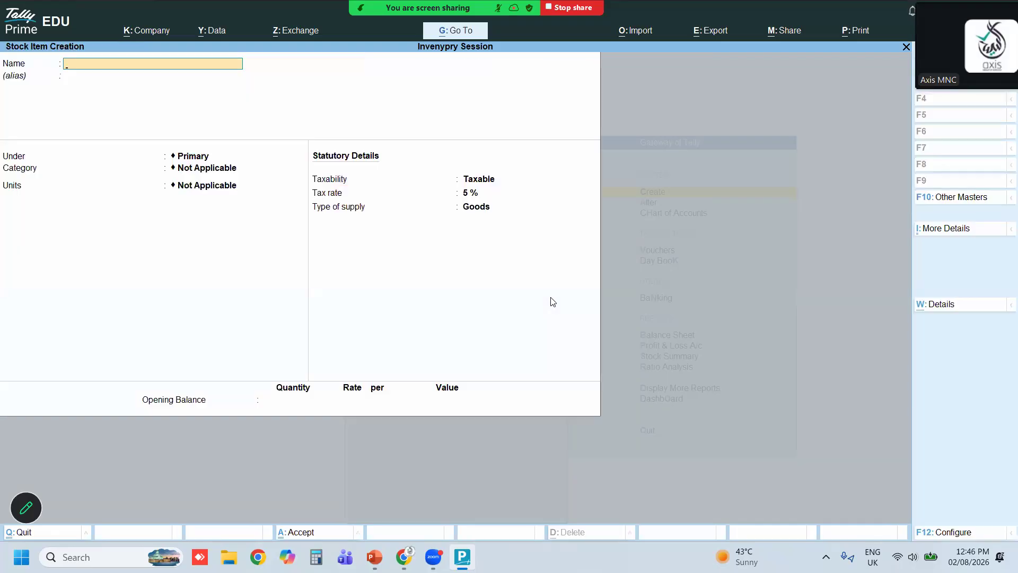
# Switch to PowerPoint and review the slide listing the inventory masters and stock items to create
pyautogui.hotkey('alt', 'Tab')
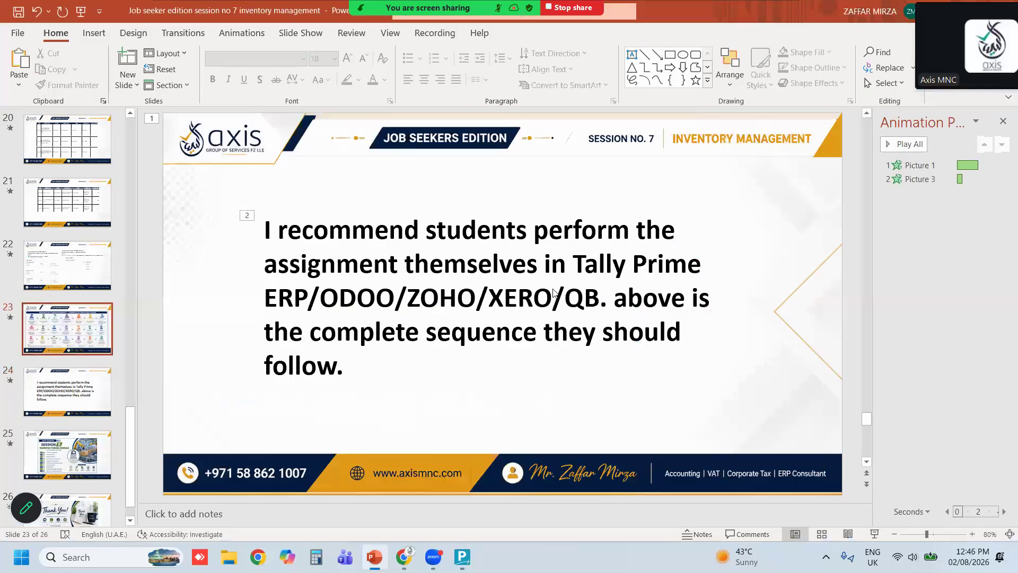
pyautogui.press('pageup')
pyautogui.press('pageup')
pyautogui.press('pageup')
pyautogui.press('pageup')
pyautogui.press('pageup')
pyautogui.press('pageup')
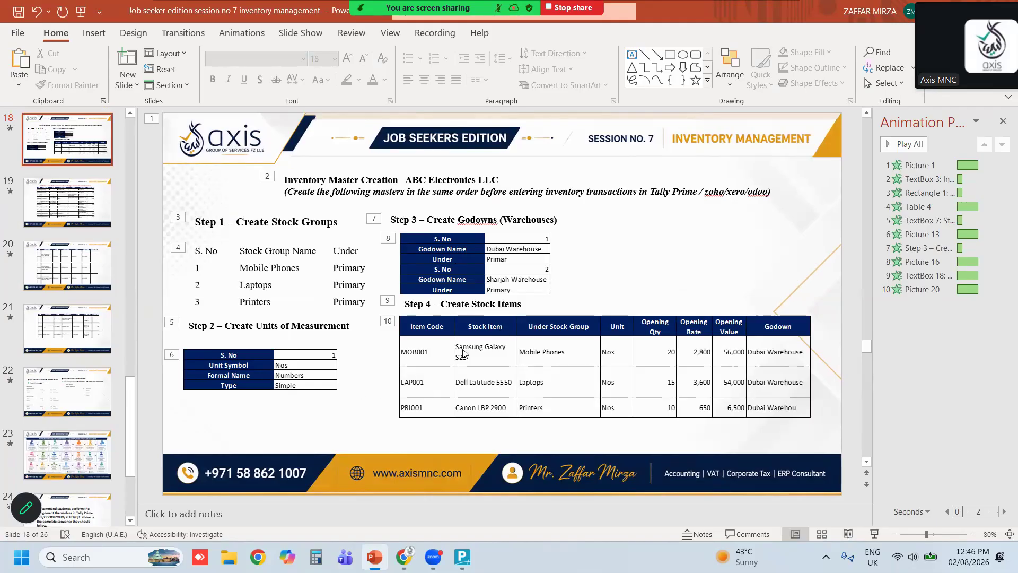
pyautogui.press('alt')
pyautogui.press('alt')
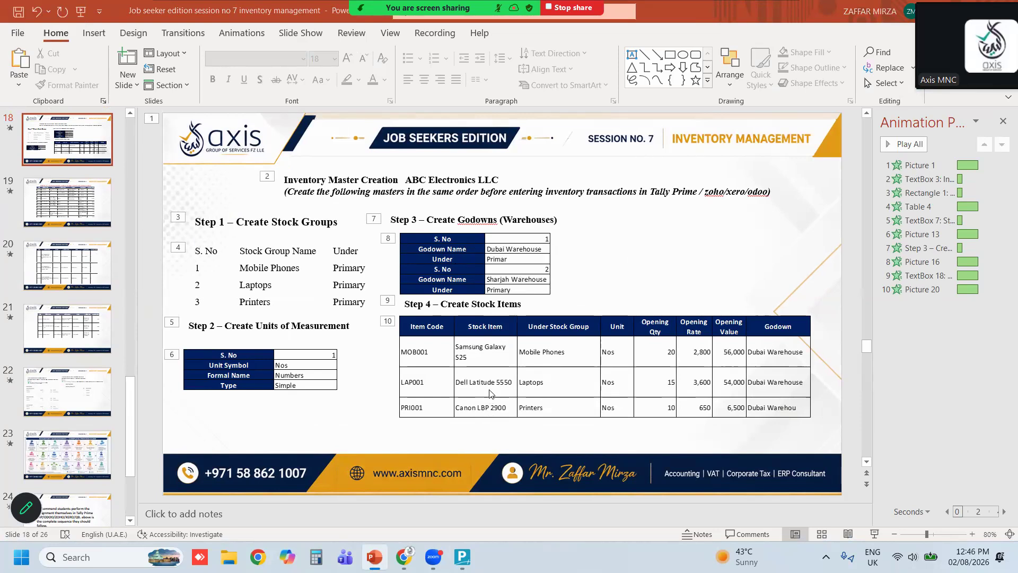
# Create a stock item named Samsungmobile under the Mobile Phones group with unit Nos
pyautogui.hotkey('alt', 'Tab')
pyautogui.write('S')
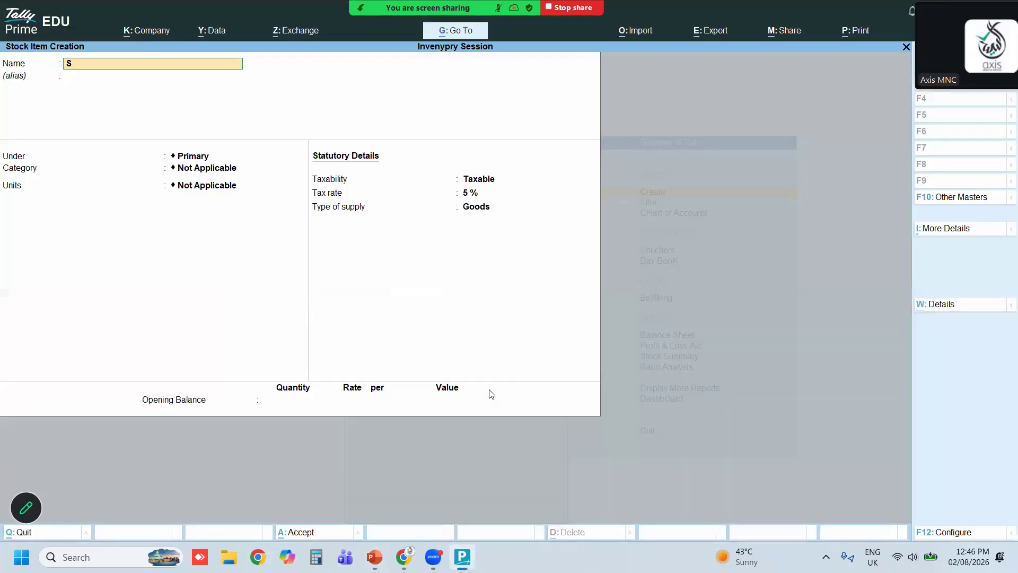
pyautogui.write('amsung')
pyautogui.press('Return')
pyautogui.press('Return')
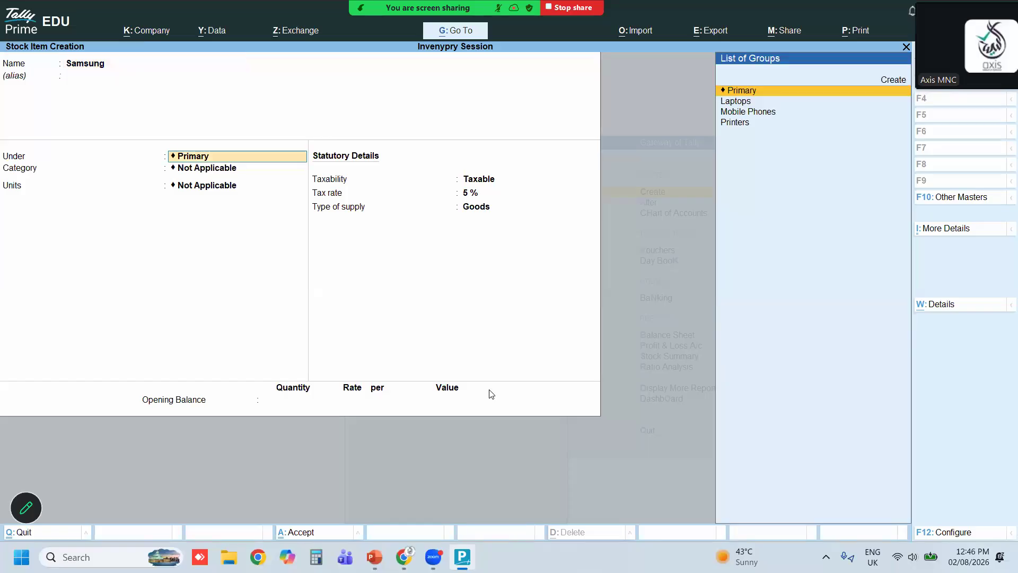
pyautogui.press('Down')
pyautogui.press('Down')
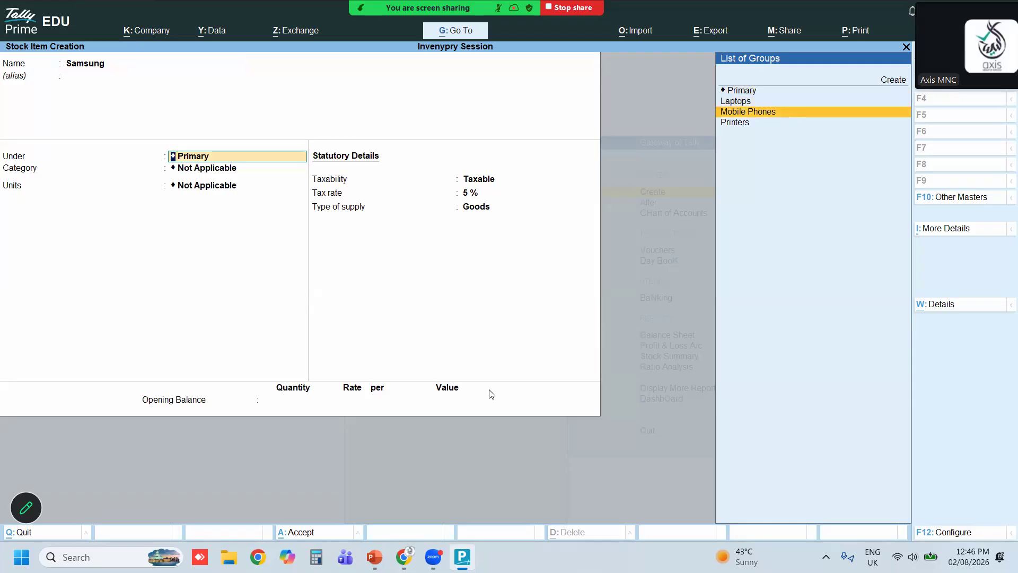
pyautogui.press('BackSpace')
pyautogui.press('BackSpace')
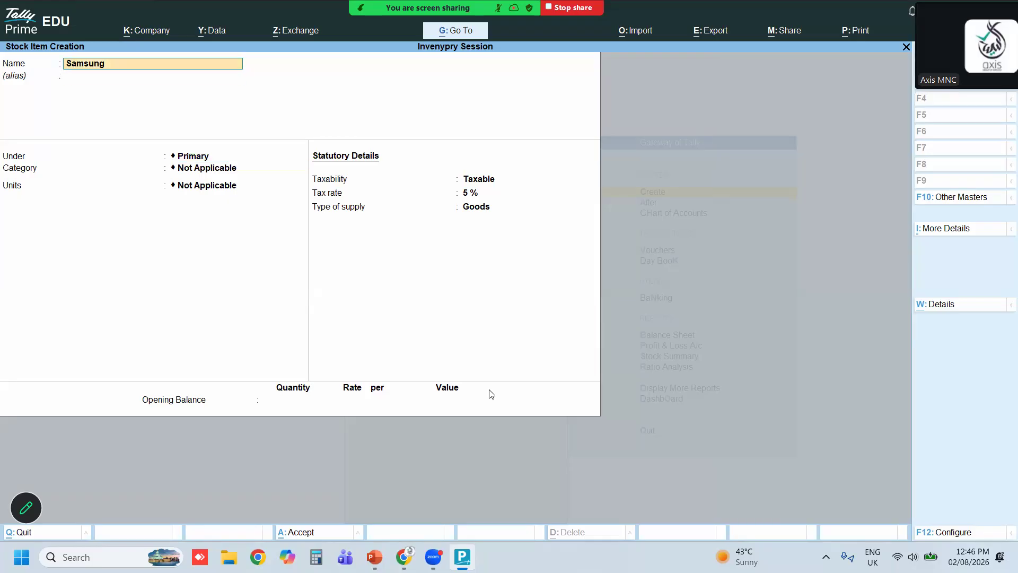
pyautogui.write('mobi')
pyautogui.press('Return')
pyautogui.press('Return')
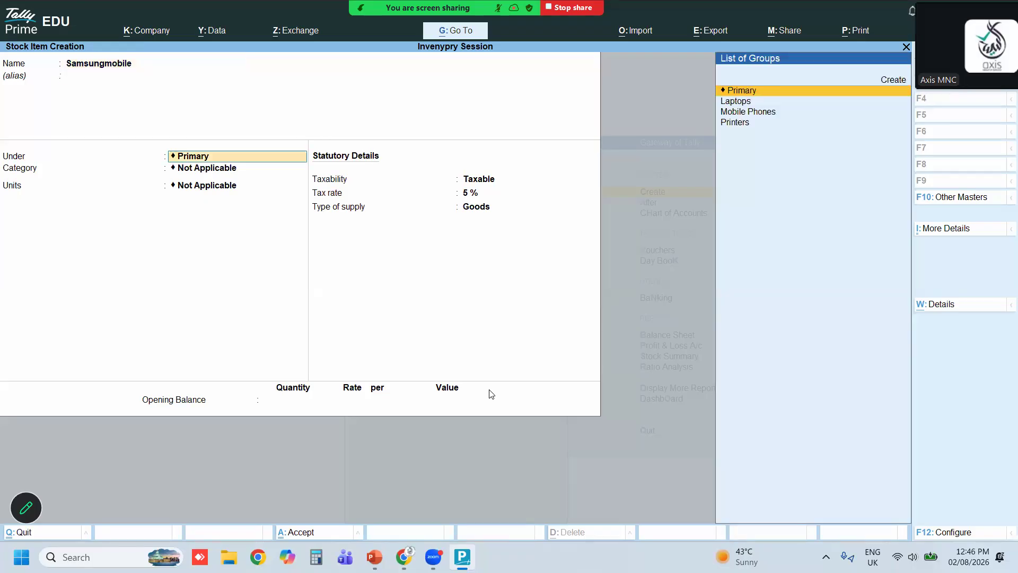
pyautogui.press('Down')
pyautogui.press('Down')
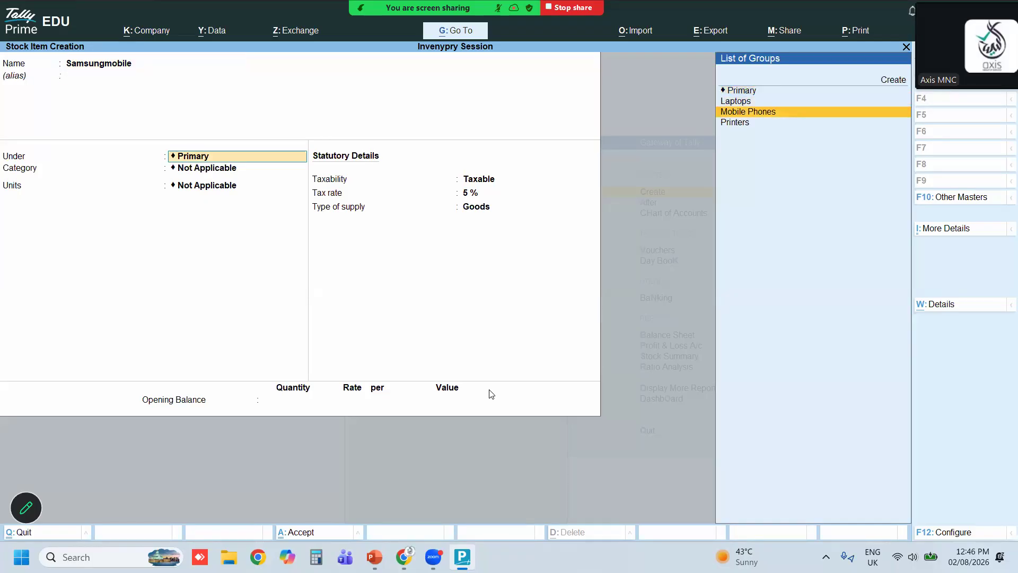
pyautogui.press('Return')
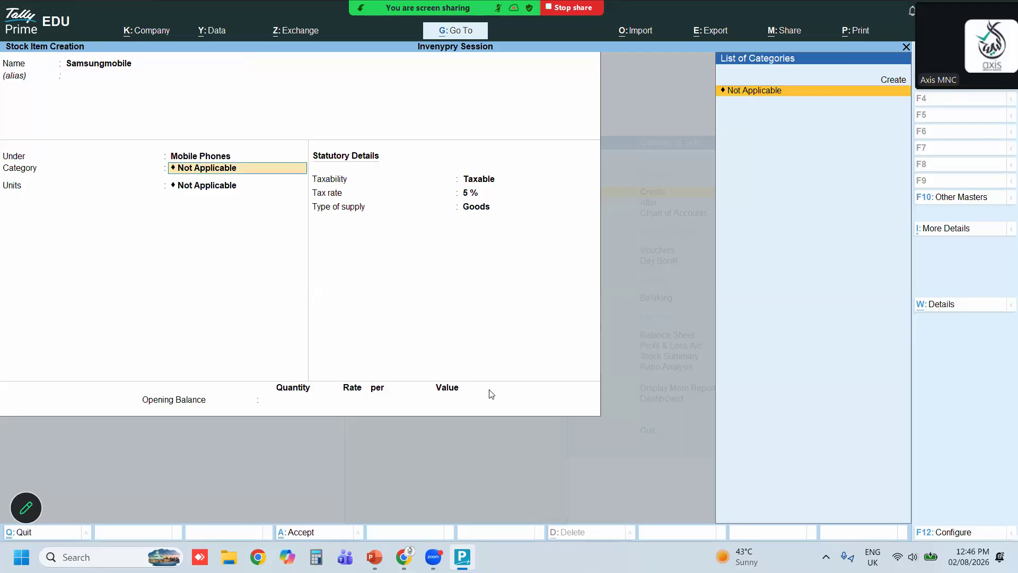
pyautogui.press('Return')
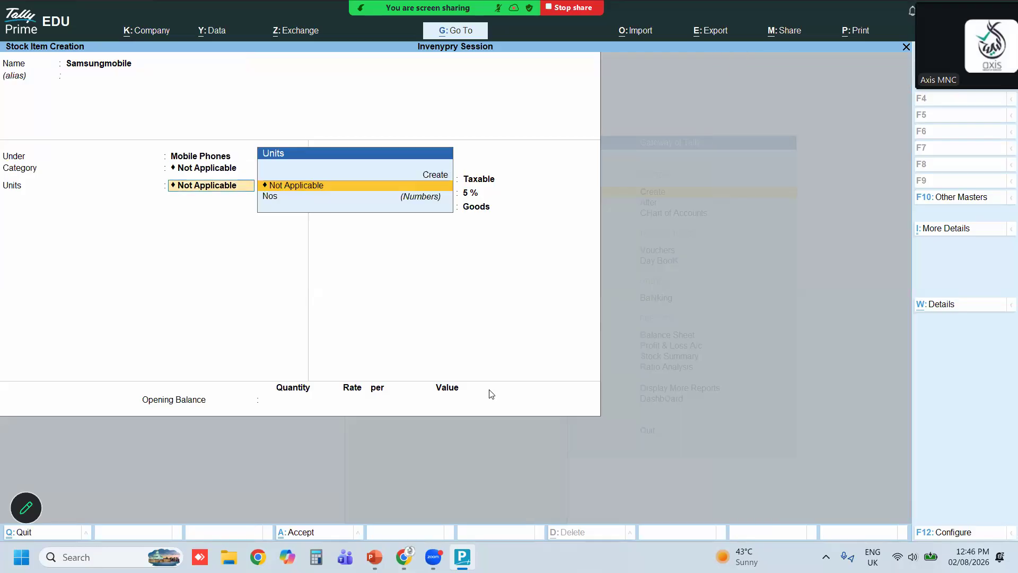
pyautogui.press('Down')
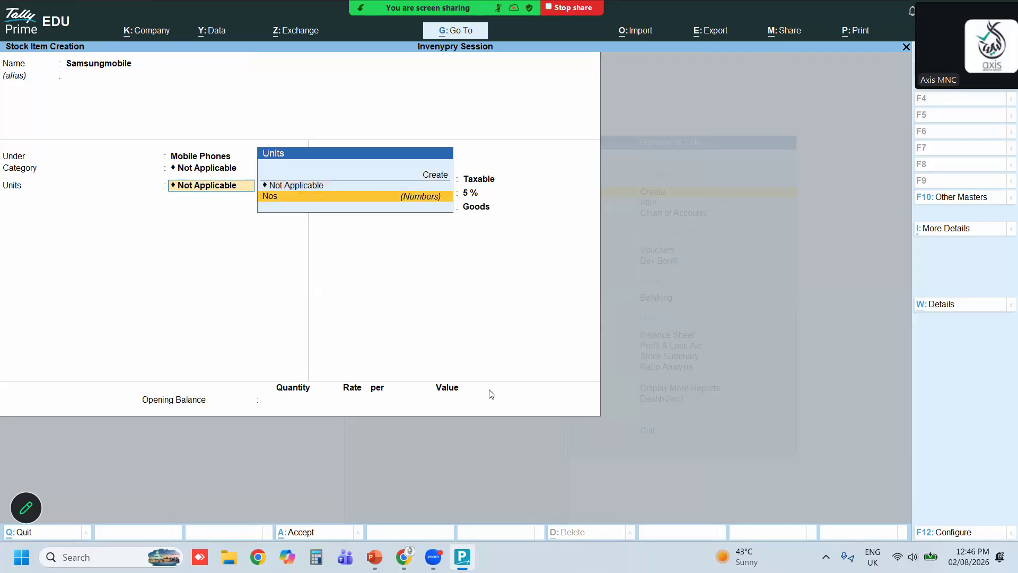
pyautogui.press('Return')
pyautogui.press('Return')
pyautogui.press('Return')
pyautogui.press('Return')
pyautogui.press('Return')
pyautogui.press('Return')
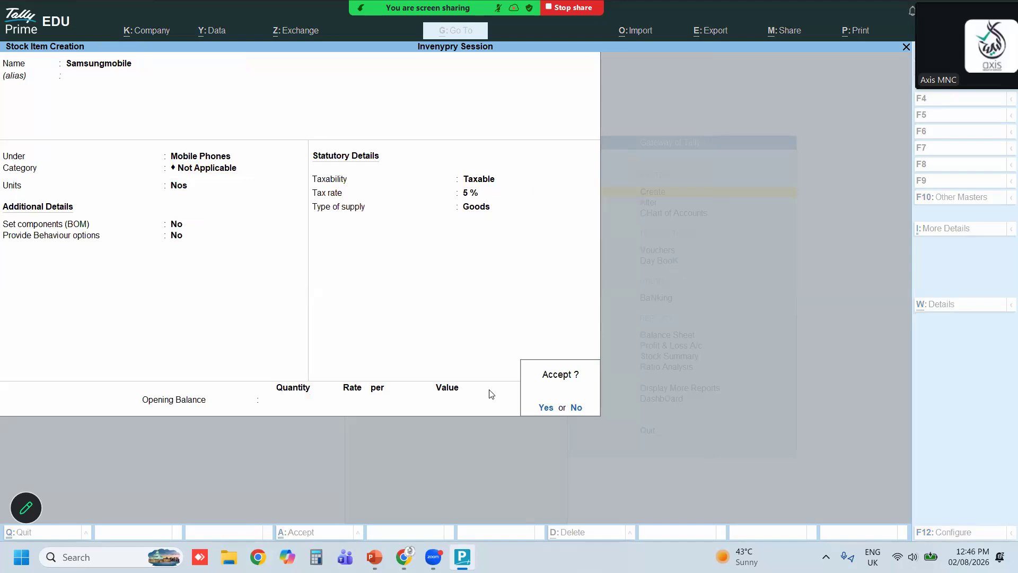
pyautogui.press('Return')
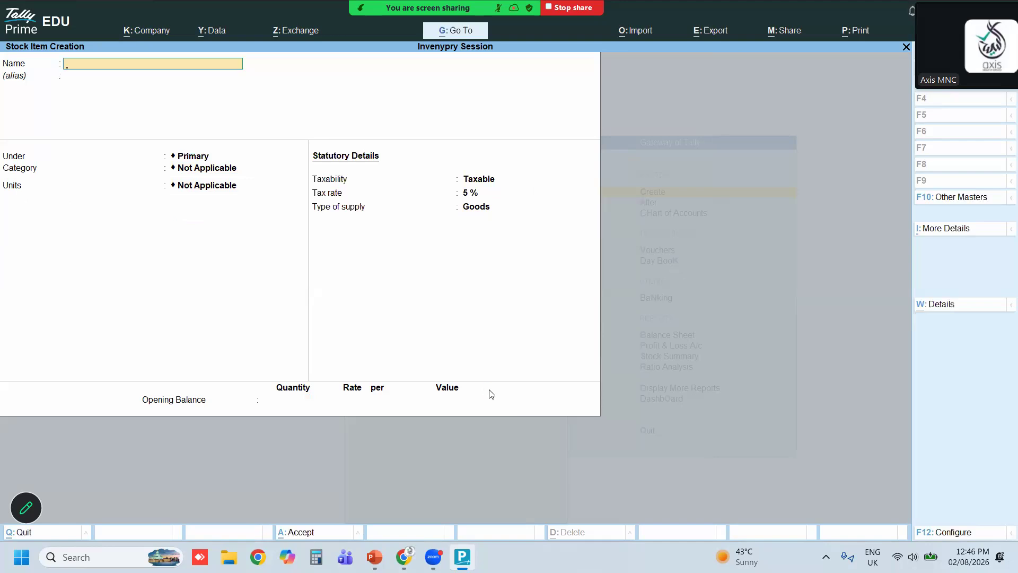
# Create a stock item named Laptops Dell under Primary with unit Nos
pyautogui.write('Laptops Dell')
pyautogui.press('Return')
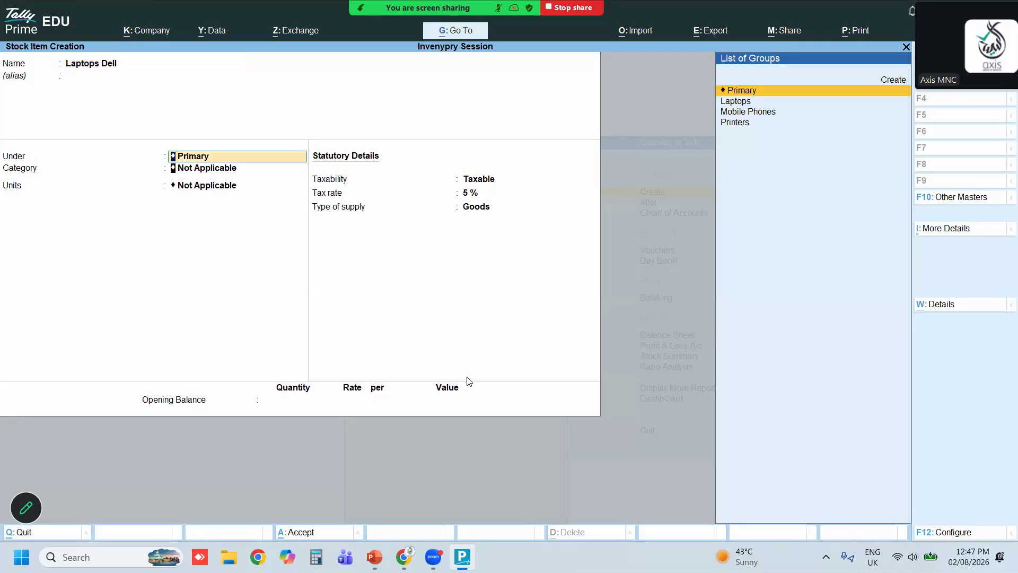
pyautogui.press('Return')
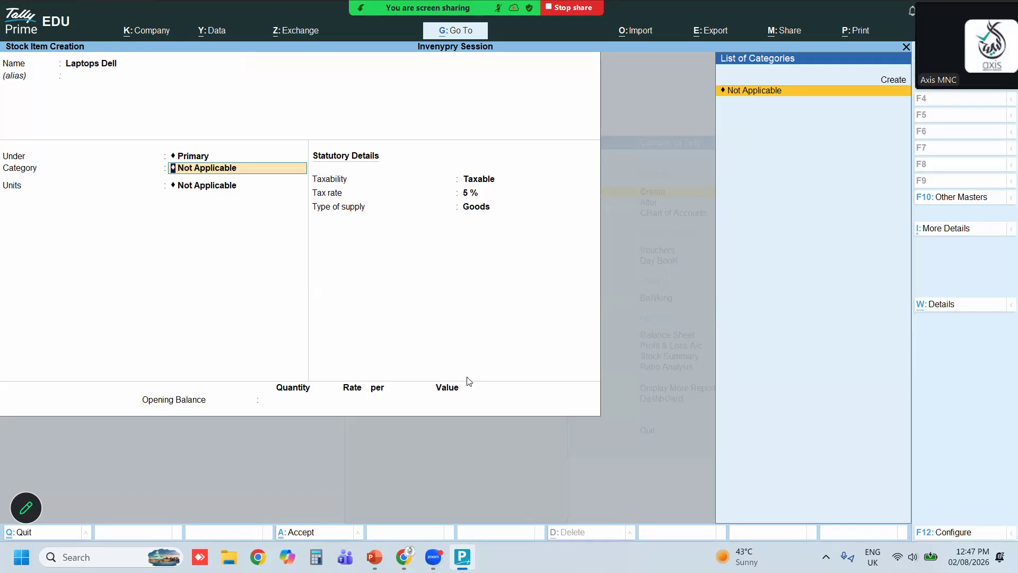
pyautogui.press('Return')
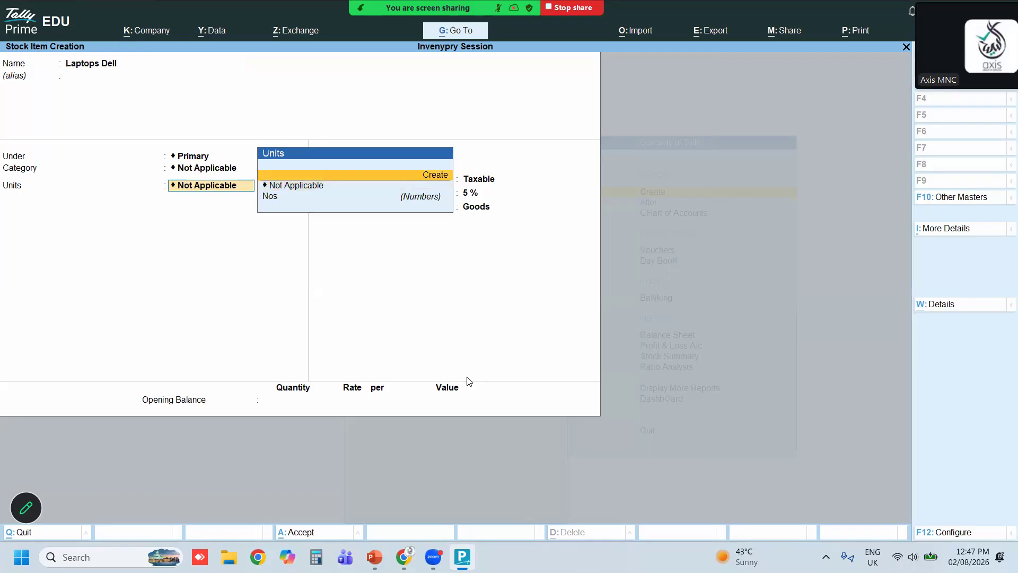
pyautogui.press('Down')
pyautogui.press('Down')
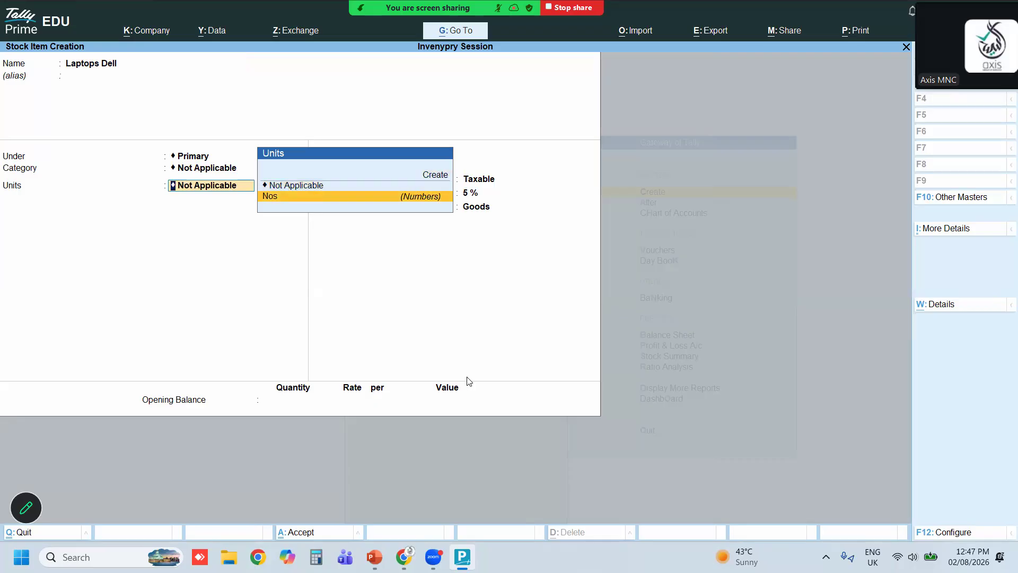
pyautogui.press('Return')
pyautogui.press('Return')
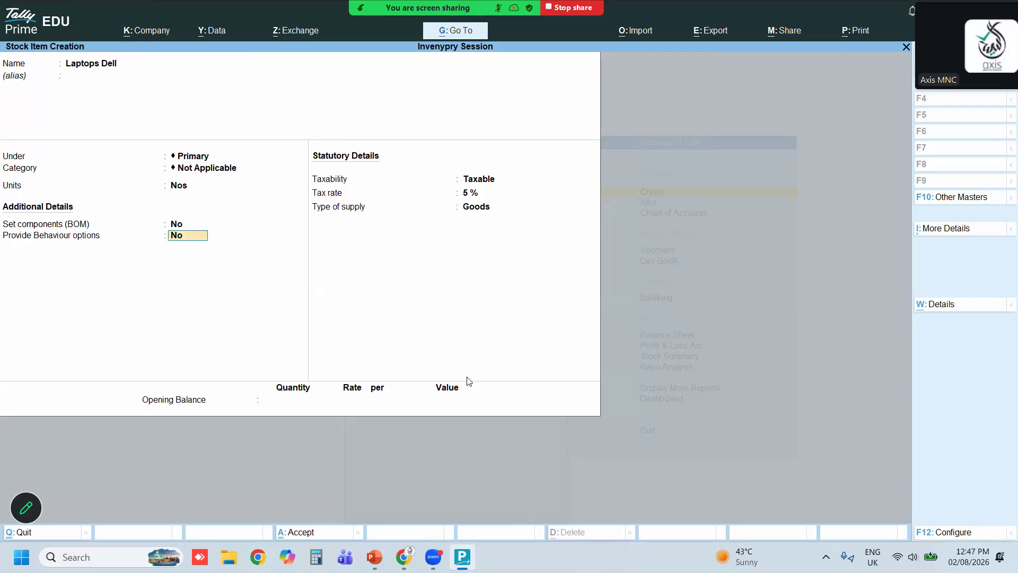
pyautogui.press('Return')
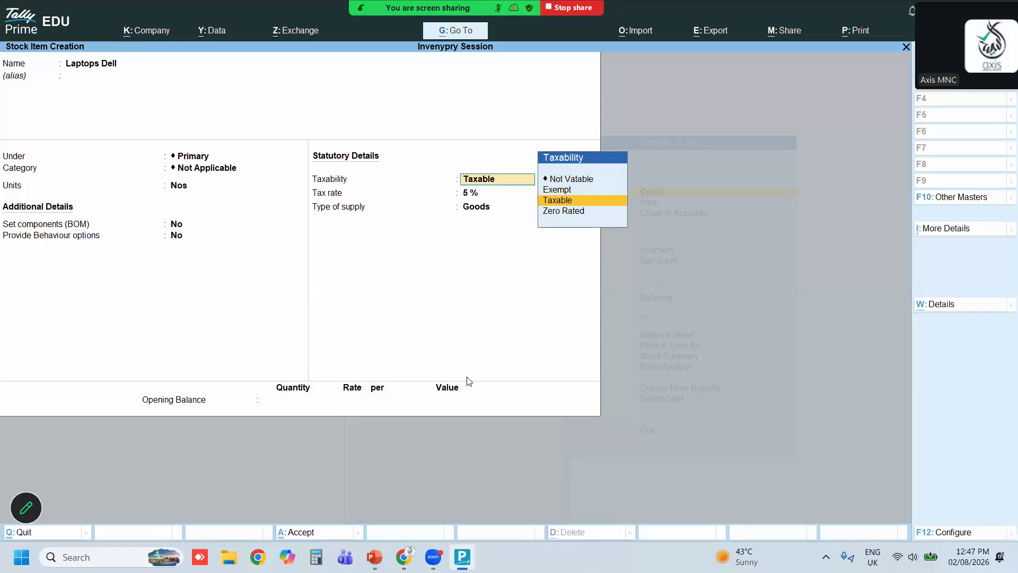
pyautogui.press('Return')
pyautogui.press('Return')
pyautogui.press('Return')
pyautogui.press('Return')
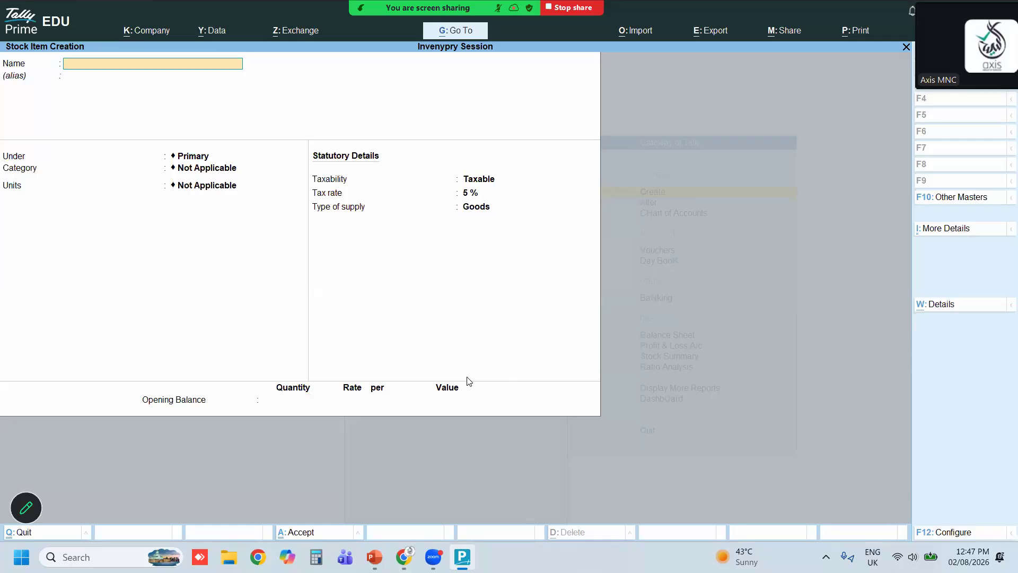
# Fill in a stock item named Printers under Primary with unit Nos, then quit without saving it
pyautogui.write('Printers')
pyautogui.press('Return')
pyautogui.press('Return')
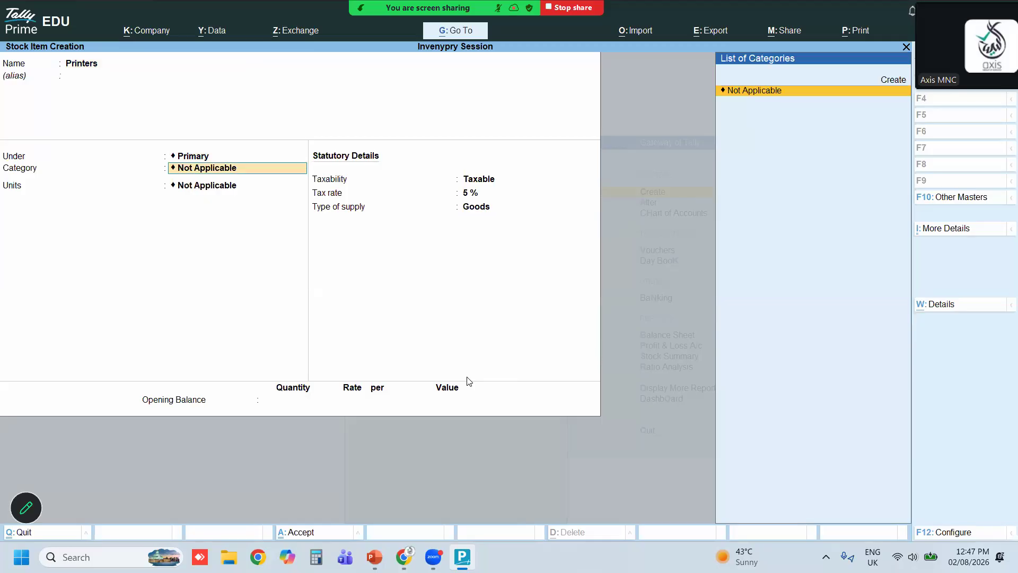
pyautogui.press('Return')
pyautogui.press('Down')
pyautogui.press('Return')
pyautogui.press('Return')
pyautogui.press('Return')
pyautogui.press('Return')
pyautogui.press('Return')
pyautogui.press('Return')
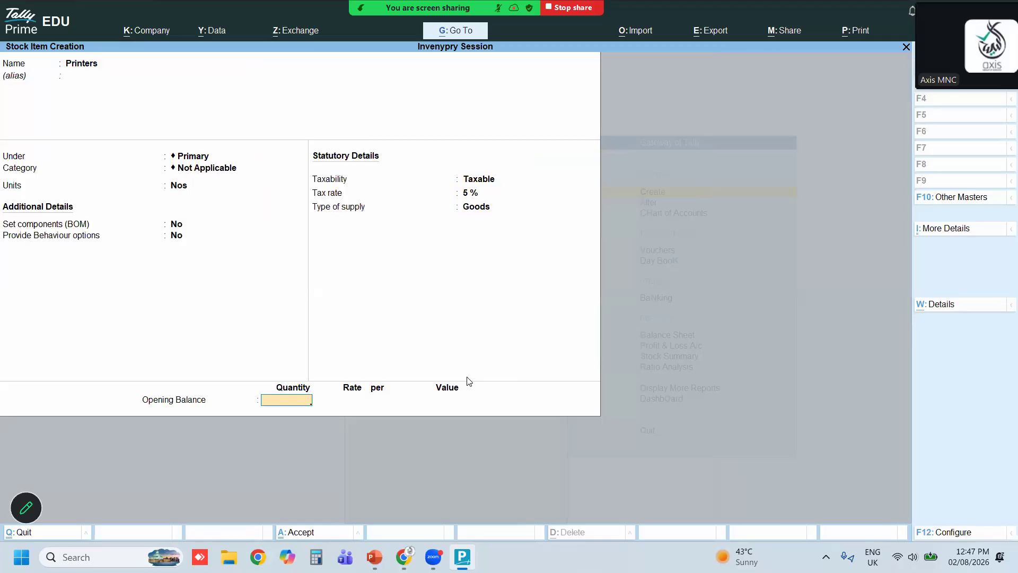
pyautogui.press('Escape')
pyautogui.press('y')
pyautogui.press('Up')
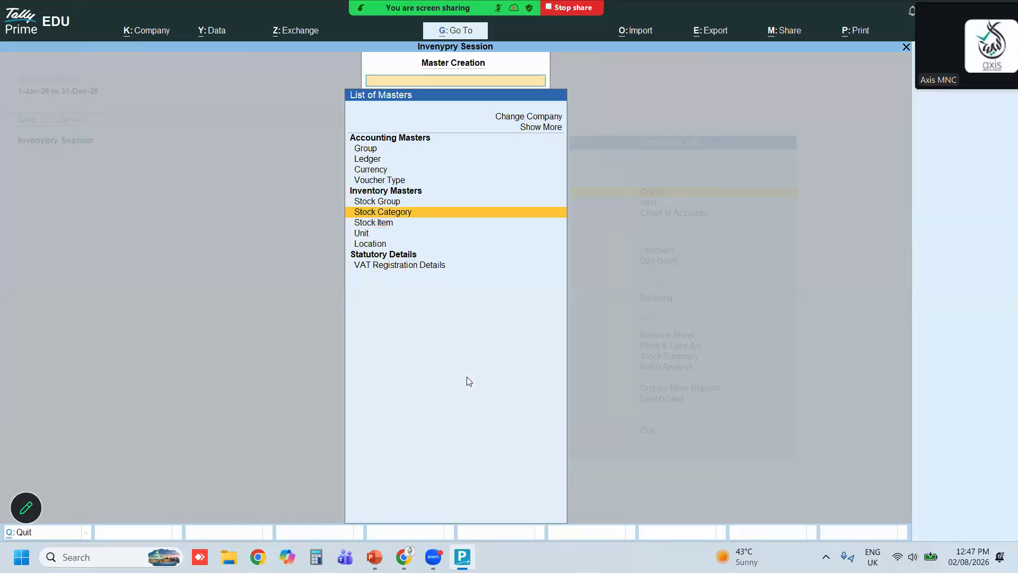
pyautogui.press('Escape')
pyautogui.press('Down')
pyautogui.press('Return')
pyautogui.press('Down')
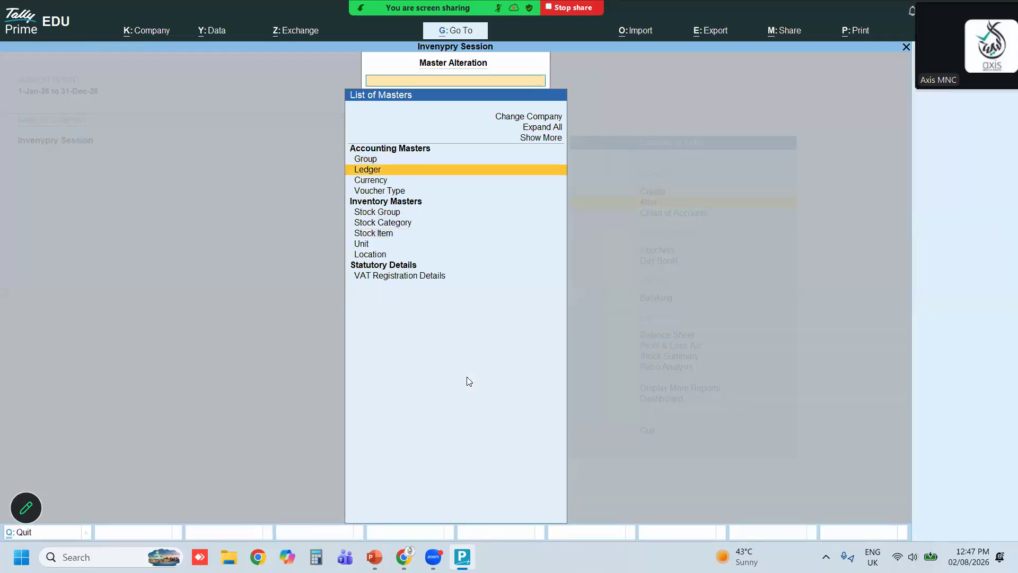
pyautogui.press('Return')
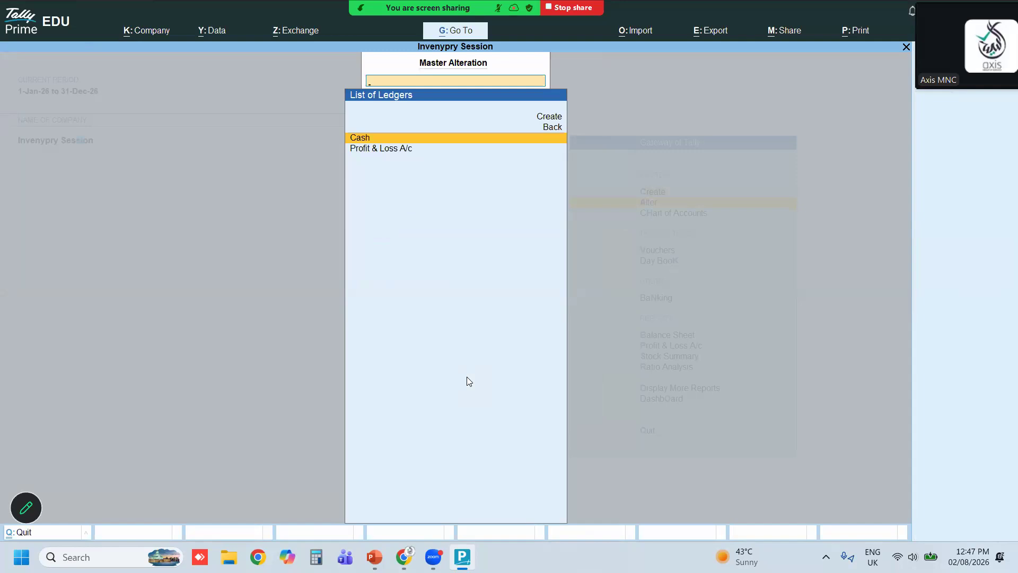
pyautogui.press('Escape')
pyautogui.press('Escape')
pyautogui.press('Return')
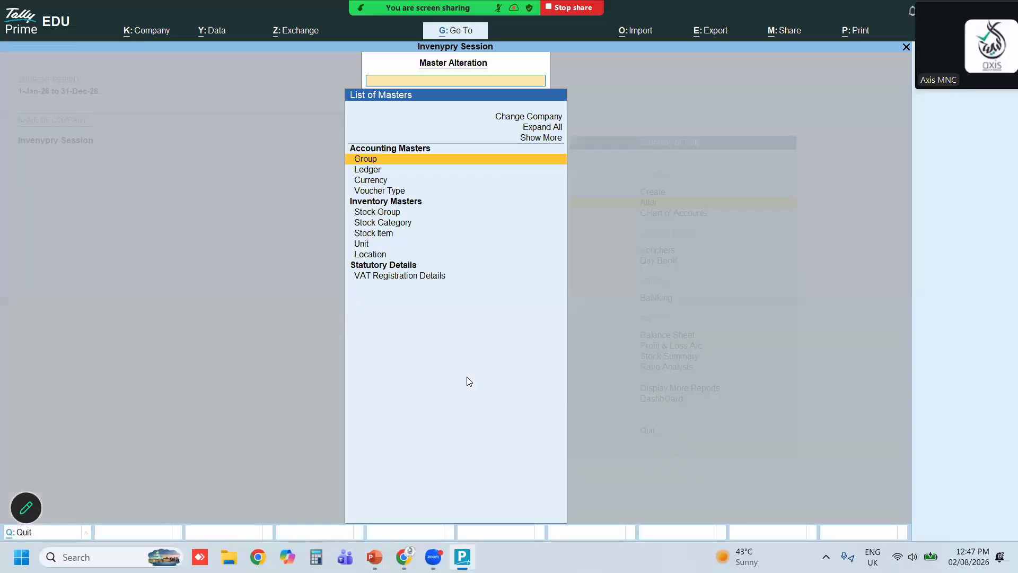
# Create a ledger named Purchase A/c under the Purchase Accounts group
pyautogui.press('Down')
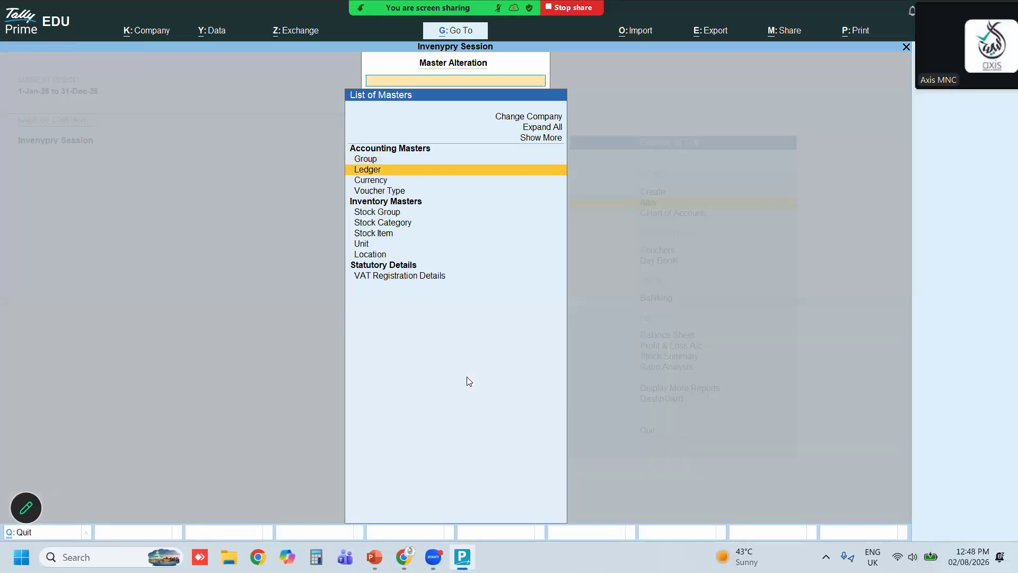
pyautogui.press('Return')
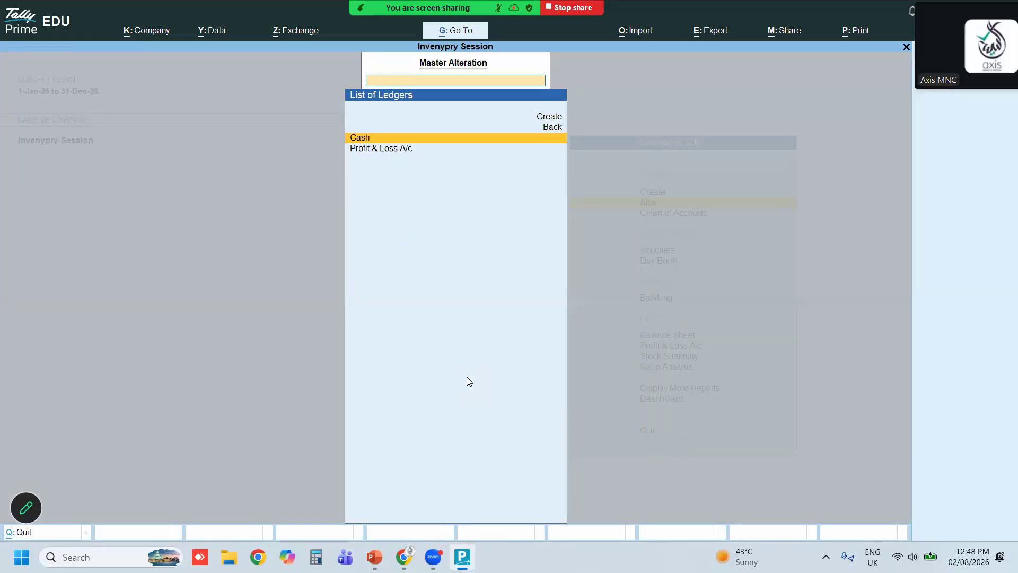
pyautogui.press('Up')
pyautogui.press('Up')
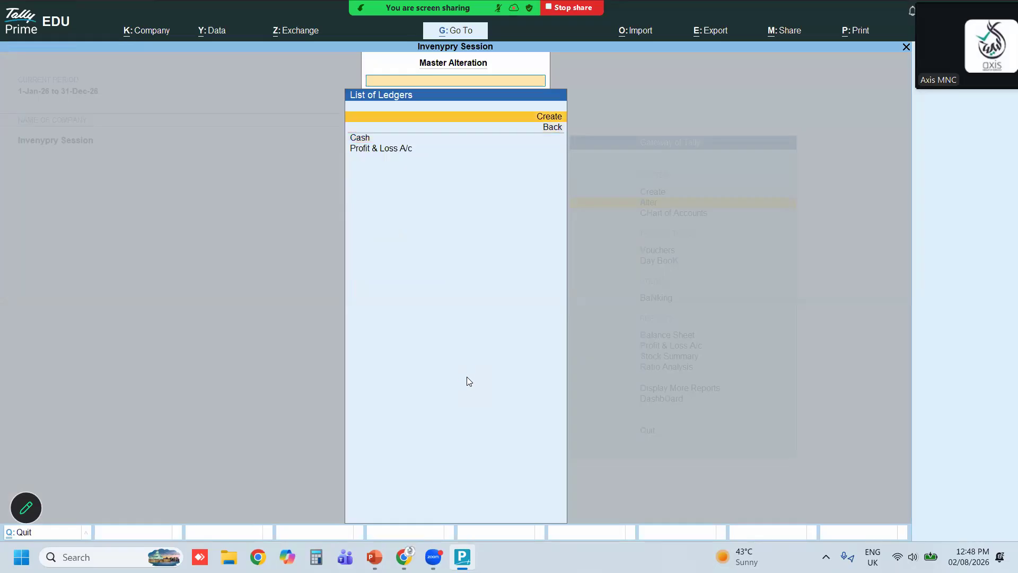
pyautogui.press('Return')
pyautogui.write('Purchase a/c')
pyautogui.press('Return')
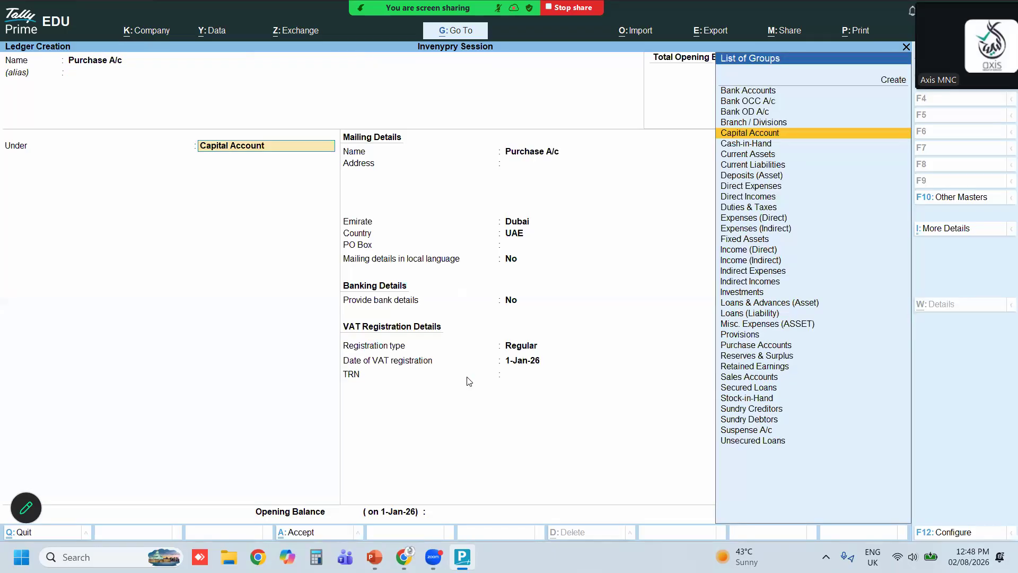
pyautogui.write('Pu')
pyautogui.press('Return')
pyautogui.press('Return')
pyautogui.press('Return')
pyautogui.press('Return')
pyautogui.press('Return')
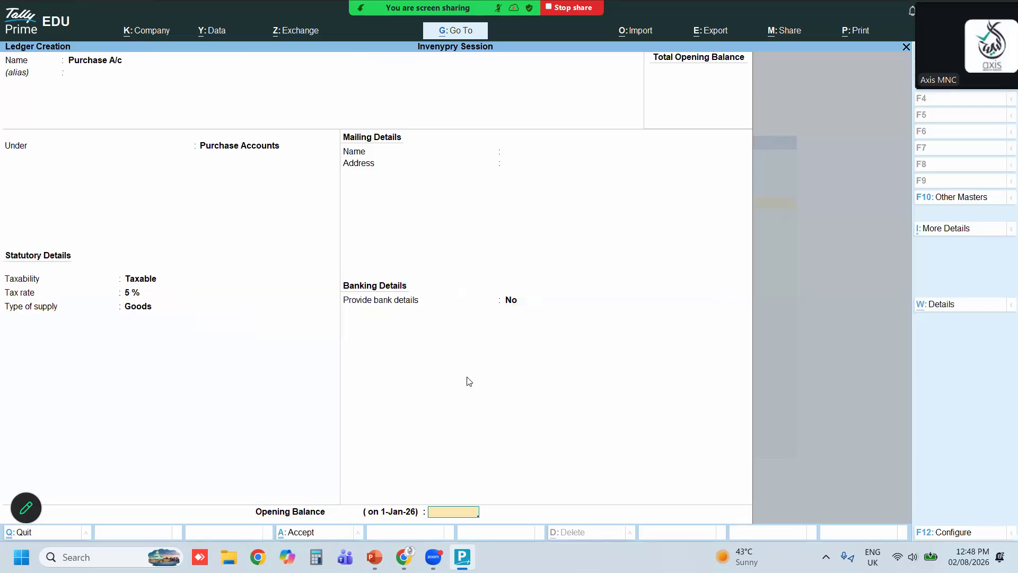
pyautogui.press('Return')
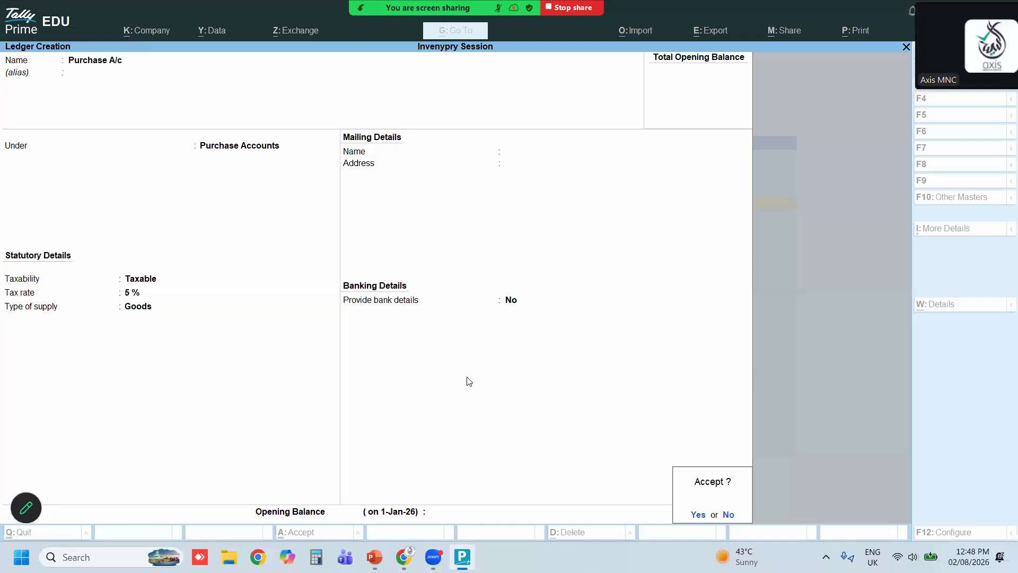
pyautogui.press('Return')
# Create a ledger named Sung Gulf Fze under the Sundry Creditors group
pyautogui.write('Sun')
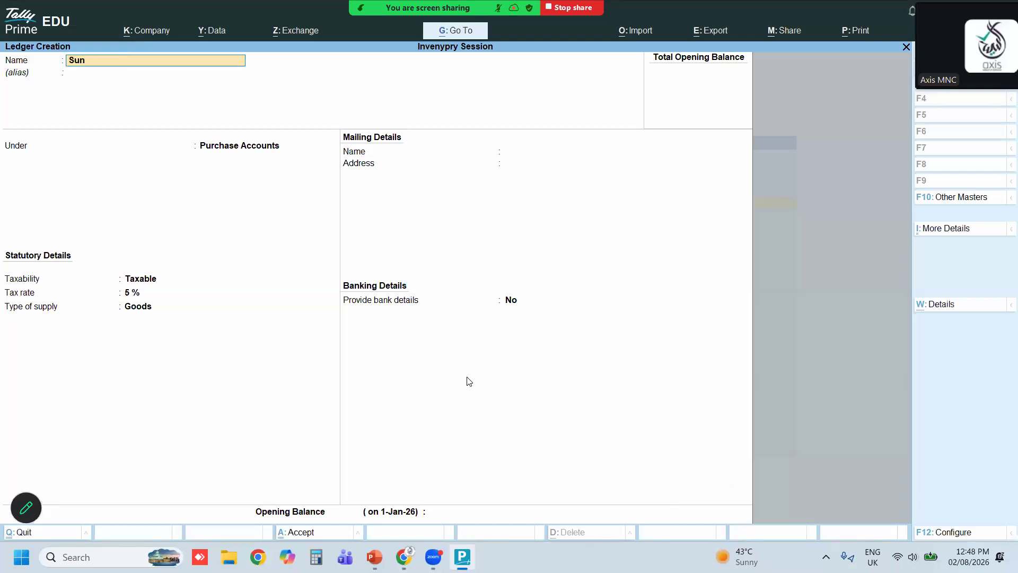
pyautogui.write('g Gulf fze')
pyautogui.press('Return')
pyautogui.press('Return')
pyautogui.write('Su')
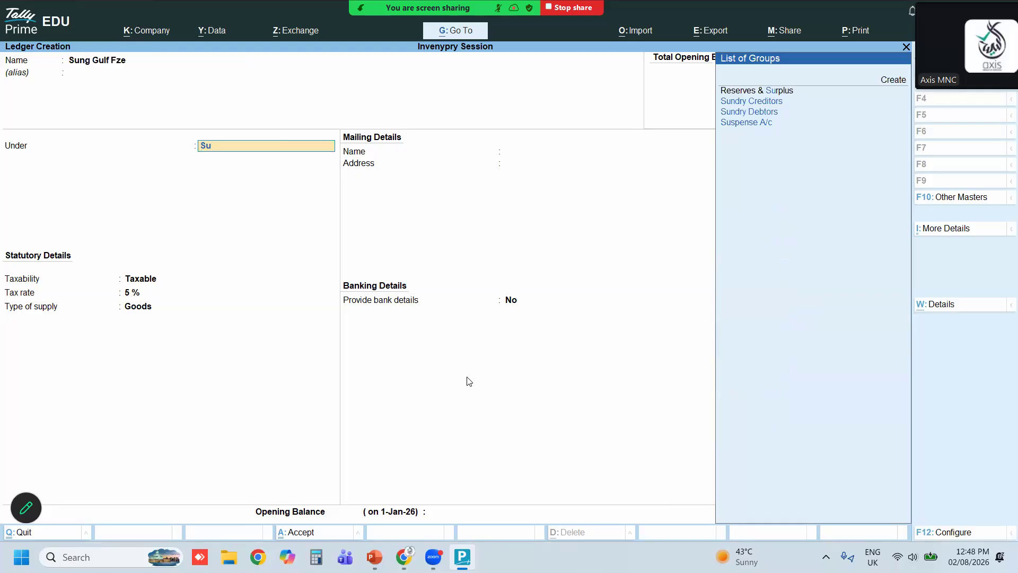
pyautogui.press('Up')
pyautogui.write('S')
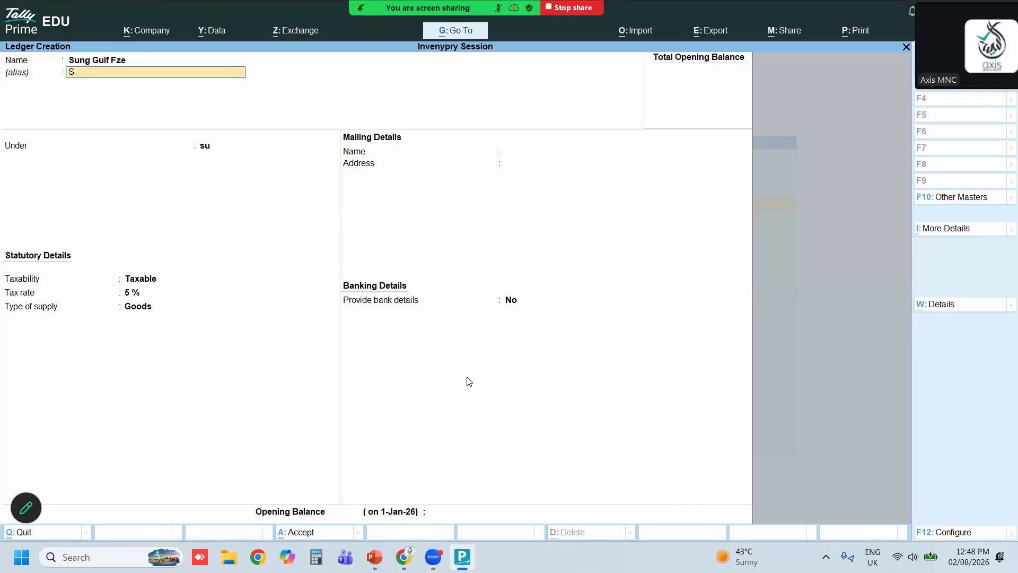
pyautogui.press('BackSpace')
pyautogui.press('Return')
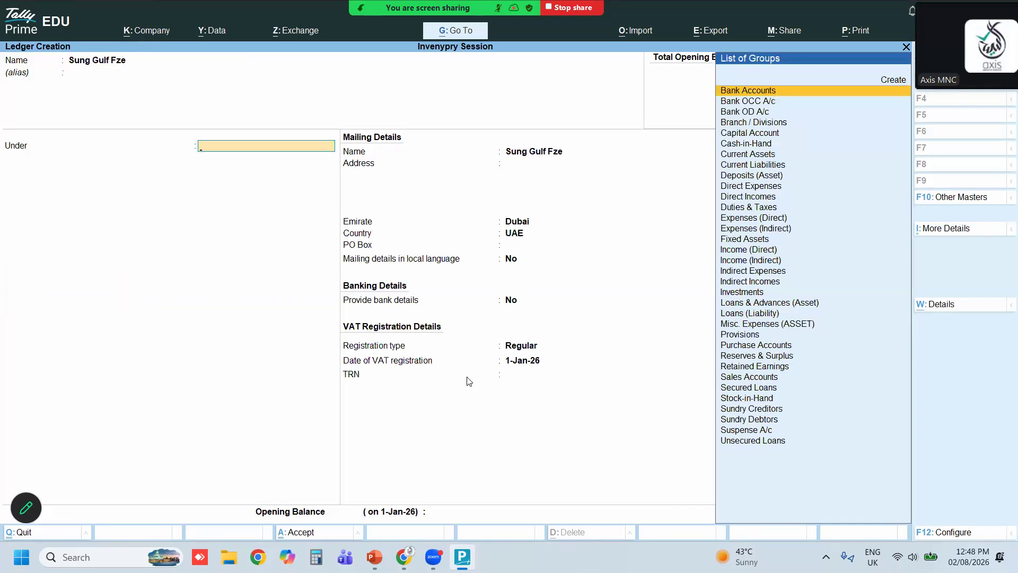
pyautogui.write('Su')
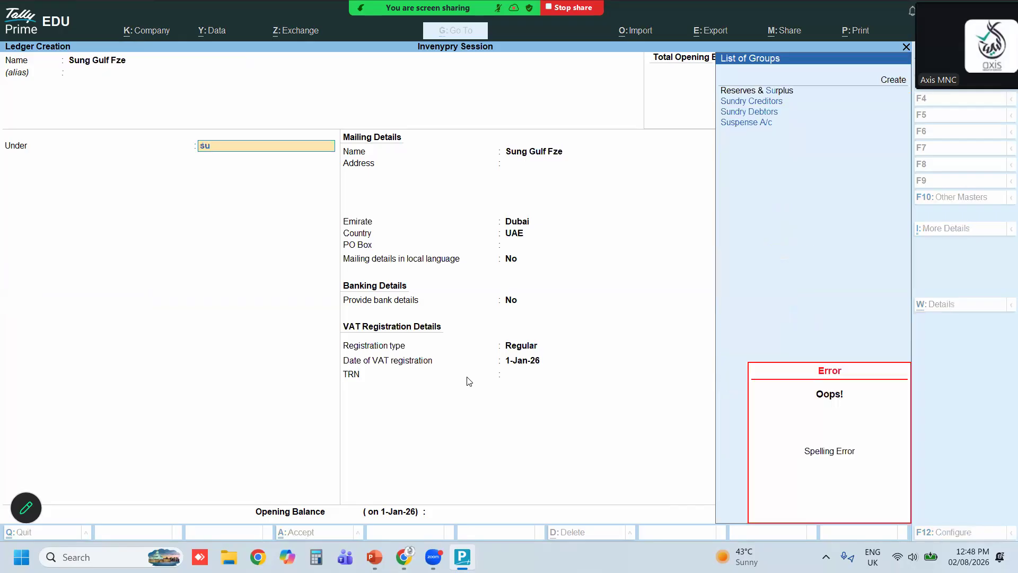
pyautogui.press('Down')
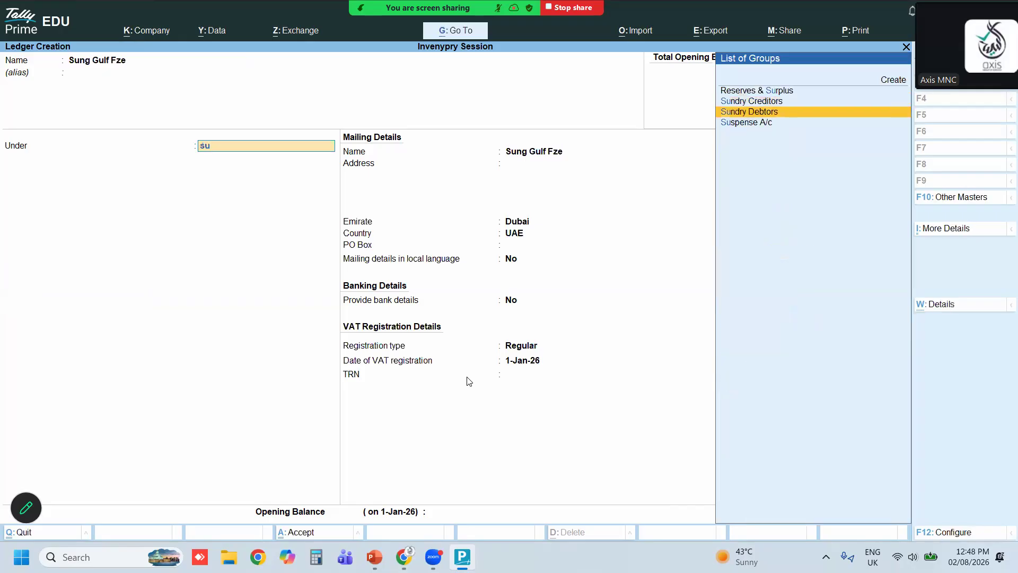
pyautogui.press('Return')
pyautogui.press('Return')
pyautogui.press('Return')
pyautogui.press('Return')
pyautogui.press('Return')
pyautogui.press('Return')
pyautogui.press('Return')
pyautogui.press('Return')
pyautogui.press('Return')
pyautogui.press('Return')
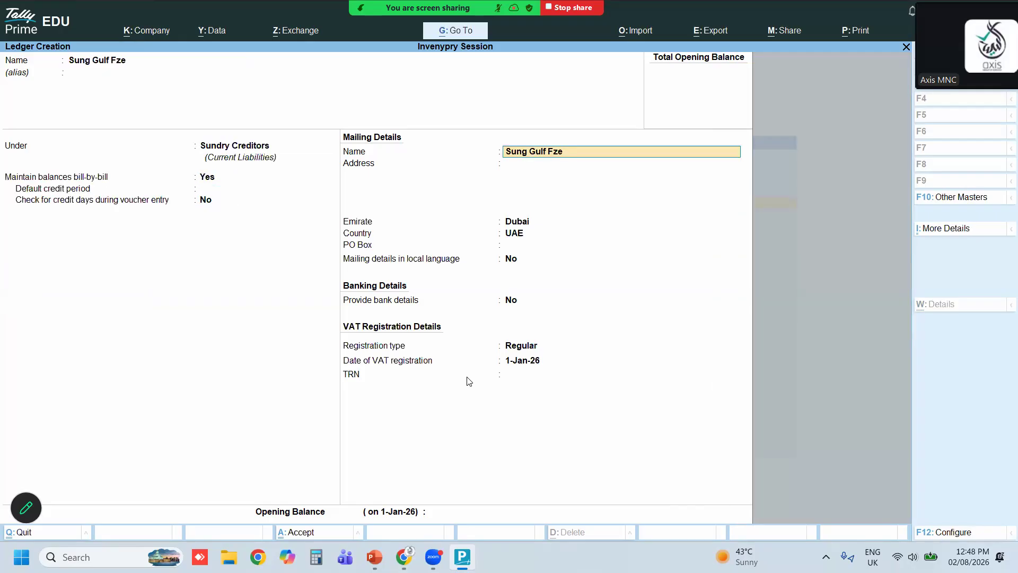
pyautogui.press('Return')
pyautogui.press('Return')
pyautogui.press('Return')
pyautogui.press('Return')
pyautogui.press('Return')
pyautogui.press('Return')
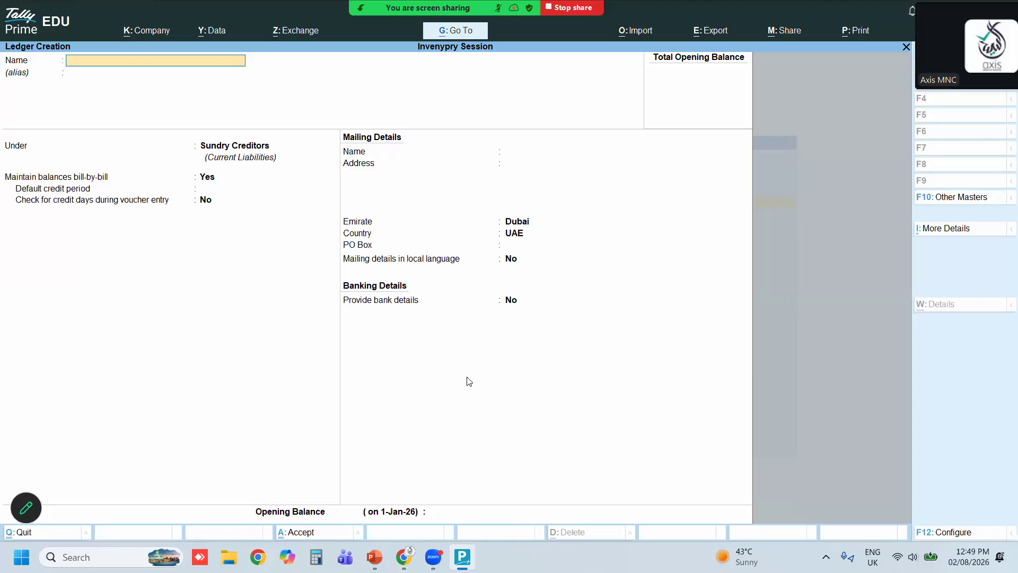
pyautogui.write('Dell Laptop')
pyautogui.press('Return')
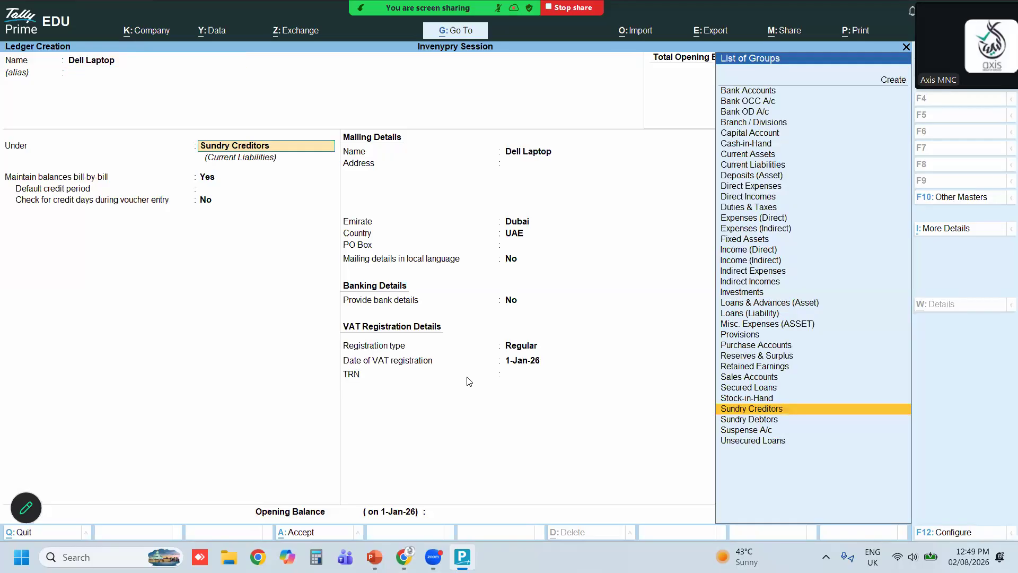
pyautogui.press('BackSpace')
pyautogui.press('Escape')
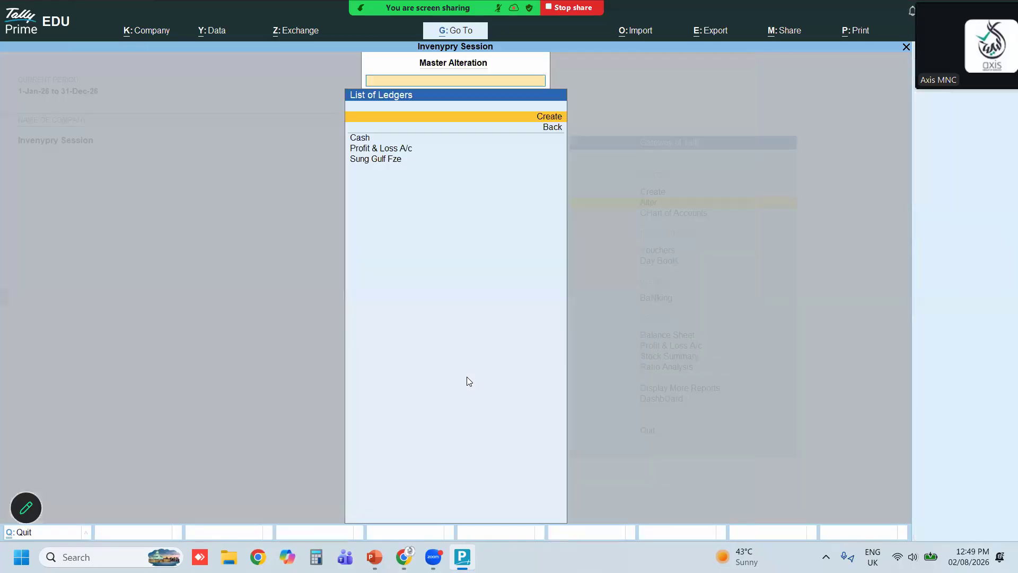
# Browse the ledger list, then start a new ledger named Dell Technology Llc
pyautogui.press('Down')
pyautogui.press('Down')
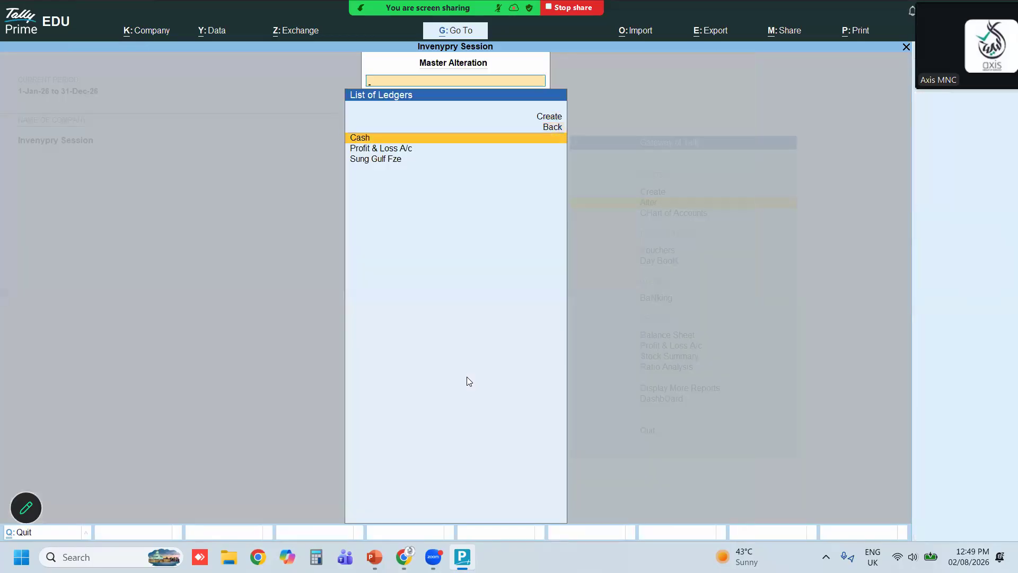
pyautogui.press('Down')
pyautogui.press('Escape')
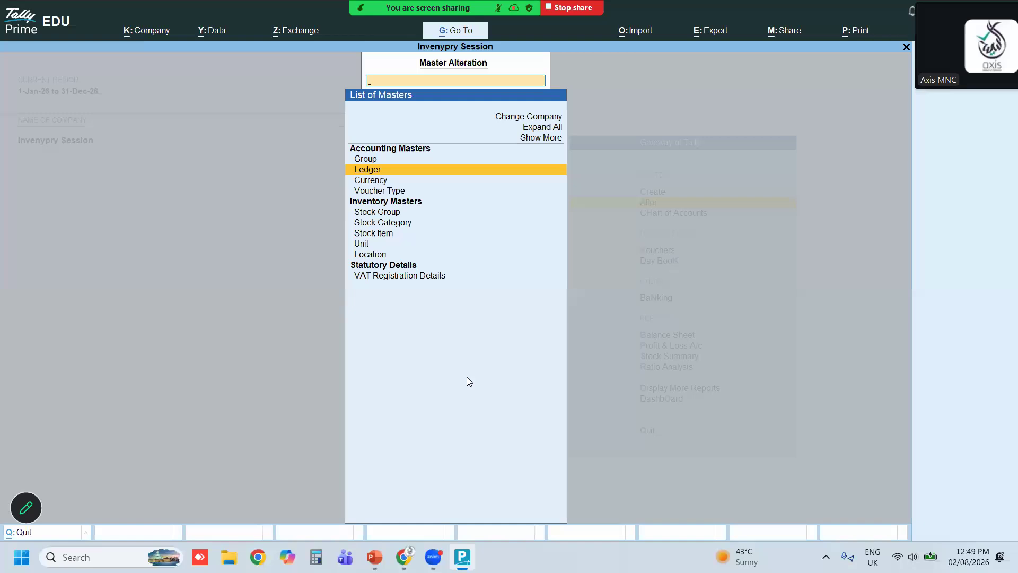
pyautogui.press('Return')
pyautogui.press('Up')
pyautogui.press('Up')
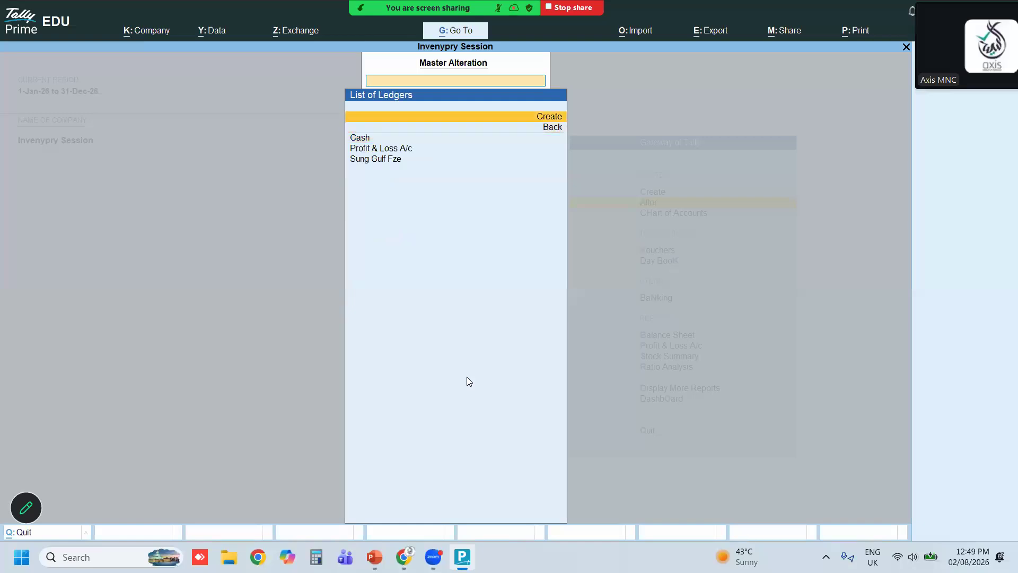
pyautogui.press('Return')
pyautogui.write('D')
pyautogui.write('e;;')
pyautogui.write('ll techno')
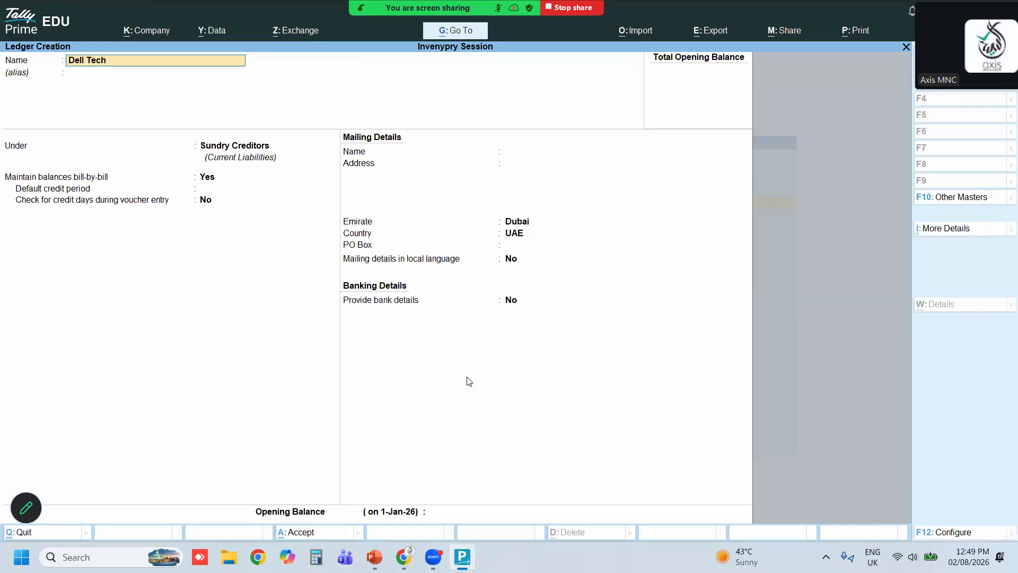
pyautogui.write('logy')
pyautogui.press('Return')
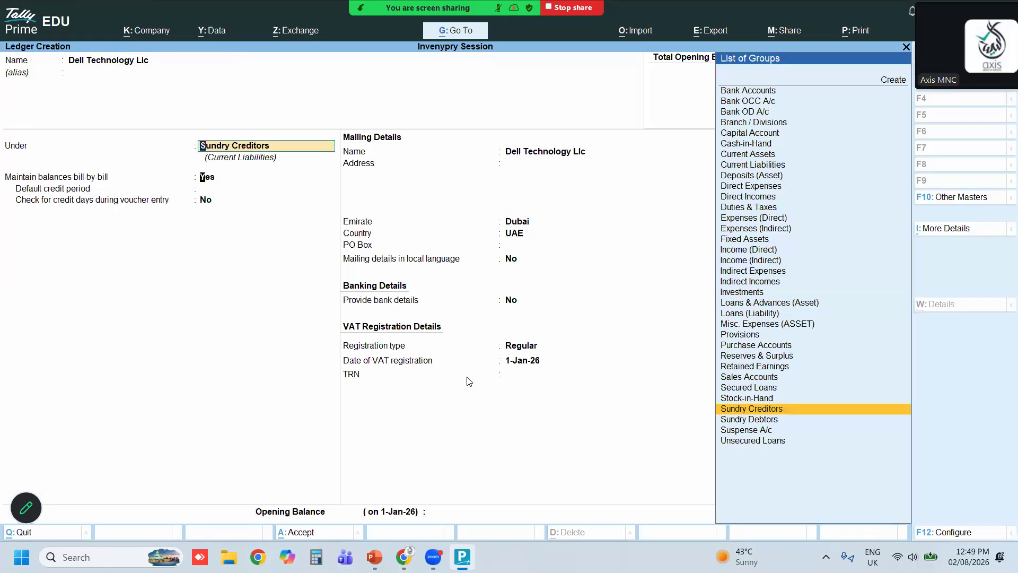
# Keep the Dell Technology Llc ledger under Sundry Creditors and save it
pyautogui.press('Return')
pyautogui.press('Return')
pyautogui.press('Return')
pyautogui.press('Return')
pyautogui.press('Return')
pyautogui.press('Return')
pyautogui.press('Return')
pyautogui.press('Return')
pyautogui.press('Return')
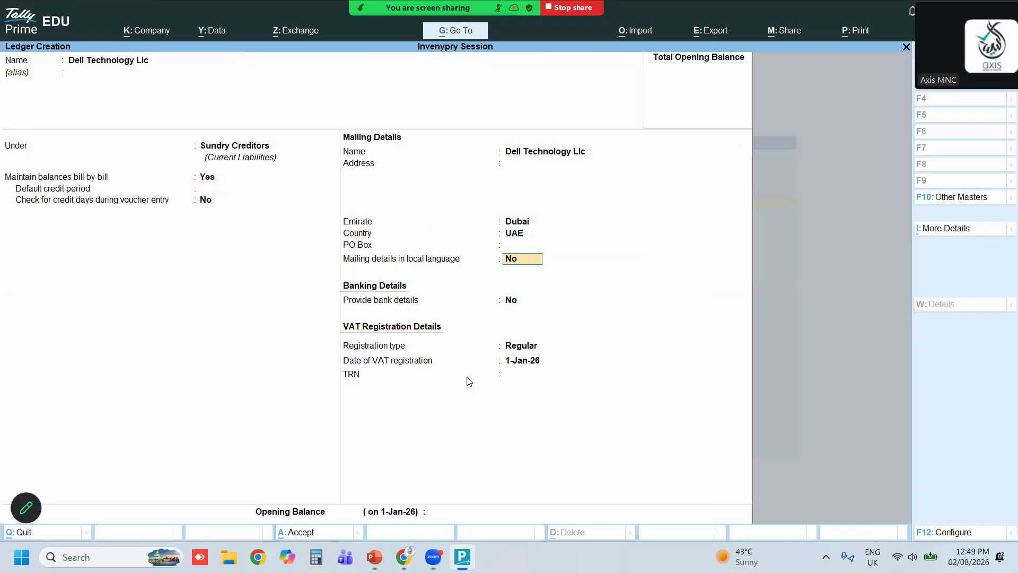
pyautogui.press('Return')
pyautogui.press('Return')
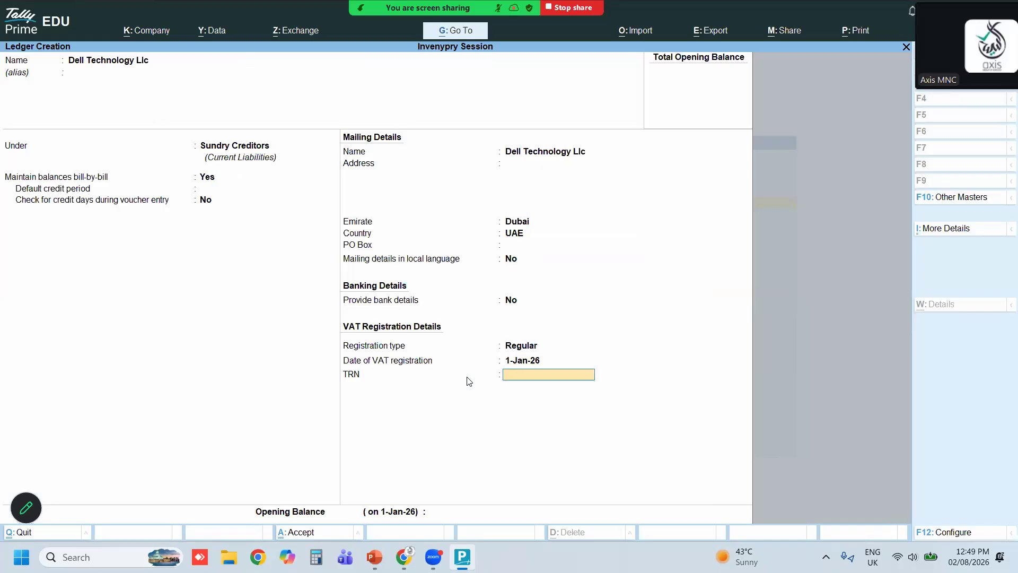
pyautogui.press('Return')
pyautogui.press('Return')
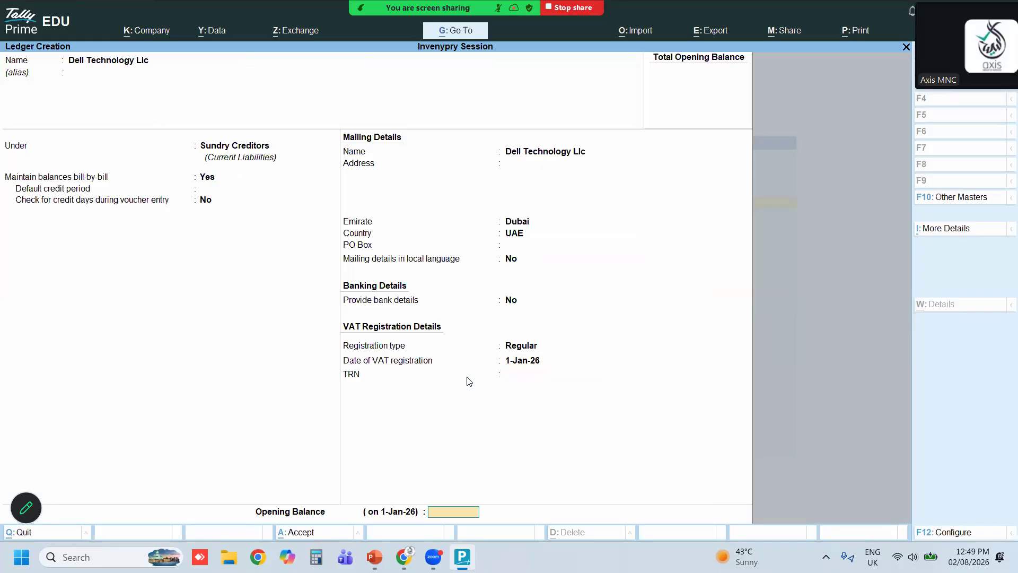
pyautogui.press('Return')
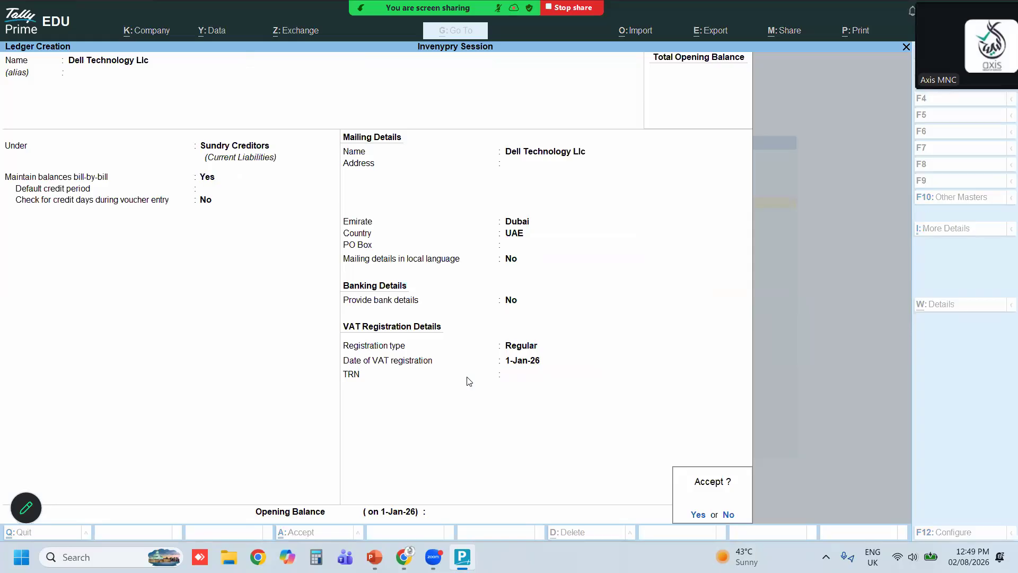
pyautogui.press('Return')
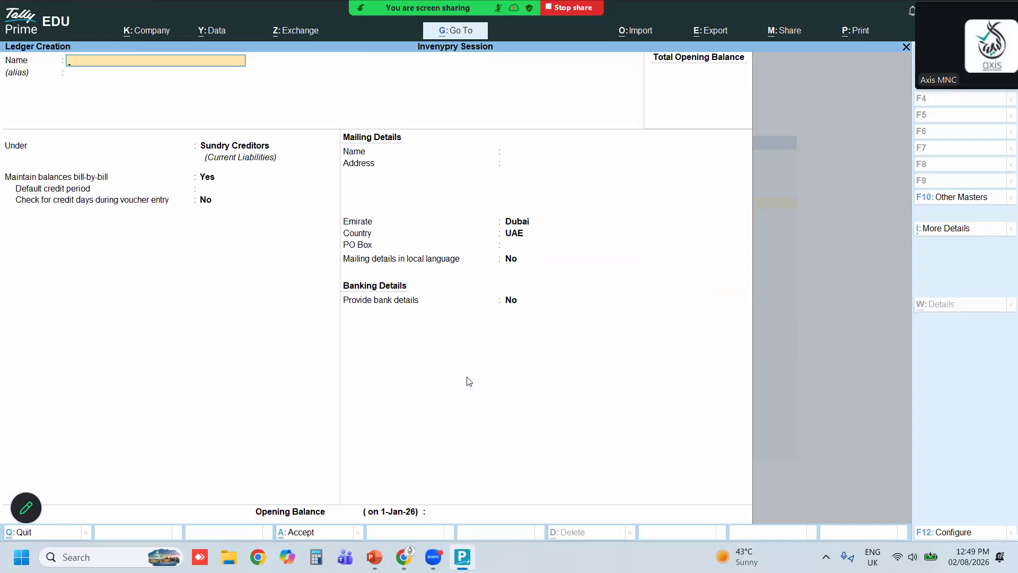
# Create a ledger named Canon Middle East under the Sundry Creditors group
pyautogui.write('Canon Middle East')
pyautogui.press('Return')
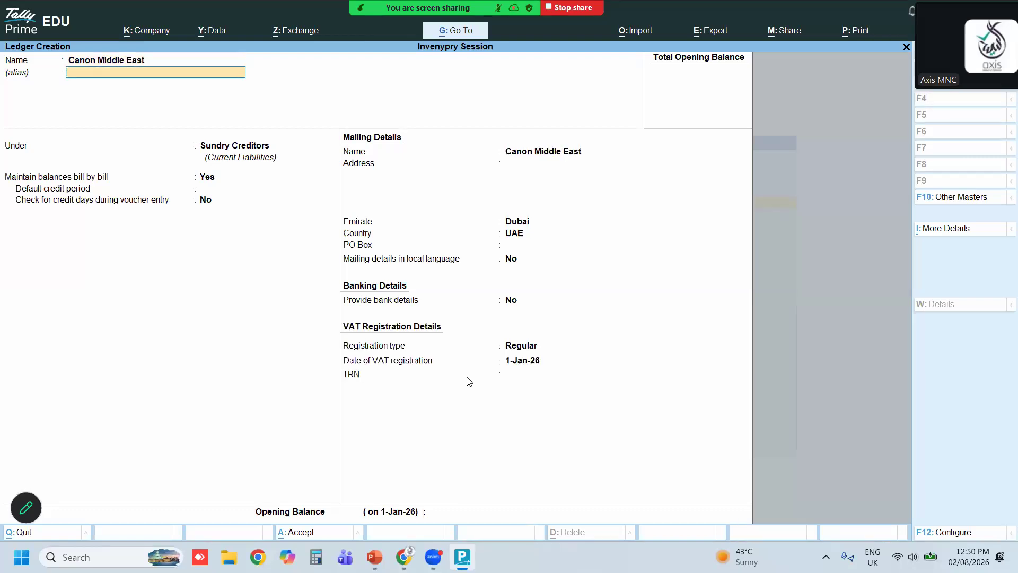
pyautogui.press('Return')
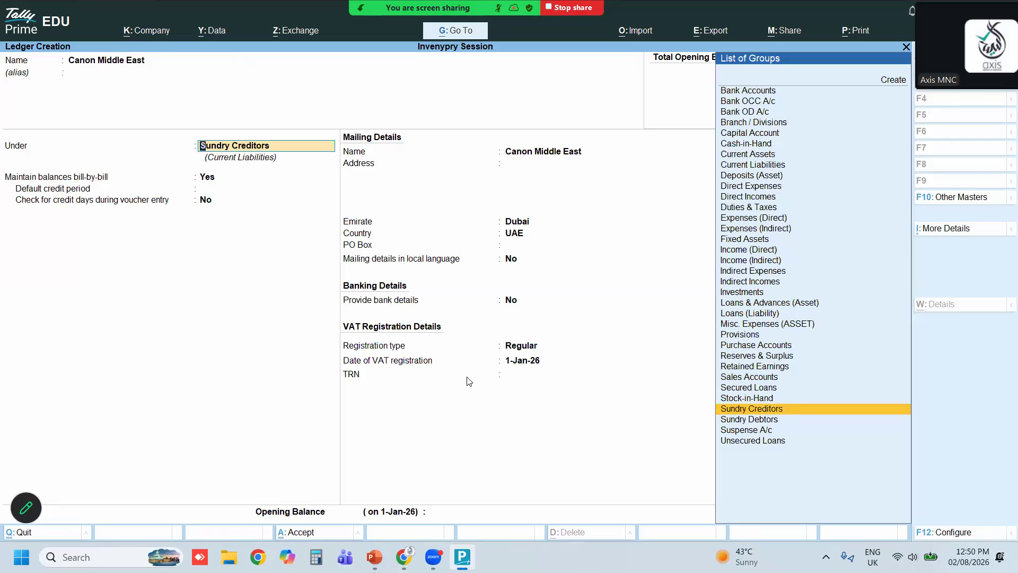
pyautogui.press('Return')
pyautogui.press('Return')
pyautogui.press('Return')
pyautogui.press('Return')
pyautogui.press('Return')
pyautogui.press('Return')
pyautogui.press('Return')
pyautogui.press('Return')
pyautogui.press('Return')
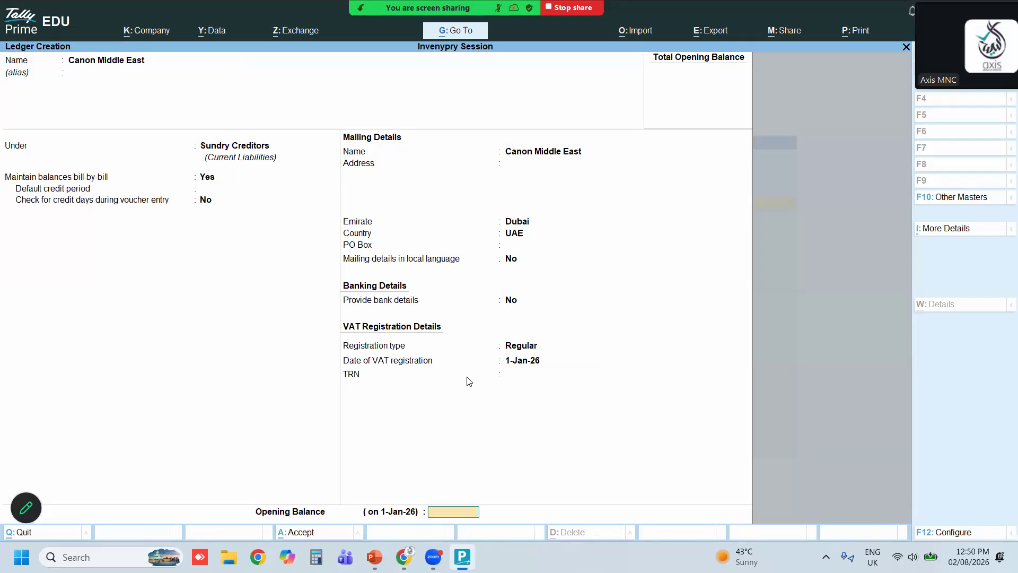
pyautogui.press('Return')
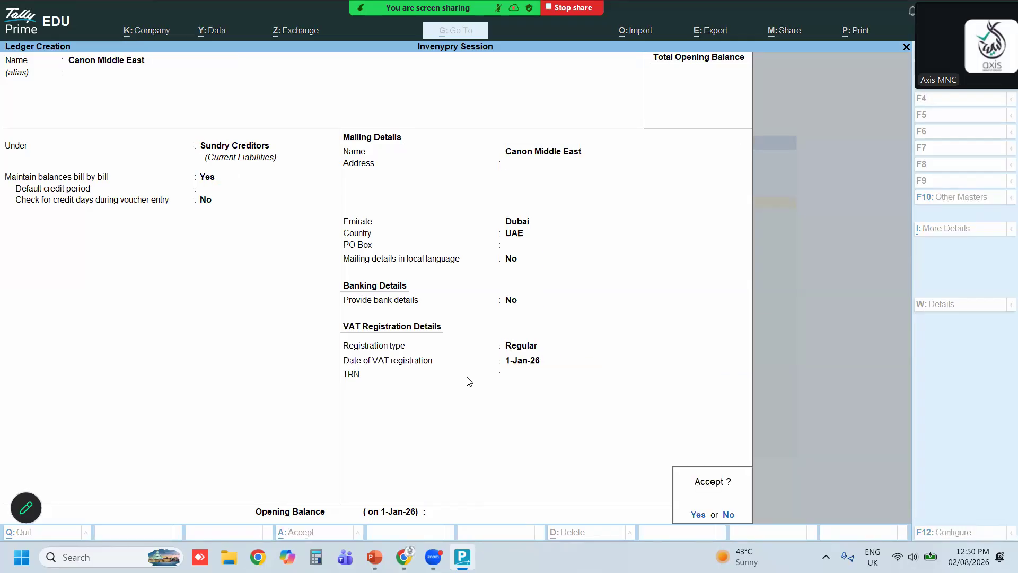
pyautogui.press('Return')
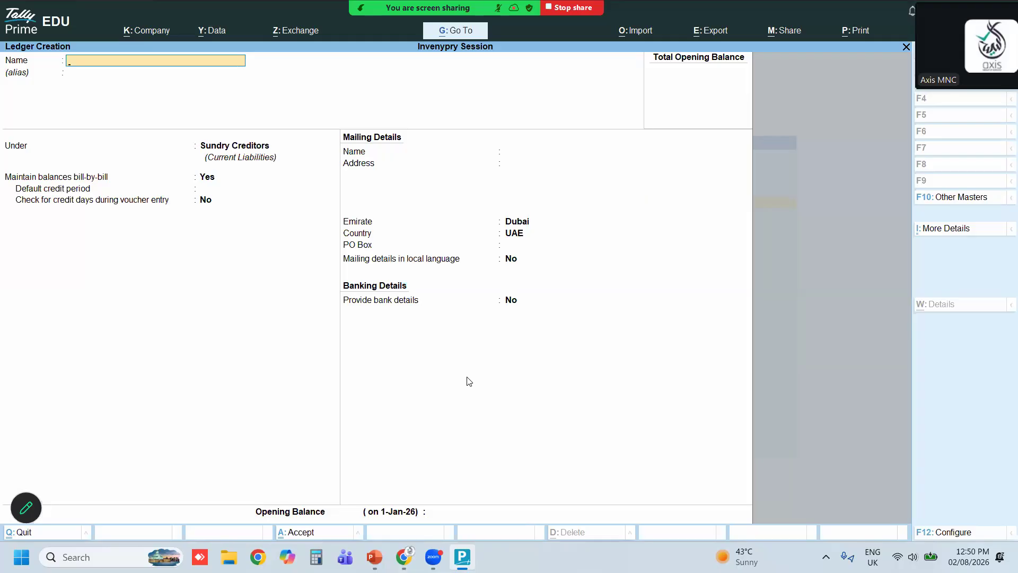
pyautogui.write('Purchase')
pyautogui.press('Return')
pyautogui.press('Escape')
# Review the list of existing ledgers in Master Alteration, then return to the main menu
pyautogui.press('Return')
pyautogui.press('Down')
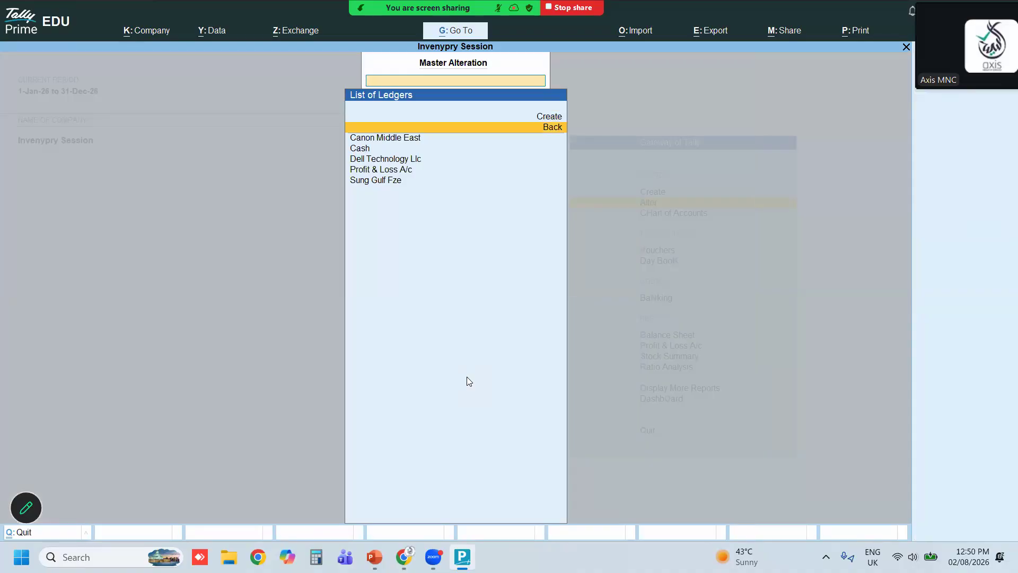
pyautogui.press('Down')
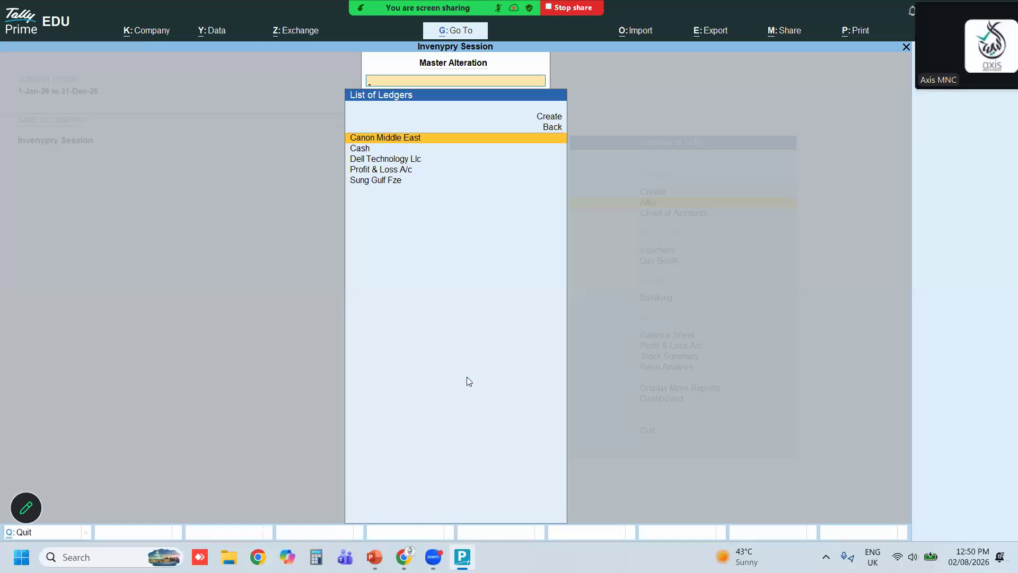
pyautogui.press('Down')
pyautogui.press('Down')
pyautogui.press('Down')
pyautogui.press('Down')
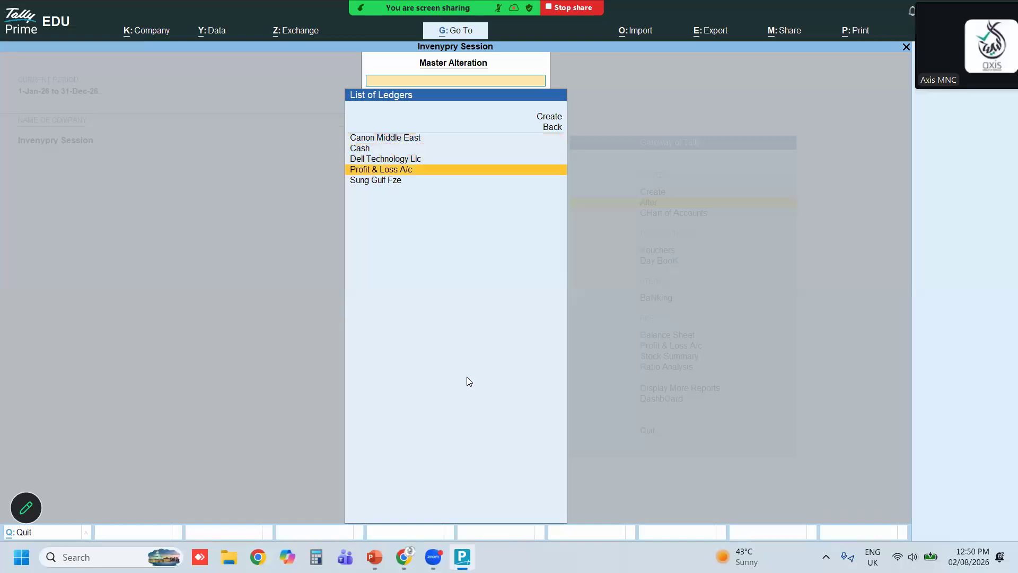
pyautogui.press('Up')
pyautogui.press('Up')
pyautogui.press('Escape')
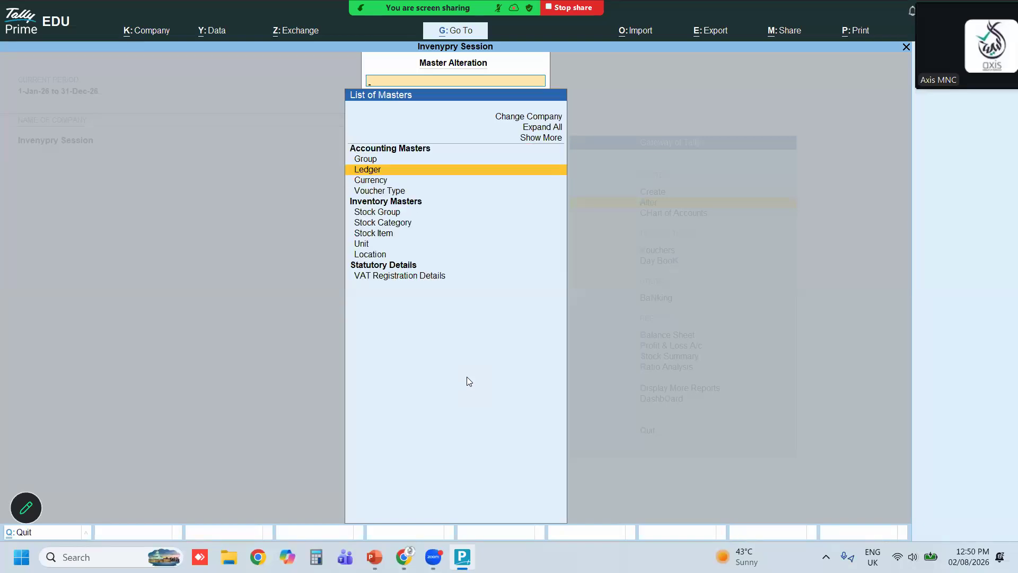
pyautogui.press('Up')
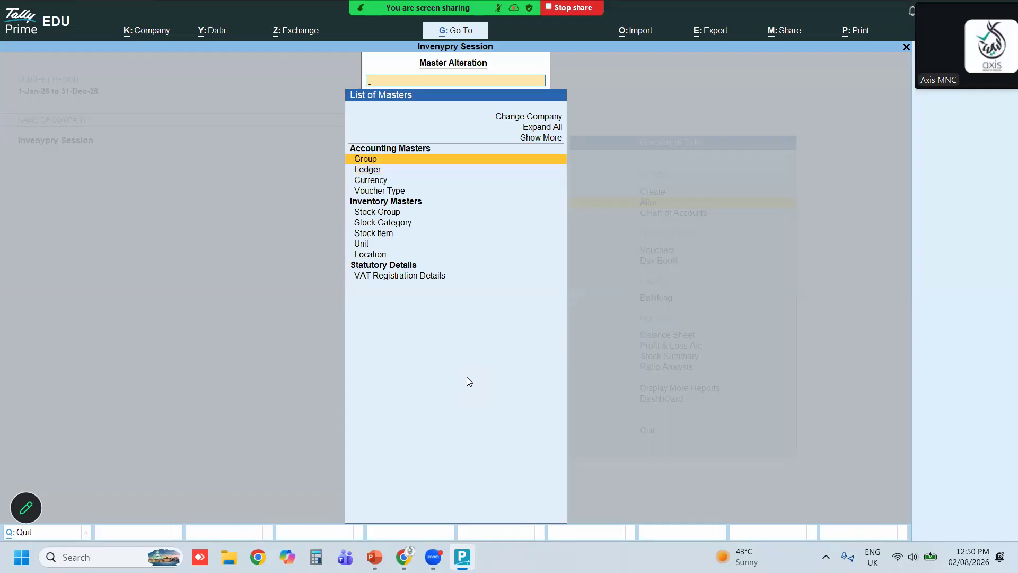
pyautogui.press('Escape')
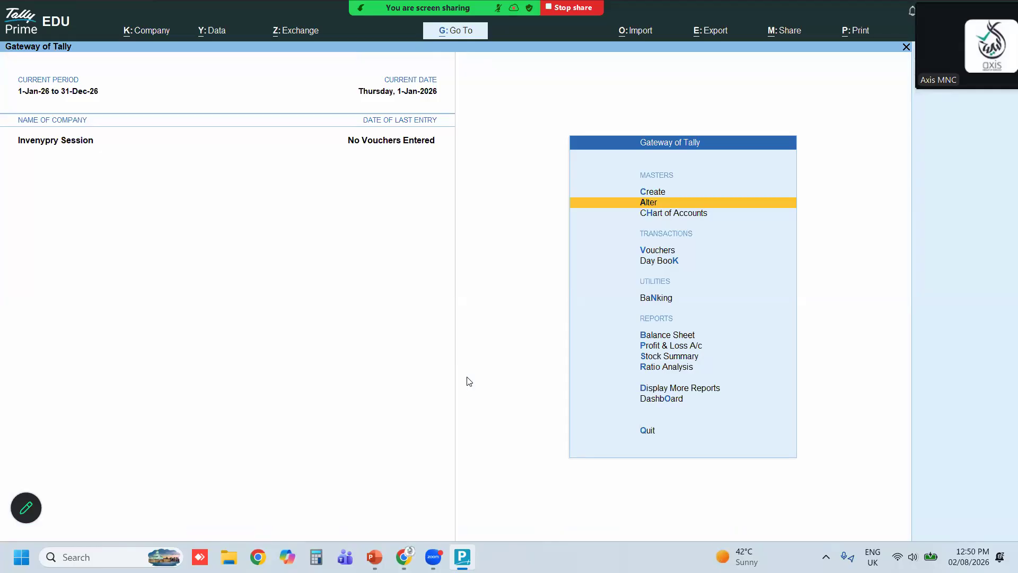
# Create a ledger named Purchase under the Purchase Accounts group
pyautogui.press('Up')
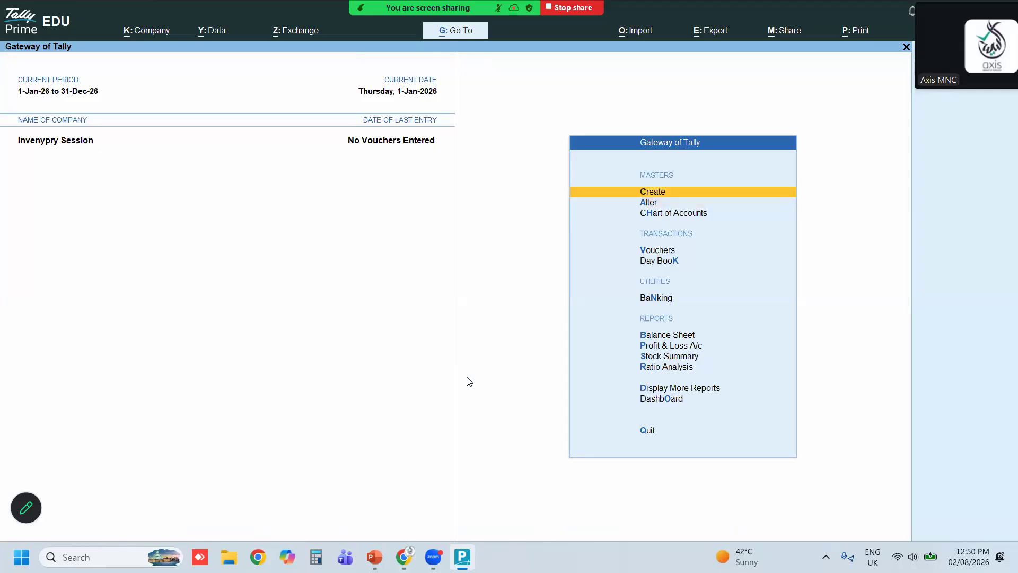
pyautogui.press('Return')
pyautogui.press('Down')
pyautogui.press('Return')
pyautogui.write('Purchase')
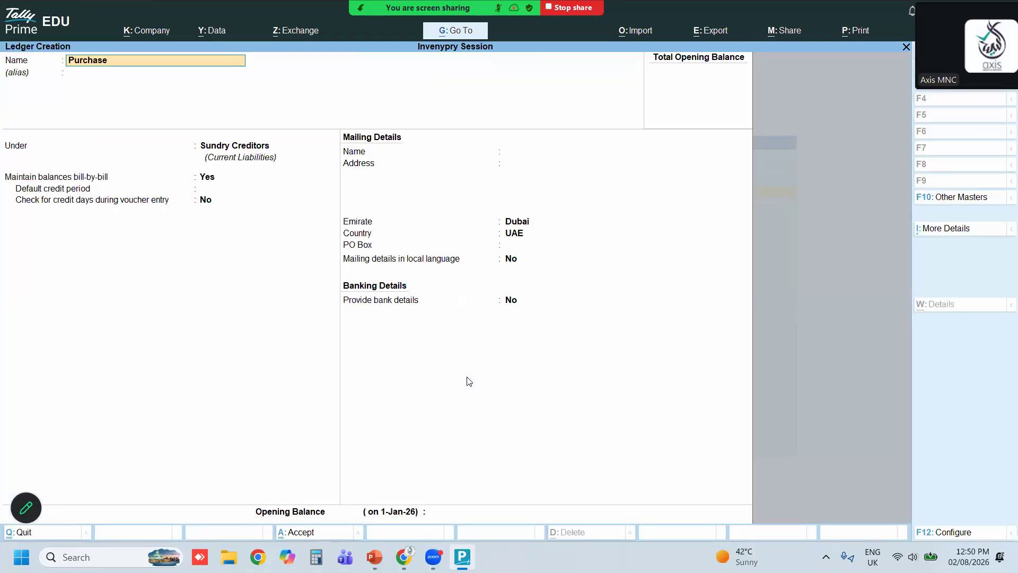
pyautogui.press('Return')
pyautogui.press('Return')
pyautogui.write('Pu')
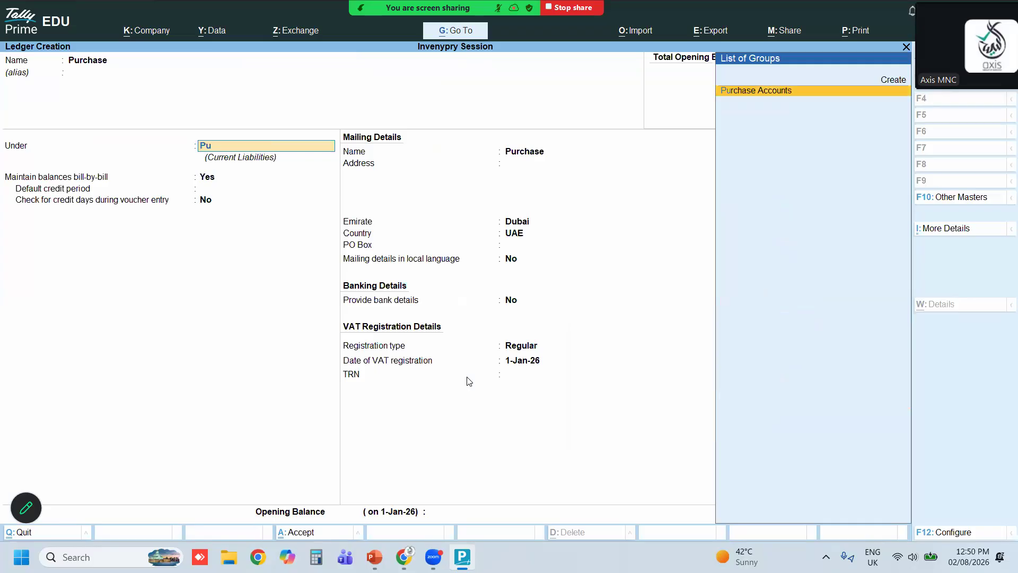
pyautogui.press('Return')
pyautogui.press('Return')
pyautogui.press('Return')
pyautogui.press('Return')
pyautogui.press('Return')
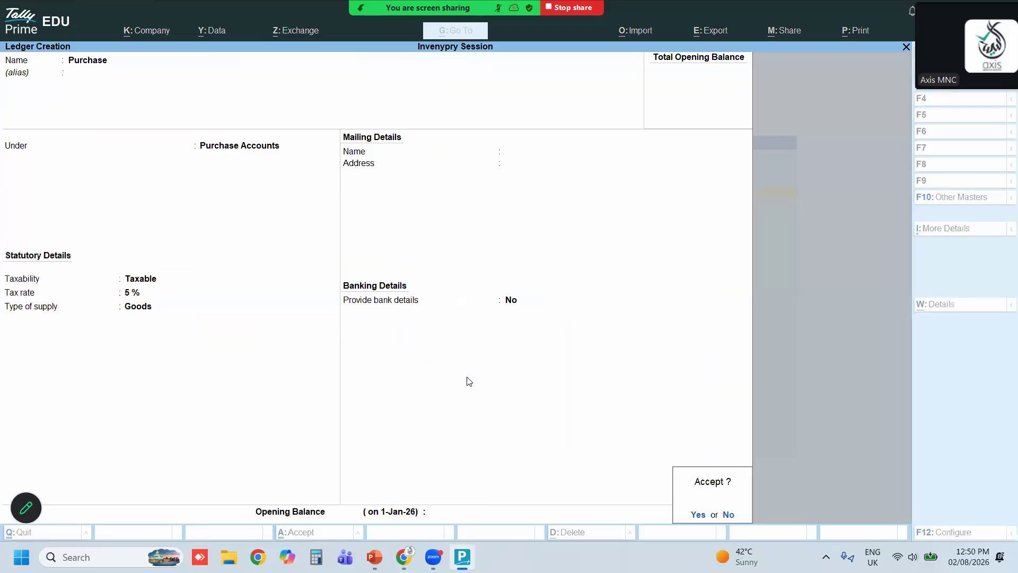
pyautogui.press('Return')
# Start a new ledger named Sale S
pyautogui.write('Sale')
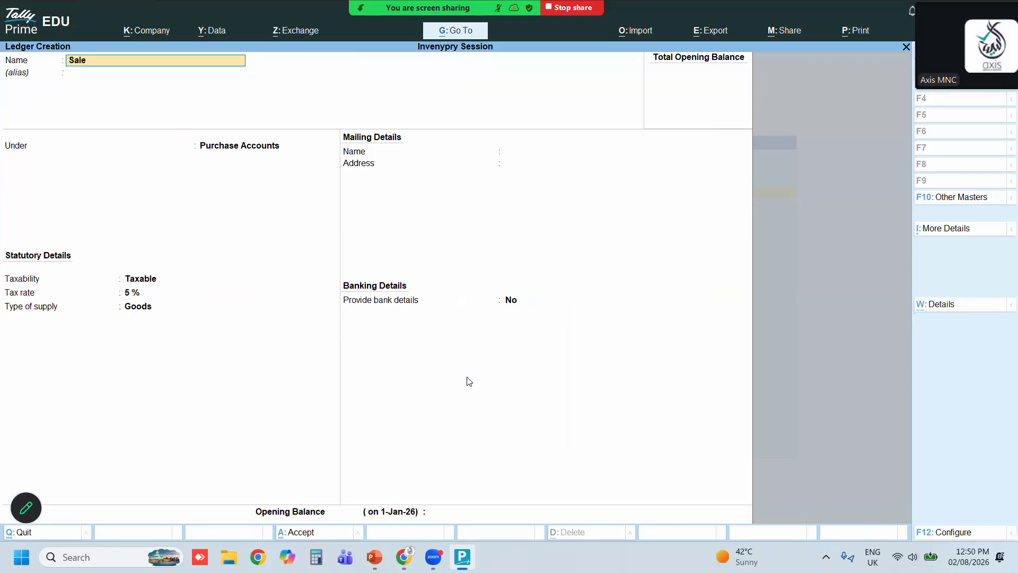
pyautogui.write(' S')
pyautogui.press('Return')
pyautogui.press('Return')
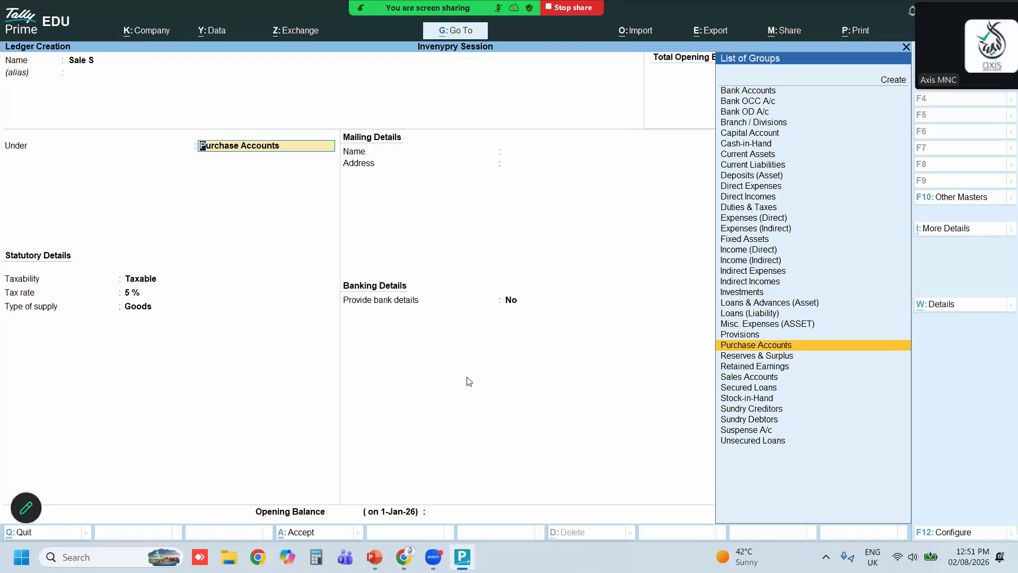
# Place the Sale S ledger under Sundry Creditors and go through its fields
pyautogui.write('Sun')
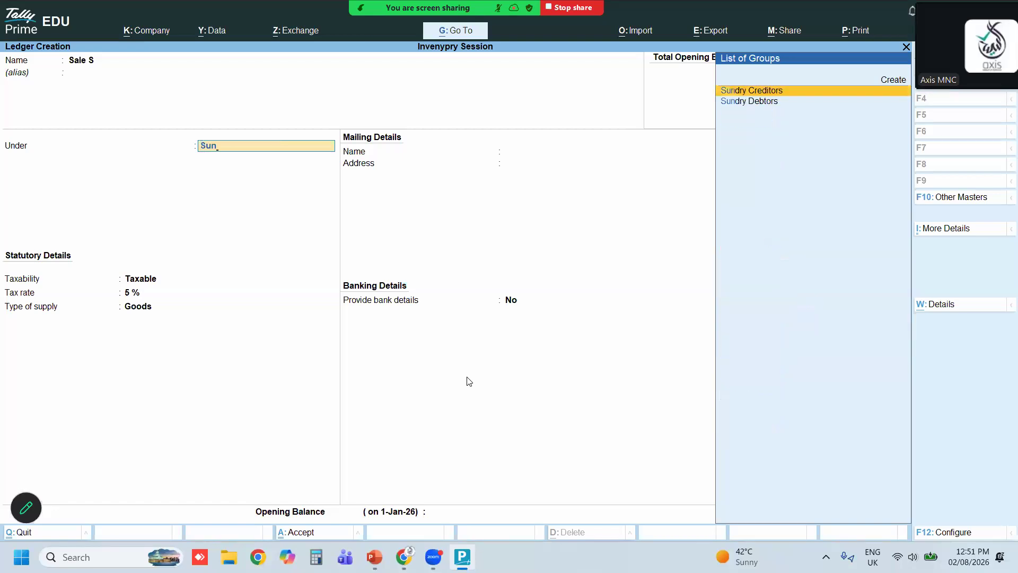
pyautogui.press('Return')
pyautogui.press('Return')
pyautogui.press('Return')
pyautogui.press('Return')
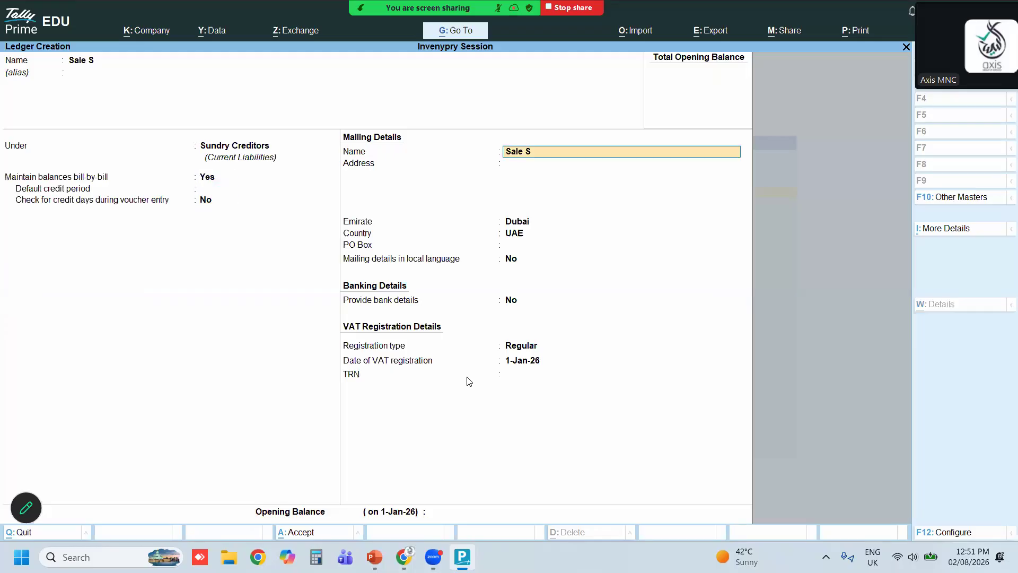
pyautogui.press('Return')
pyautogui.press('Return')
pyautogui.press('Return')
pyautogui.press('Return')
pyautogui.press('Return')
pyautogui.press('Return')
pyautogui.press('Return')
pyautogui.press('Return')
pyautogui.press('Return')
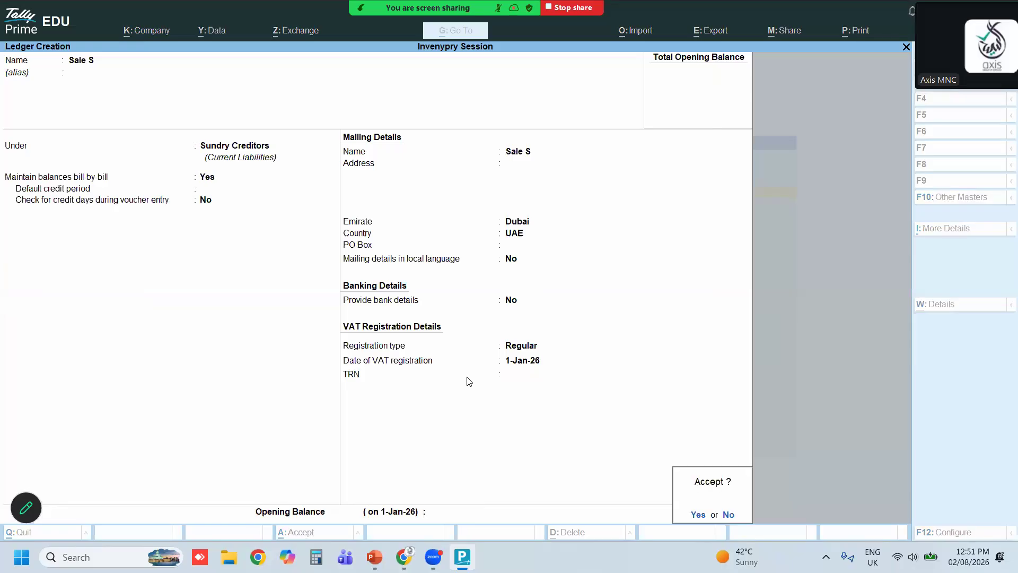
# Change the Sale S ledger's group to Sales Accounts and save it
pyautogui.press('Escape')
pyautogui.press('BackSpace')
pyautogui.press('BackSpace')
pyautogui.press('BackSpace')
pyautogui.press('BackSpace')
pyautogui.press('BackSpace')
pyautogui.press('BackSpace')
pyautogui.press('BackSpace')
pyautogui.press('BackSpace')
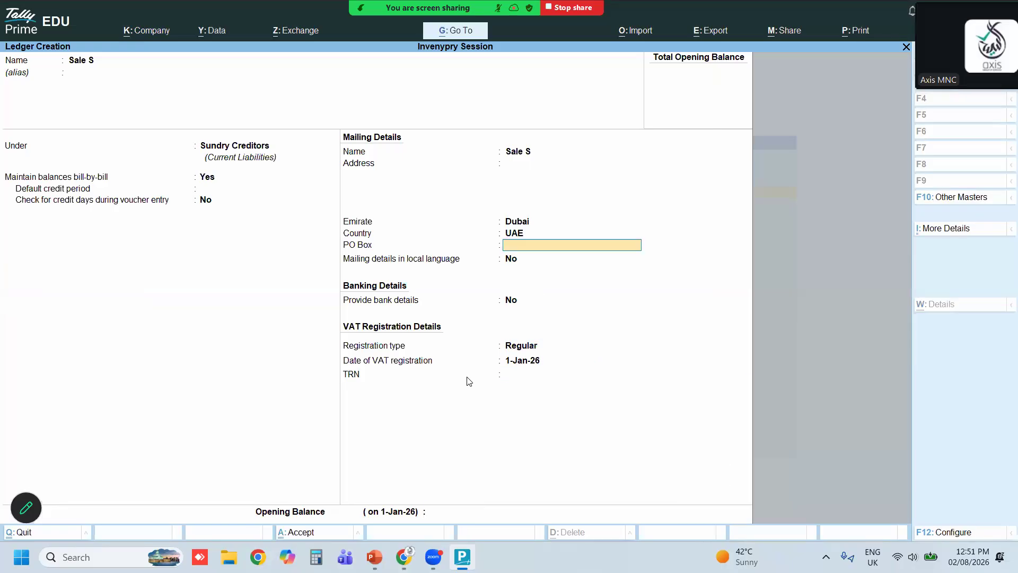
pyautogui.press('BackSpace')
pyautogui.press('BackSpace')
pyautogui.press('BackSpace')
pyautogui.press('BackSpace')
pyautogui.press('BackSpace')
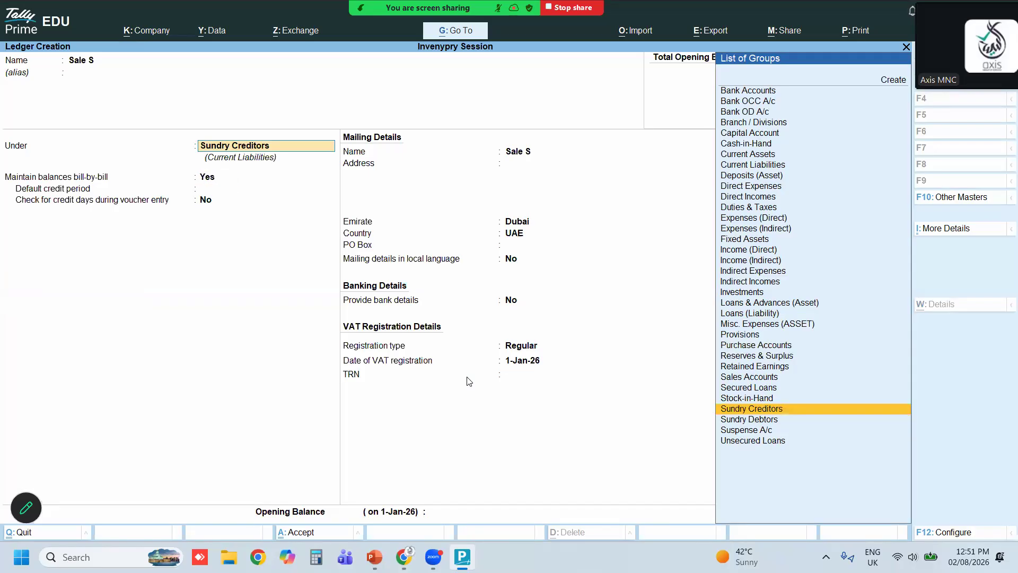
pyautogui.press('Return')
pyautogui.write('sa')
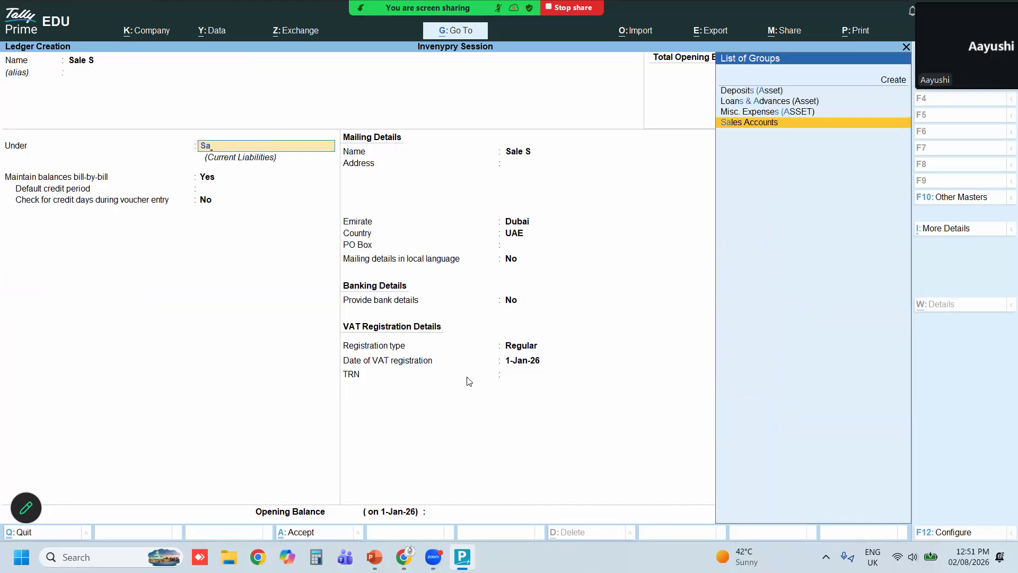
pyautogui.press('Return')
pyautogui.press('Return')
pyautogui.press('Return')
pyautogui.press('Return')
pyautogui.press('Return')
pyautogui.press('Return')
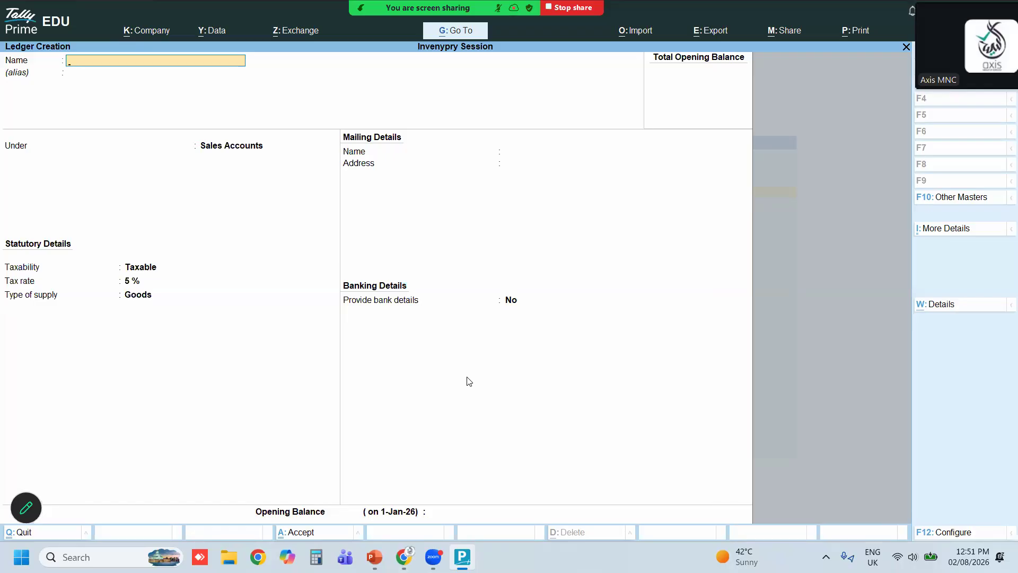
# Quit ledger creation and open Payment voucher entry
pyautogui.press('Escape')
pyautogui.press('y')
pyautogui.press('Escape')
pyautogui.press('Down')
pyautogui.press('Down')
pyautogui.press('Down')
pyautogui.press('Return')
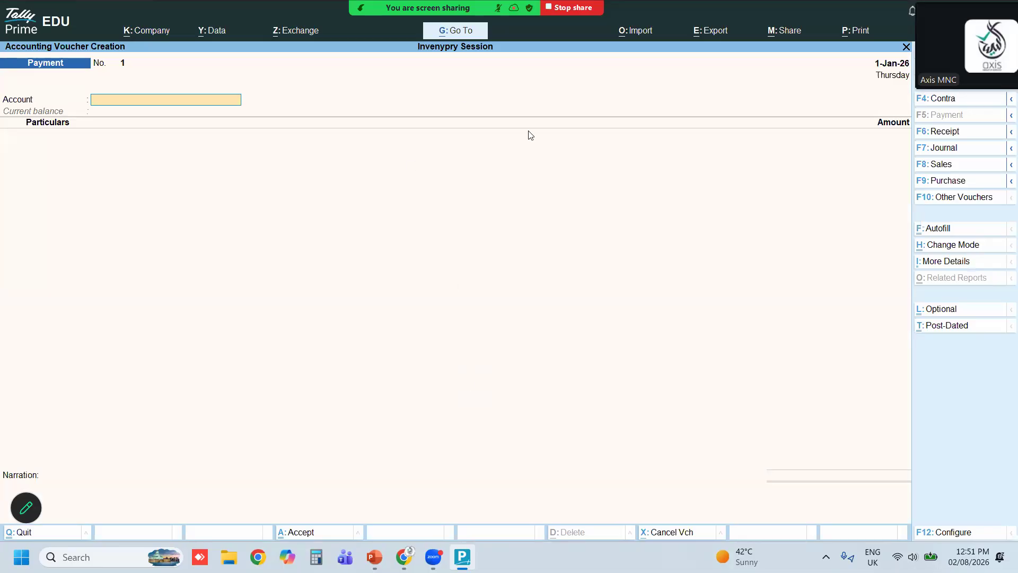
# Switch to a Purchase voucher and enter supplier invoice number 225, keeping the default date
pyautogui.click(977, 185)
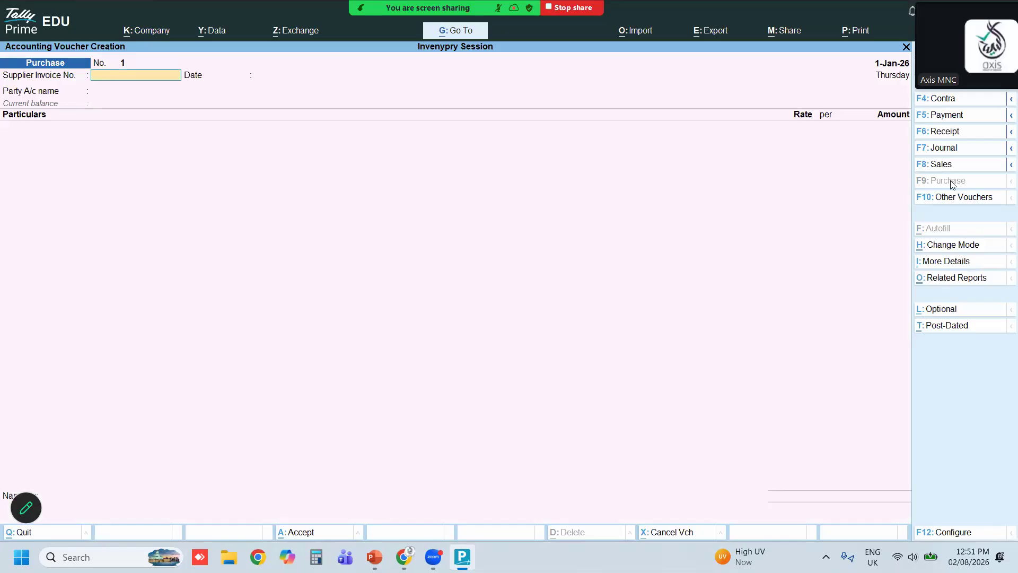
pyautogui.write('225')
pyautogui.press('Return')
pyautogui.press('Return')
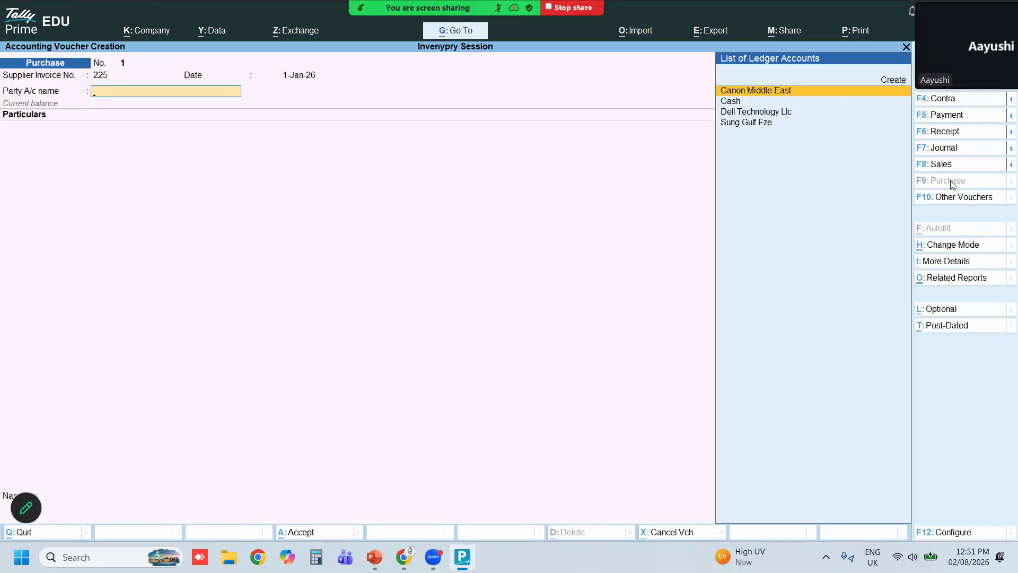
# Change the purchase voucher's mode to Item Invoice
pyautogui.click(954, 245)
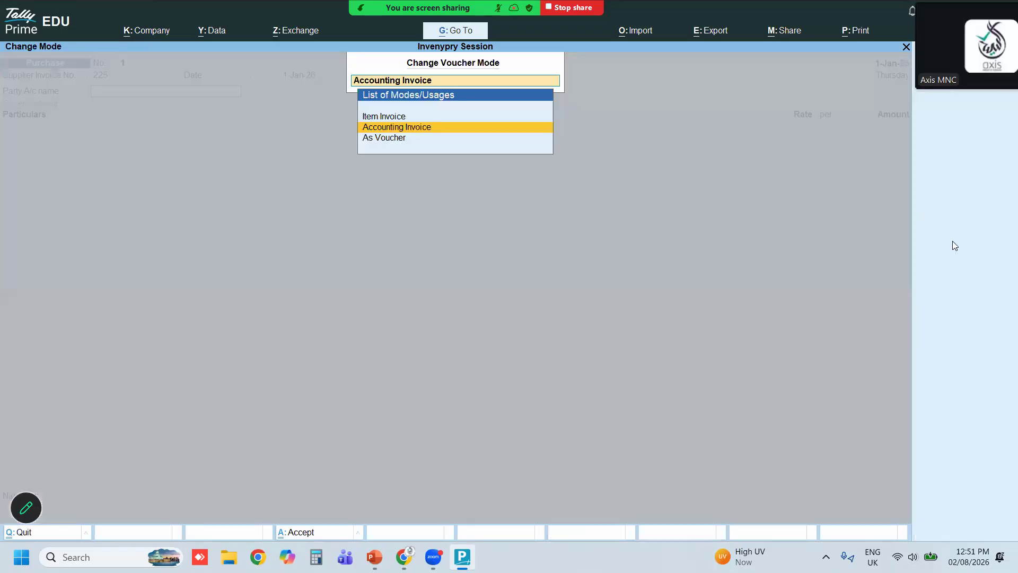
pyautogui.press('Up')
pyautogui.press('Return')
# Select Canon Middle East as the party, pass through the party details, and choose the Purchase ledger
pyautogui.press('Return')
pyautogui.press('Return')
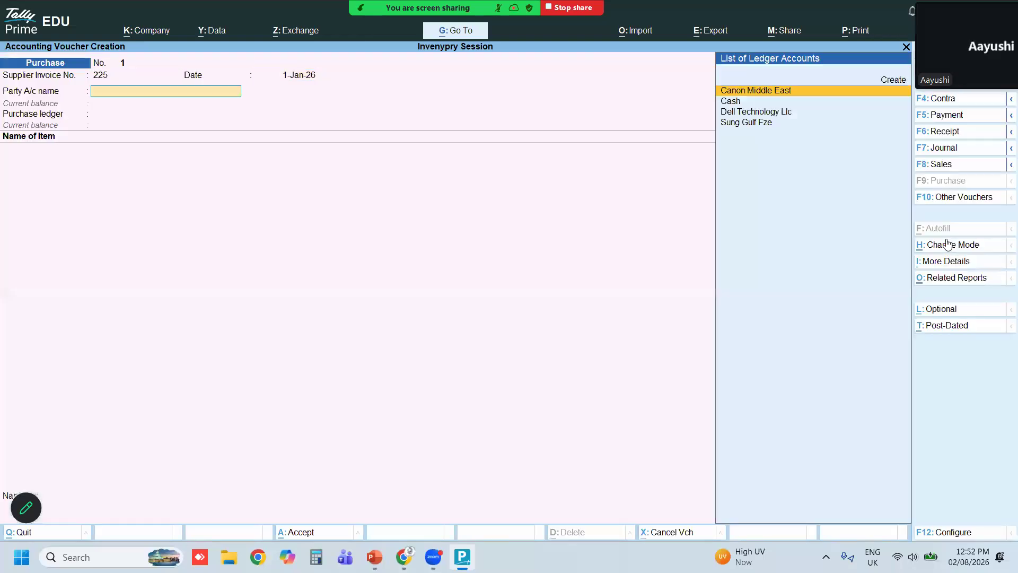
pyautogui.press('Return')
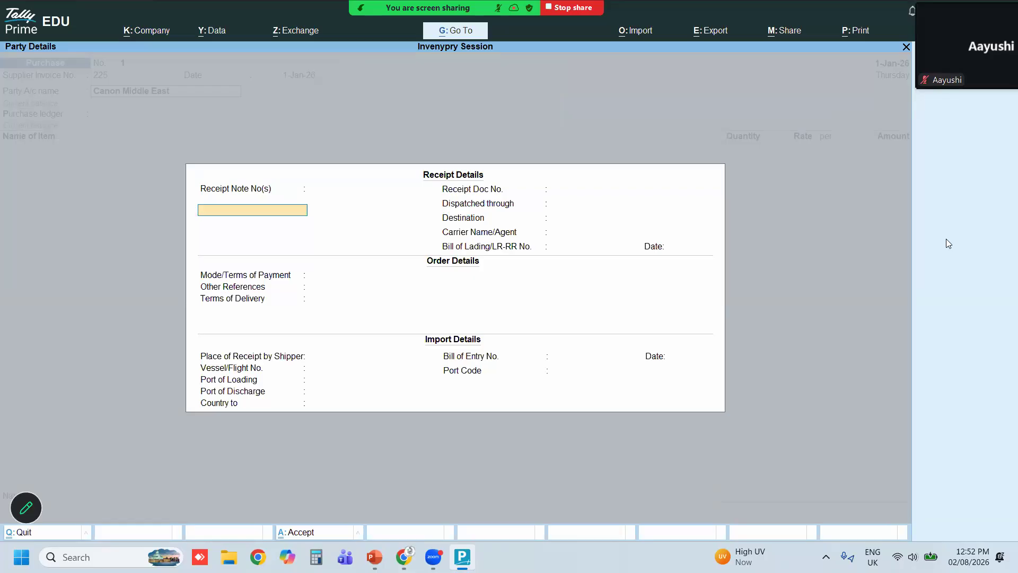
pyautogui.press('Return')
pyautogui.press('Return')
pyautogui.press('Return')
pyautogui.press('Return')
pyautogui.press('Return')
pyautogui.press('Return')
pyautogui.press('Return')
pyautogui.press('Return')
pyautogui.press('Return')
pyautogui.press('Return')
pyautogui.press('Return')
pyautogui.press('Return')
pyautogui.press('Return')
pyautogui.press('Return')
pyautogui.press('Return')
pyautogui.press('Return')
pyautogui.press('Return')
pyautogui.press('Return')
pyautogui.press('Return')
pyautogui.press('Return')
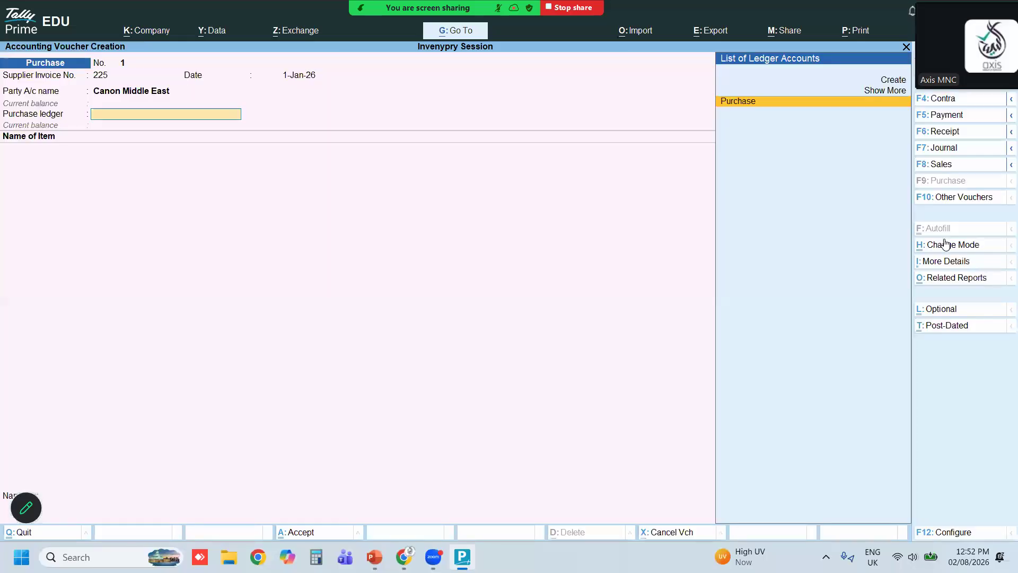
pyautogui.press('Return')
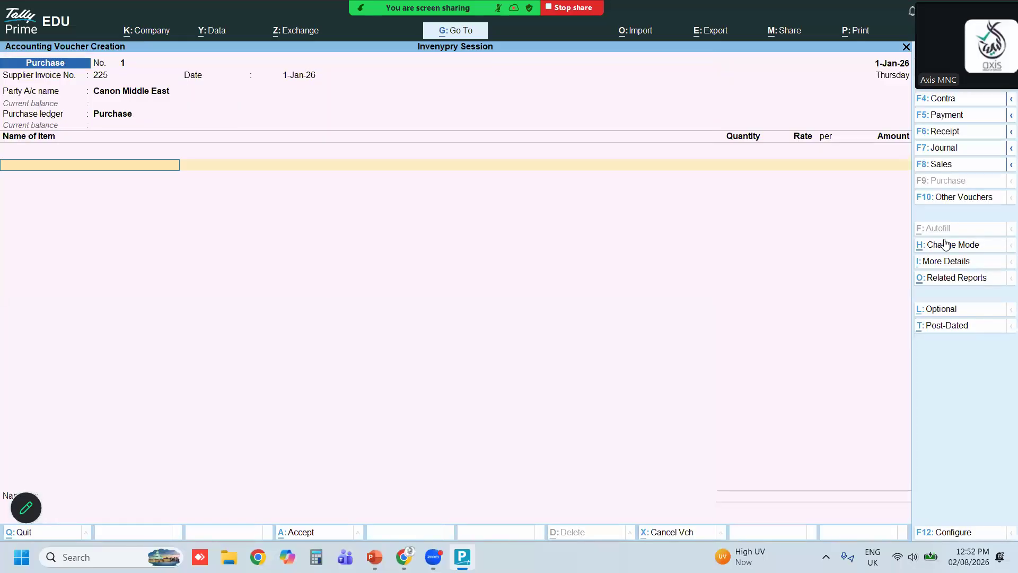
# Add the Samsungmobile stock item at Dubai Warehouse with a quantity of 15
pyautogui.press('Down')
pyautogui.press('Down')
pyautogui.press('Down')
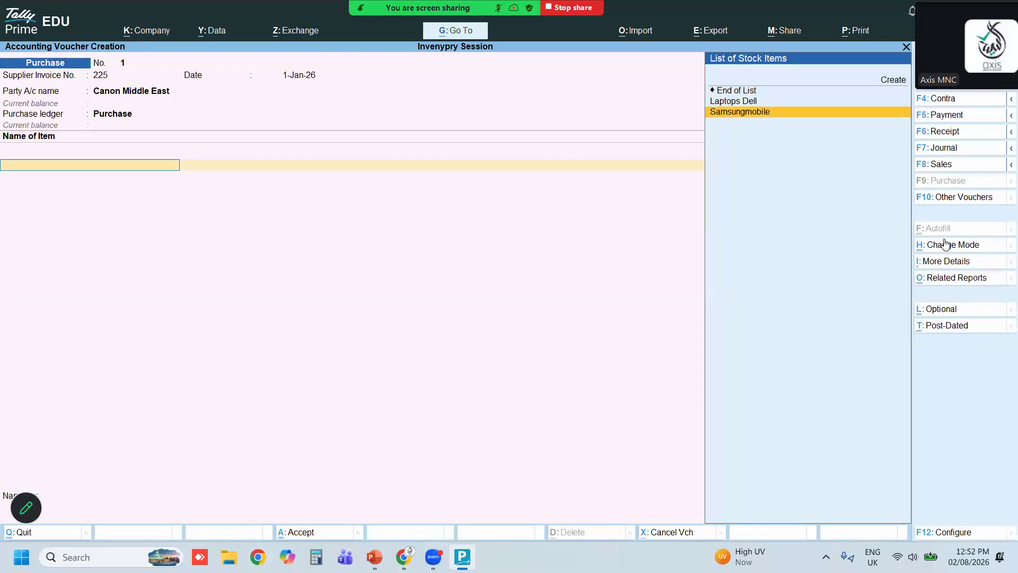
pyautogui.press('Up')
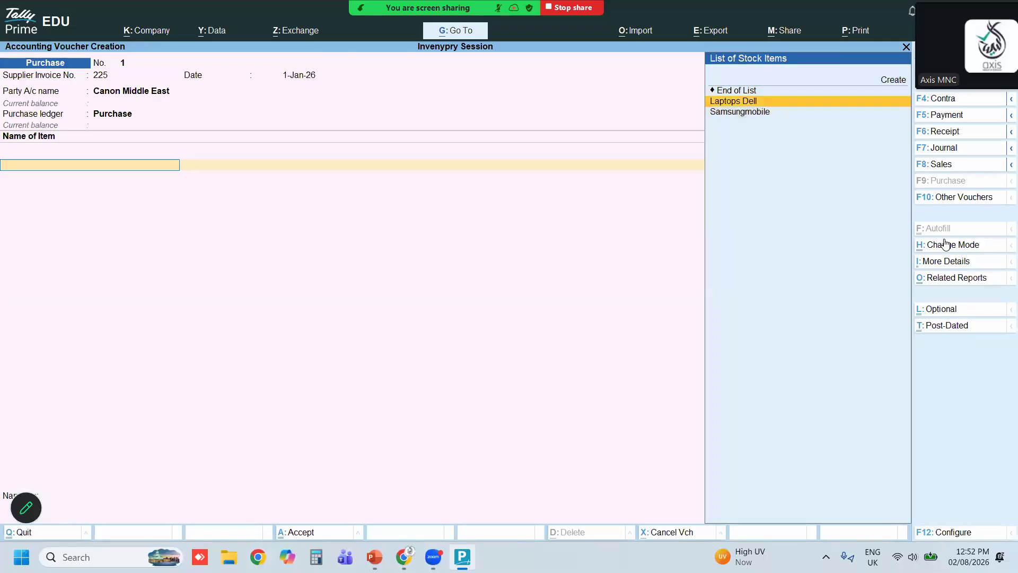
pyautogui.press('Down')
pyautogui.press('Down')
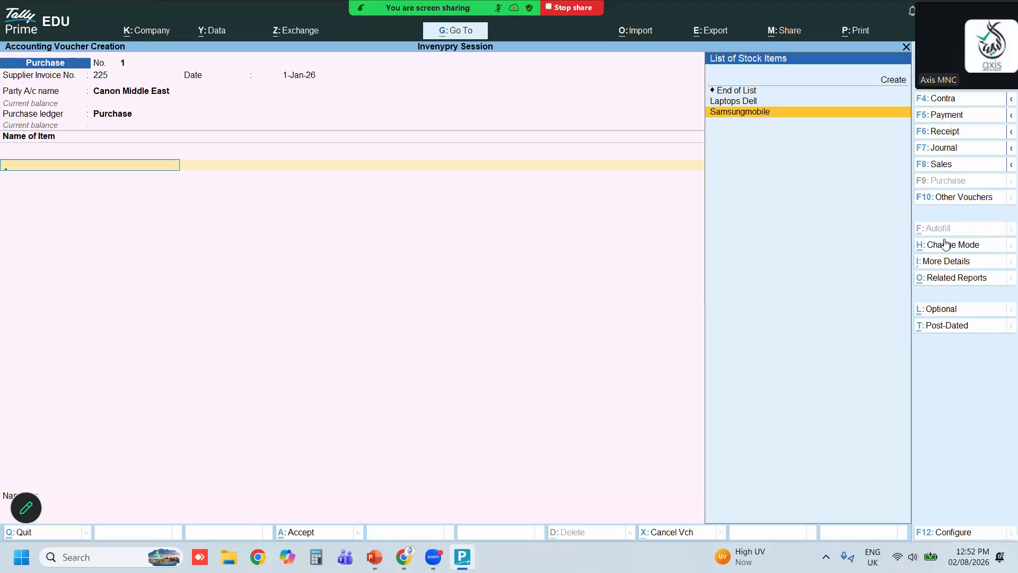
pyautogui.write('sa')
pyautogui.press('Return')
pyautogui.press('Return')
pyautogui.press('Return')
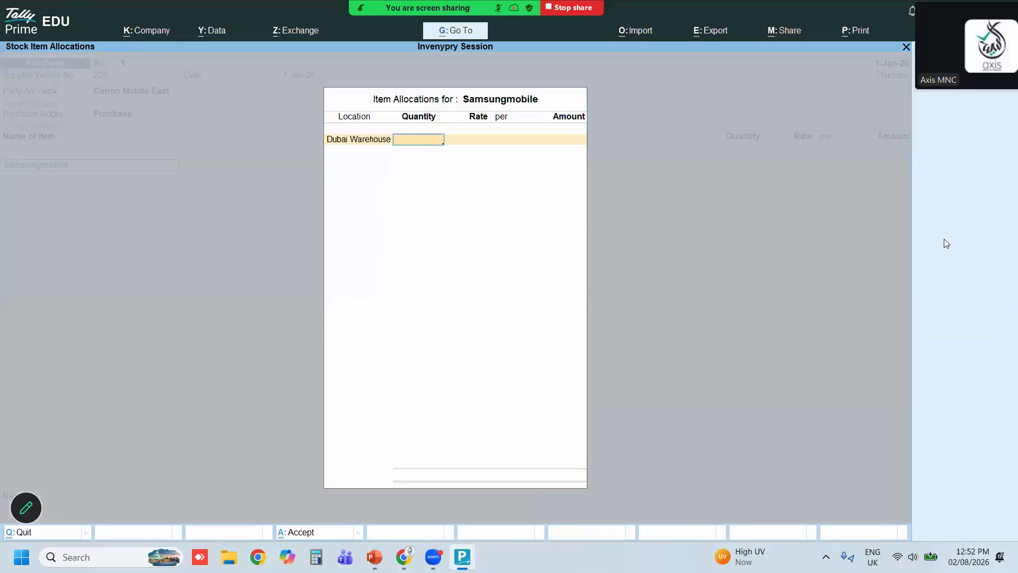
pyautogui.press('BackSpace')
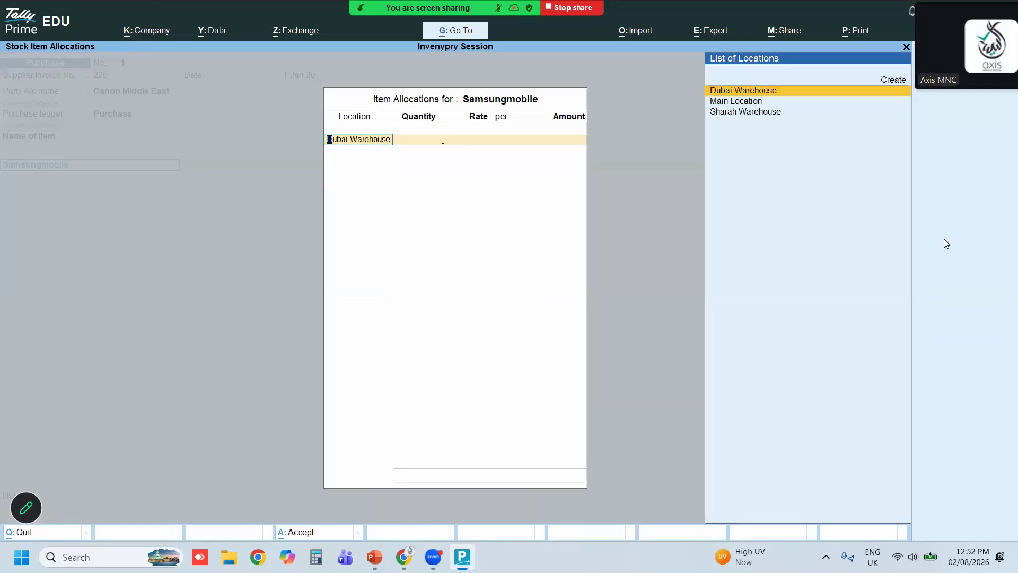
pyautogui.press('Return')
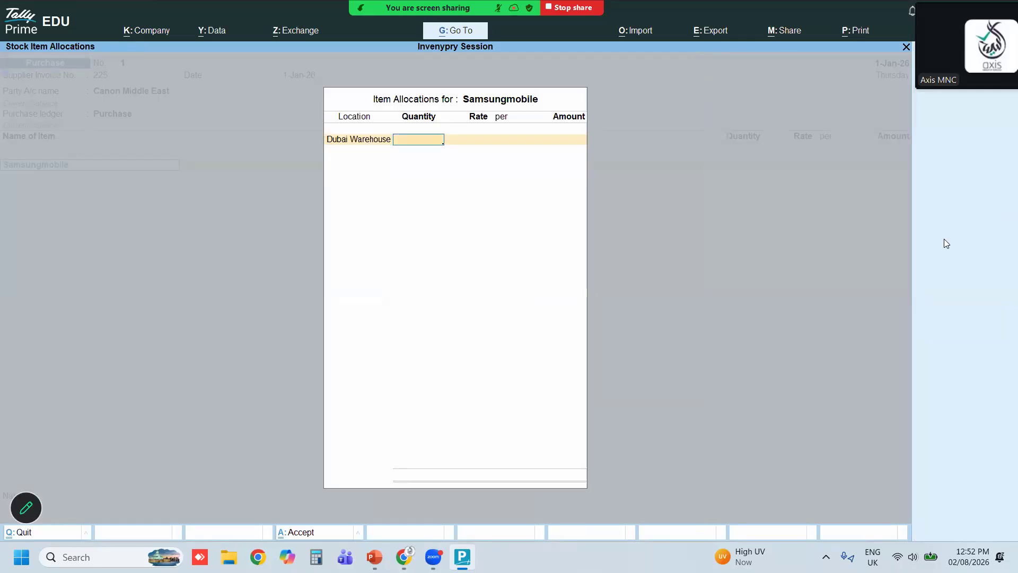
pyautogui.write('15')
pyautogui.press('Return')
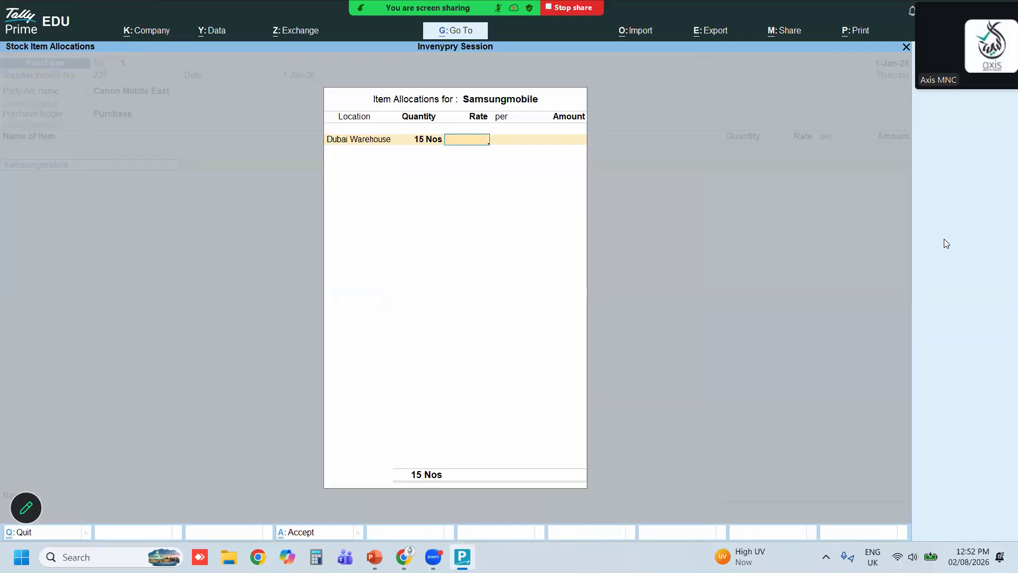
pyautogui.write('7050')
pyautogui.press('BackSpace')
pyautogui.press('BackSpace')
pyautogui.press('BackSpace')
pyautogui.write('2750')
pyautogui.press('shift')
pyautogui.press('shift')
pyautogui.press('shift')
pyautogui.press('shift')
pyautogui.press('shift')
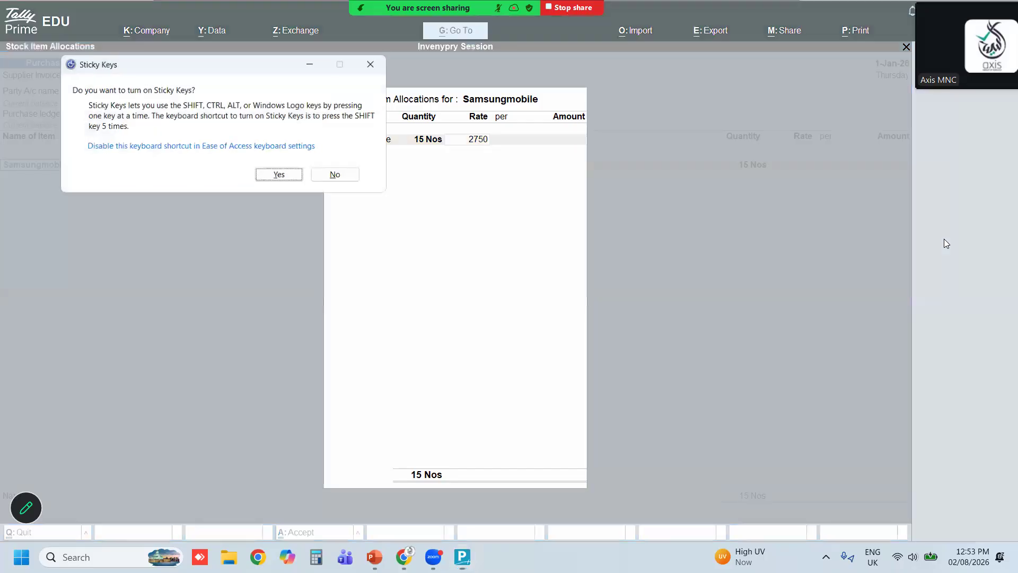
pyautogui.press('Escape')
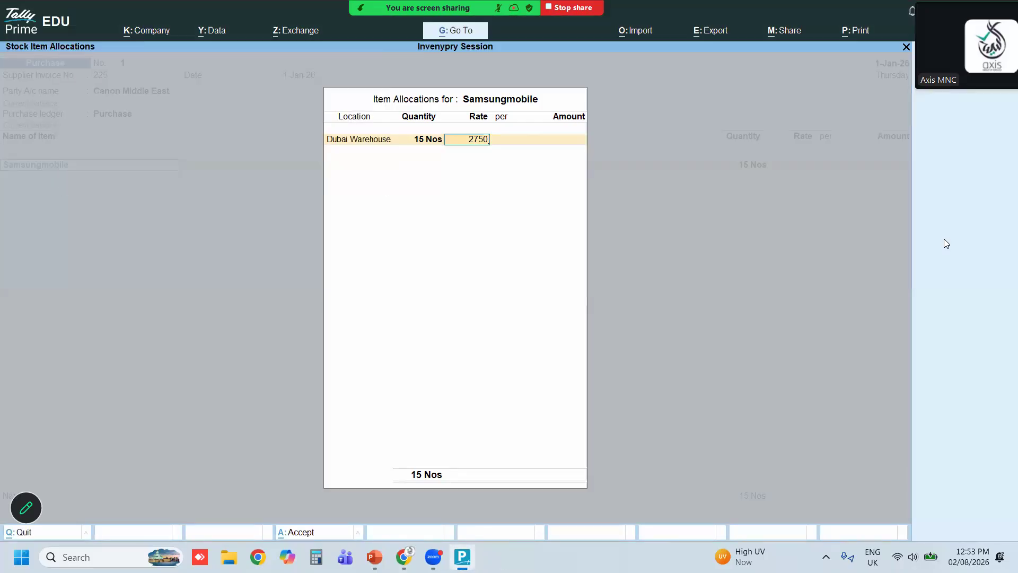
pyautogui.press('BackSpace')
pyautogui.press('BackSpace')
pyautogui.press('BackSpace')
pyautogui.press('BackSpace')
pyautogui.press('Escape')
pyautogui.press('y')
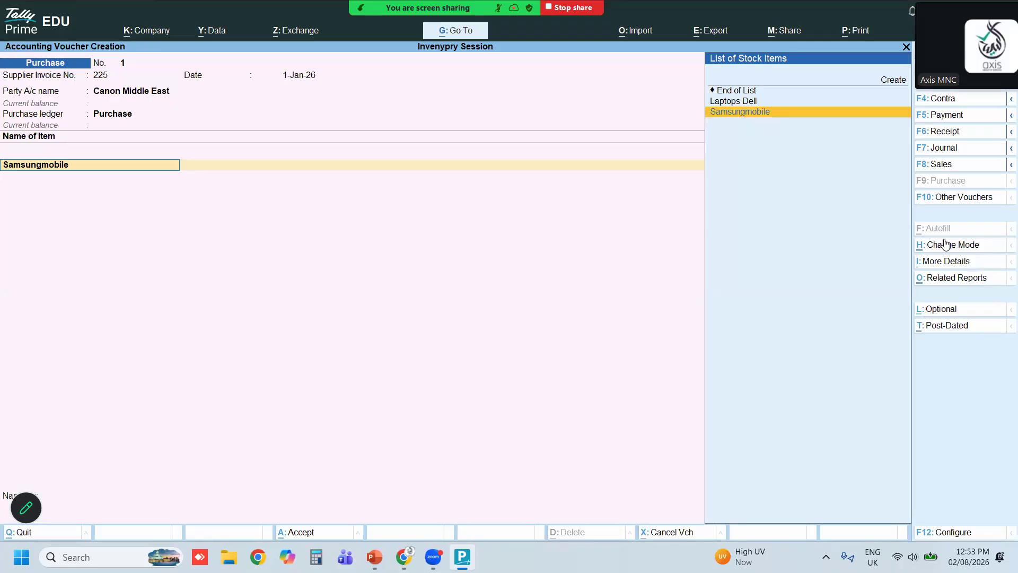
# Reopen the Samsungmobile allocation and set its rate to 2750 per Nos
pyautogui.press('Return')
pyautogui.press('Return')
pyautogui.press('Return')
pyautogui.press('Return')
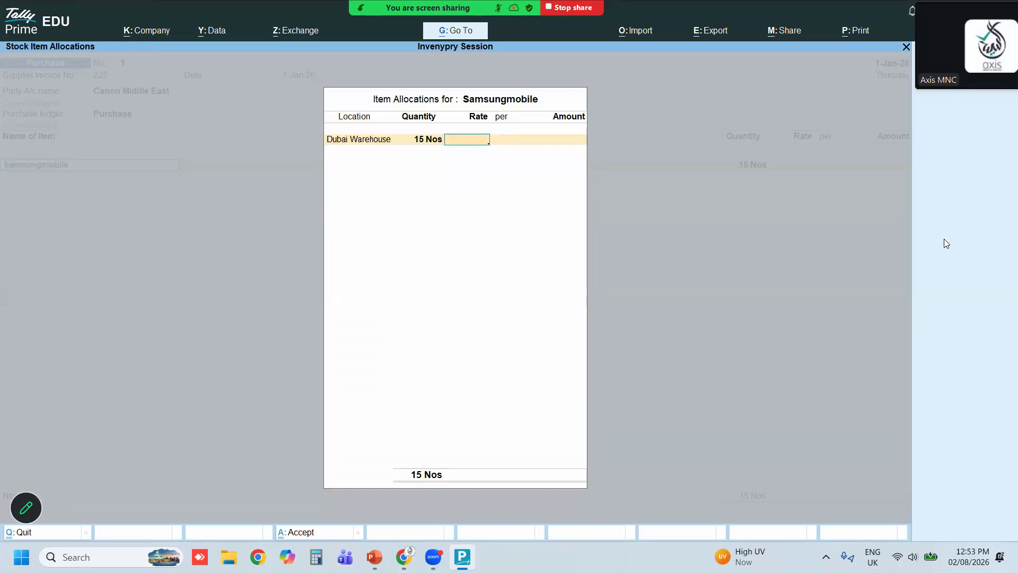
pyautogui.write('2750')
pyautogui.press('Return')
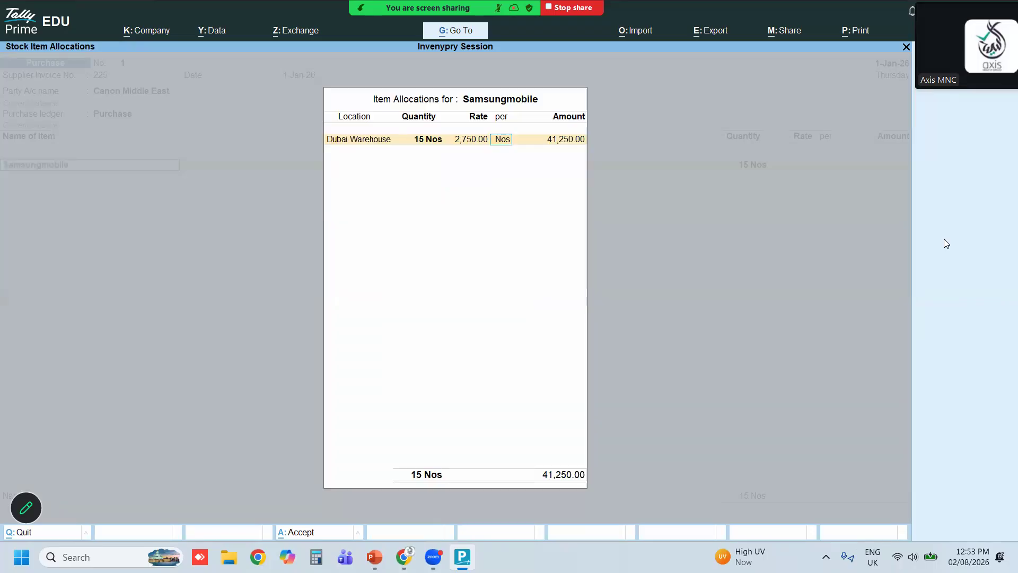
pyautogui.press('Return')
# Close the item list and save the first purchase voucher
pyautogui.press('Return')
pyautogui.press('Return')
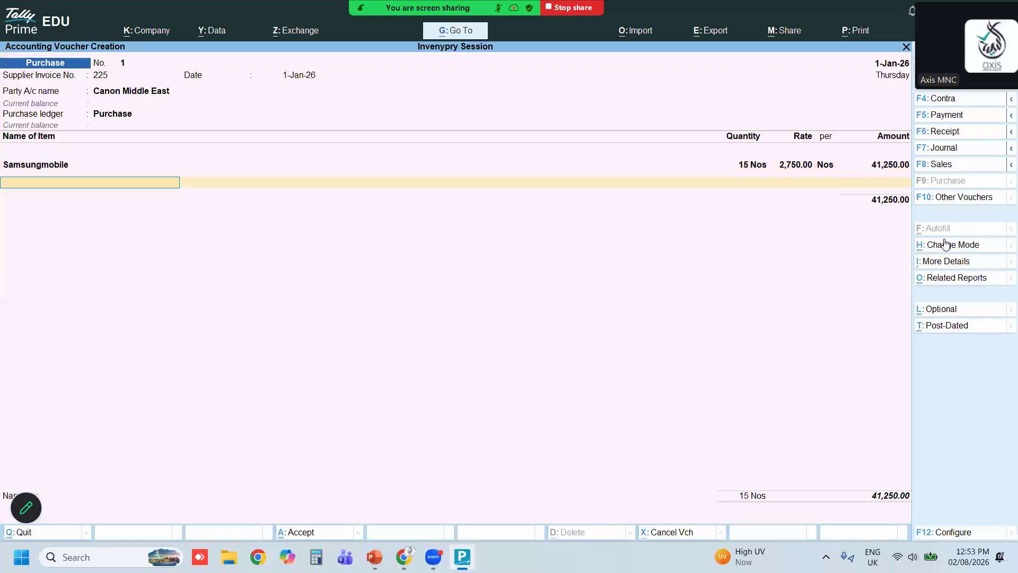
pyautogui.press('Return')
pyautogui.press('Return')
pyautogui.press('Return')
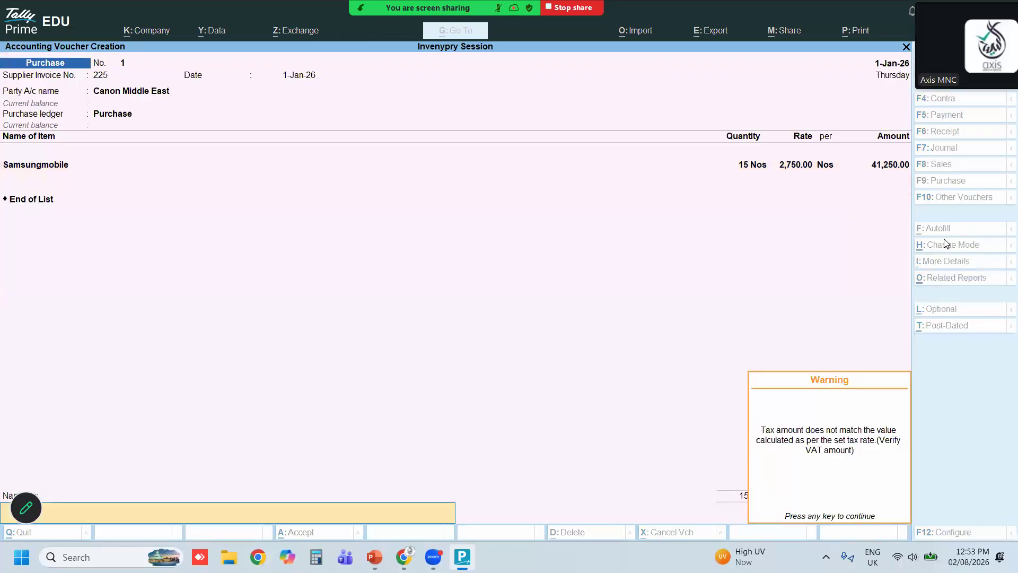
pyautogui.press('Return')
pyautogui.press('Return')
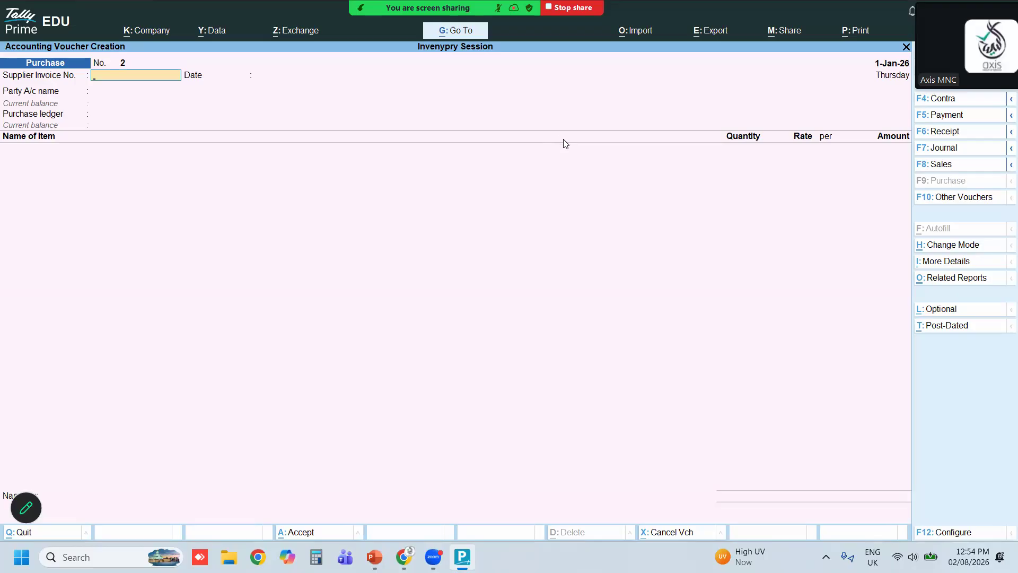
# Start a second purchase voucher with Dell Technology Llc as the party and Purchase as the ledger
pyautogui.press('Return')
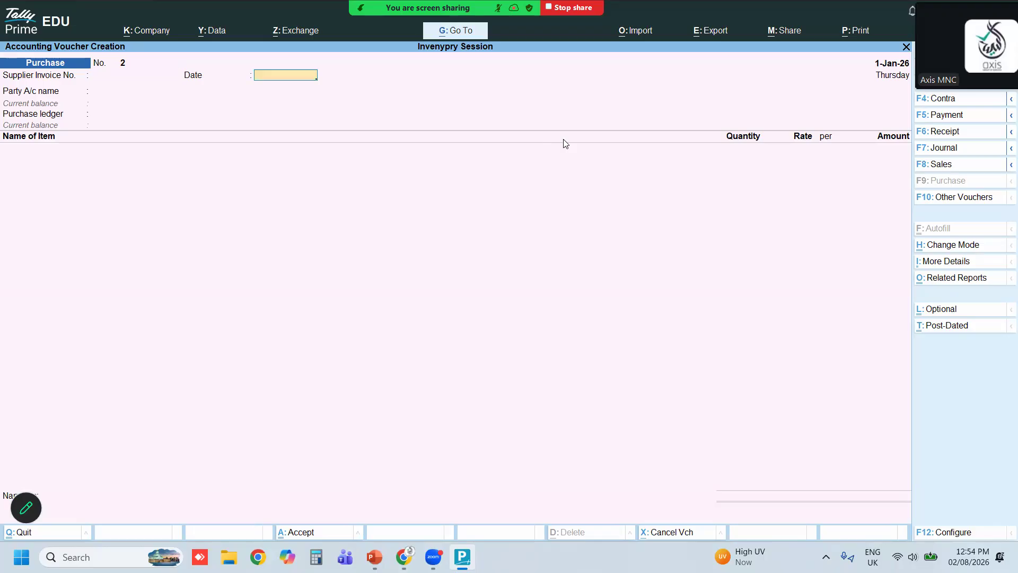
pyautogui.press('Return')
pyautogui.press('Down')
pyautogui.press('Down')
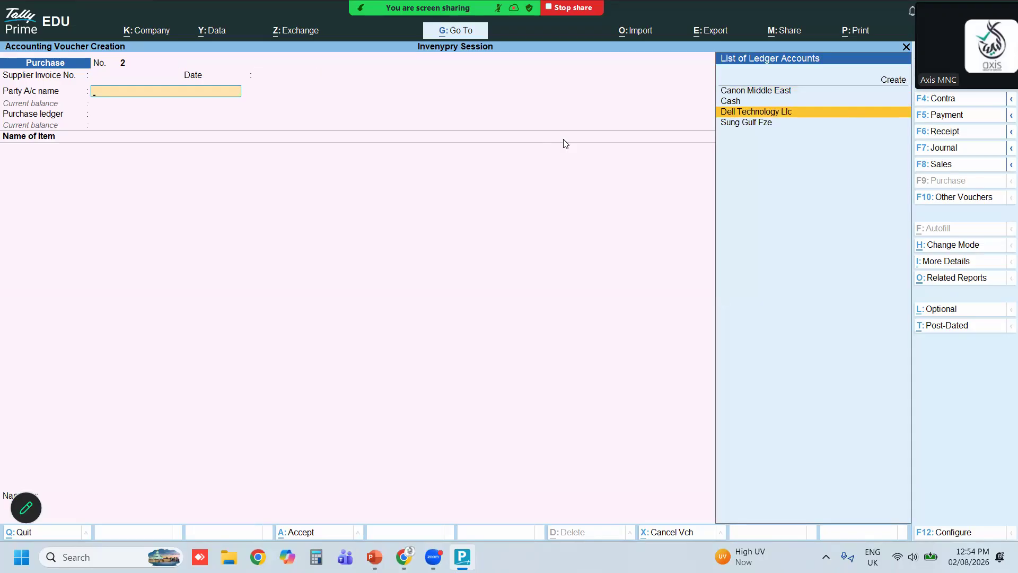
pyautogui.press('Return')
pyautogui.press('Return')
pyautogui.press('Return')
pyautogui.press('Return')
pyautogui.press('Return')
pyautogui.press('Return')
pyautogui.press('Return')
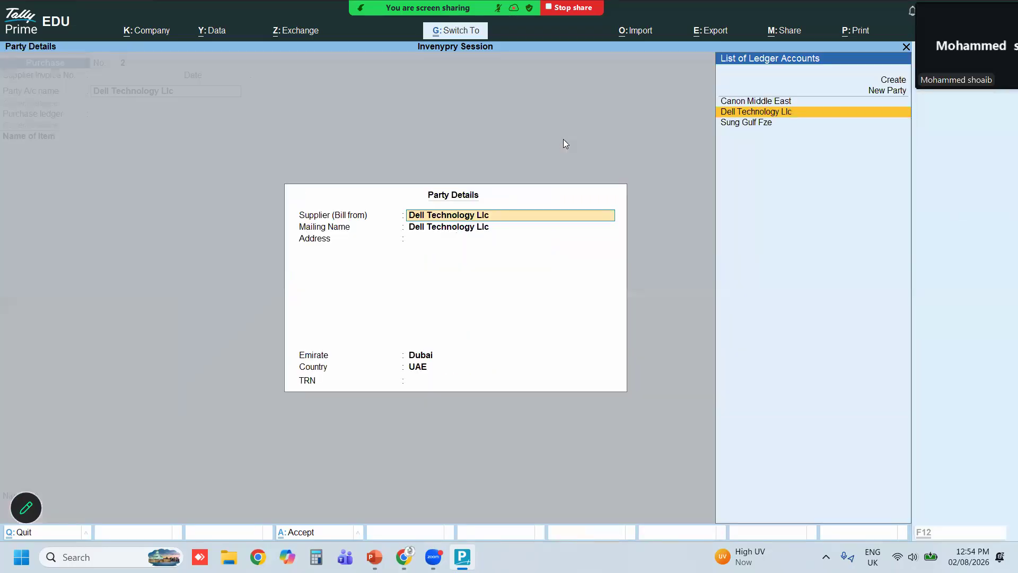
pyautogui.press('Return')
# Add the Laptops Dell stock item at Dubai Warehouse with a quantity of 10
pyautogui.press('Return')
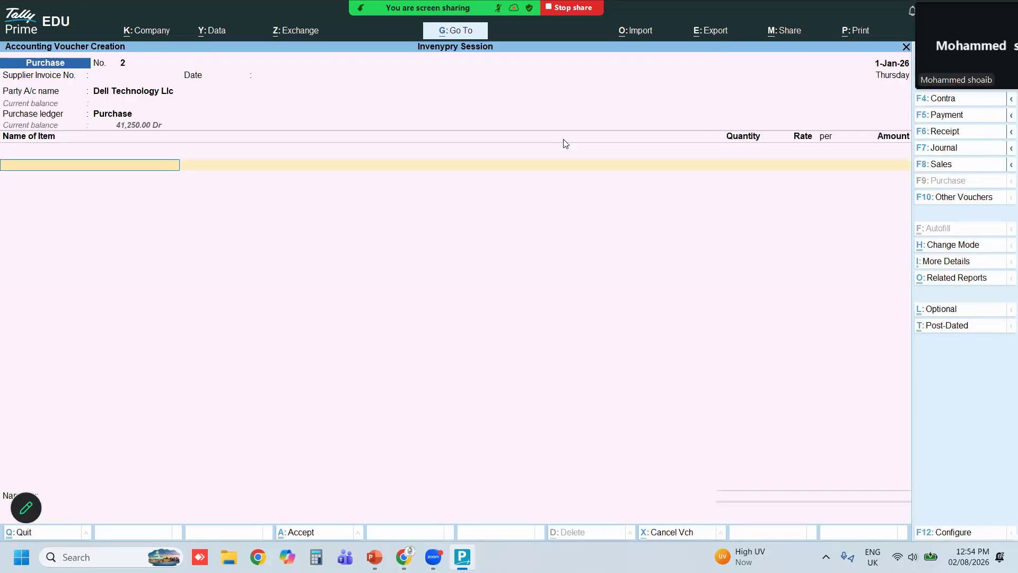
pyautogui.write('l')
pyautogui.press('Return')
pyautogui.press('Return')
pyautogui.press('Return')
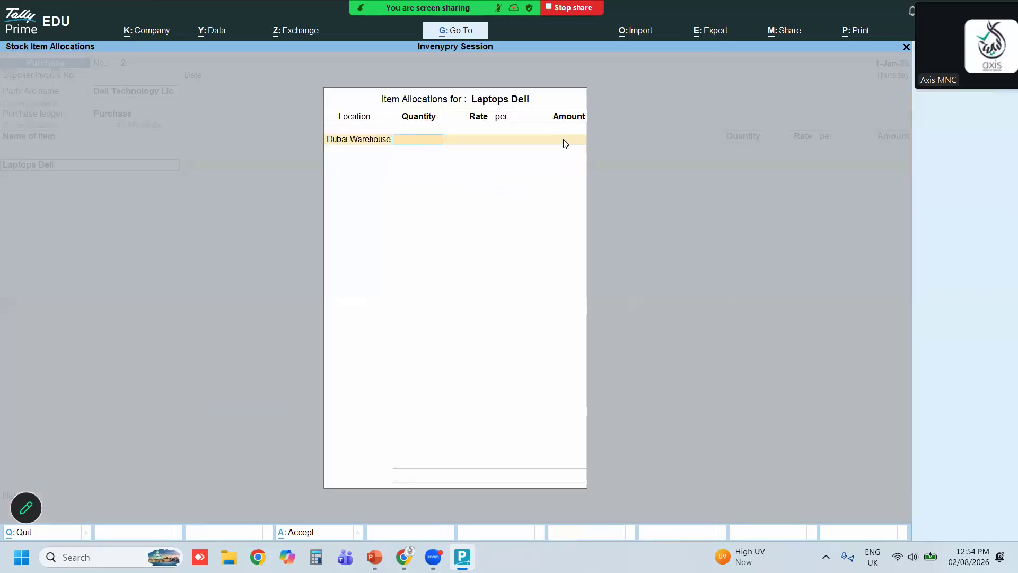
pyautogui.write('10')
pyautogui.press('Return')
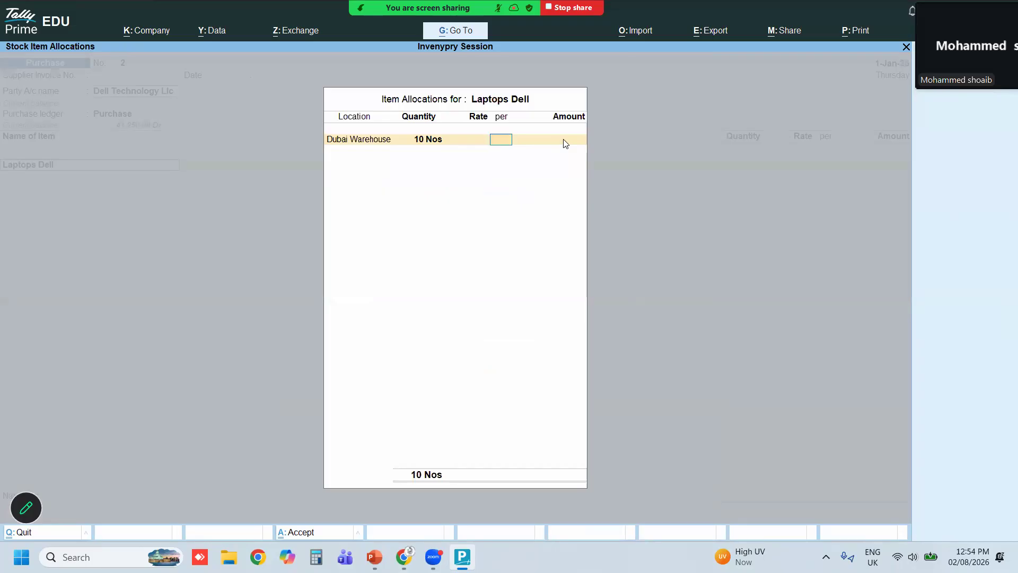
# Enter a rate of 500 per Nos for Laptops Dell
pyautogui.press('BackSpace')
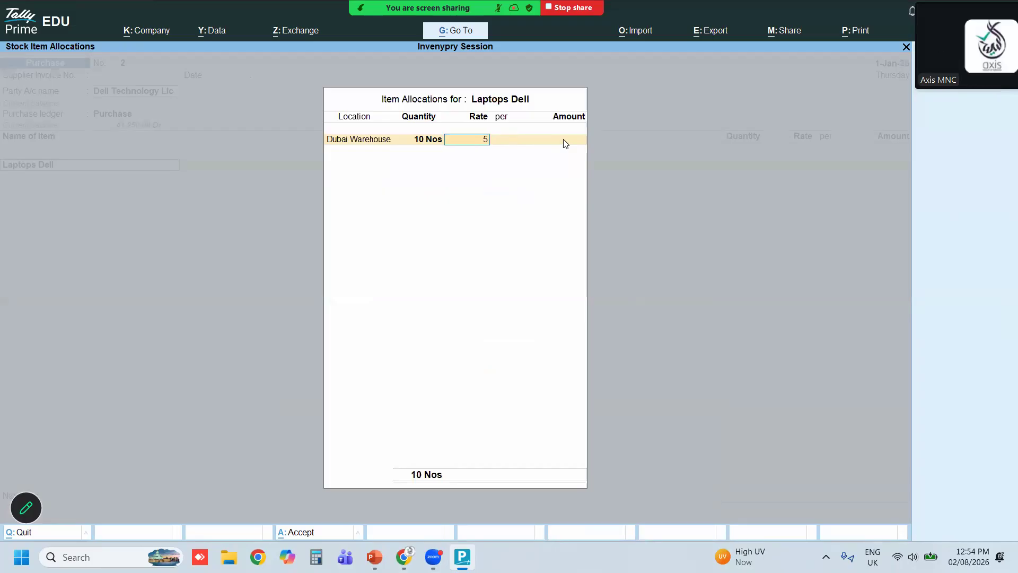
pyautogui.write('500')
pyautogui.press('Return')
pyautogui.press('Return')
pyautogui.press('Return')
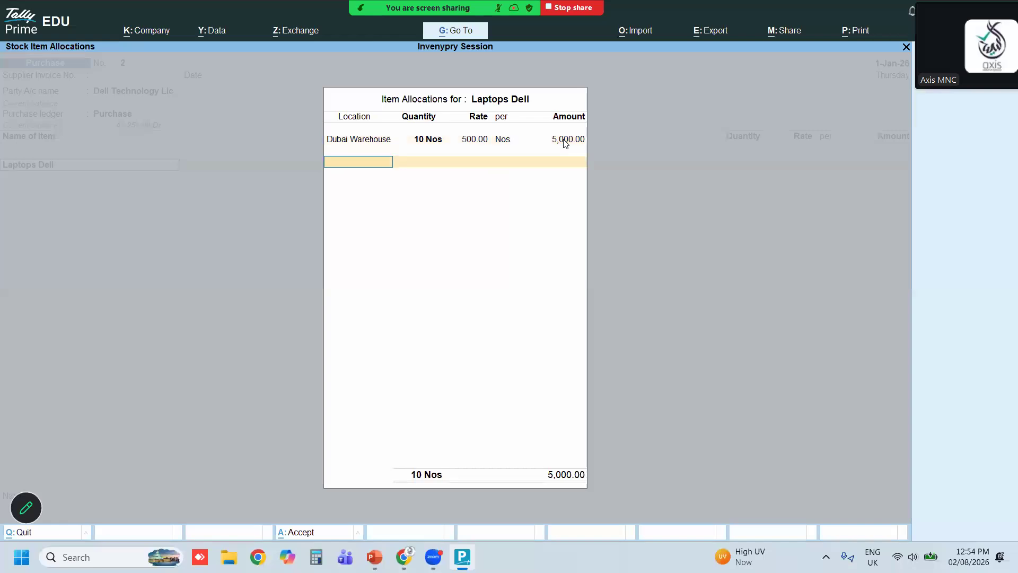
pyautogui.press('Return')
pyautogui.press('Return')
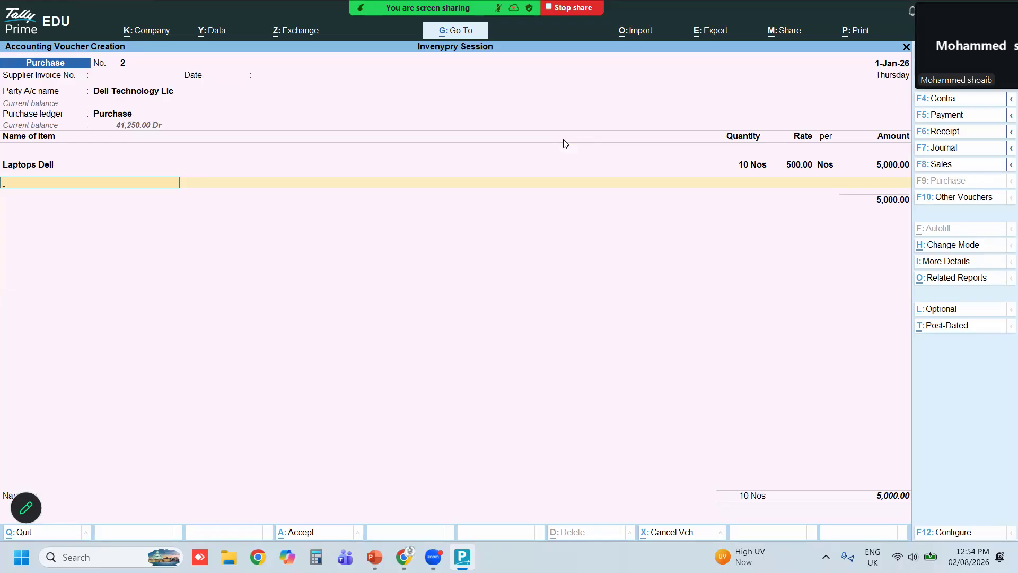
# Reopen the Laptops Dell allocation and set its rate to 3500 per Nos
pyautogui.press('Up')
pyautogui.press('Return')
pyautogui.press('Return')
pyautogui.press('Return')
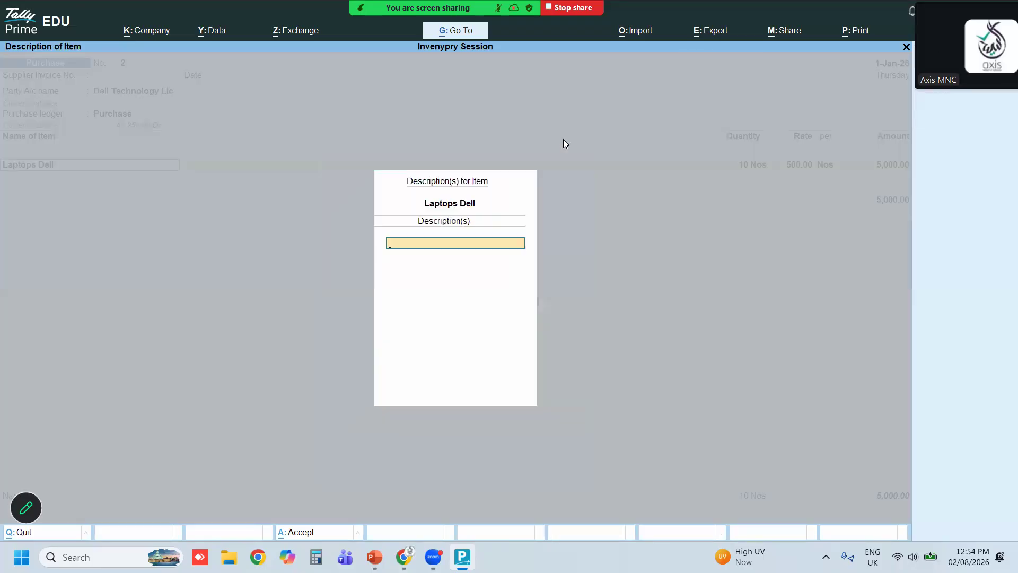
pyautogui.press('Return')
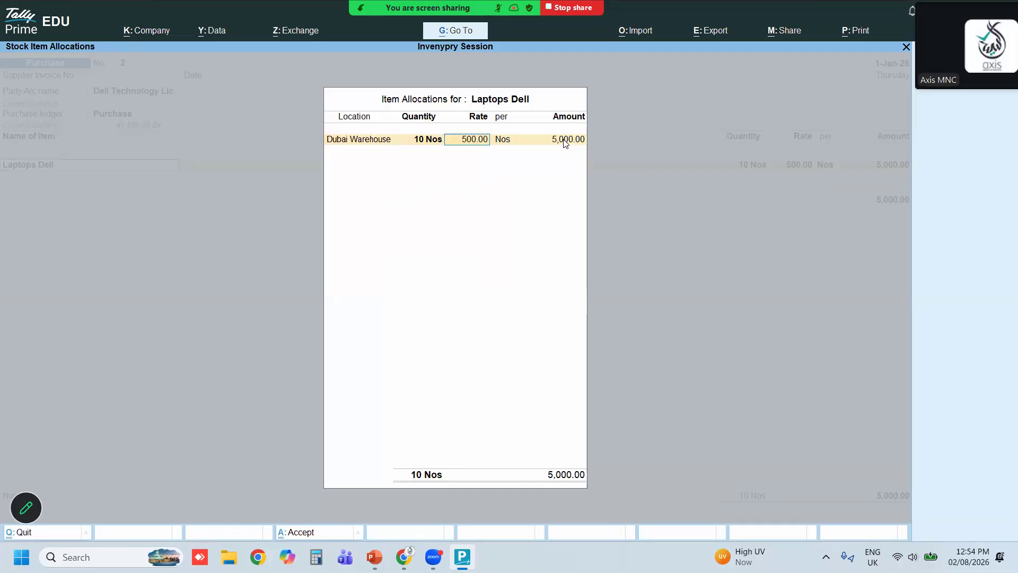
pyautogui.press('Return')
pyautogui.press('BackSpace')
pyautogui.write('3500')
pyautogui.press('Return')
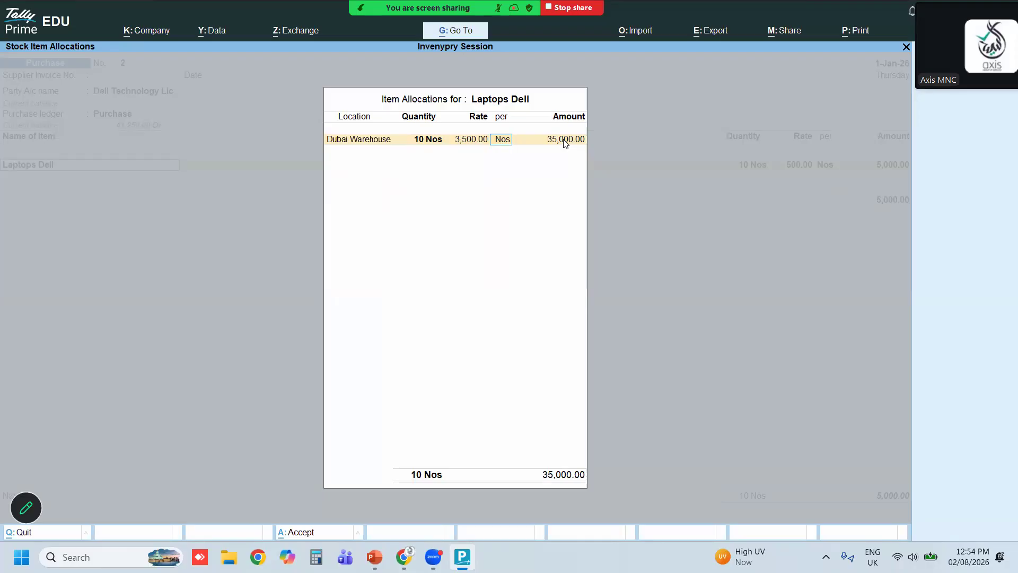
pyautogui.press('Return')
pyautogui.press('Return')
# Accept and save the Dell Technology Llc purchase voucher
pyautogui.press('Return')
pyautogui.press('Return')
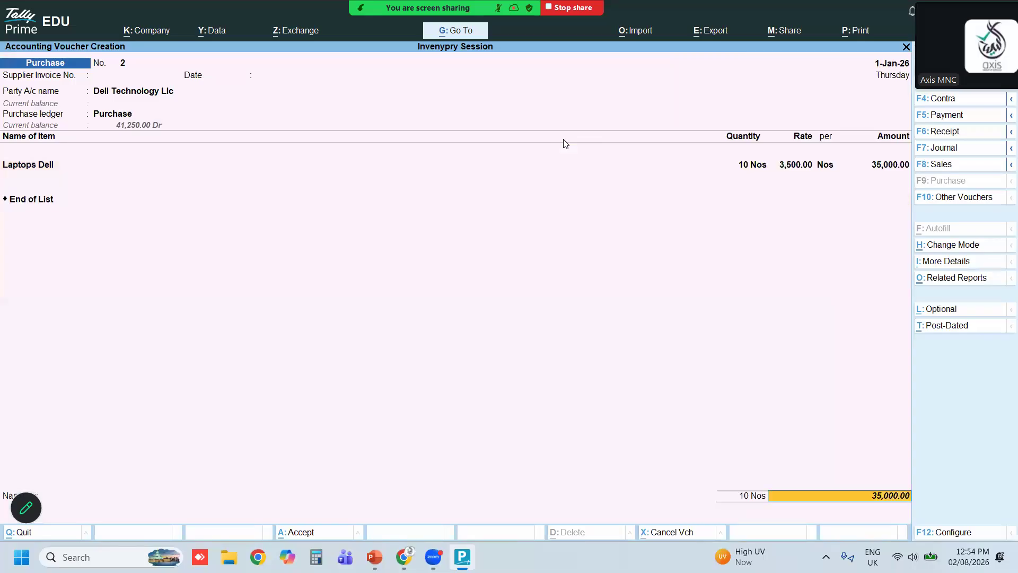
pyautogui.press('Return')
pyautogui.press('Return')
pyautogui.press('Return')
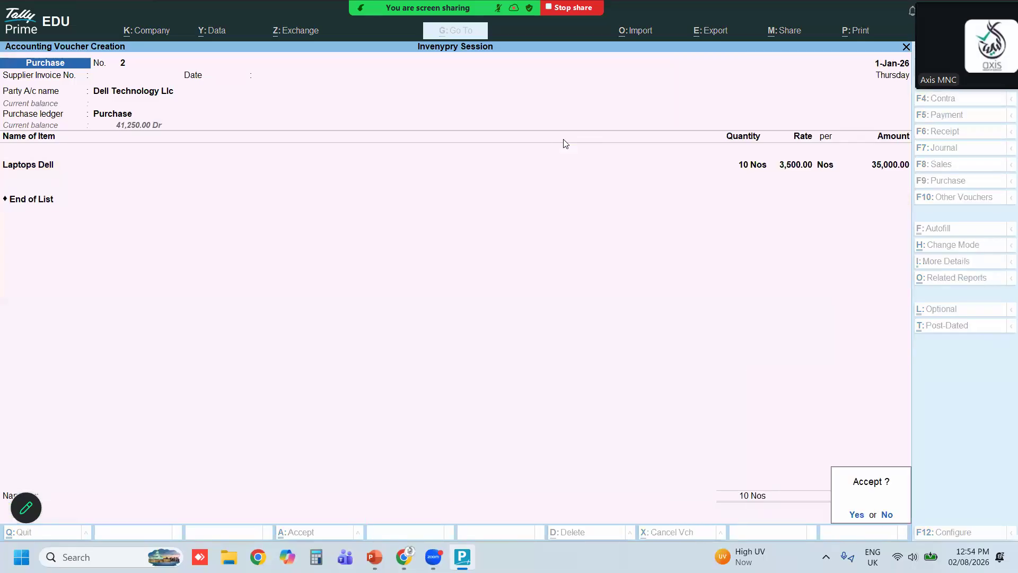
pyautogui.press('y')
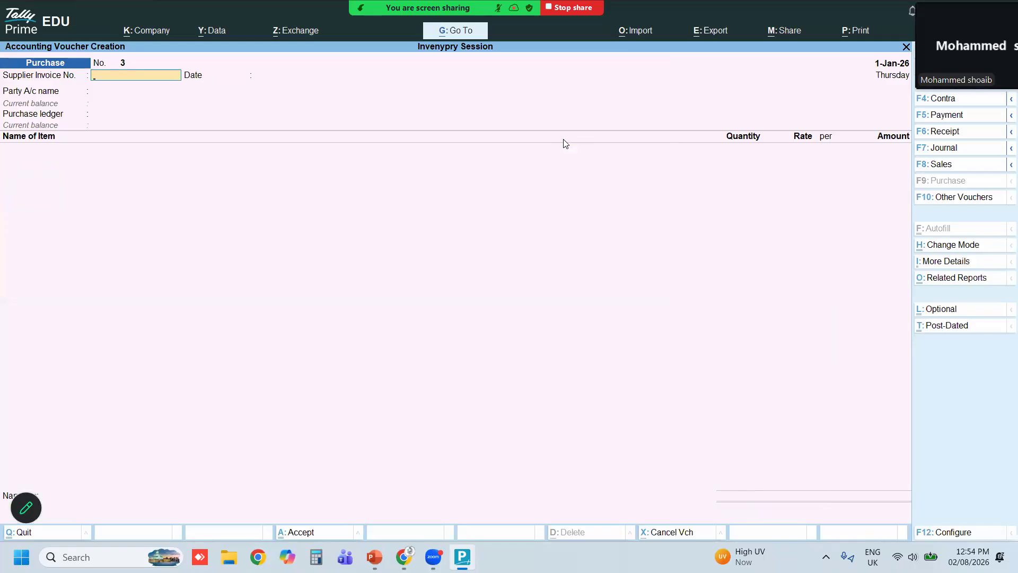
# Start a third purchase voucher and choose Canon Middle East as the party
pyautogui.press('Return')
pyautogui.press('Return')
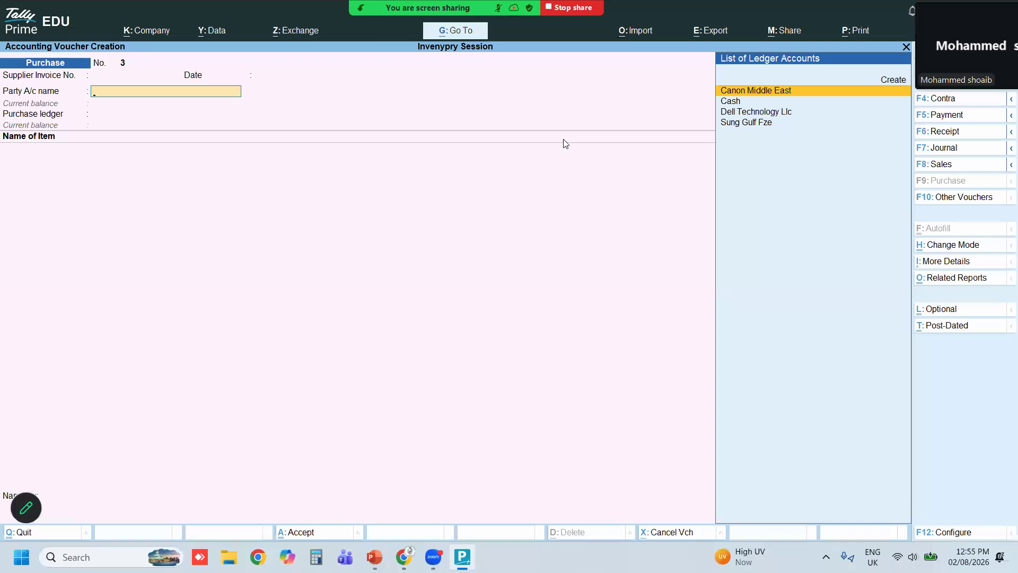
pyautogui.write('Can')
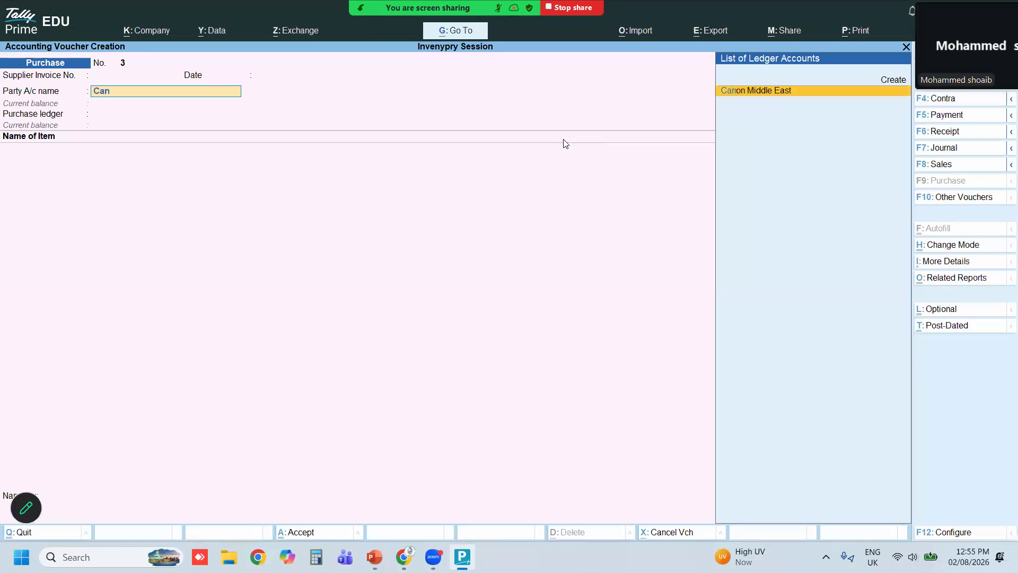
pyautogui.press('Return')
pyautogui.press('Return')
pyautogui.press('Return')
pyautogui.press('Return')
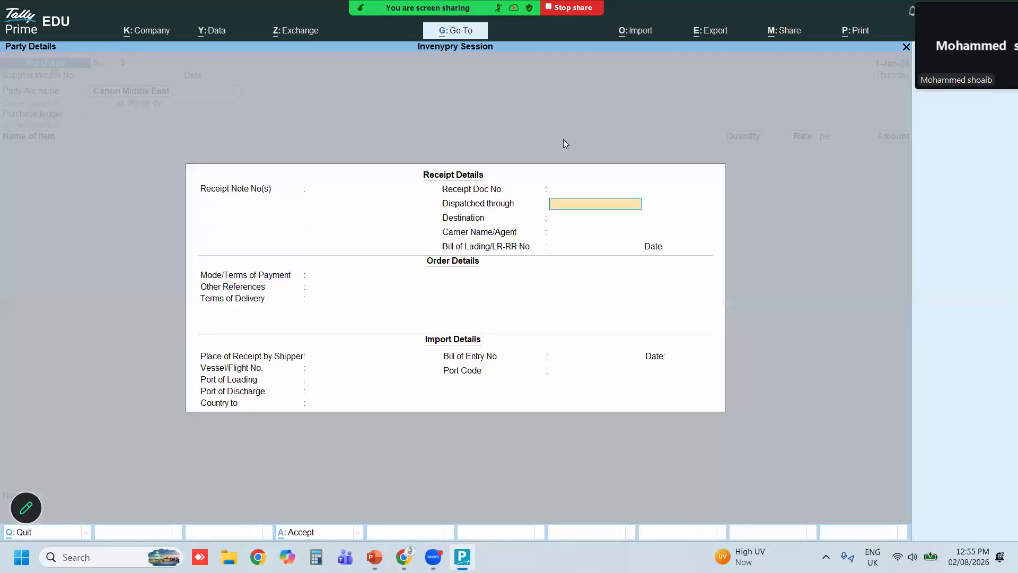
# Skip through the receipt and party details and select Purchase as the purchase ledger
pyautogui.press('Return')
pyautogui.press('Return')
pyautogui.press('Return')
pyautogui.press('Return')
pyautogui.press('Return')
pyautogui.press('Return')
pyautogui.press('Return')
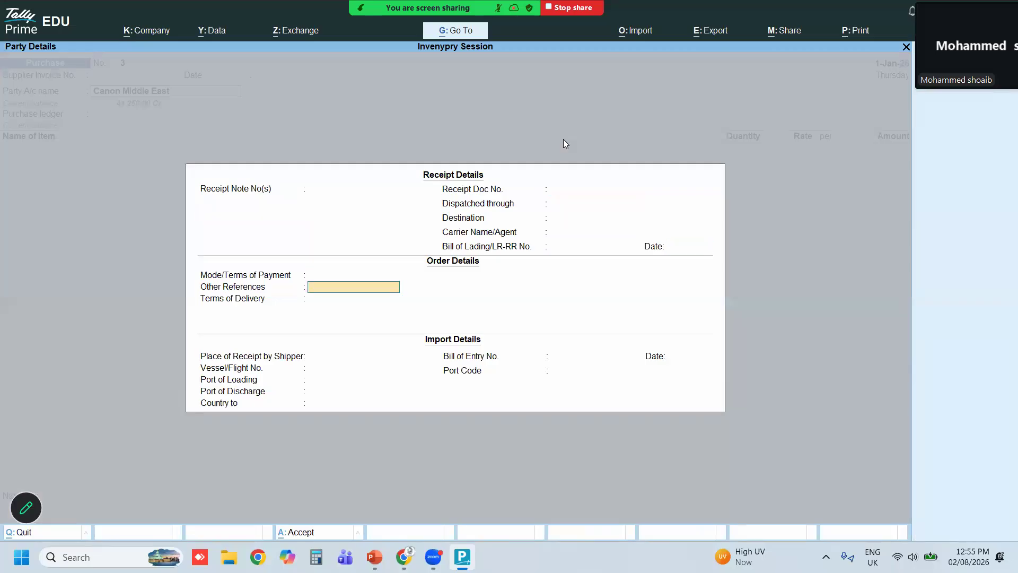
pyautogui.press('Return')
pyautogui.press('Return')
pyautogui.press('Return')
pyautogui.press('Return')
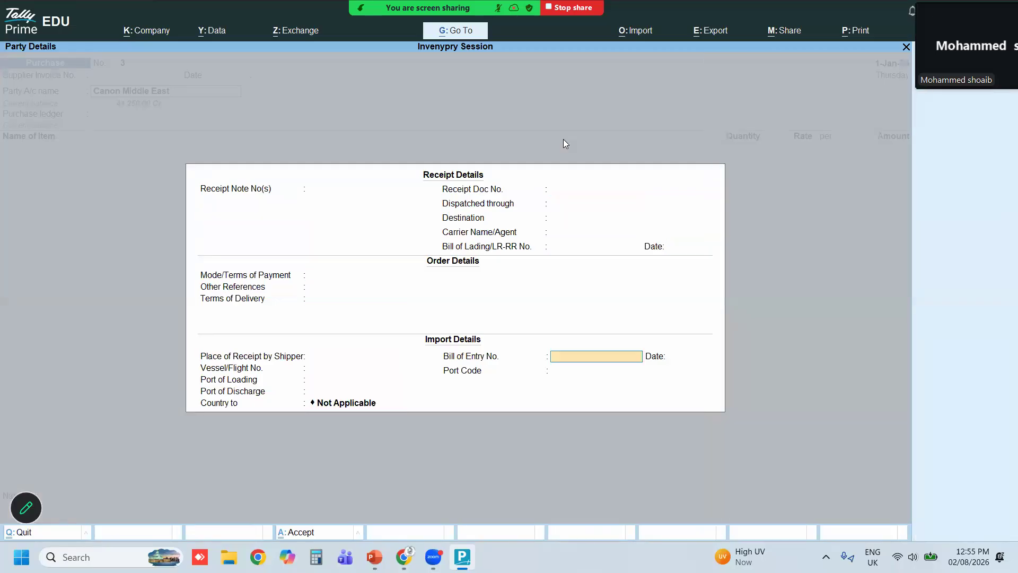
pyautogui.press('Return')
pyautogui.press('Return')
pyautogui.press('Return')
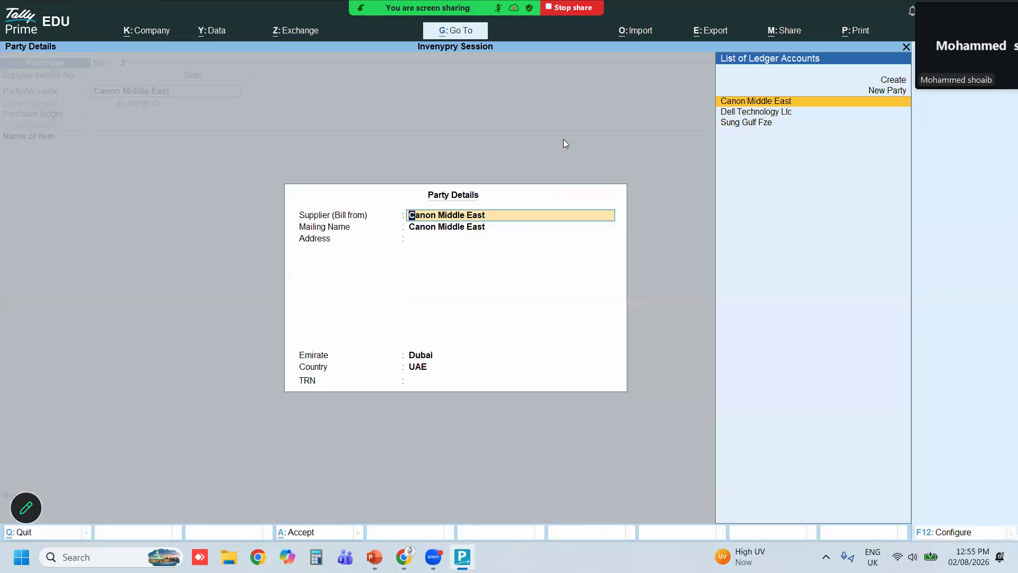
pyautogui.press('Return')
pyautogui.press('Return')
pyautogui.press('Return')
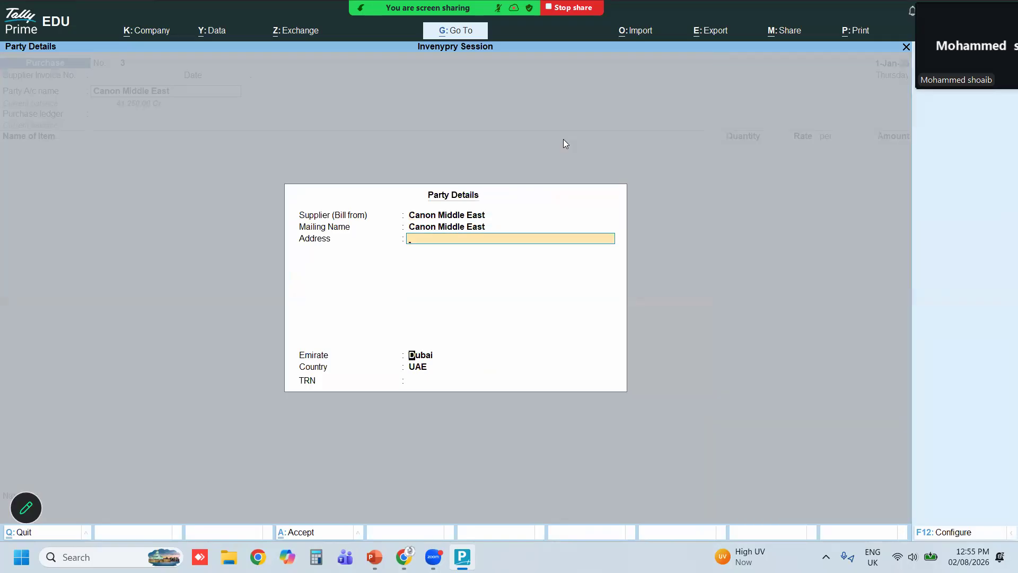
pyautogui.press('Return')
pyautogui.press('Return')
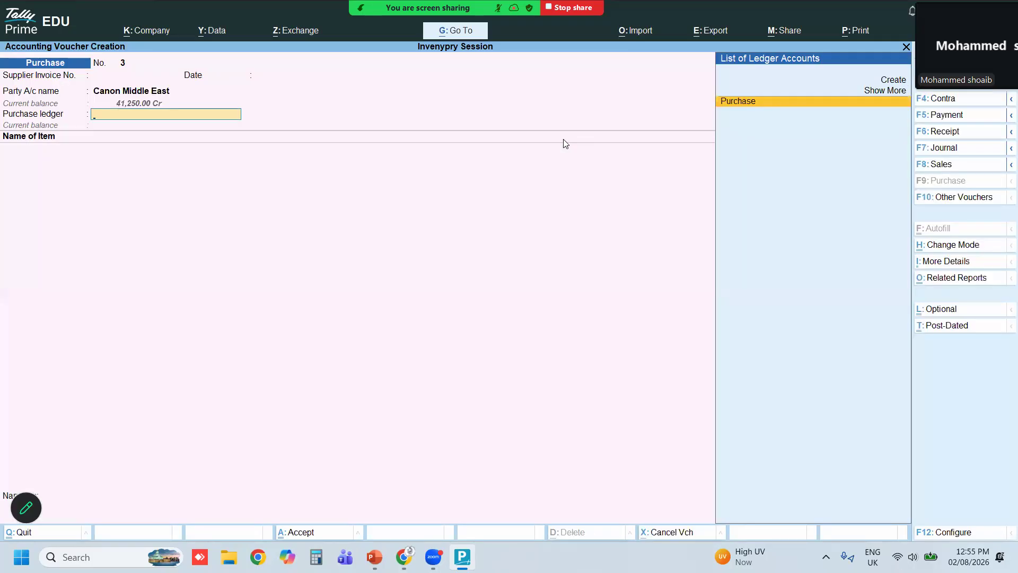
pyautogui.press('Return')
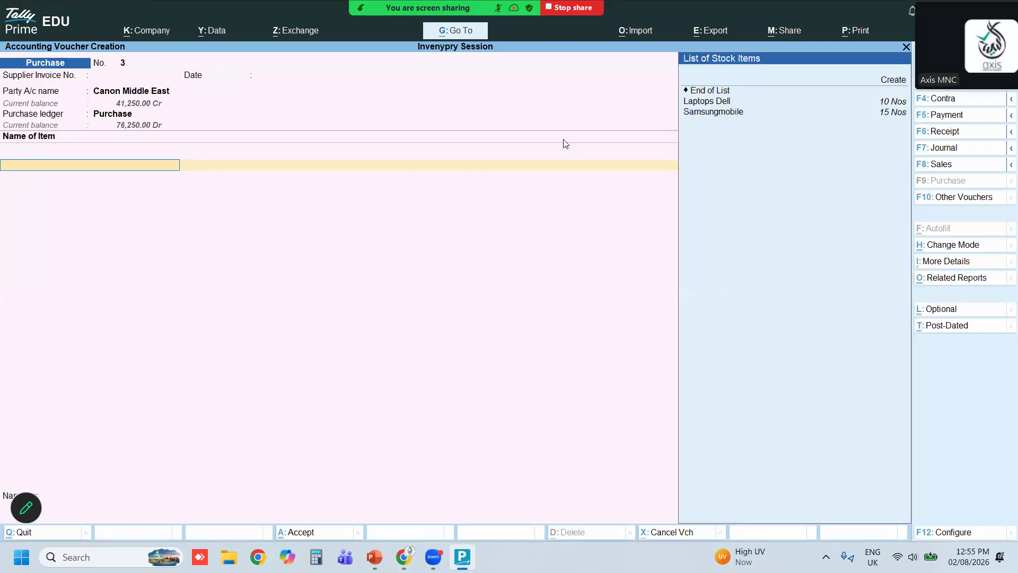
# Create a new stock item named Printers under the Printers group from within the voucher
pyautogui.press('Down')
pyautogui.press('Down')
pyautogui.press('Down')
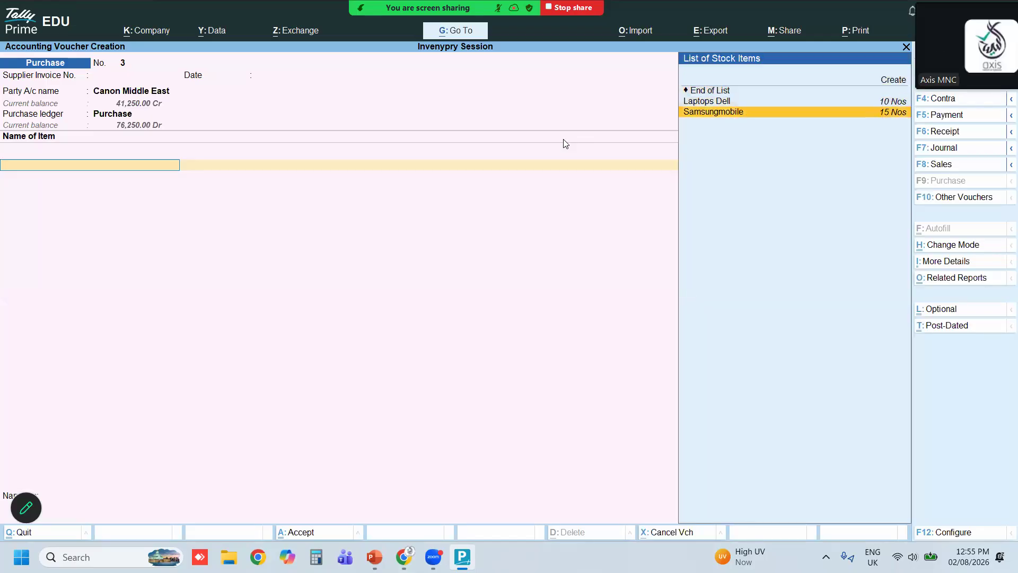
pyautogui.press('alt')
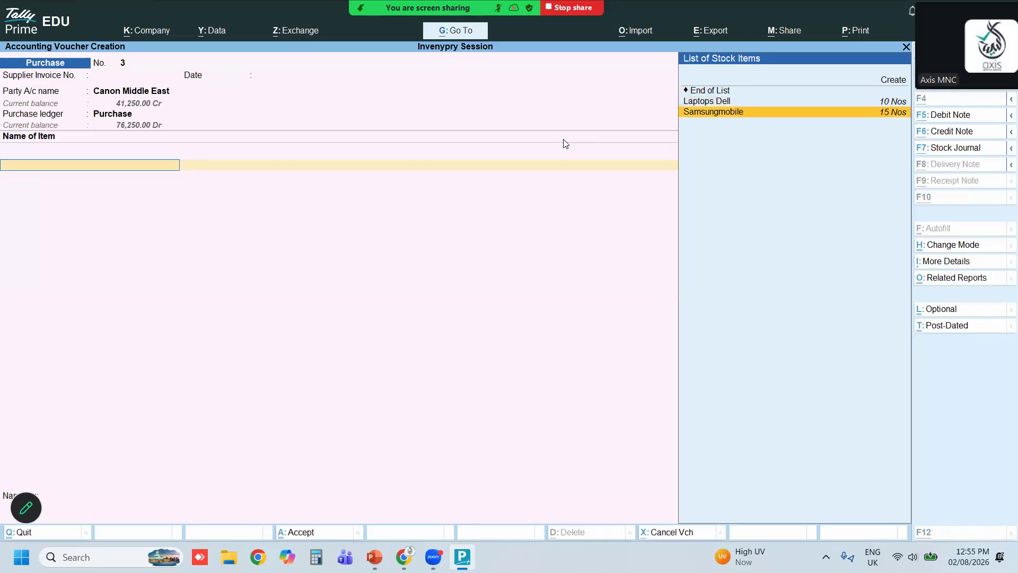
pyautogui.hotkey('alt', 'c')
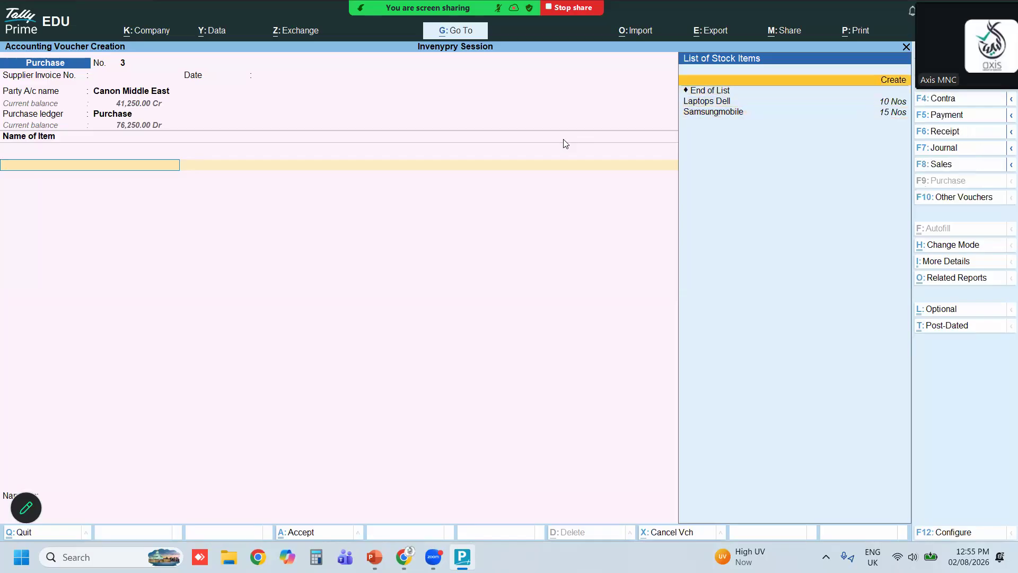
pyautogui.write('Printers')
pyautogui.press('Return')
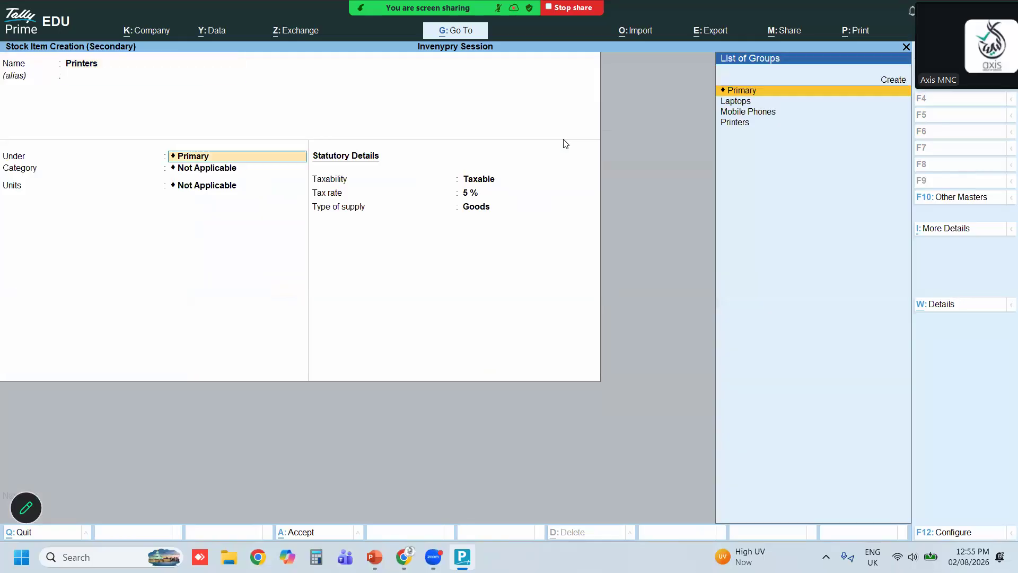
pyautogui.press('Return')
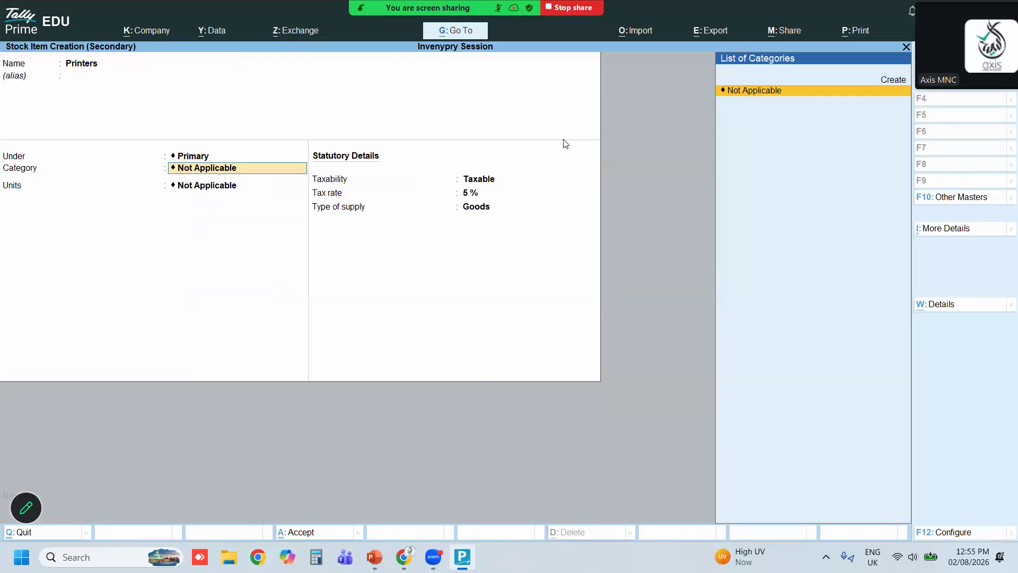
pyautogui.press('BackSpace')
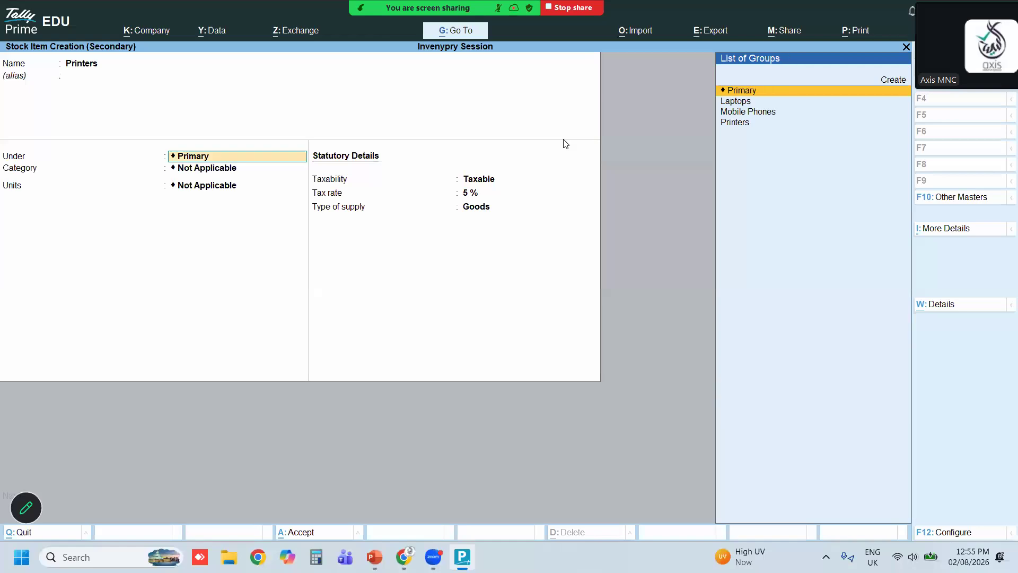
pyautogui.press('Down')
pyautogui.press('Down')
pyautogui.press('Down')
pyautogui.press('Return')
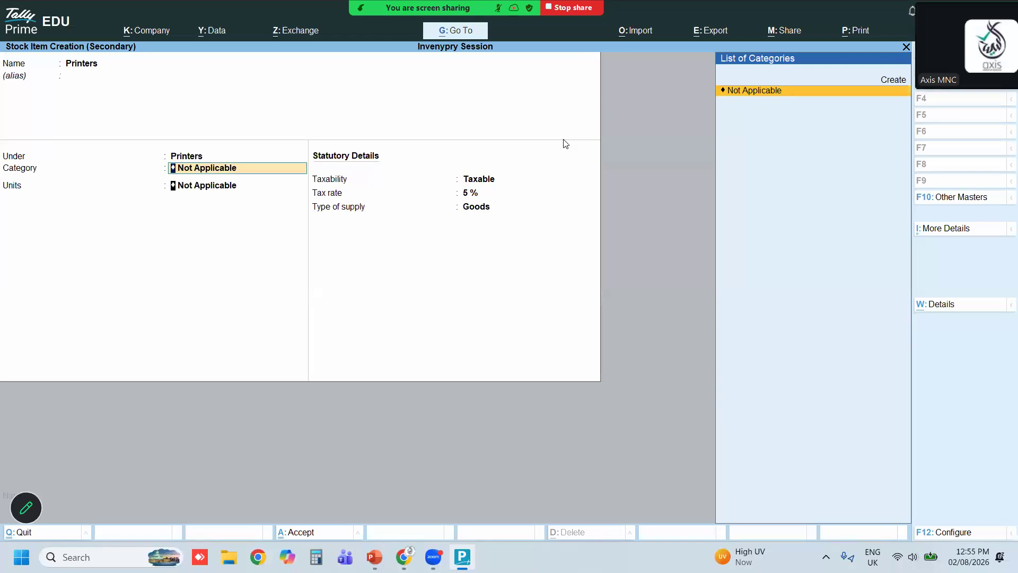
pyautogui.press('Return')
pyautogui.press('Down')
pyautogui.press('Return')
pyautogui.press('Return')
pyautogui.press('Return')
pyautogui.press('Return')
pyautogui.press('Return')
pyautogui.press('Return')
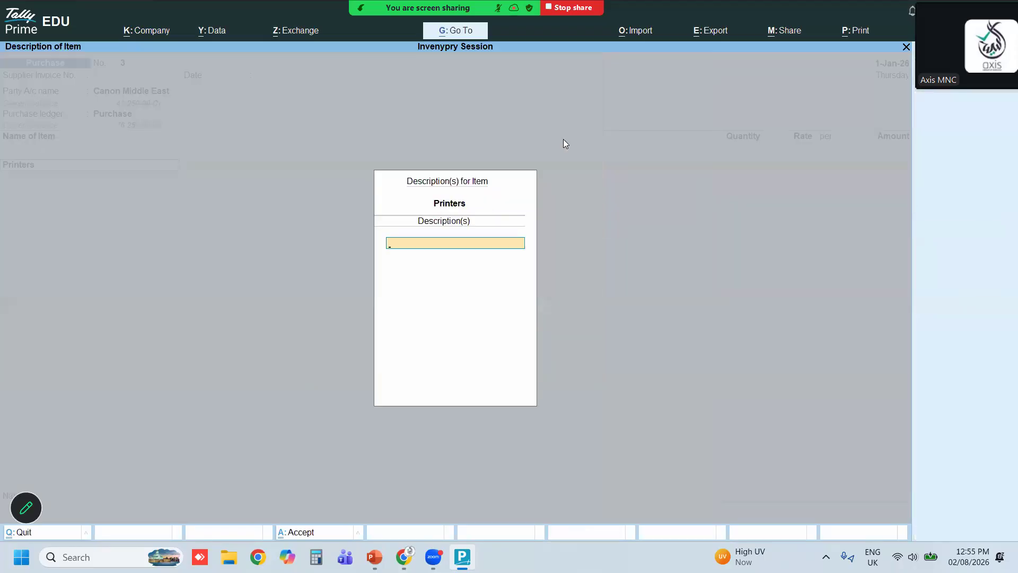
pyautogui.press('Escape')
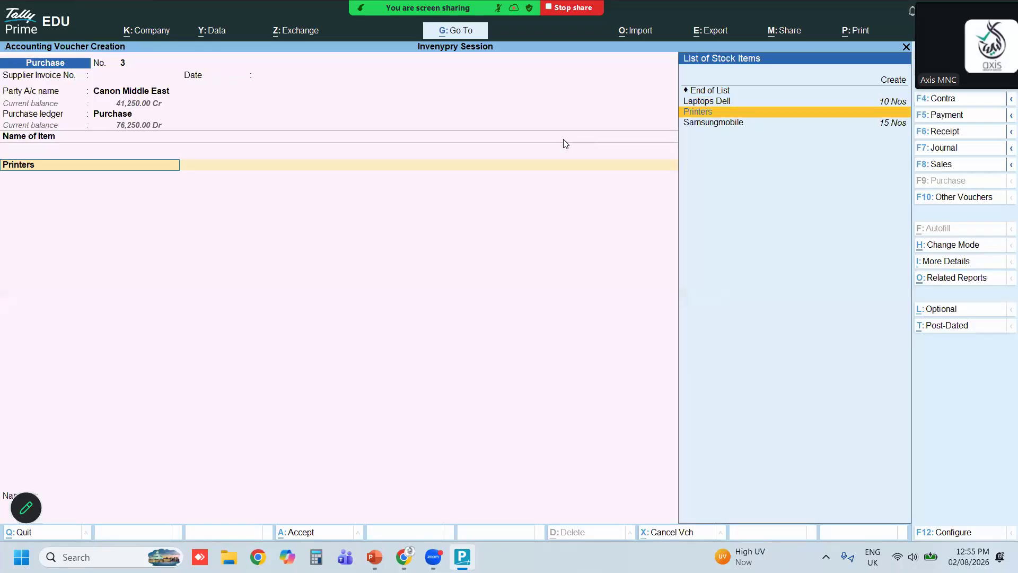
# Allocate 20 Nos of Printers at Dubai Warehouse at 620 per Nos and save the voucher
pyautogui.press('Return')
pyautogui.press('Return')
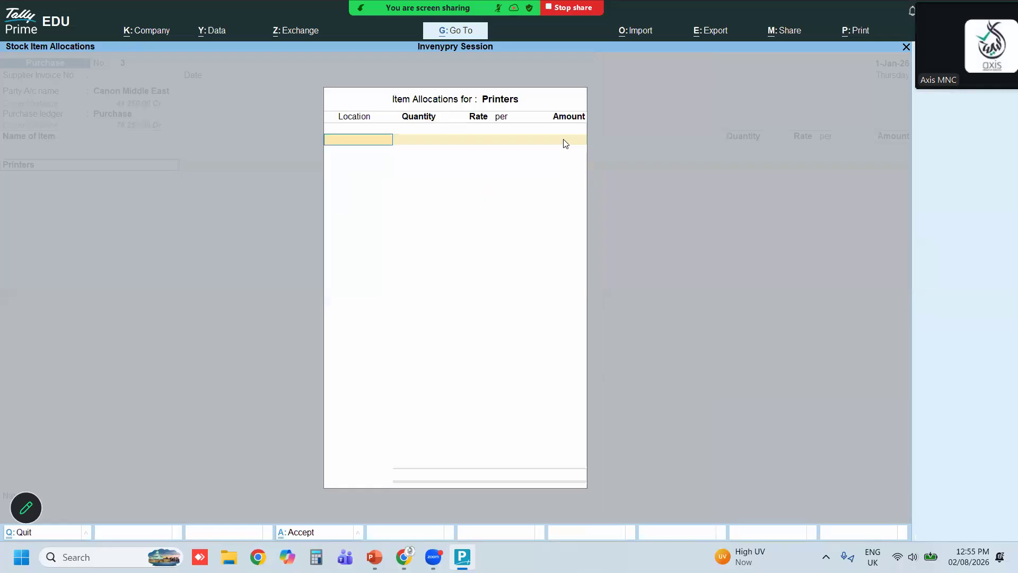
pyautogui.press('Down')
pyautogui.press('Down')
pyautogui.press('Down')
pyautogui.press('Up')
pyautogui.press('Up')
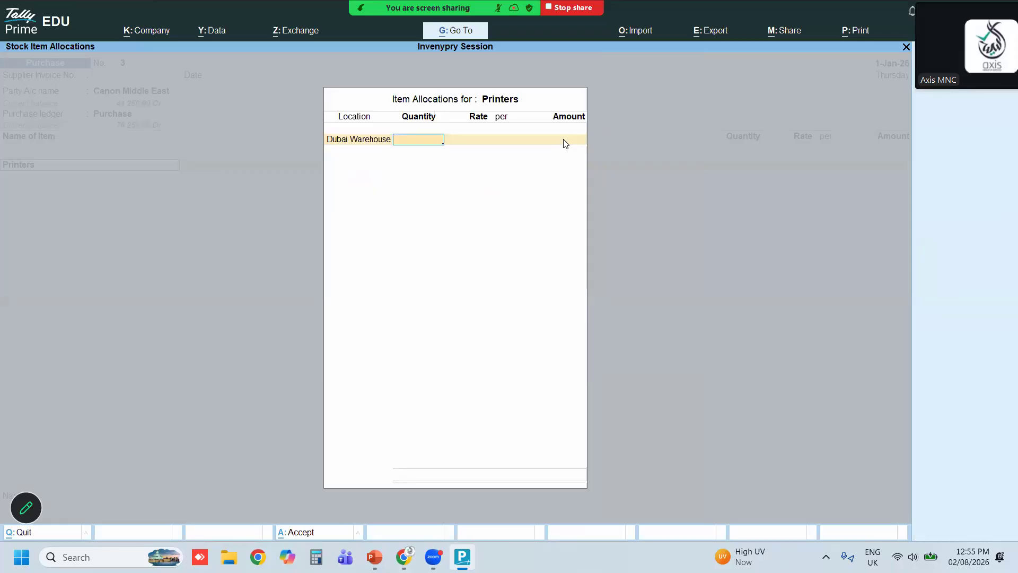
pyautogui.write('20')
pyautogui.press('Return')
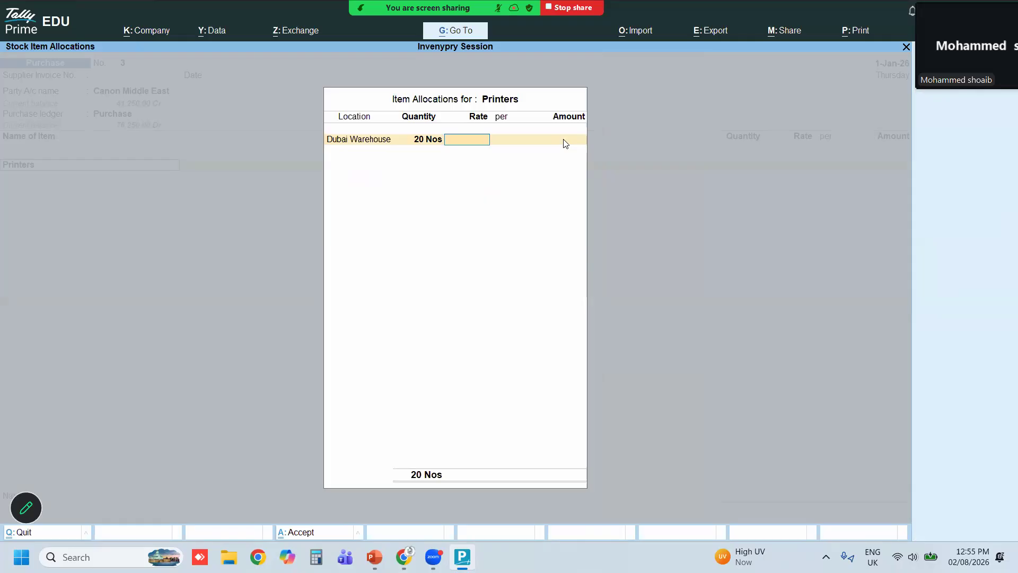
pyautogui.write('620')
pyautogui.press('Return')
pyautogui.press('Return')
pyautogui.press('Return')
pyautogui.press('Return')
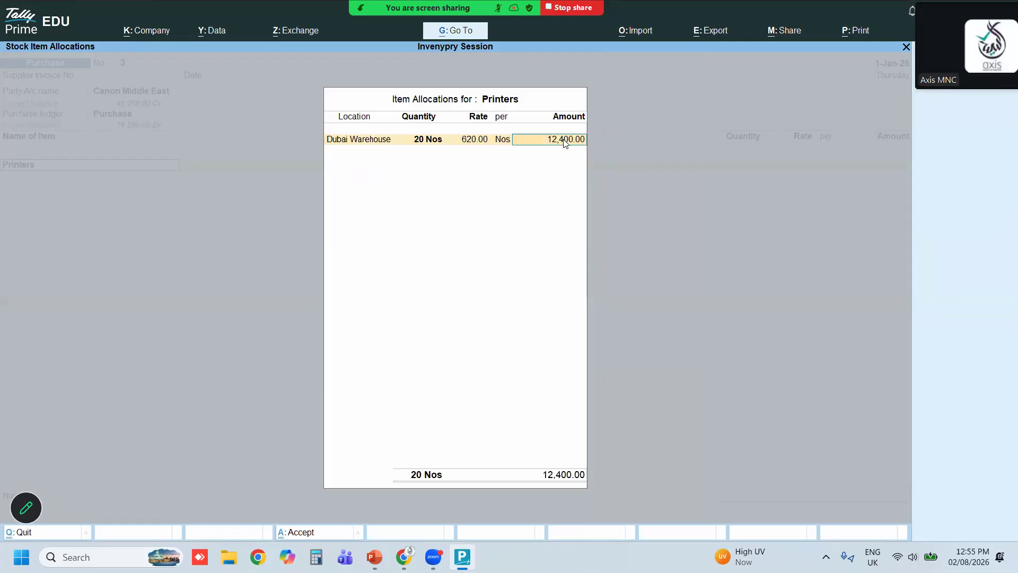
pyautogui.press('Return')
pyautogui.press('Return')
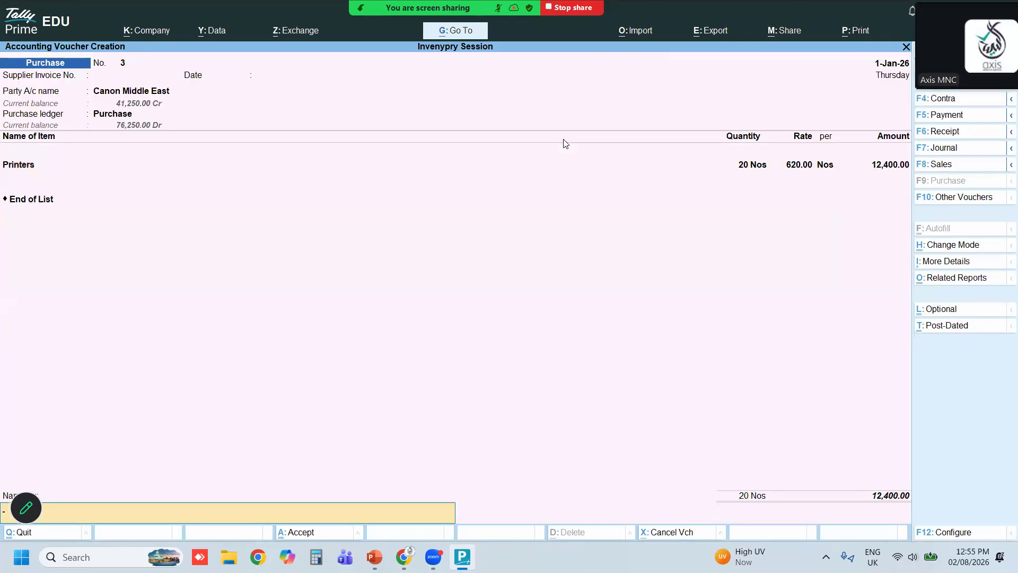
pyautogui.press('Return')
# Leave voucher entry and open the Profit & Loss A/c report in detailed view
pyautogui.press('Return')
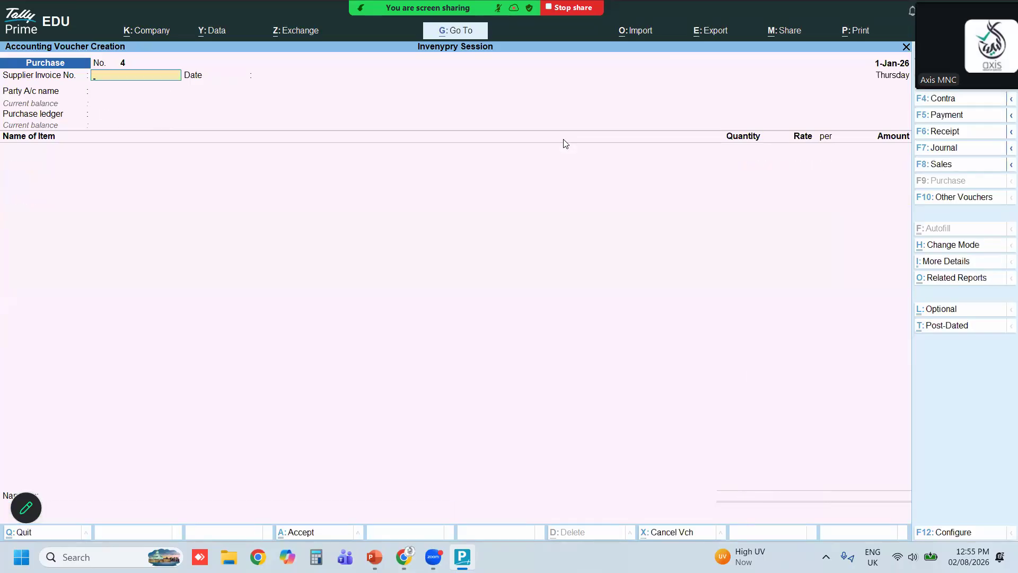
pyautogui.press('Escape')
pyautogui.press('Return')
pyautogui.press('Down')
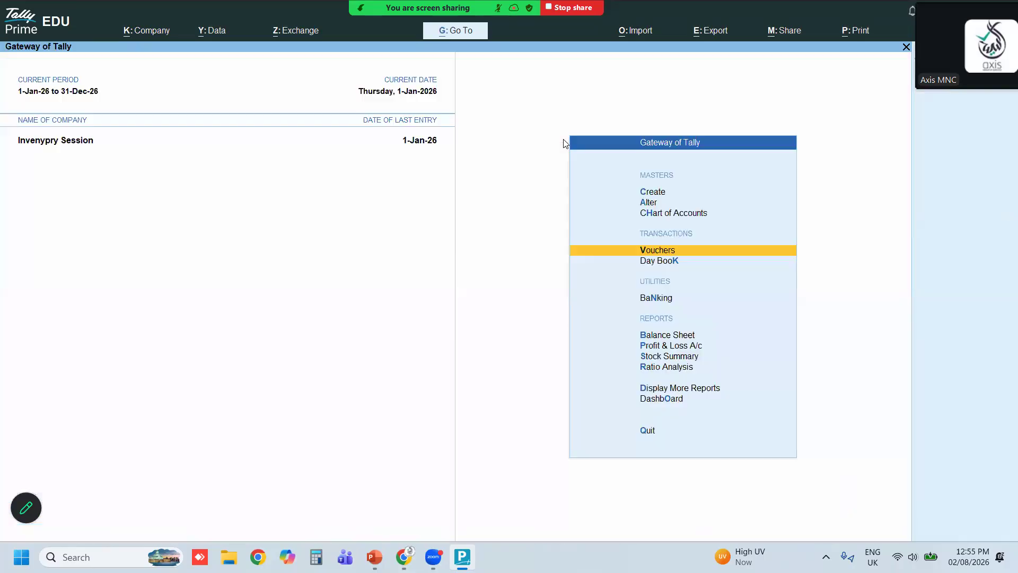
pyautogui.press('Down')
pyautogui.press('Down')
pyautogui.press('Down')
pyautogui.press('Return')
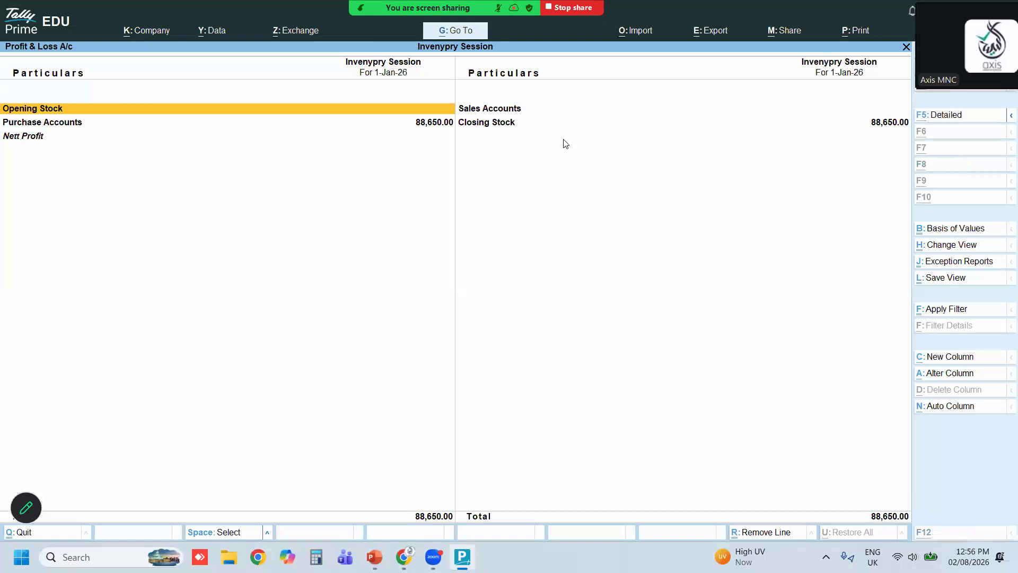
pyautogui.hotkey('alt', 'F5')
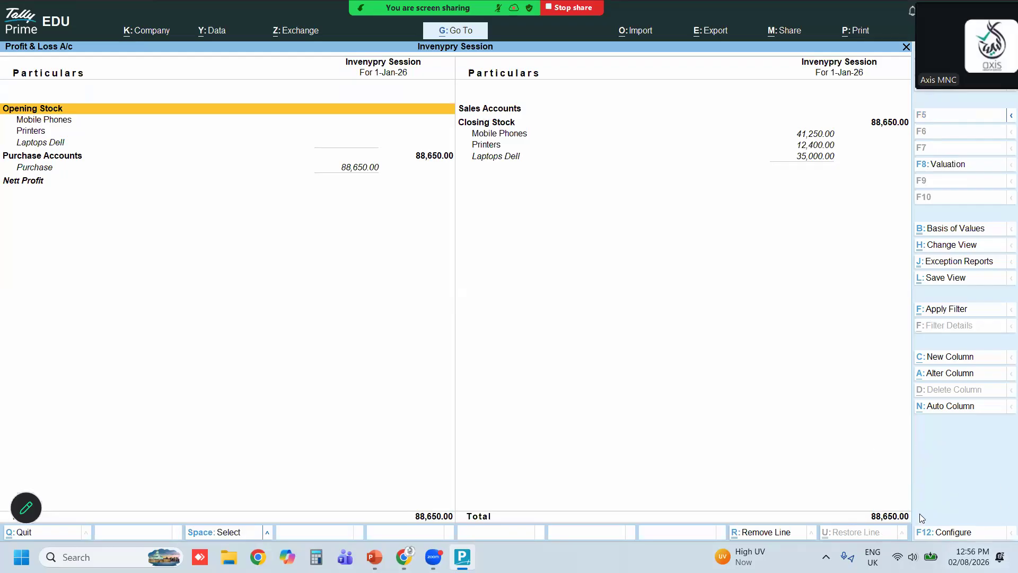
# Configure the Profit & Loss report to show gross profit, keeping Show Vertical Profit & Loss A/c off
pyautogui.click(954, 531)
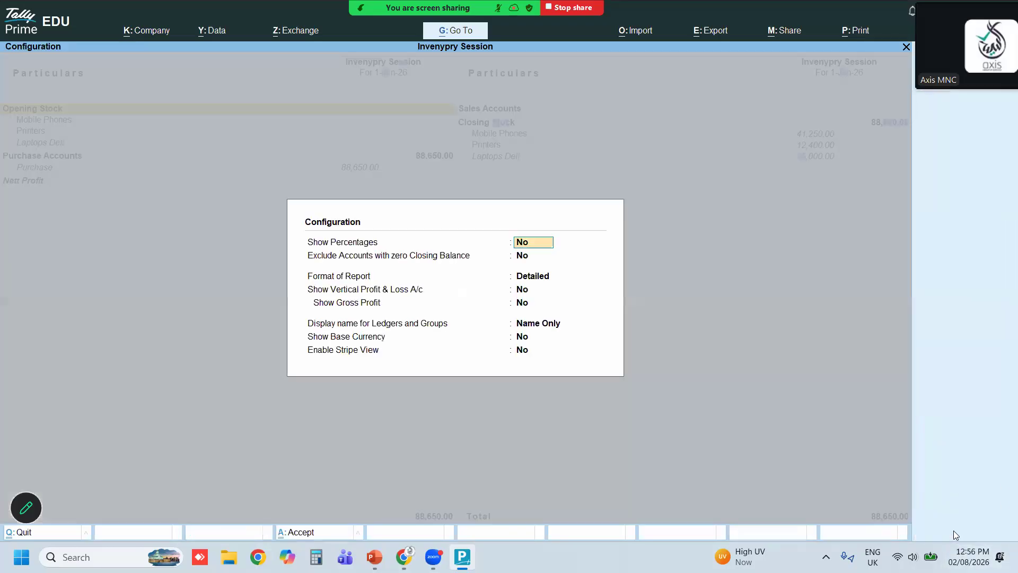
pyautogui.press('Return')
pyautogui.press('Return')
pyautogui.press('Return')
pyautogui.write('y')
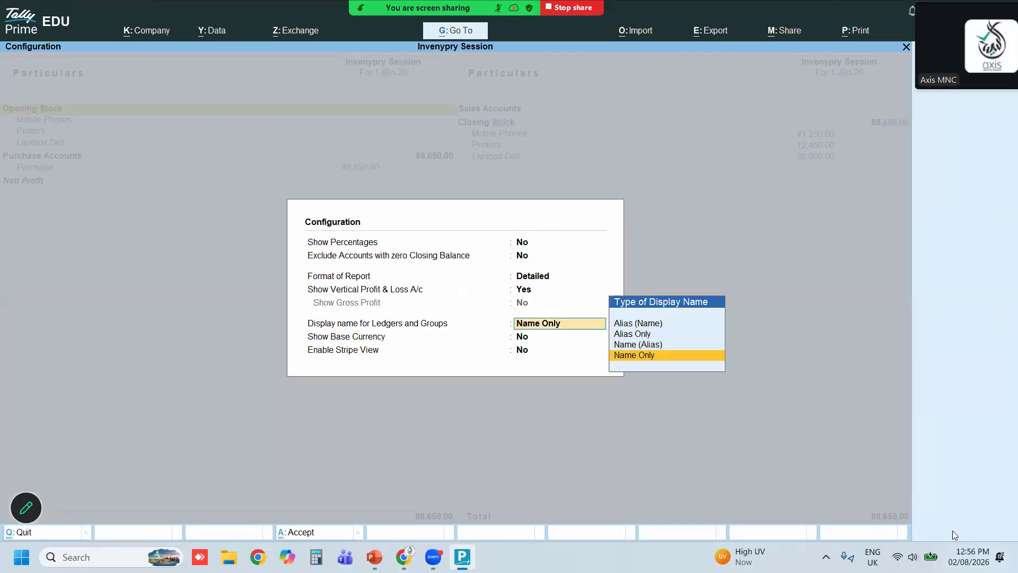
pyautogui.write('Y')
pyautogui.press('BackSpace')
pyautogui.press('BackSpace')
pyautogui.press('BackSpace')
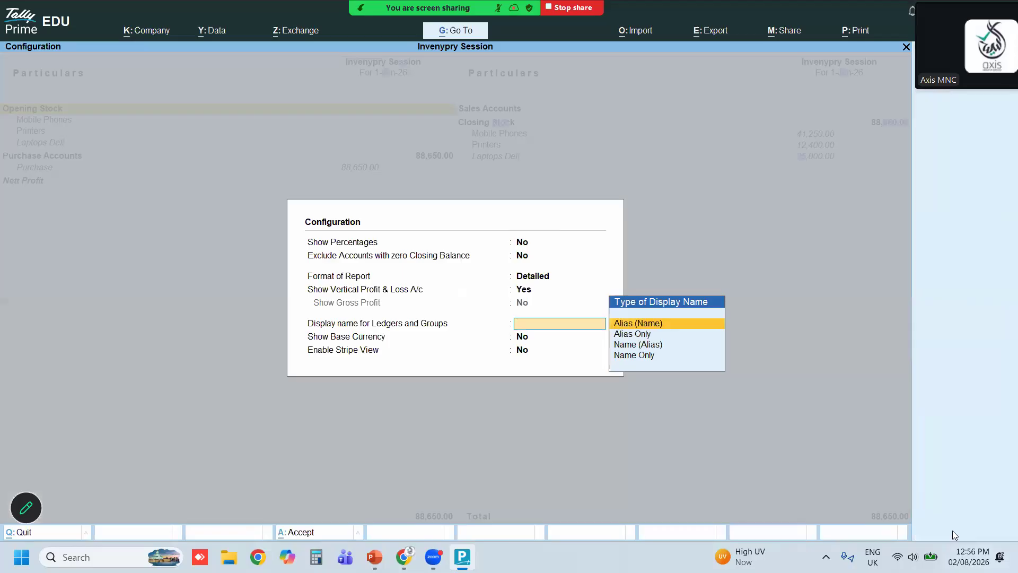
pyautogui.press('Return')
pyautogui.press('BackSpace')
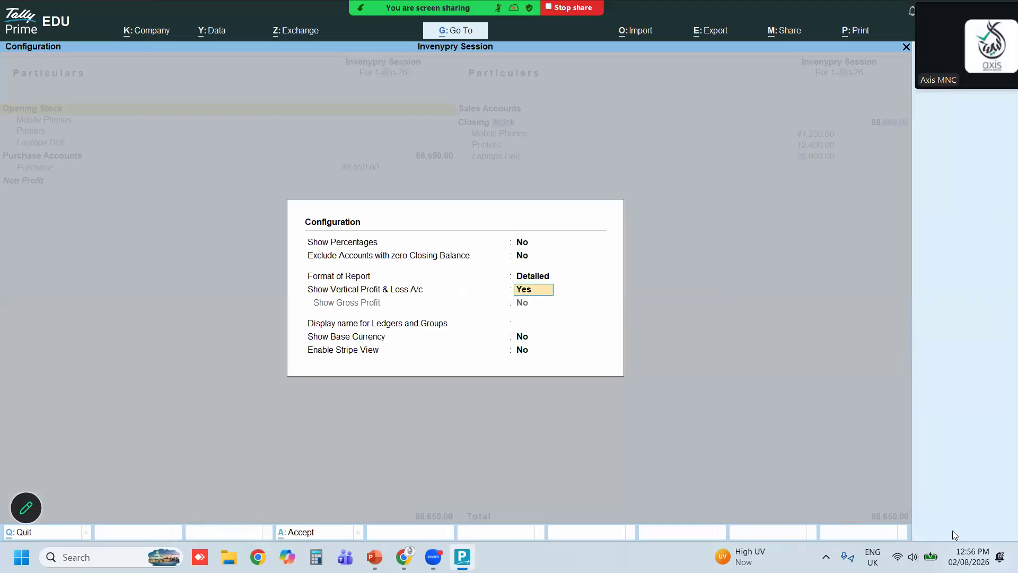
pyautogui.write('n')
pyautogui.press('Return')
pyautogui.write('y')
pyautogui.press('Return')
pyautogui.press('Return')
pyautogui.press('Return')
pyautogui.press('Return')
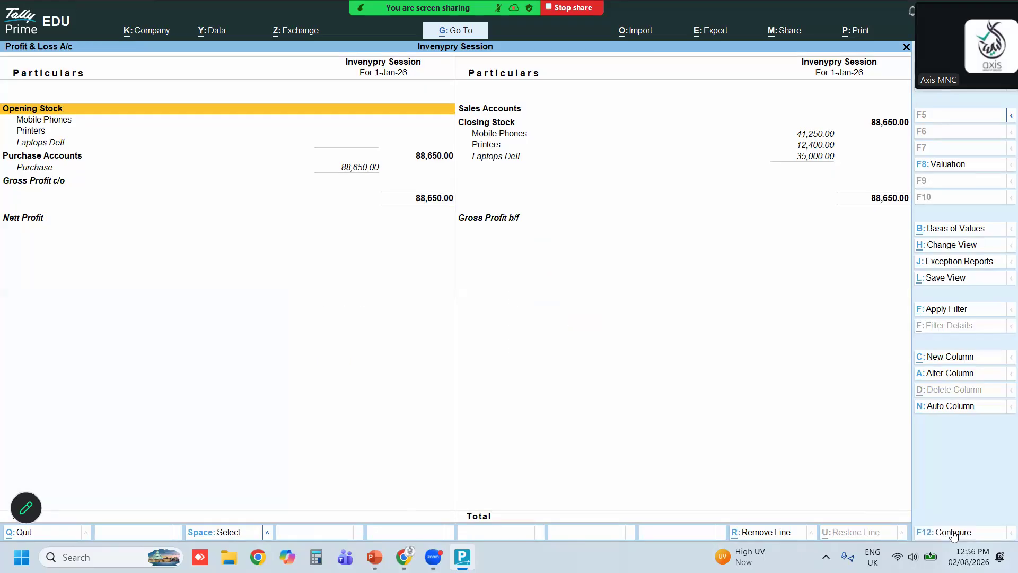
pyautogui.press('Down')
pyautogui.press('Down')
pyautogui.press('Down')
pyautogui.press('Down')
pyautogui.press('Down')
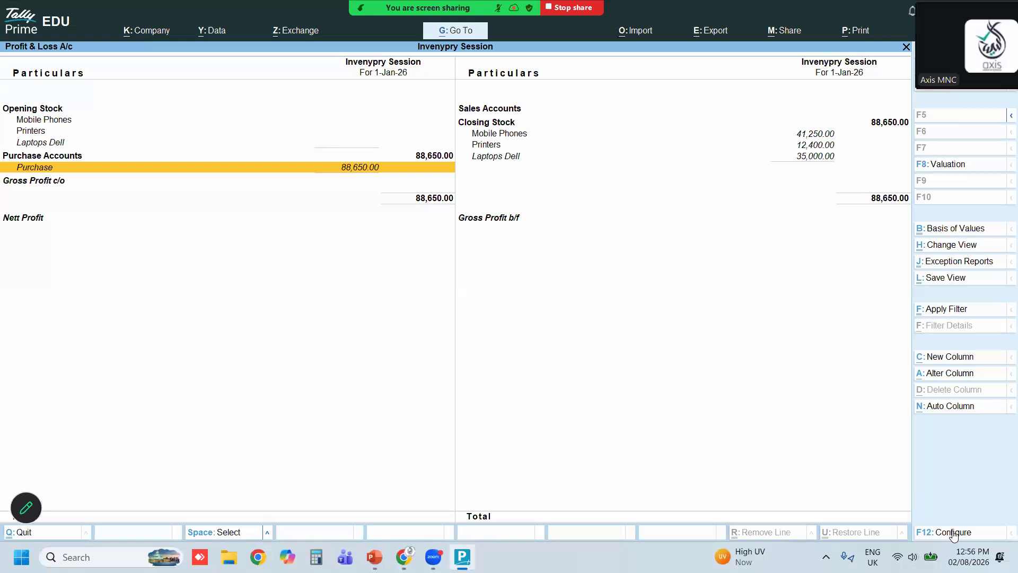
# Drill into the Purchase ledger from the Profit & Loss report to review its vouchers, then return to the Gateway
pyautogui.press('Return')
pyautogui.press('Return')
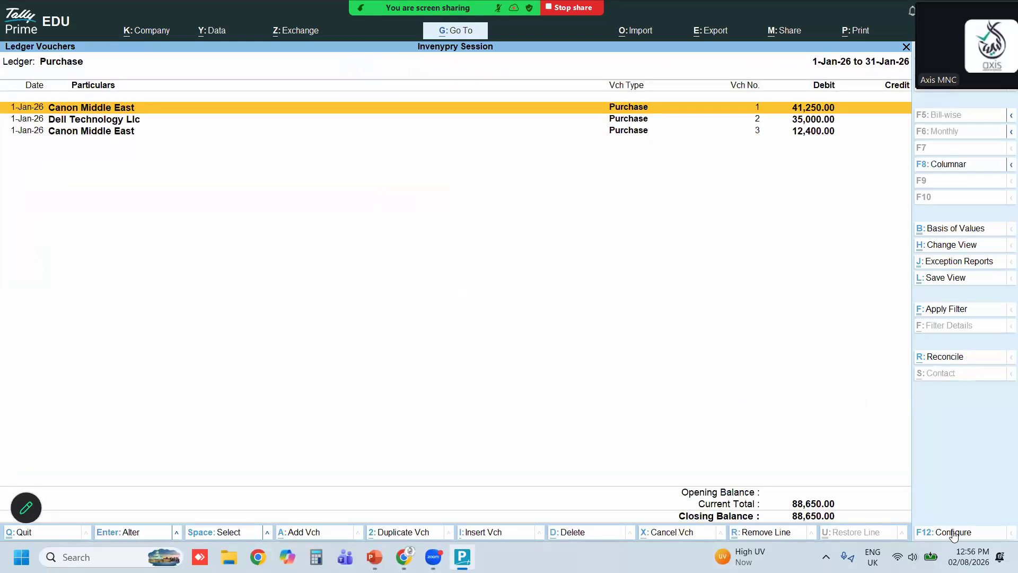
pyautogui.press('Escape')
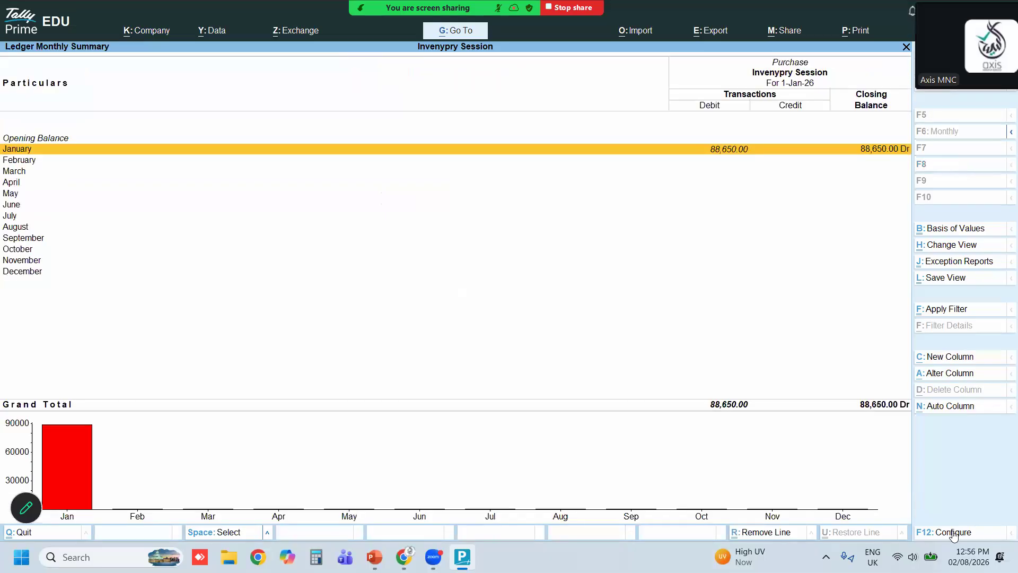
pyautogui.press('Escape')
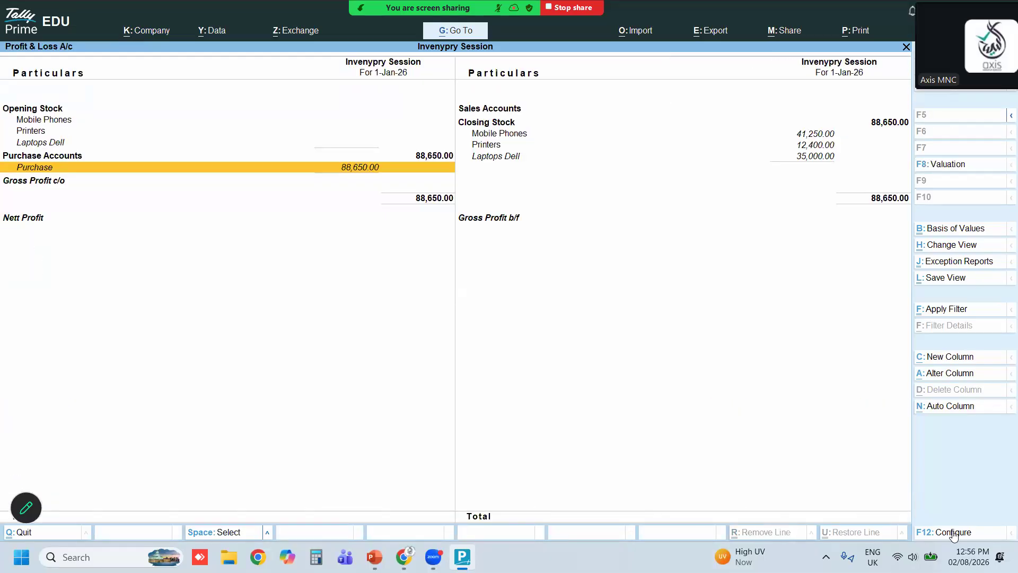
pyautogui.press('Escape')
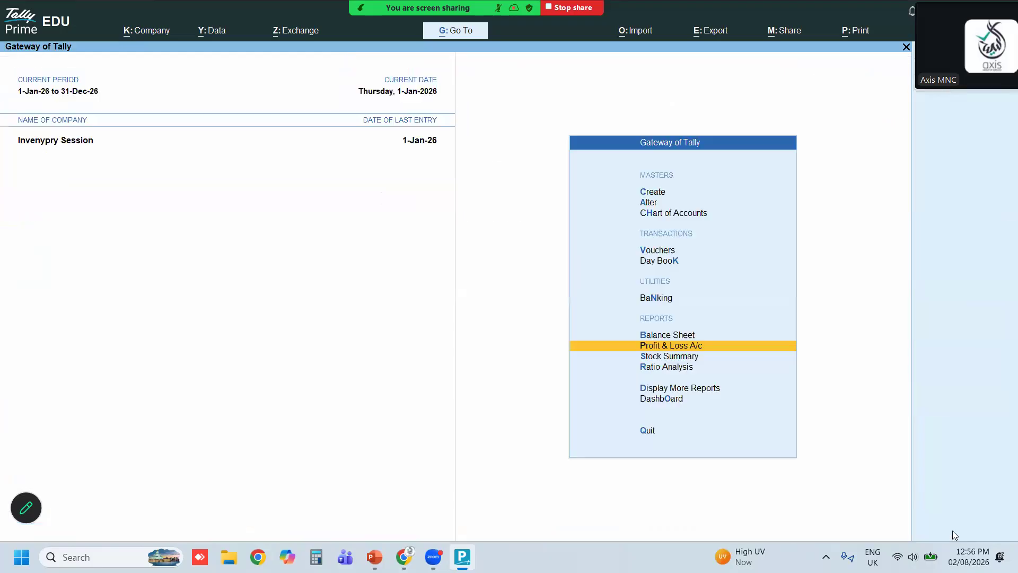
# Open the Stock Summary report and switch it to the detailed view
pyautogui.press('Up')
pyautogui.press('Up')
pyautogui.press('Up')
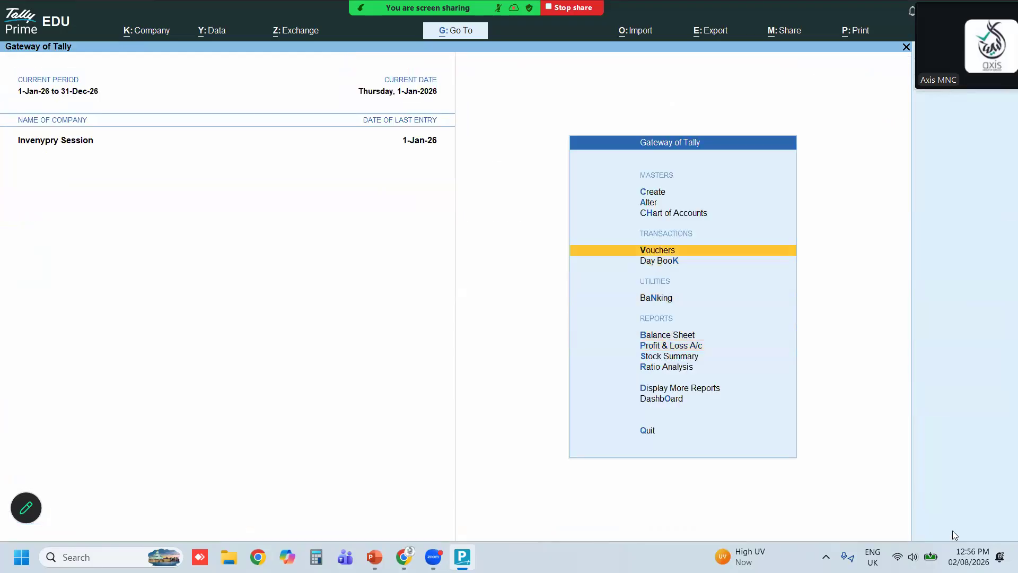
pyautogui.press('Up')
pyautogui.press('Up')
pyautogui.press('Up')
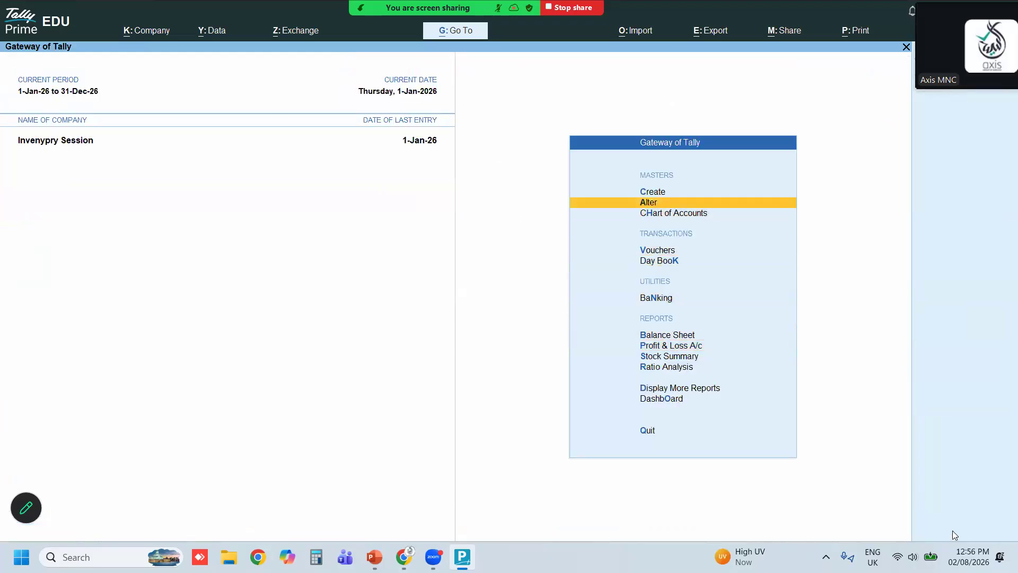
pyautogui.press('Down')
pyautogui.press('Down')
pyautogui.press('Down')
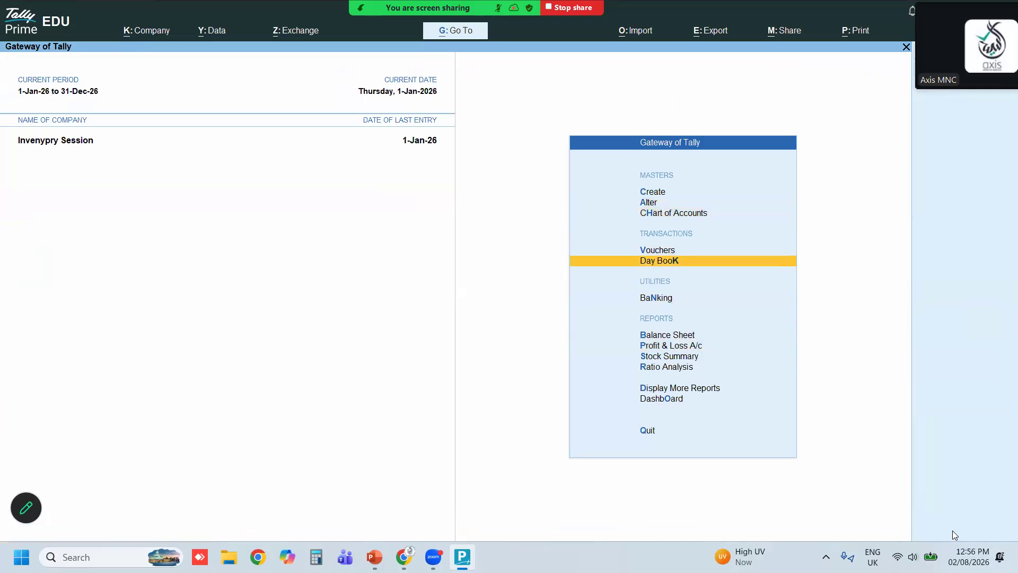
pyautogui.press('Up')
pyautogui.press('Escape')
pyautogui.press('Escape')
pyautogui.press('Down')
pyautogui.press('Down')
pyautogui.press('Down')
pyautogui.press('Down')
pyautogui.press('Down')
pyautogui.press('Down')
pyautogui.press('Down')
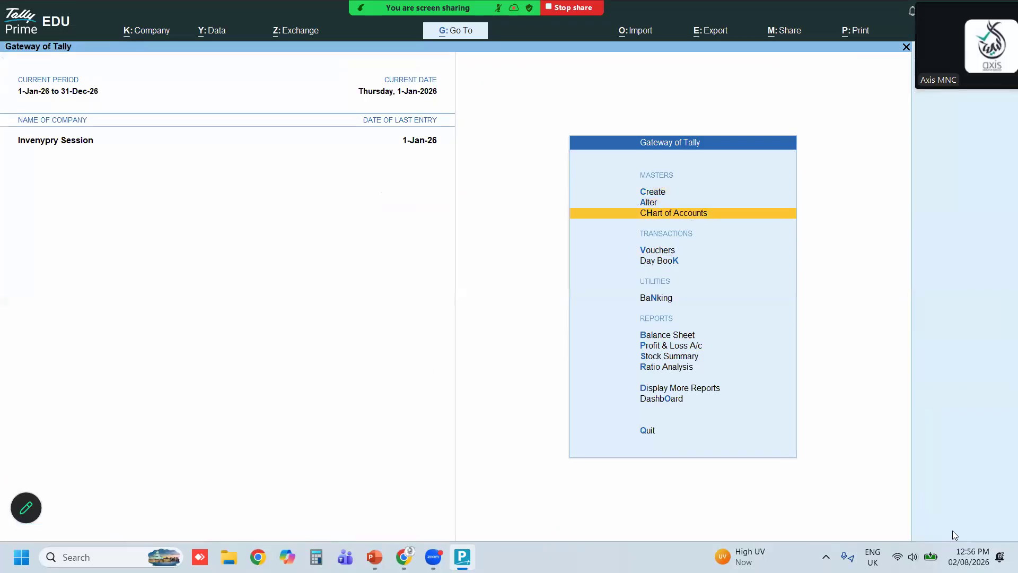
pyautogui.press('Down')
pyautogui.press('Return')
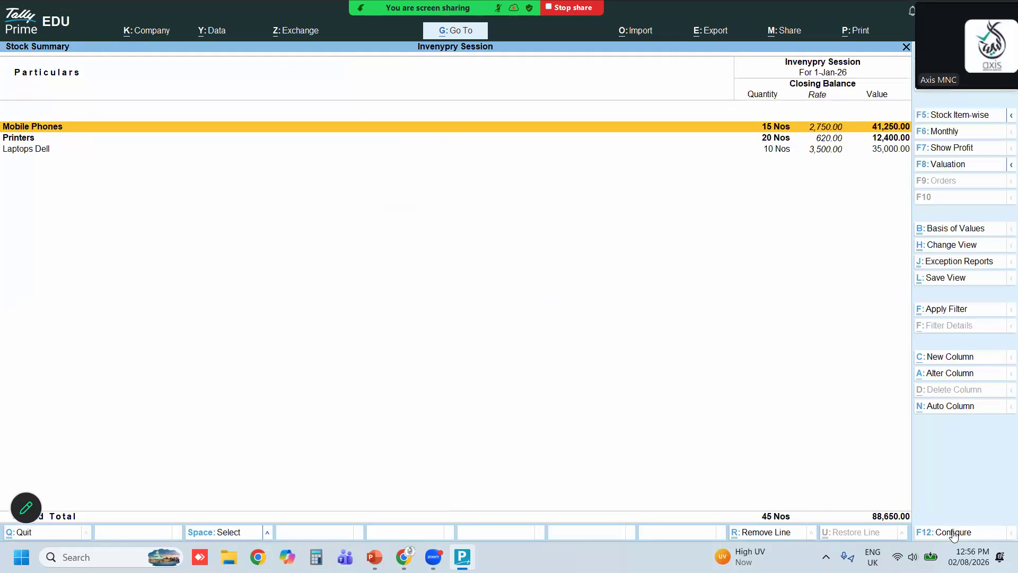
pyautogui.press('alt')
pyautogui.hotkey('alt', 'F5')
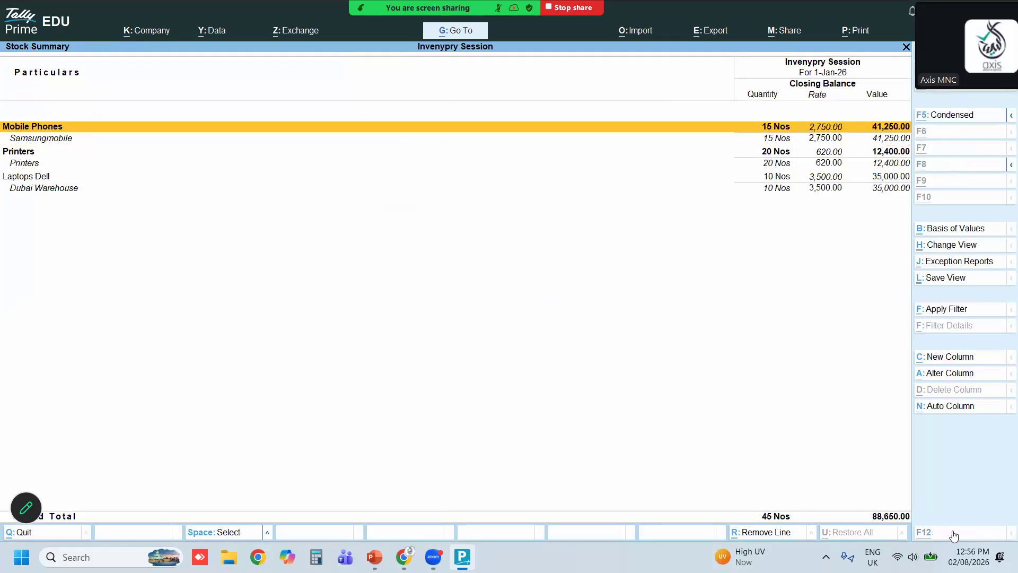
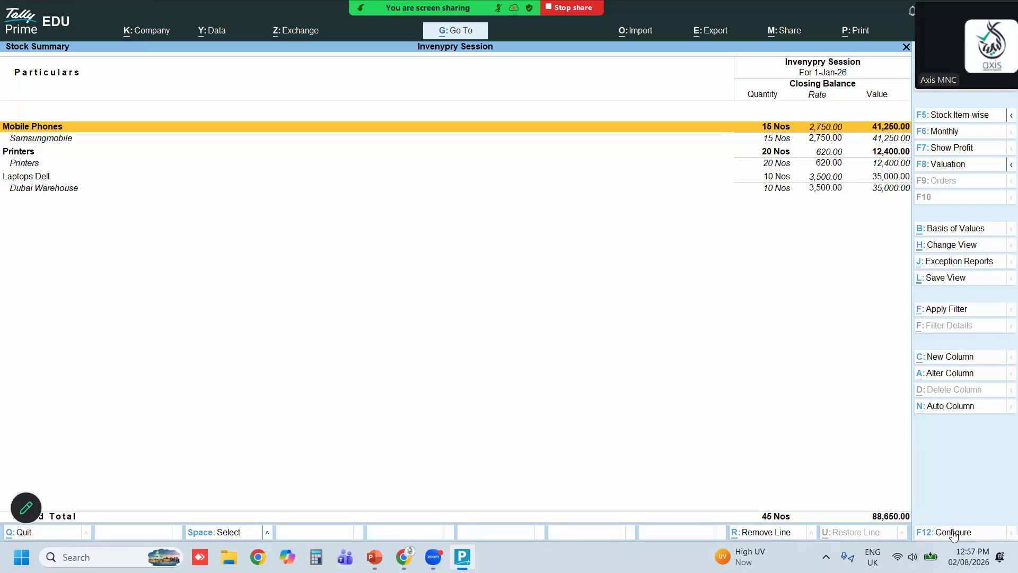
# Leave the Stock Summary report and start a new Purchase voucher entry
pyautogui.press('Down')
pyautogui.press('Down')
pyautogui.press('Down')
pyautogui.press('Down')
pyautogui.press('Down')
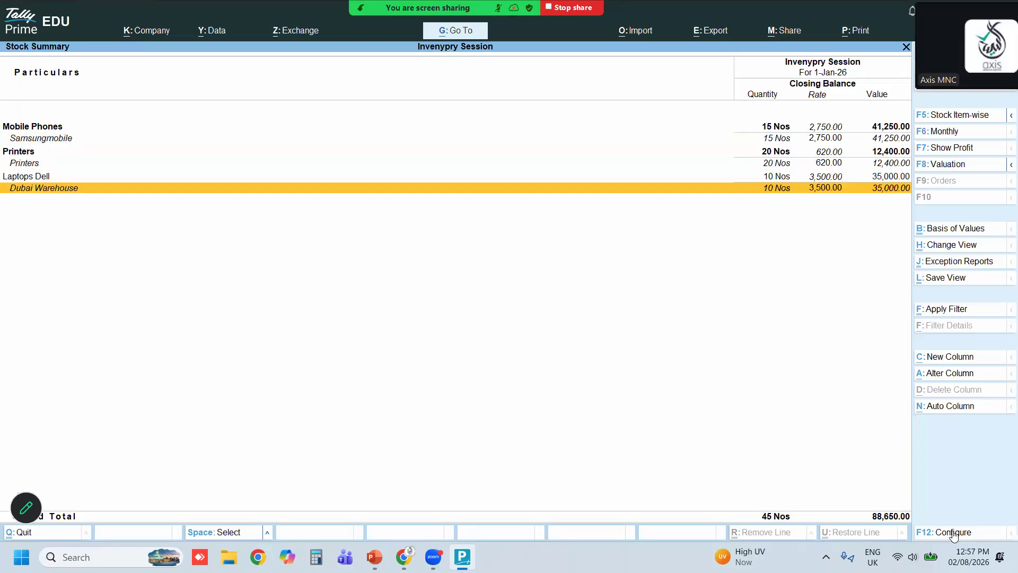
pyautogui.press('Escape')
pyautogui.press('Up')
pyautogui.press('Up')
pyautogui.press('Up')
pyautogui.press('Up')
pyautogui.press('Up')
pyautogui.press('Return')
pyautogui.press('Return')
pyautogui.press('Return')
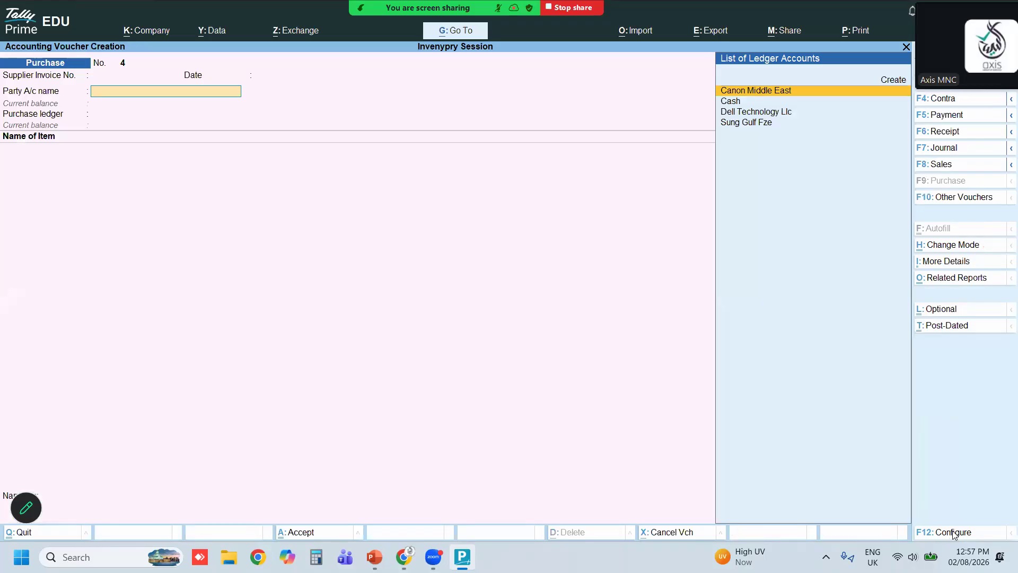
# Create the party ledger Techworld Llc under Sundry Debtors, keeping the default mailing and VAT registration details
pyautogui.hotkey('alt', 'c')
pyautogui.write('Tech')
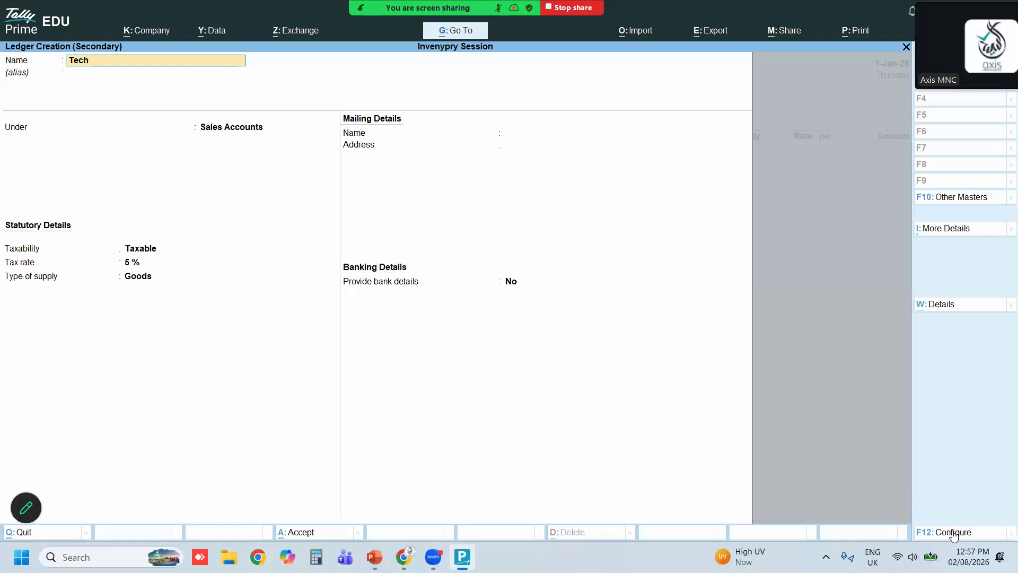
pyautogui.write('world Llc')
pyautogui.press('Return')
pyautogui.press('Return')
pyautogui.write('Sun')
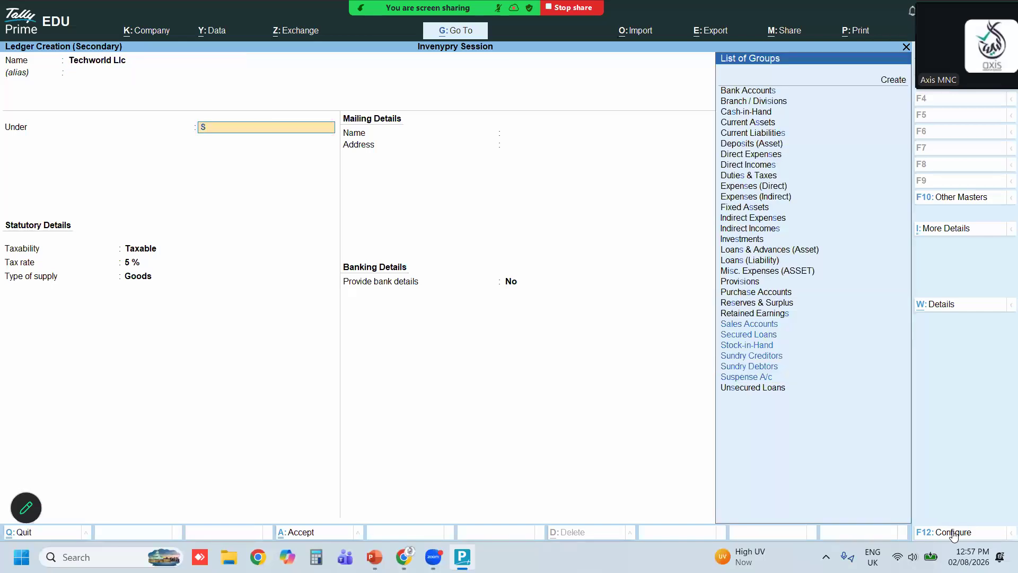
pyautogui.press('Down')
pyautogui.press('Return')
pyautogui.press('Return')
pyautogui.press('Return')
pyautogui.press('Return')
pyautogui.press('Return')
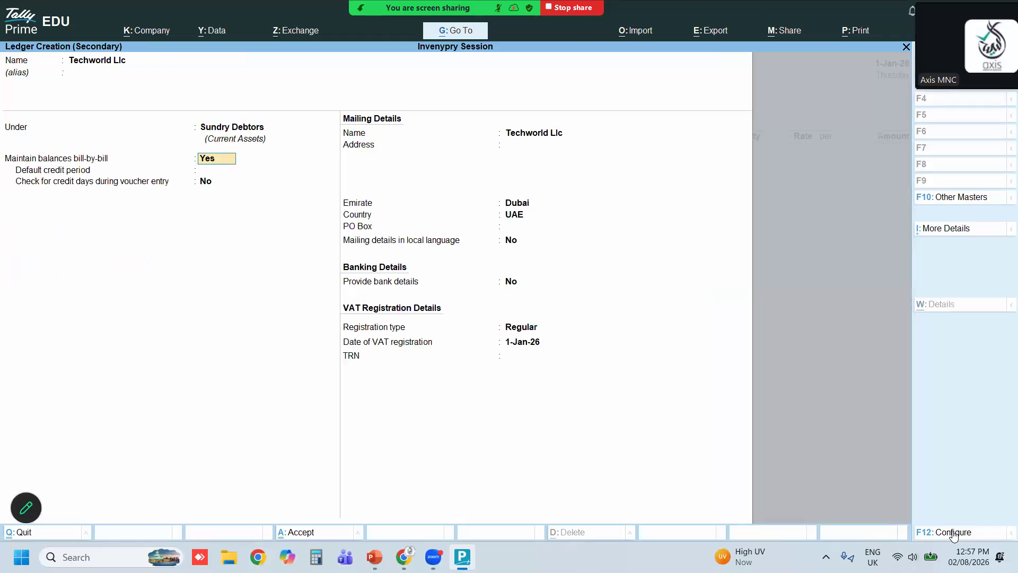
pyautogui.press('Return')
pyautogui.press('Return')
pyautogui.press('Return')
pyautogui.press('Return')
pyautogui.press('Return')
pyautogui.press('Return')
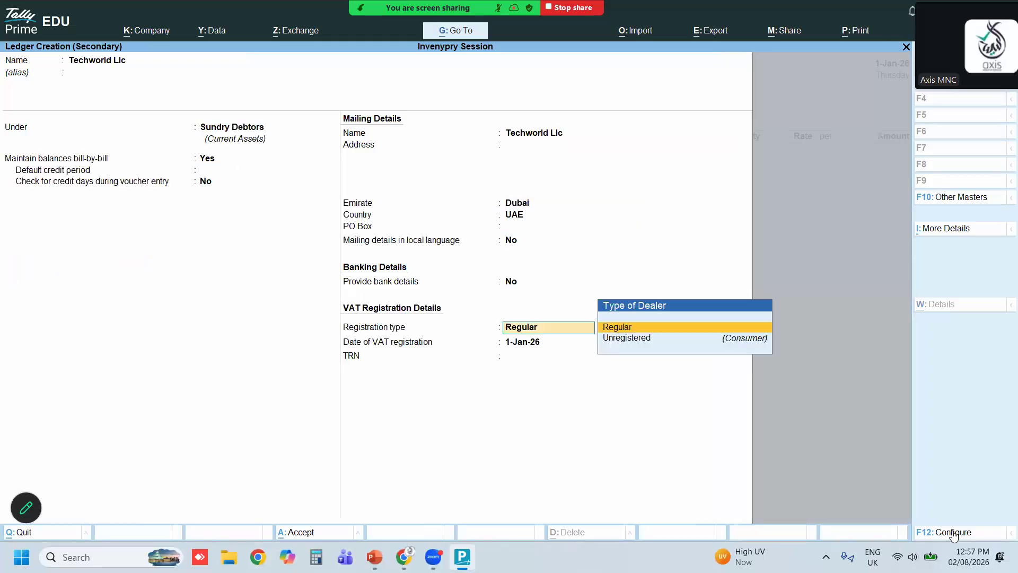
pyautogui.press('Return')
pyautogui.press('Return')
pyautogui.press('Return')
pyautogui.press('Return')
pyautogui.press('Return')
pyautogui.press('Return')
pyautogui.press('Return')
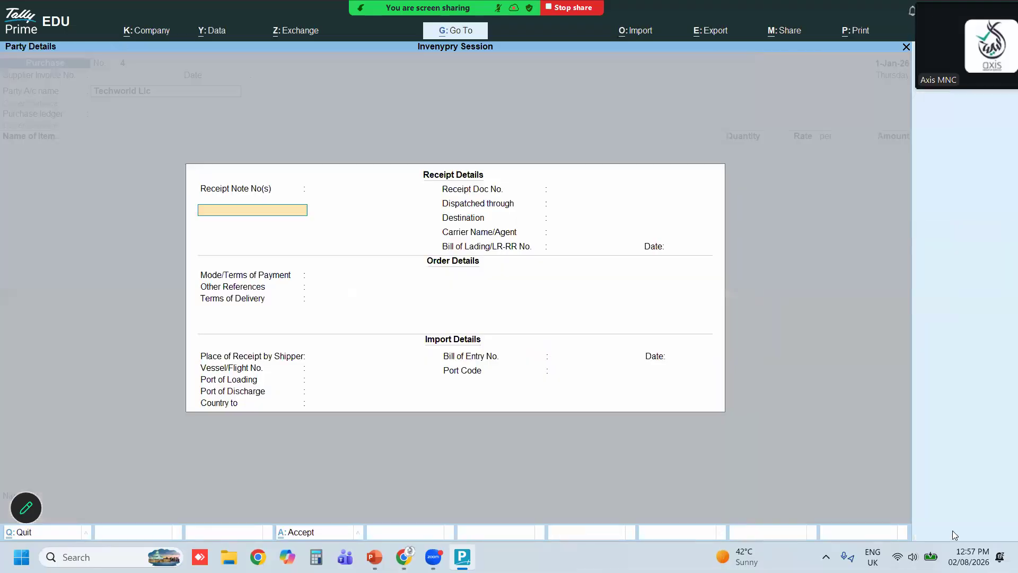
# Pass through the party's receipt, order and import details without entering any values
pyautogui.press('Return')
pyautogui.press('Return')
pyautogui.press('Return')
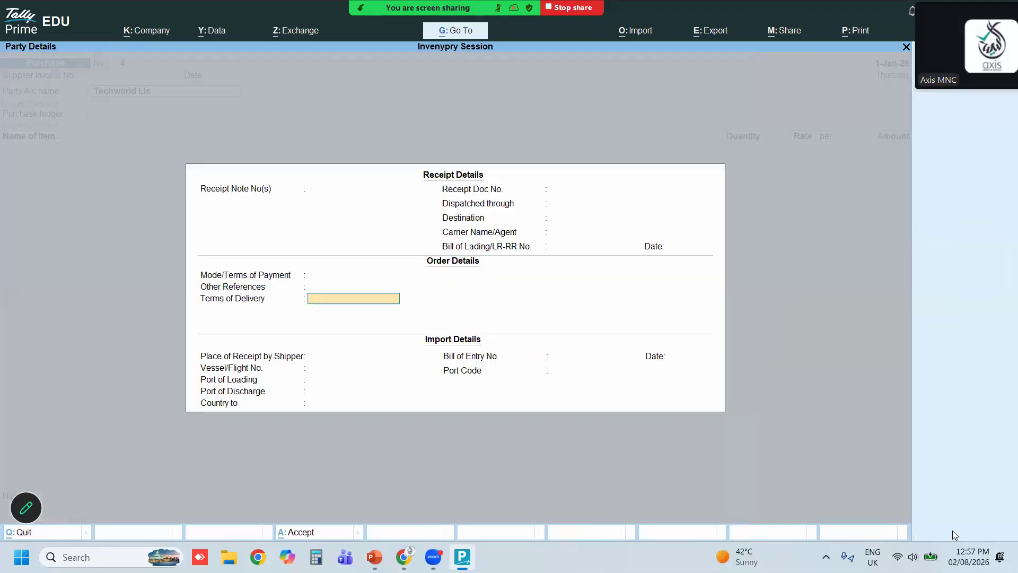
pyautogui.press('Return')
pyautogui.press('Return')
pyautogui.press('Return')
pyautogui.press('Return')
pyautogui.press('Return')
pyautogui.press('Return')
pyautogui.press('Return')
pyautogui.press('Return')
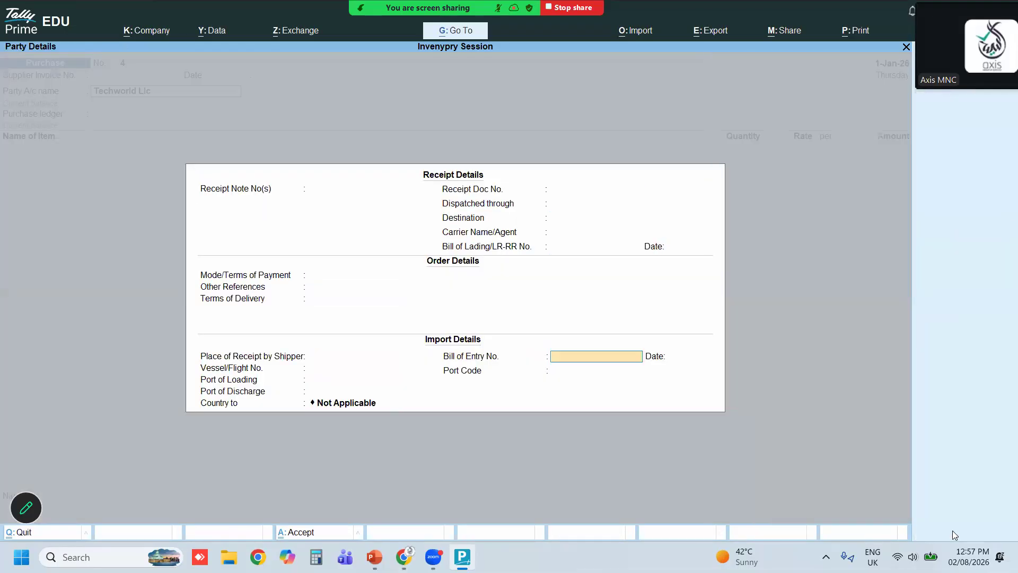
pyautogui.press('Return')
pyautogui.press('Return')
pyautogui.press('Return')
pyautogui.press('Return')
pyautogui.press('Return')
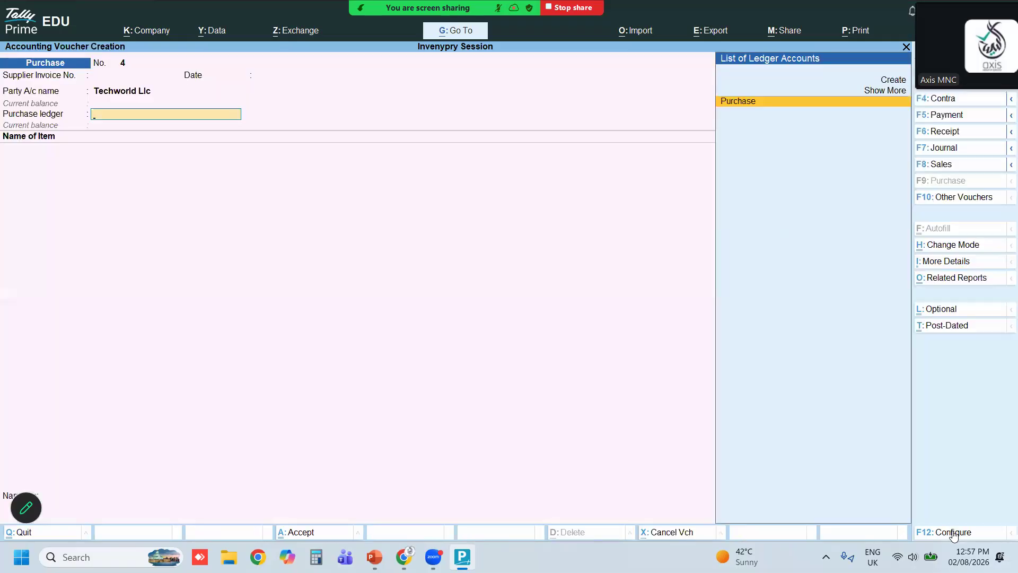
pyautogui.write('s')
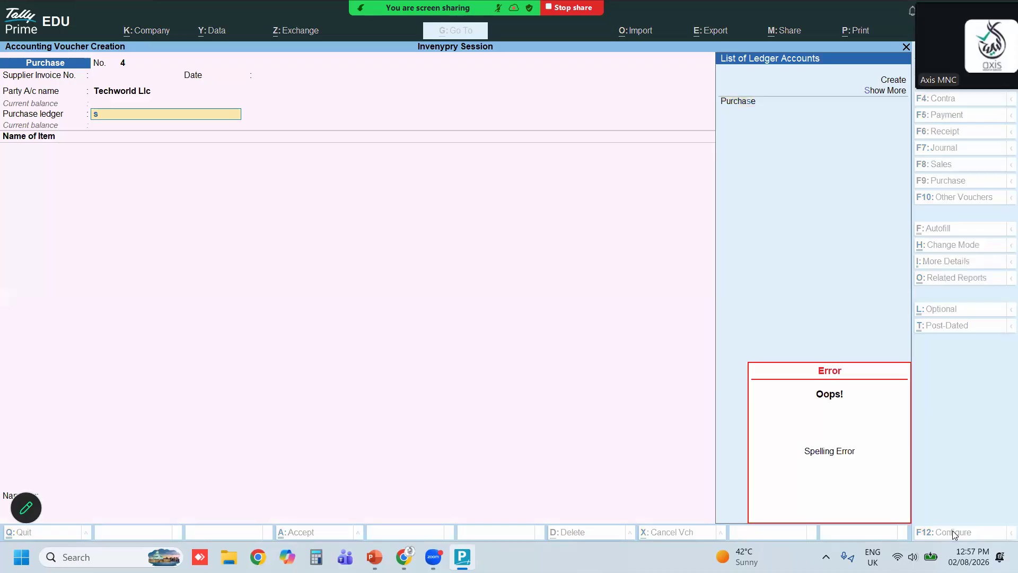
pyautogui.press('Up')
pyautogui.press('Up')
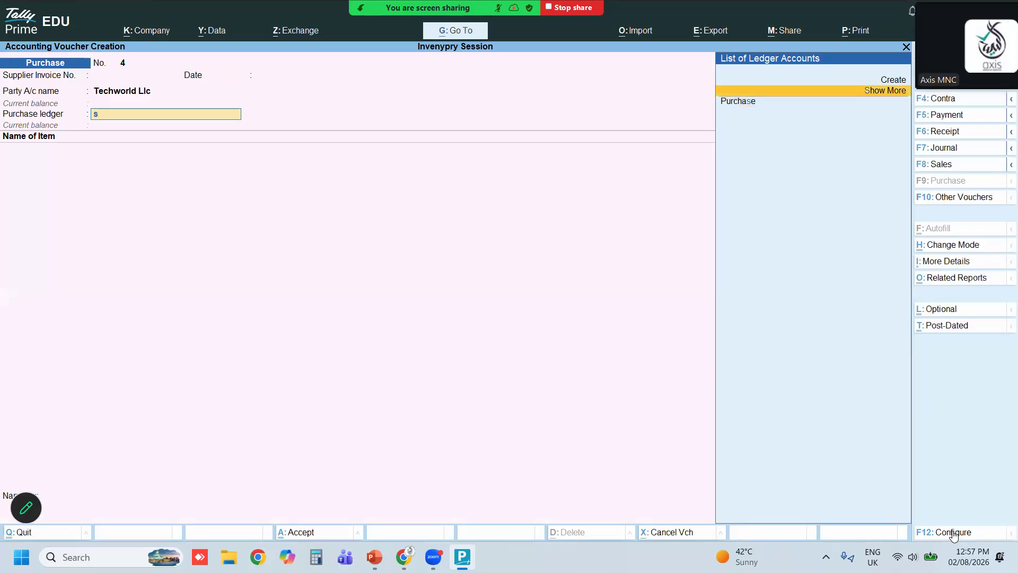
pyautogui.press('Return')
pyautogui.write('Sales')
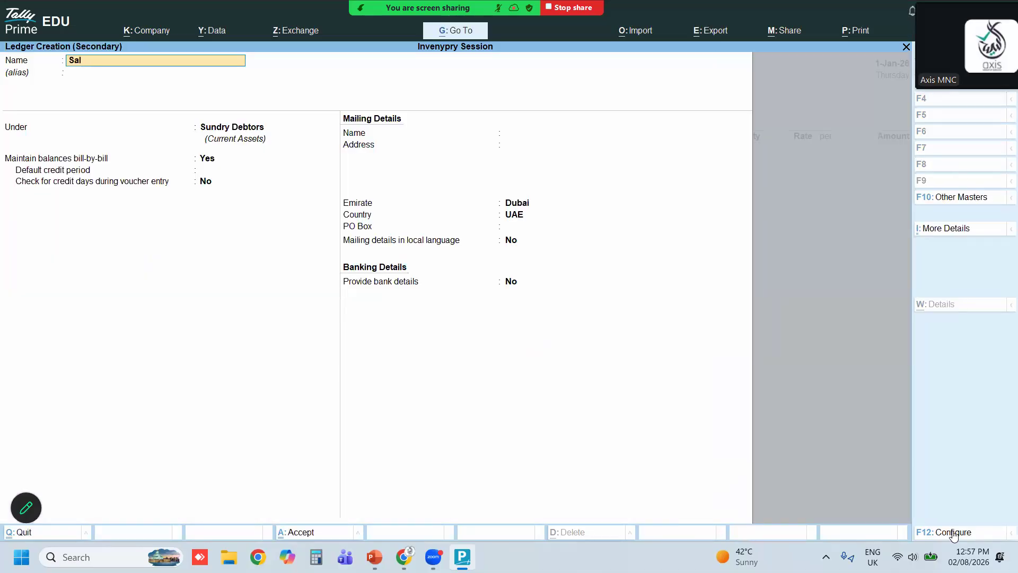
pyautogui.press('BackSpace')
pyautogui.press('BackSpace')
pyautogui.press('BackSpace')
pyautogui.press('BackSpace')
pyautogui.press('BackSpace')
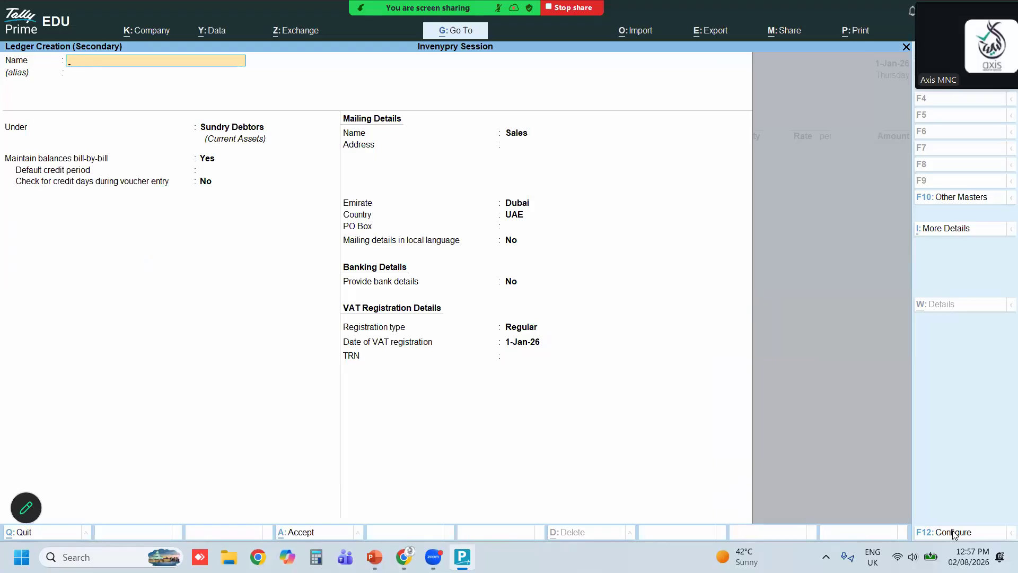
pyautogui.press('Escape')
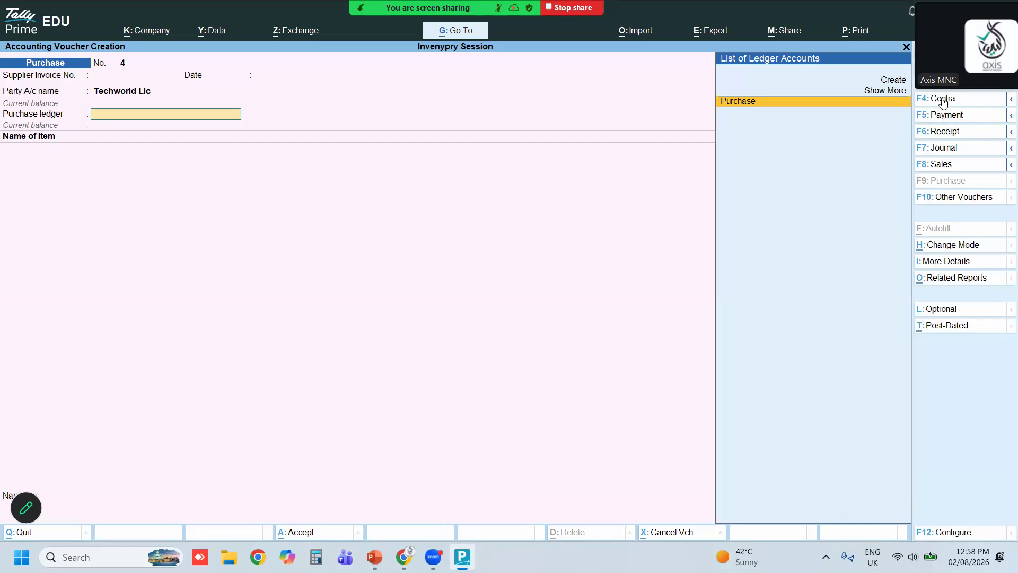
# Switch the voucher to a Sales voucher for Techworld Llc and choose Sale S as the sales ledger
pyautogui.click(964, 168)
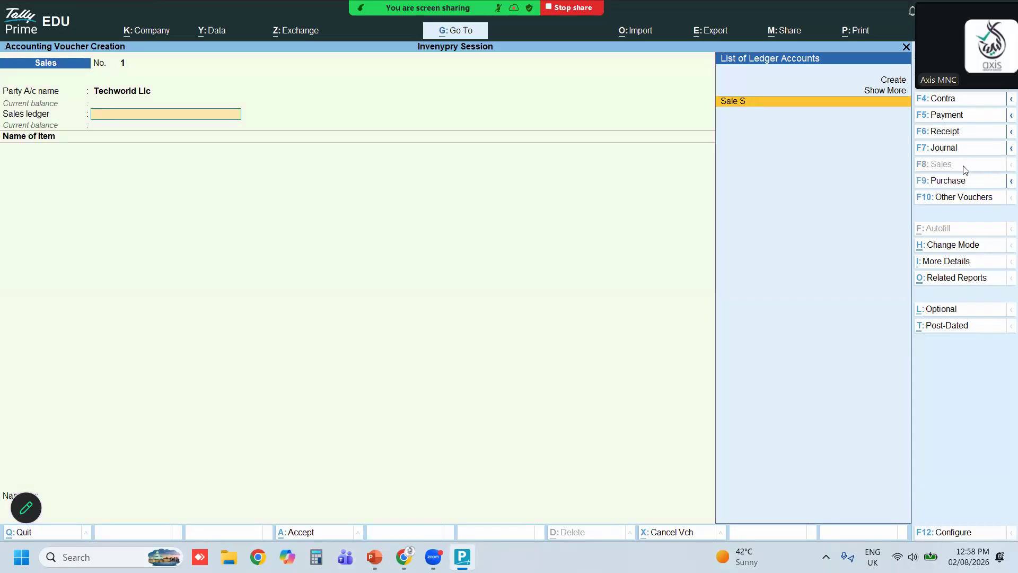
pyautogui.press('Return')
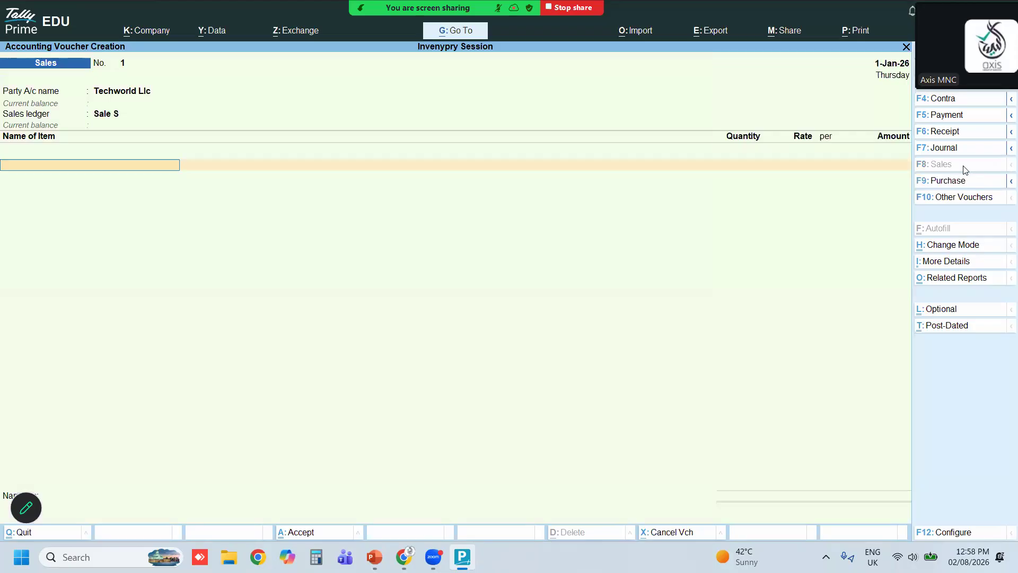
# Add Samsungmobile from Dubai Warehouse, 12 Nos at a rate of 3,500, to the sales voucher
pyautogui.press('Down')
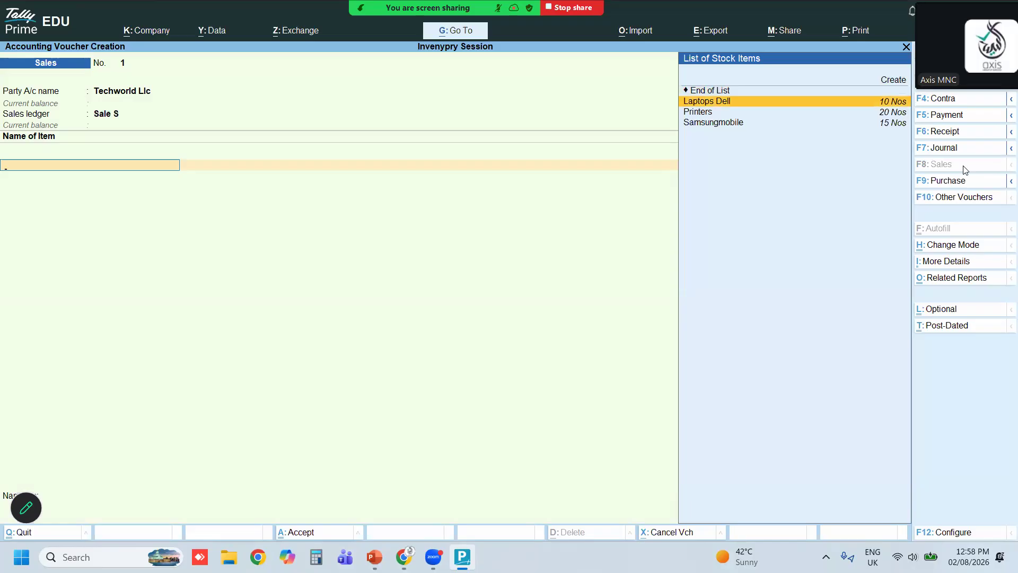
pyautogui.press('Down')
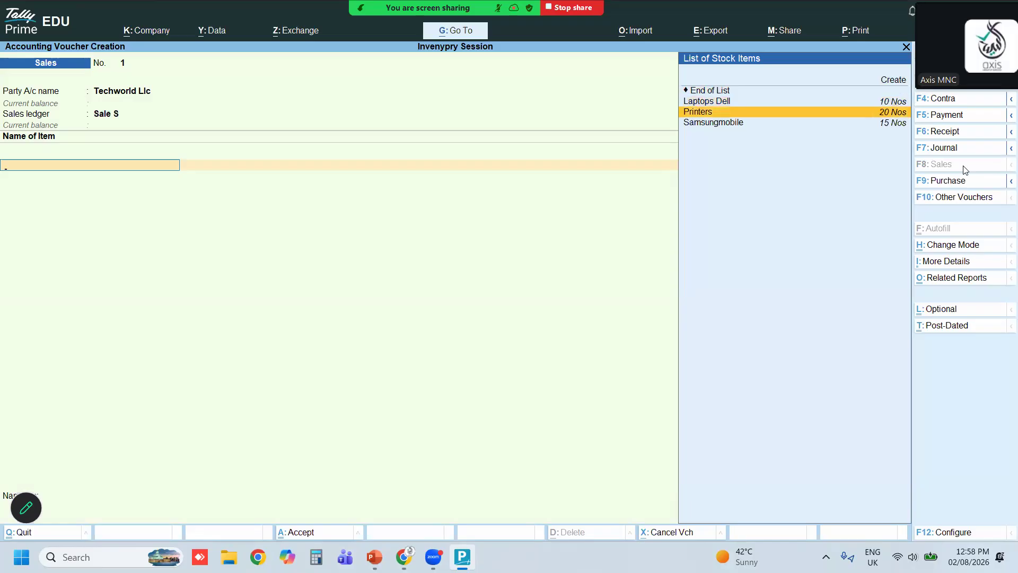
pyautogui.press('Down')
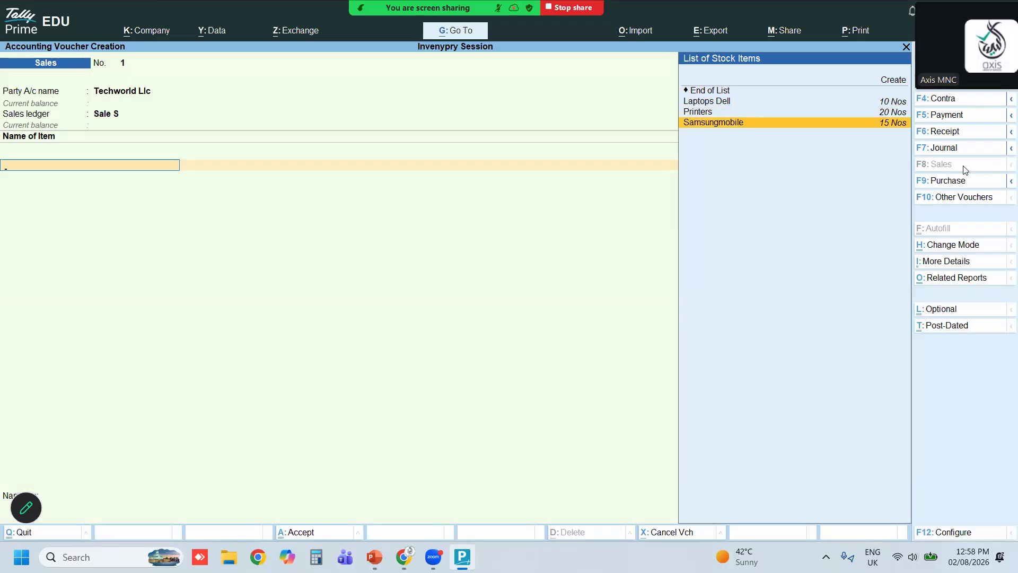
pyautogui.press('Return')
pyautogui.press('Return')
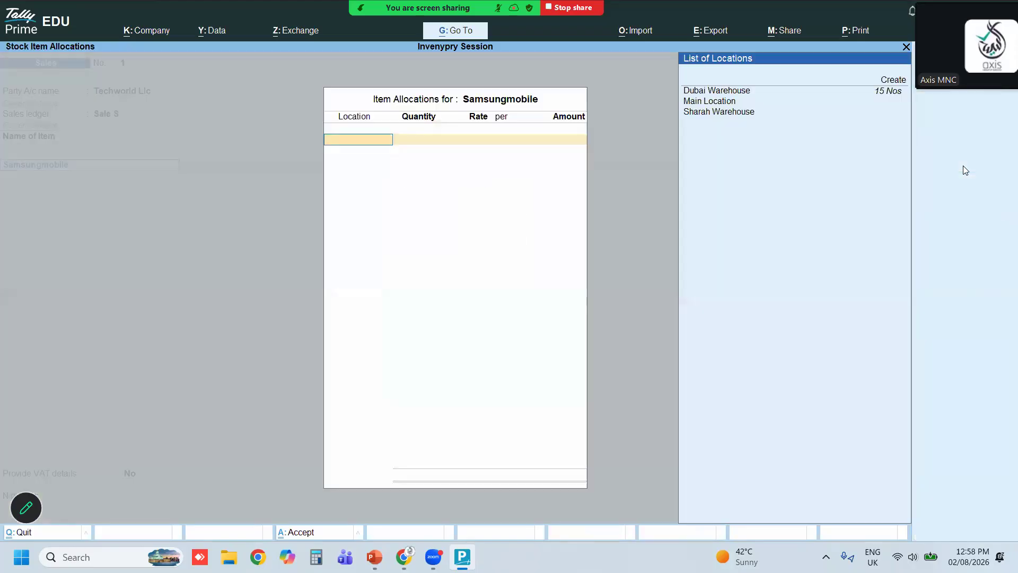
pyautogui.press('Down')
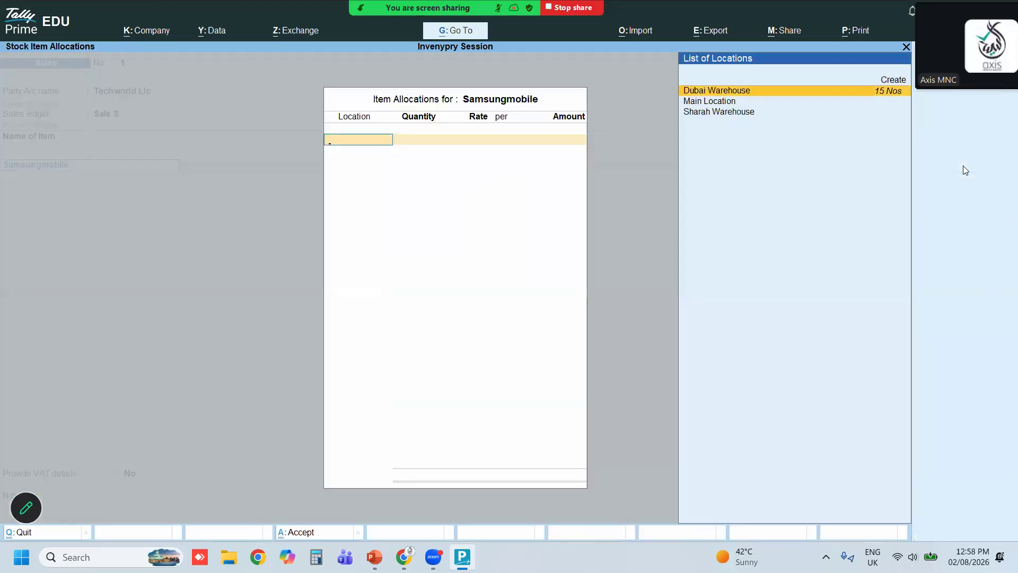
pyautogui.press('Return')
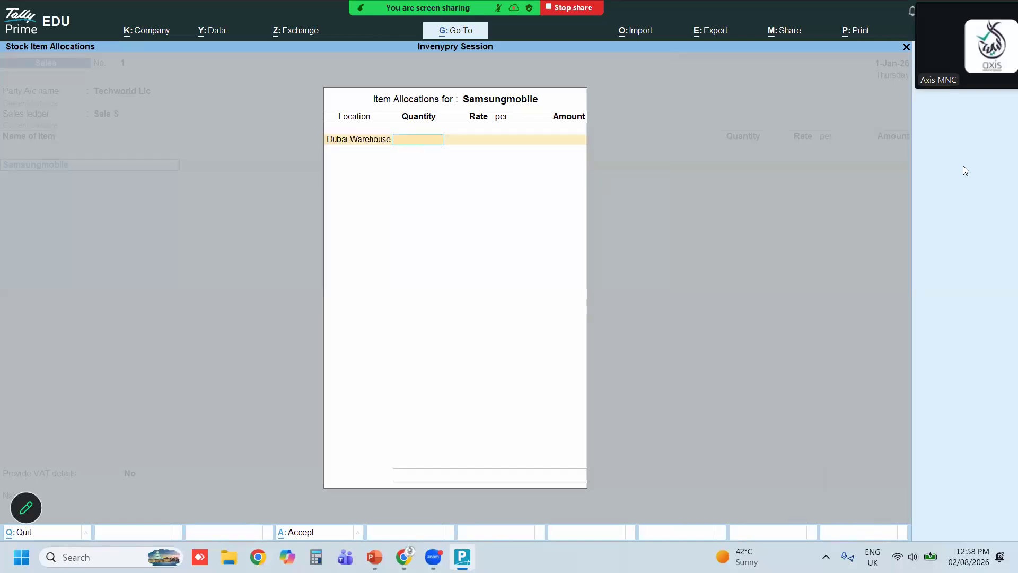
pyautogui.write('12')
pyautogui.press('Return')
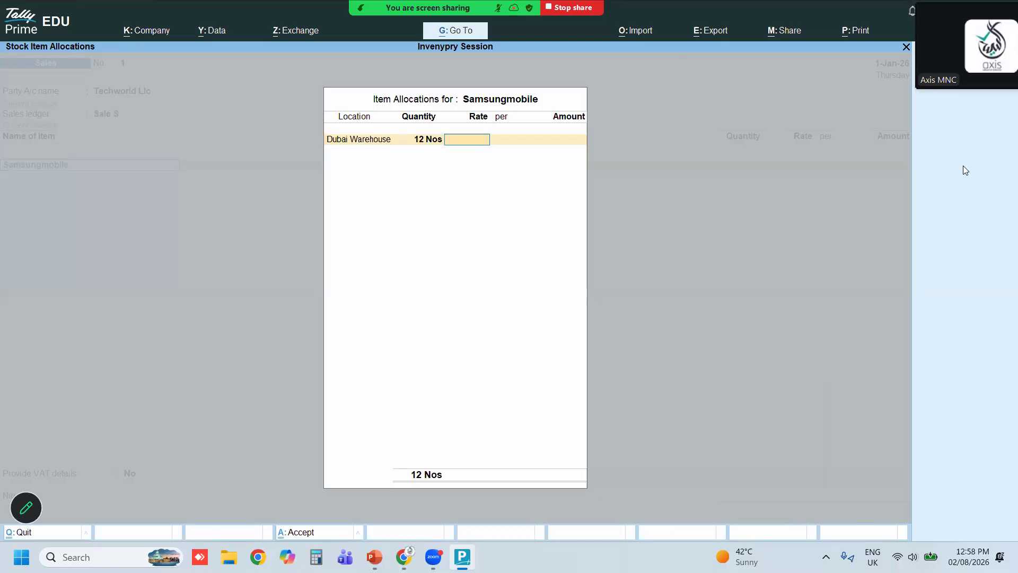
pyautogui.write('3500')
pyautogui.press('Return')
pyautogui.press('Return')
pyautogui.press('Return')
pyautogui.press('Return')
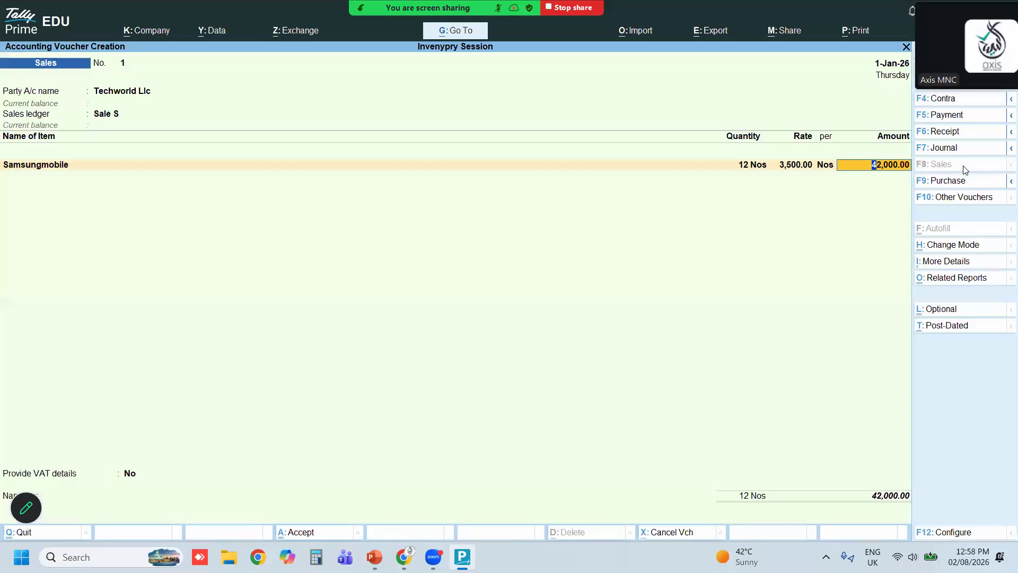
pyautogui.press('Return')
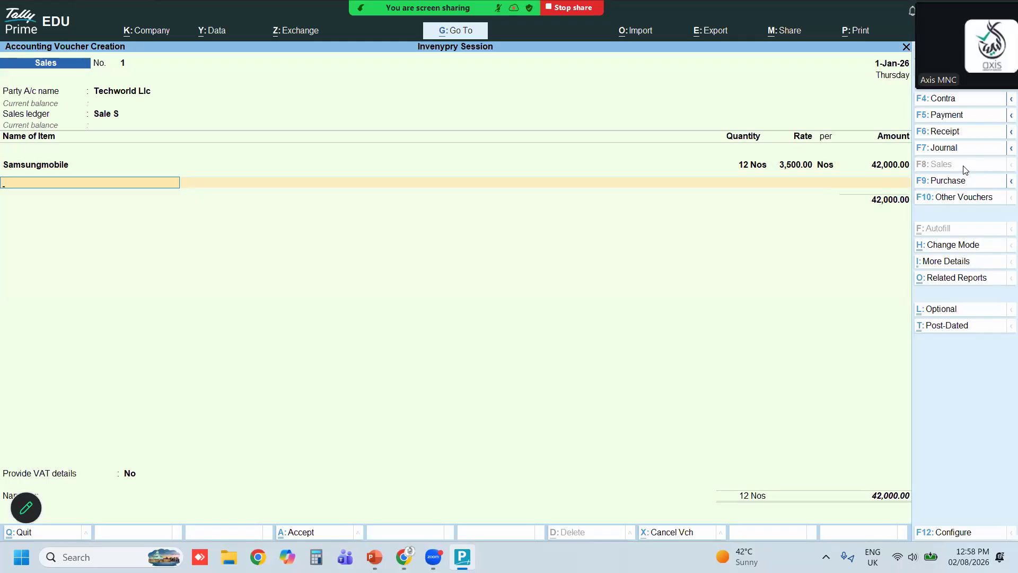
# Close the item list and save the sales voucher, dismissing the tax warning
pyautogui.press('Return')
pyautogui.press('Return')
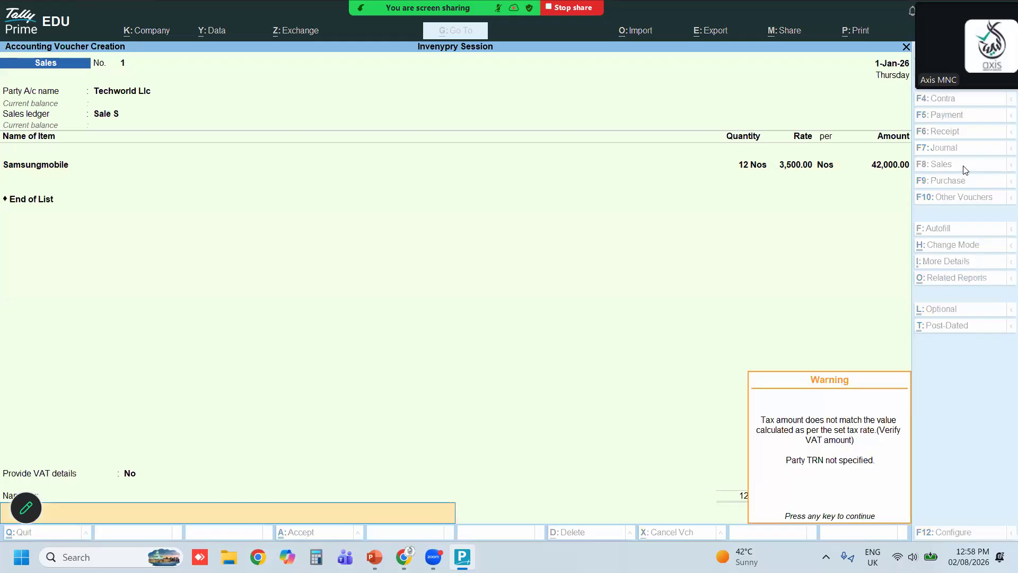
pyautogui.press('Return')
pyautogui.press('Return')
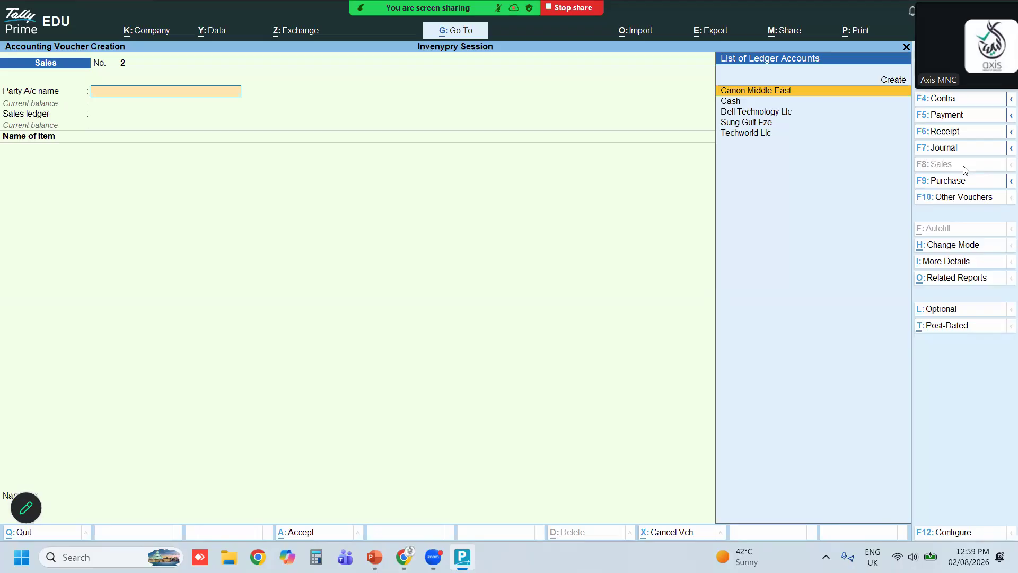
# Create a new party ledger named Future Elec under Sundry Debtors, accepting the default details
pyautogui.hotkey('alt', 'c')
pyautogui.write('Future Elec')
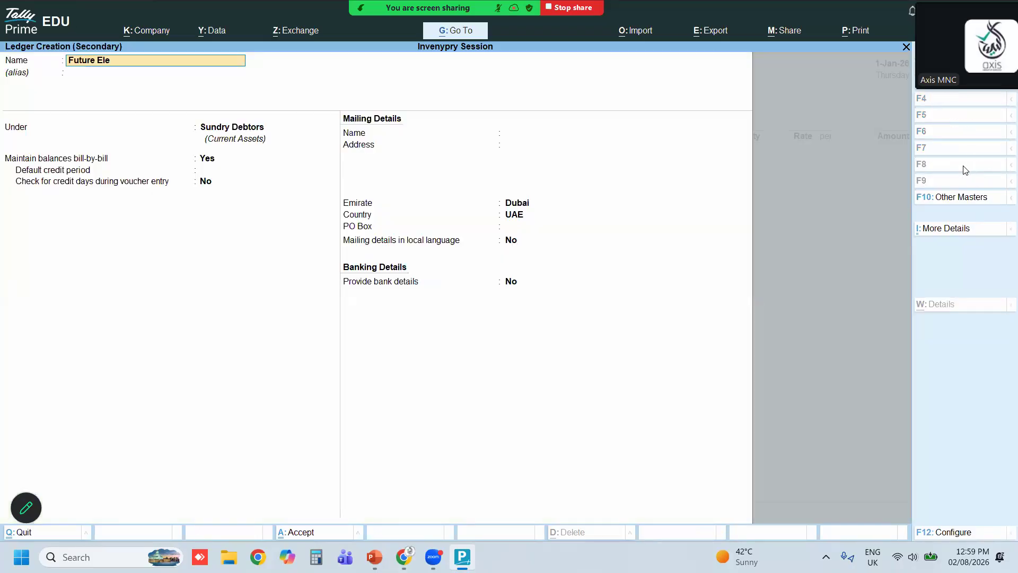
pyautogui.press('Return')
pyautogui.press('Return')
pyautogui.press('Return')
pyautogui.press('Return')
pyautogui.press('Return')
pyautogui.press('Return')
pyautogui.press('Return')
pyautogui.press('Return')
pyautogui.press('Return')
pyautogui.press('Return')
pyautogui.press('Return')
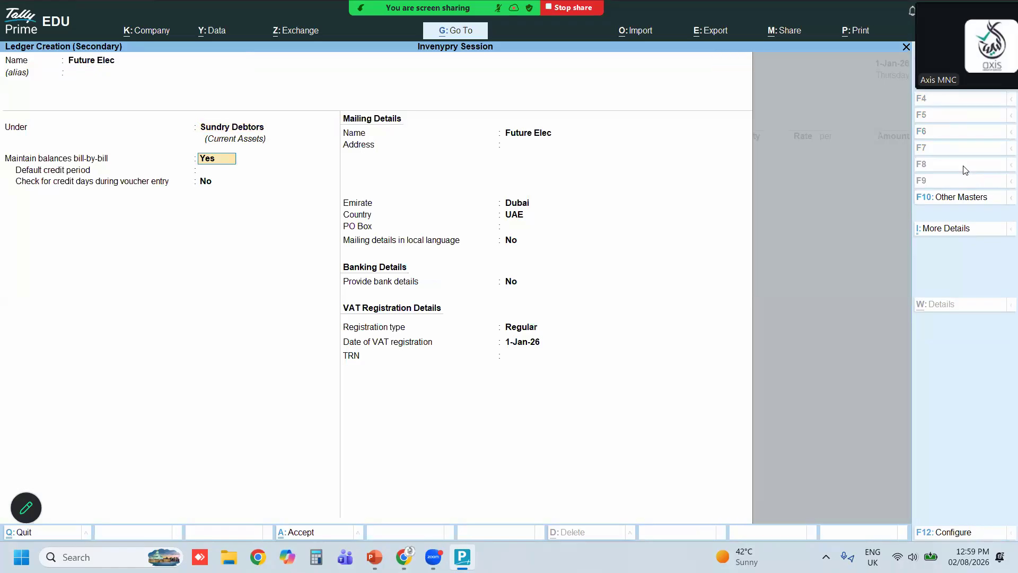
pyautogui.press('Return')
pyautogui.press('Return')
pyautogui.press('Return')
pyautogui.press('Return')
# Pass through the party's dispatch, order and export details, leaving Country to as Not Applicable
pyautogui.press('Return')
pyautogui.press('Return')
pyautogui.press('Return')
pyautogui.press('Return')
pyautogui.press('Return')
pyautogui.press('Return')
pyautogui.press('Return')
pyautogui.press('Return')
pyautogui.press('Return')
pyautogui.press('Return')
pyautogui.press('Return')
pyautogui.press('Return')
pyautogui.press('Return')
pyautogui.press('Return')
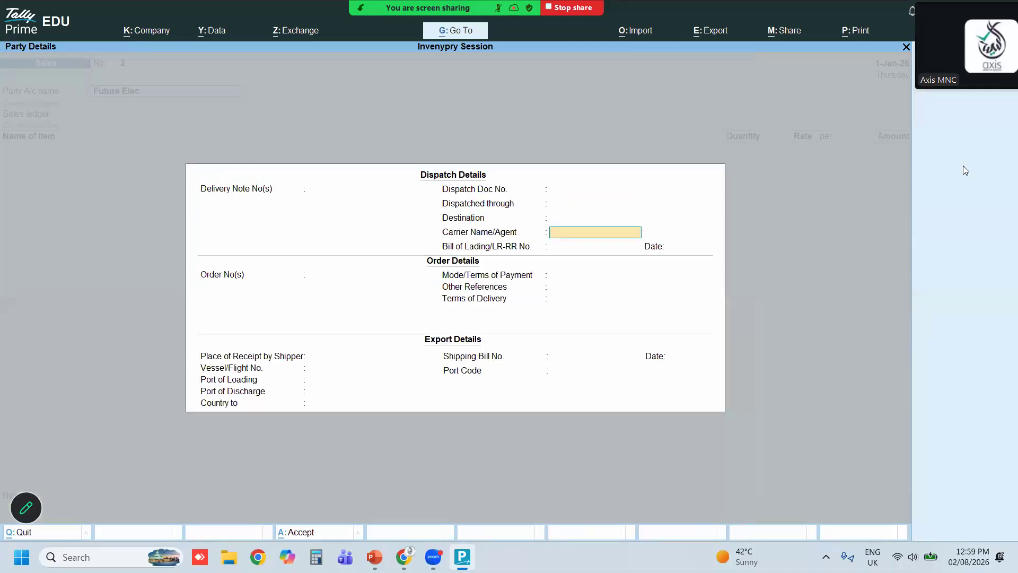
pyautogui.press('Return')
pyautogui.press('Return')
pyautogui.press('Return')
pyautogui.press('Return')
pyautogui.press('Return')
pyautogui.press('Return')
pyautogui.press('Return')
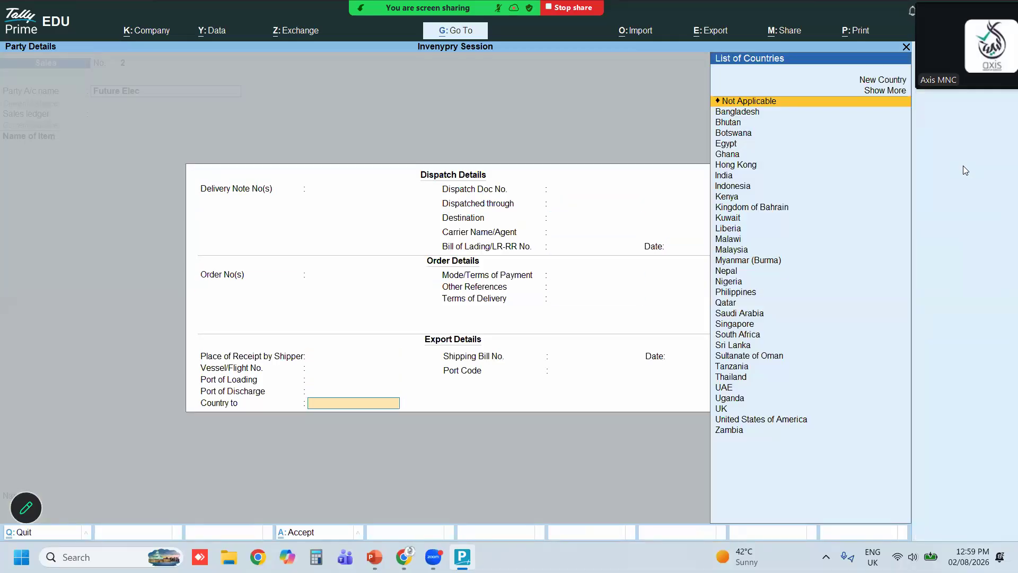
# Select Sale S as the sales ledger for the voucher
pyautogui.press('Return')
pyautogui.press('Return')
pyautogui.press('Return')
pyautogui.press('Return')
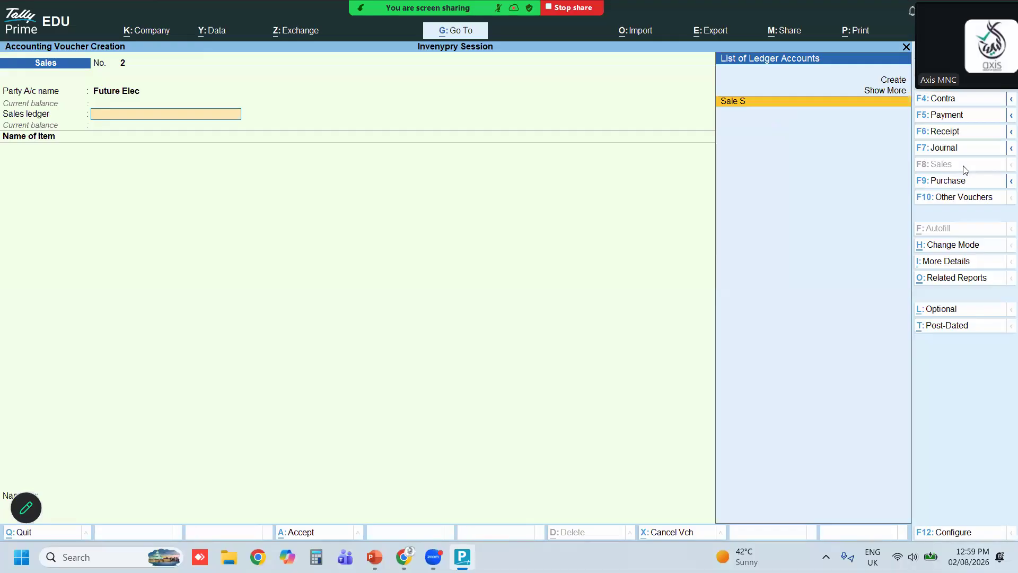
pyautogui.write('Sa')
pyautogui.press('Return')
pyautogui.press('Return')
pyautogui.press('Return')
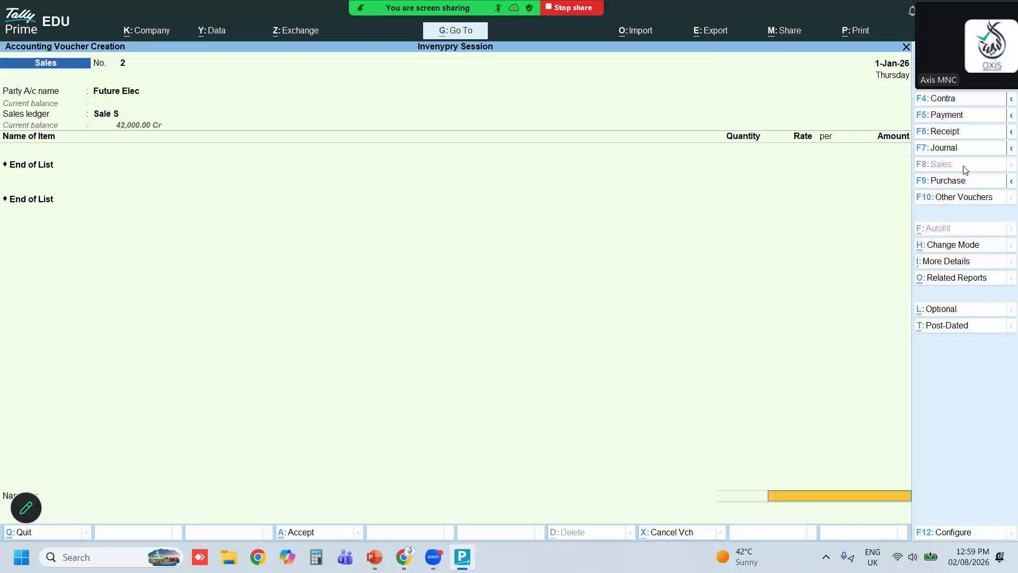
pyautogui.press('BackSpace')
pyautogui.press('BackSpace')
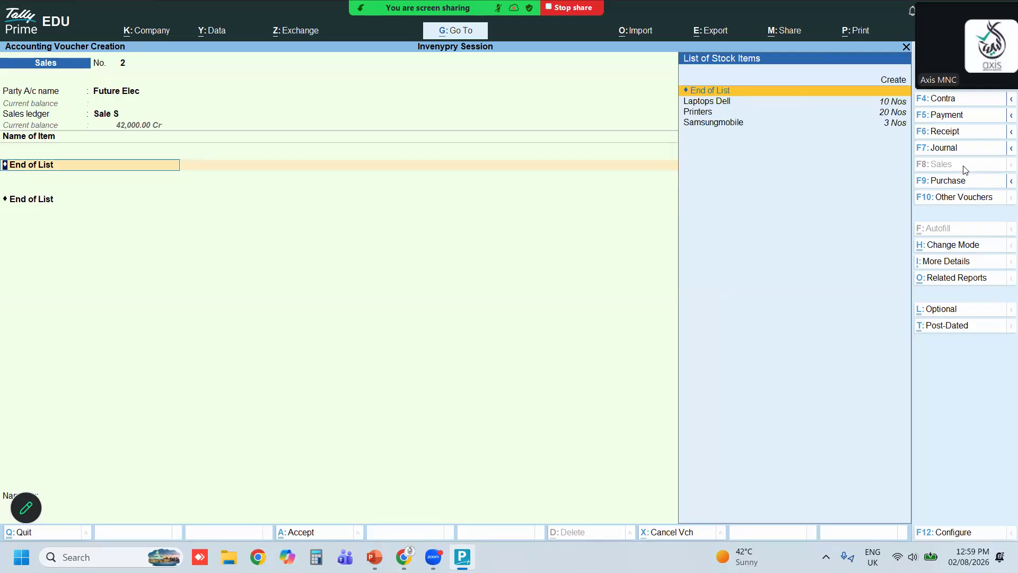
# Add Laptops Dell from Dubai Warehouse, 8 Nos at a rate of 5,550, to the sales voucher
pyautogui.press('Down')
pyautogui.press('Down')
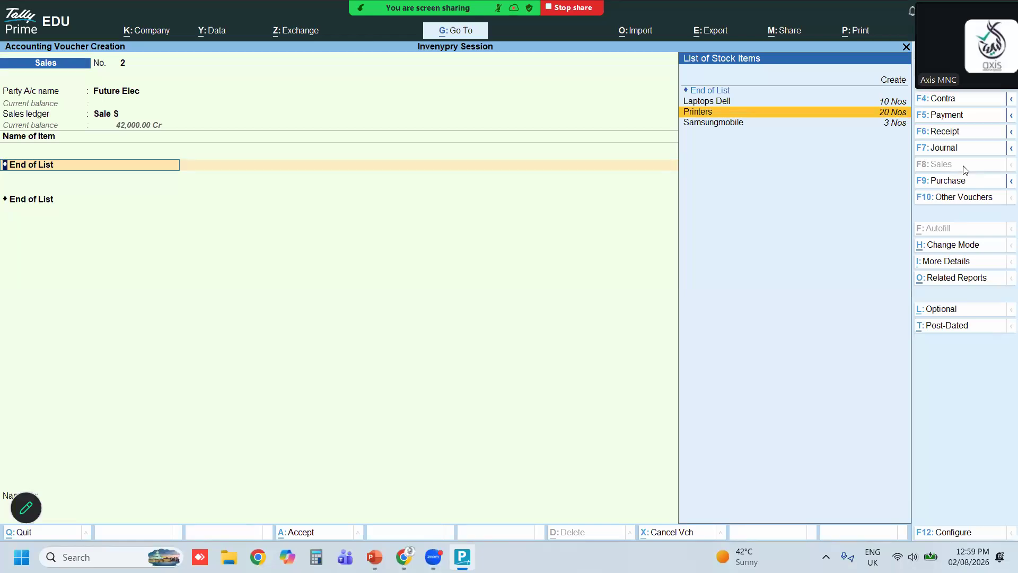
pyautogui.press('Up')
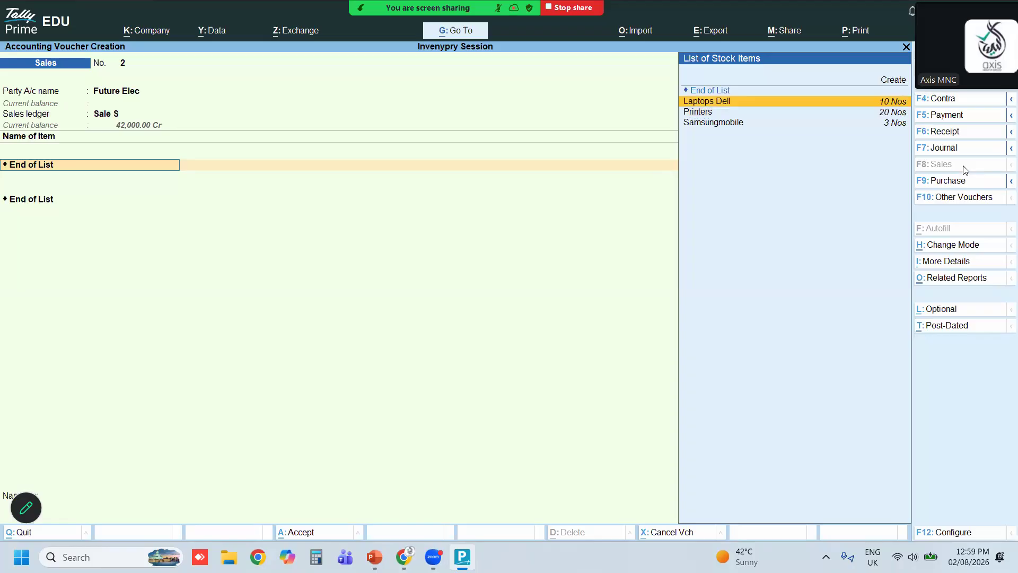
pyautogui.press('Return')
pyautogui.press('Return')
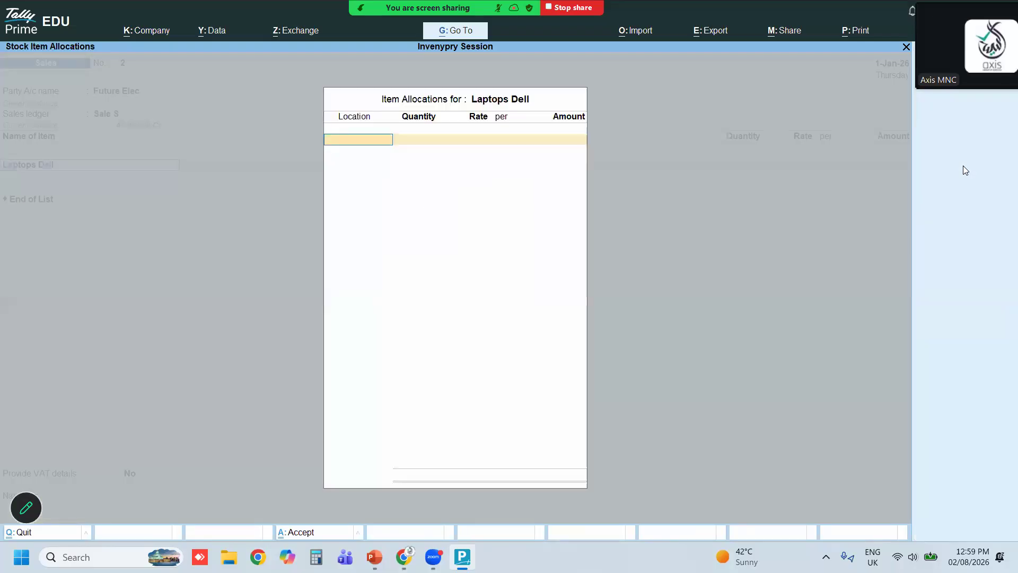
pyautogui.press('Return')
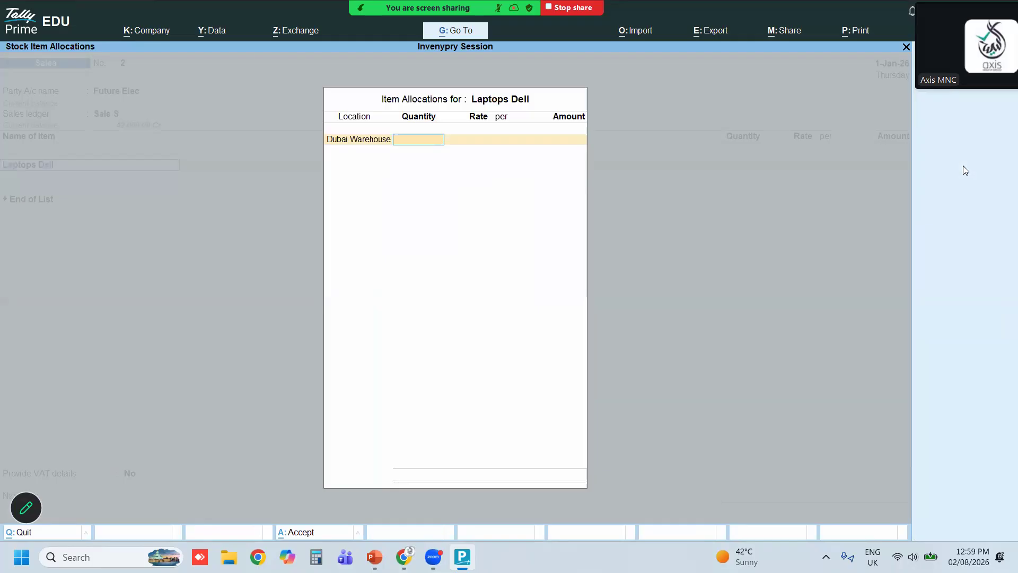
pyautogui.write('8')
pyautogui.press('Return')
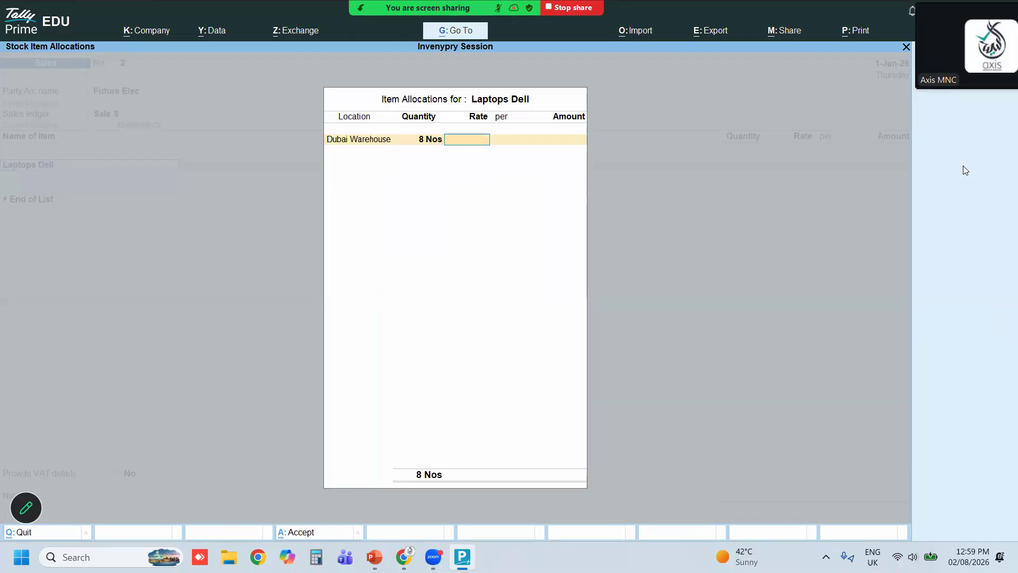
pyautogui.write('5500')
pyautogui.press('BackSpace')
pyautogui.press('BackSpace')
pyautogui.write('50')
pyautogui.press('Return')
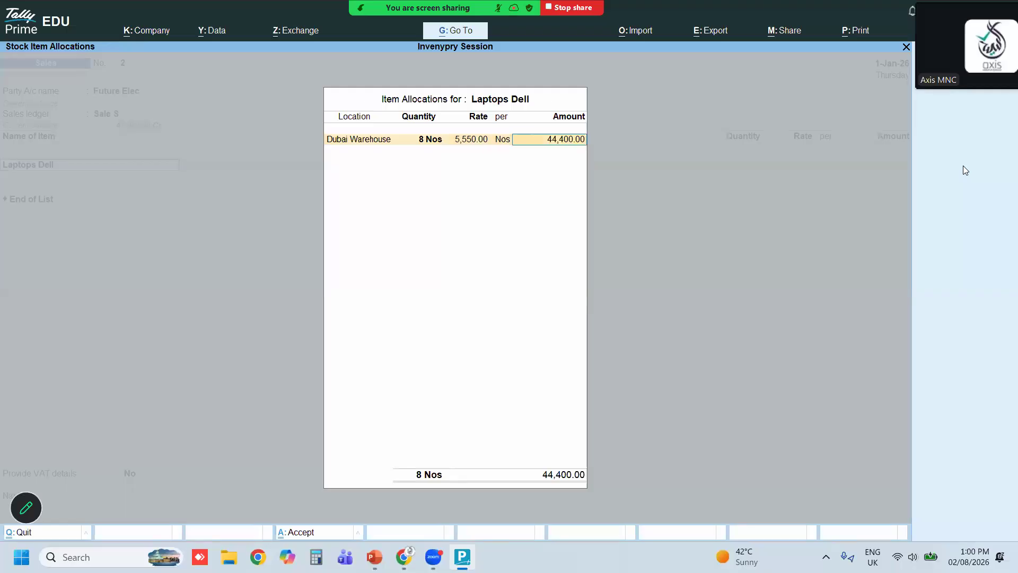
# Close the allocation and item list and save the sales voucher, dismissing the tax warning
pyautogui.press('Return')
pyautogui.press('Return')
pyautogui.press('Return')
pyautogui.press('Return')
pyautogui.press('Return')
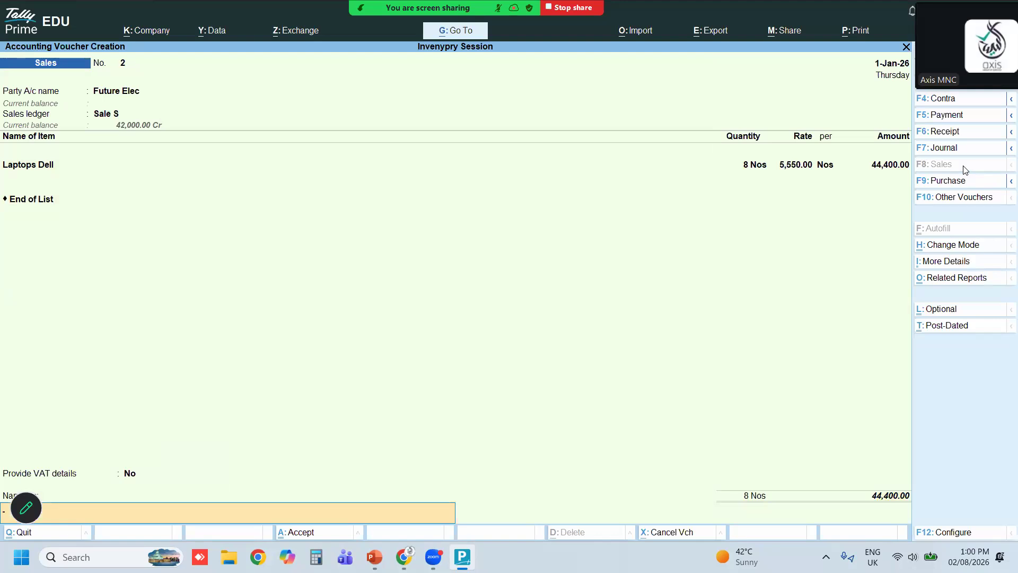
pyautogui.press('Return')
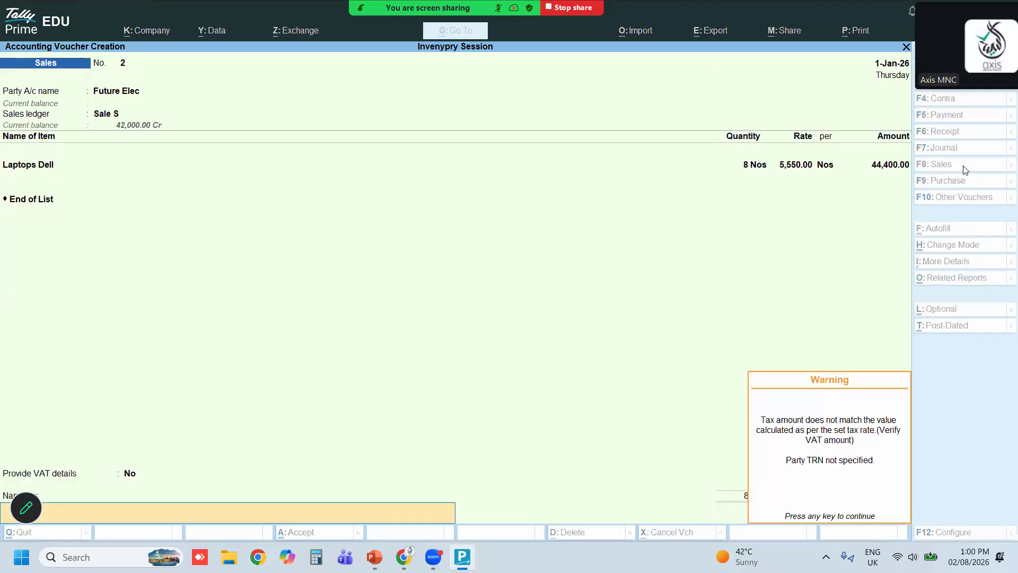
pyautogui.press('Return')
pyautogui.press('Return')
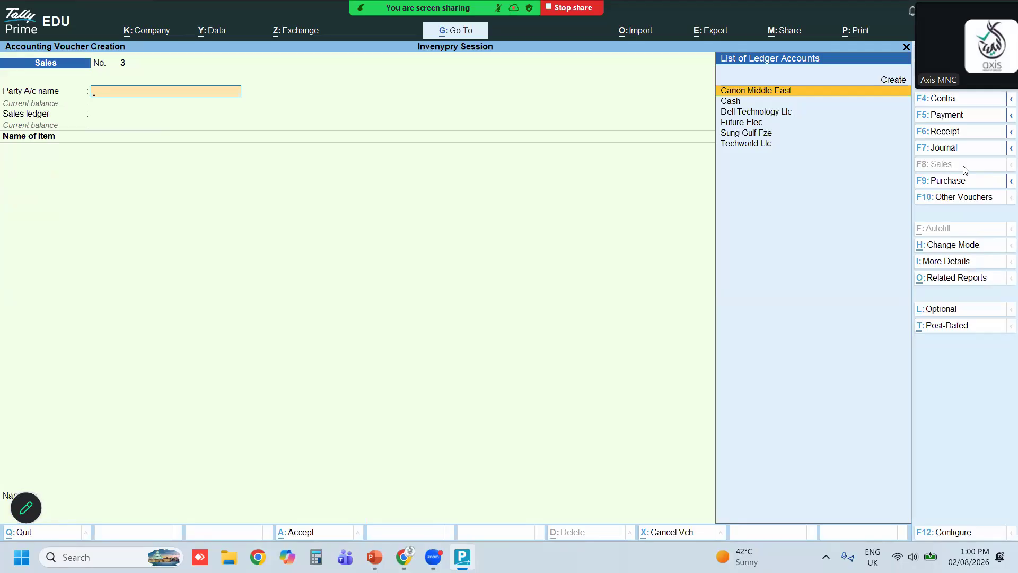
# Create a new party ledger named Office Sulutions Llc under Sundry Debtors
pyautogui.press('Up')
pyautogui.press('Return')
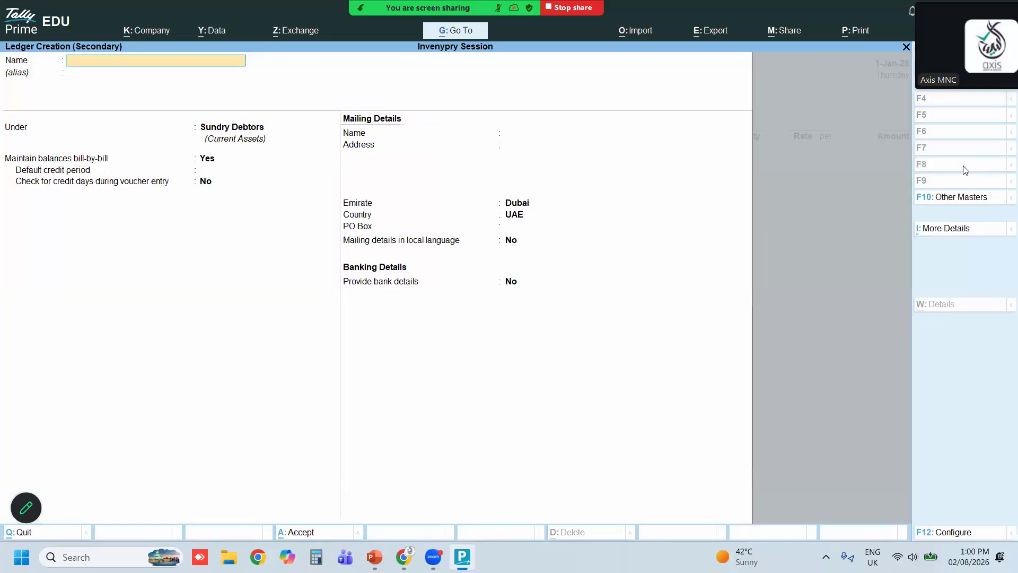
pyautogui.write('Office Sulutions Ll')
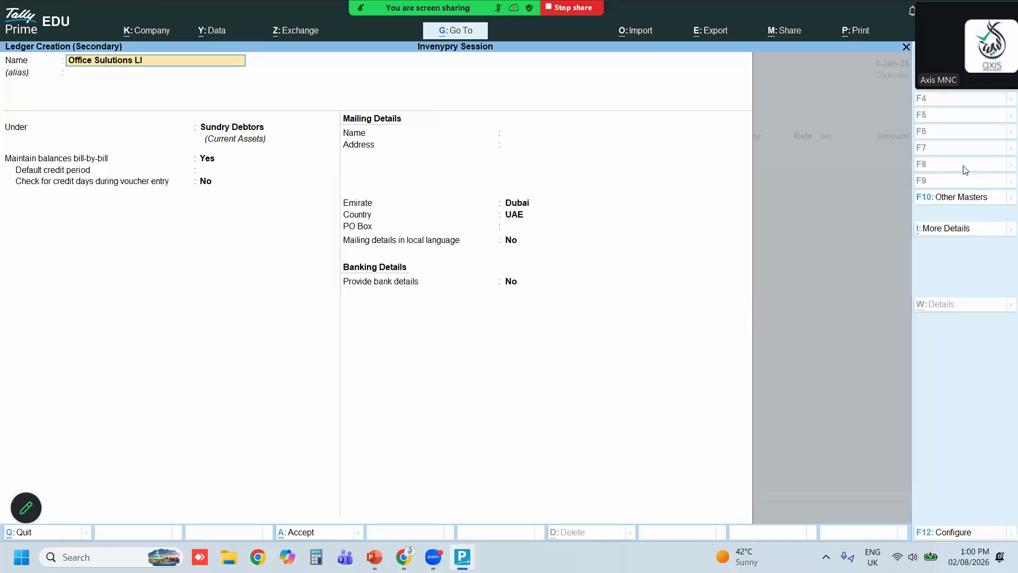
pyautogui.press('Return')
# Save the new ledger with its default details and accept the party details, leaving TRN blank
pyautogui.press('Return')
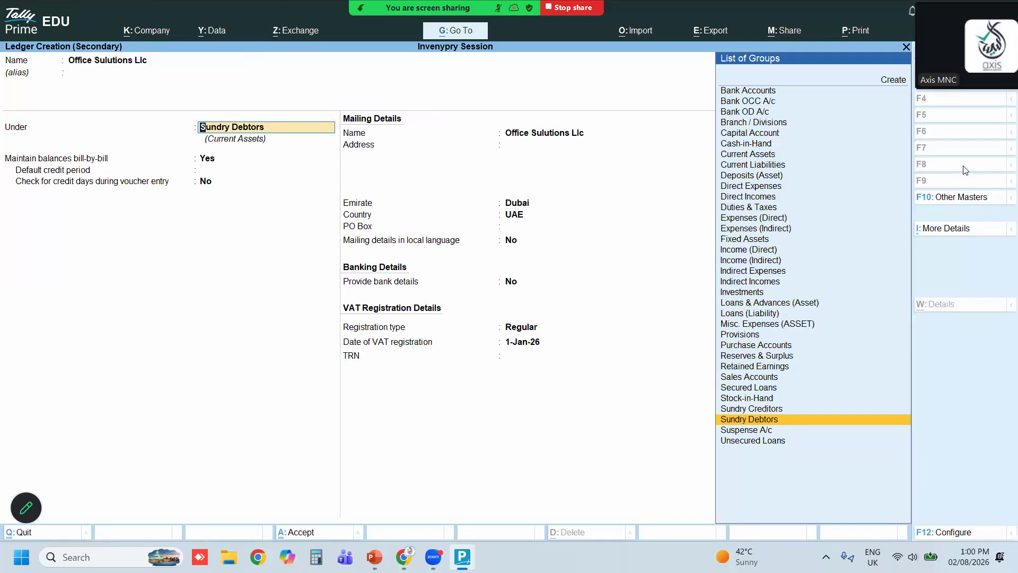
pyautogui.press('Return')
pyautogui.press('BackSpace')
pyautogui.press('Return')
pyautogui.press('Return')
pyautogui.press('Return')
pyautogui.press('Return')
pyautogui.press('Return')
pyautogui.press('Return')
pyautogui.press('Return')
pyautogui.press('Return')
pyautogui.press('Return')
pyautogui.press('Return')
pyautogui.press('Return')
pyautogui.press('Return')
pyautogui.press('Return')
pyautogui.press('Return')
pyautogui.press('Return')
pyautogui.press('Return')
pyautogui.press('Return')
pyautogui.press('Return')
pyautogui.press('Return')
pyautogui.press('Return')
pyautogui.press('Return')
pyautogui.press('Return')
pyautogui.press('Return')
pyautogui.press('Return')
pyautogui.press('Return')
pyautogui.press('Return')
pyautogui.press('Return')
pyautogui.press('Return')
pyautogui.press('Return')
pyautogui.press('Return')
pyautogui.press('Return')
pyautogui.press('Return')
pyautogui.press('Return')
pyautogui.press('Return')
pyautogui.press('Return')
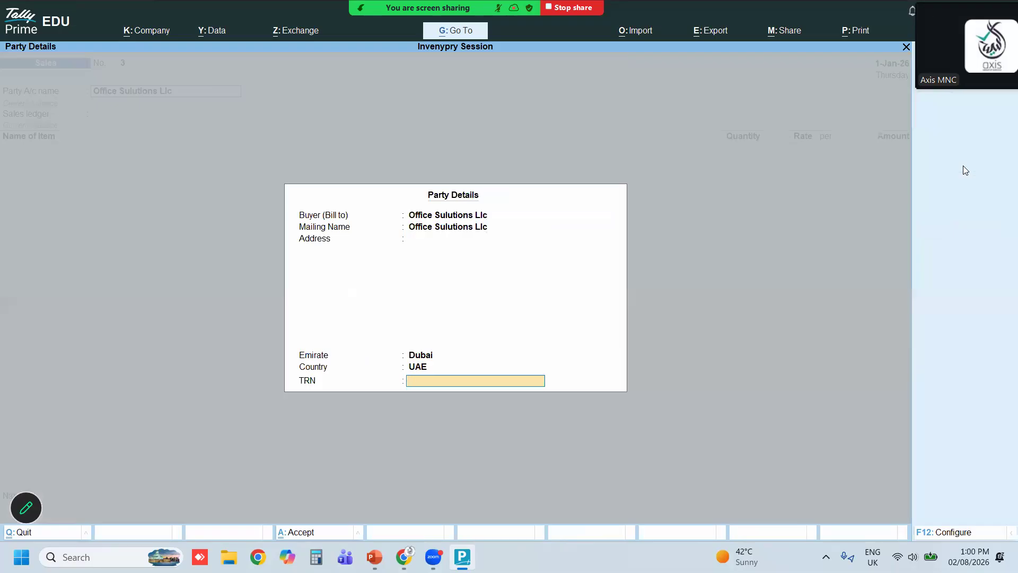
pyautogui.press('Return')
pyautogui.press('Return')
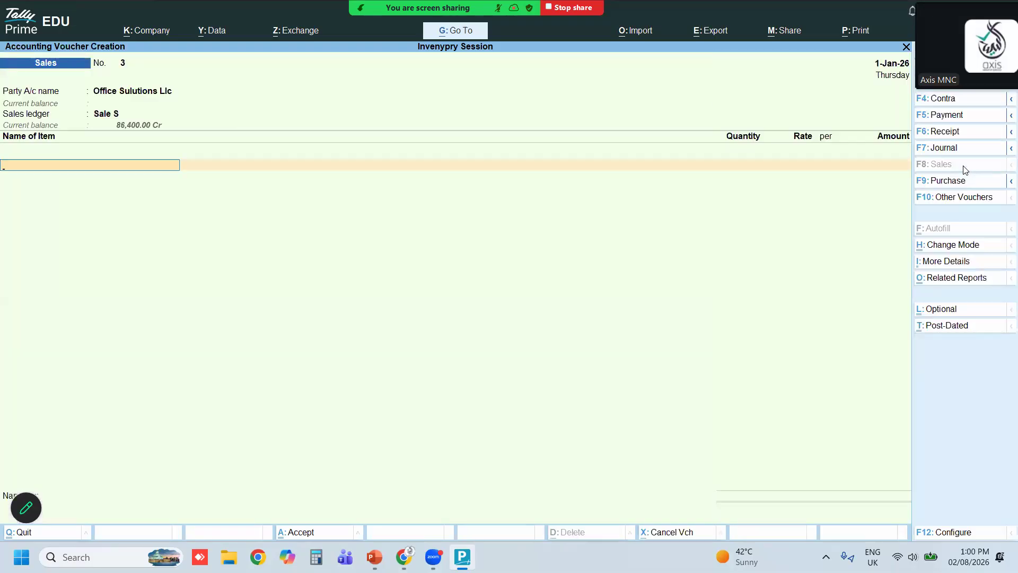
# Add Printers to the sales voucher, allocating it to Dubai Warehouse
pyautogui.write('Printers')
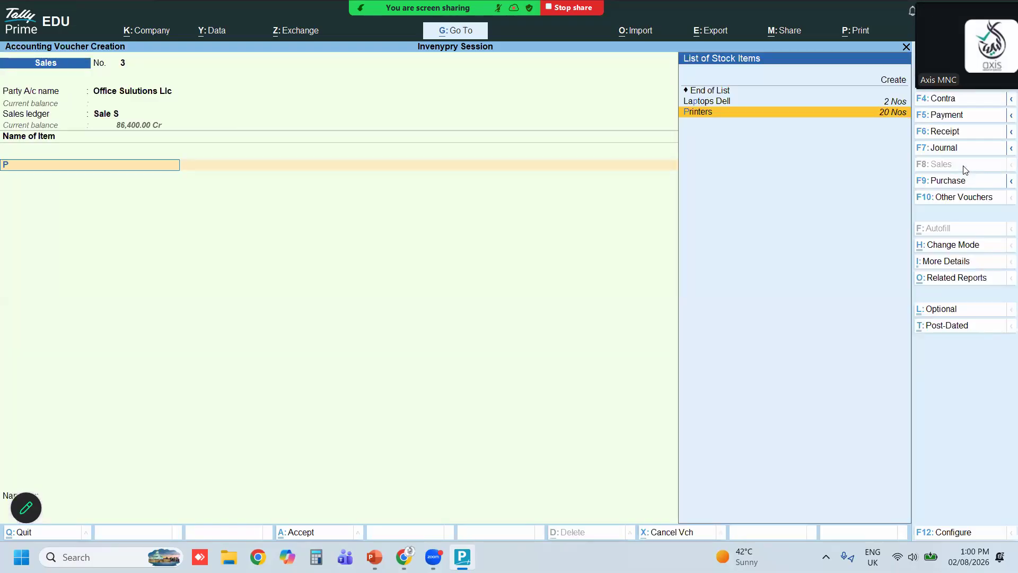
pyautogui.press('Return')
pyautogui.press('Return')
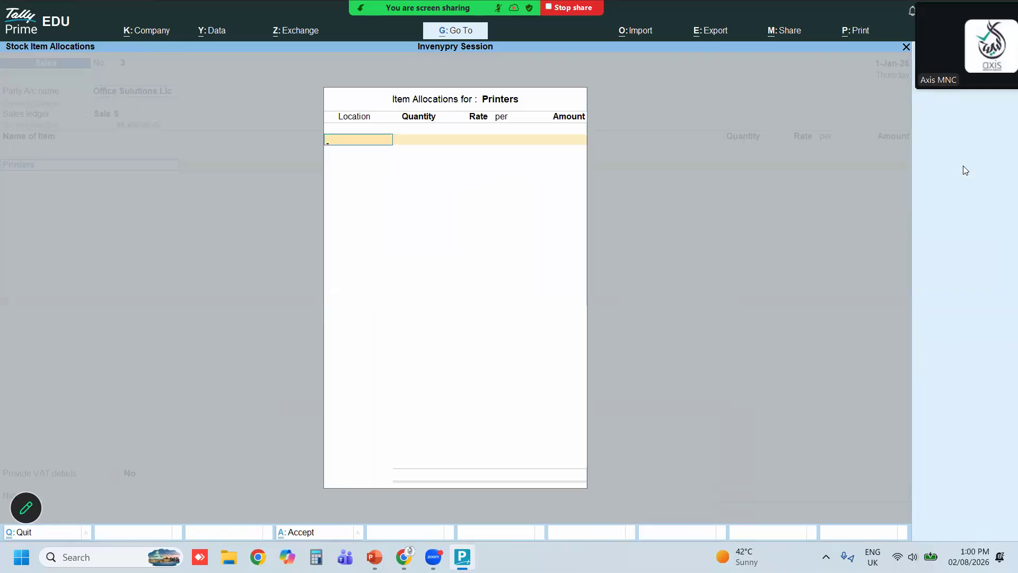
pyautogui.press('Return')
pyautogui.press('Return')
pyautogui.press('Return')
pyautogui.press('Return')
pyautogui.press('Return')
pyautogui.press('Return')
pyautogui.press('space')
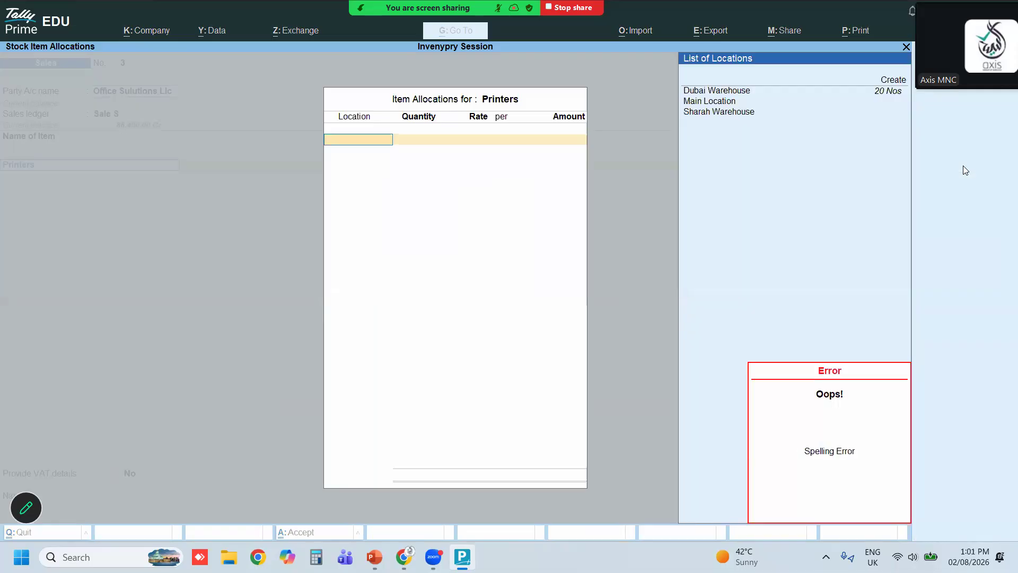
pyautogui.press('Down')
pyautogui.press('Up')
pyautogui.press('Return')
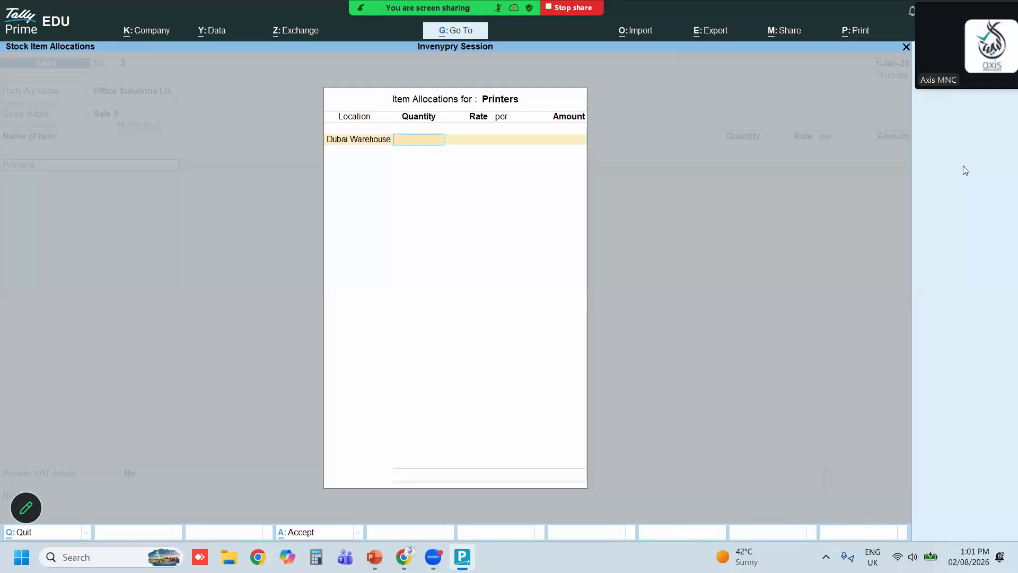
pyautogui.press('Return')
pyautogui.press('Return')
pyautogui.press('Return')
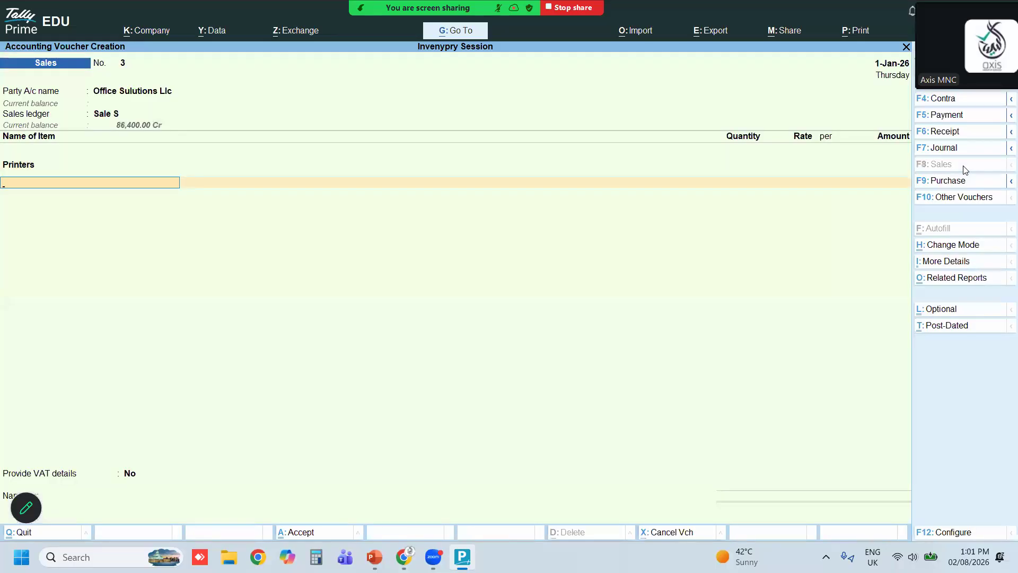
# Reopen the Printers allocation at Dubai Warehouse and enter an amount of 9,000 without a quantity
pyautogui.press('Up')
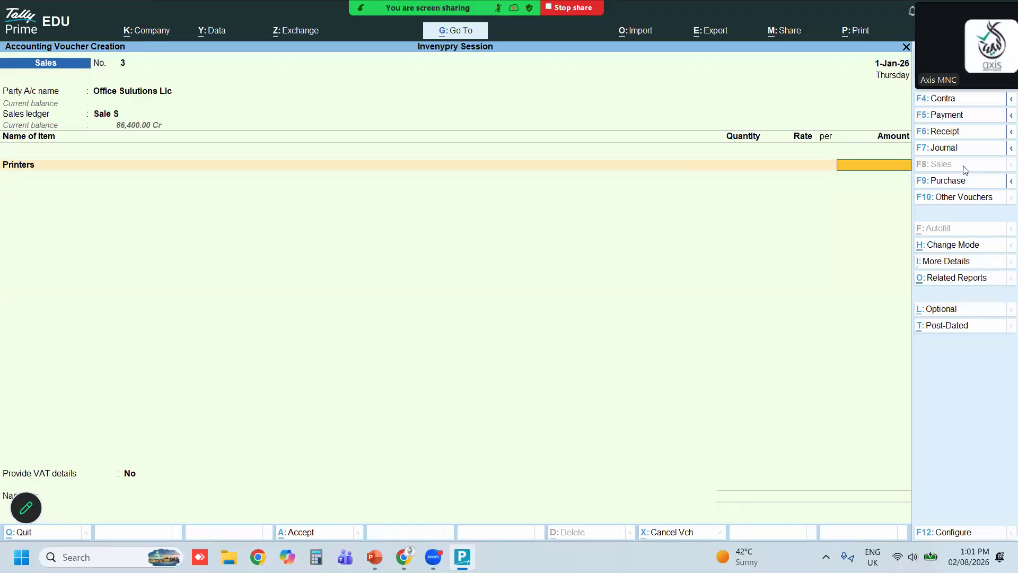
pyautogui.press('Return')
pyautogui.press('Return')
pyautogui.press('Up')
pyautogui.press('BackSpace')
pyautogui.press('Delete')
pyautogui.write('P')
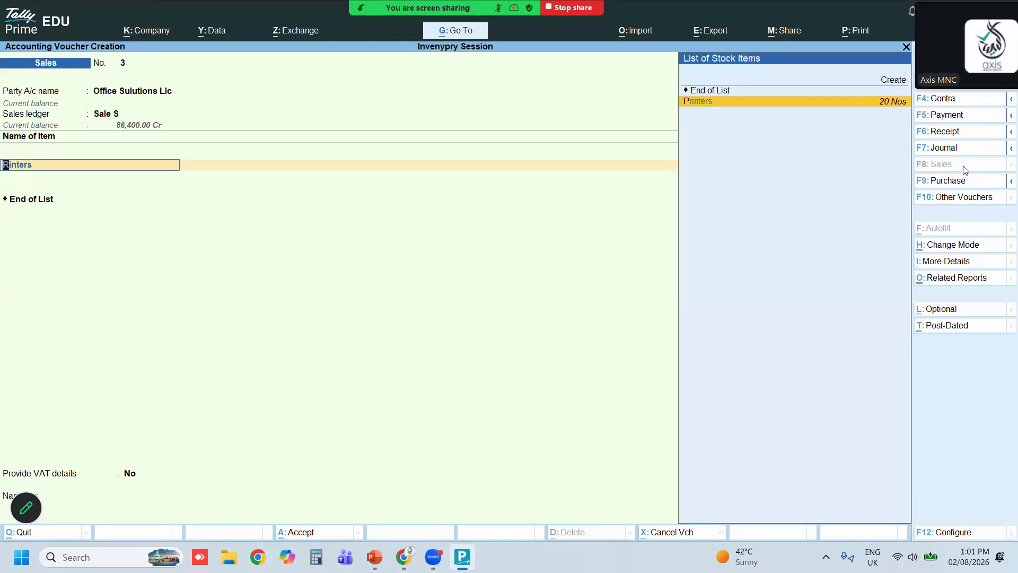
pyautogui.press('Return')
pyautogui.press('Return')
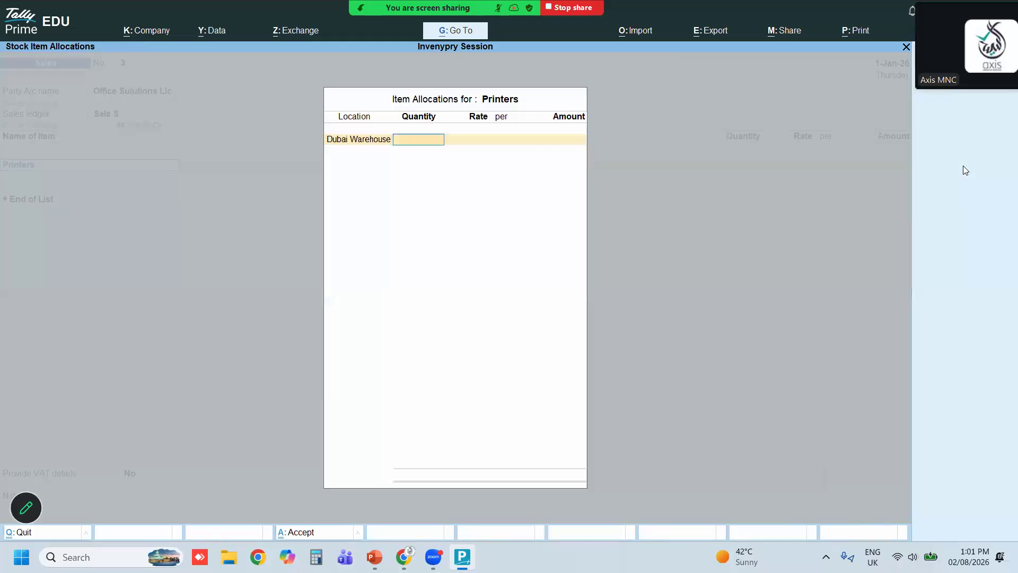
pyautogui.press('Return')
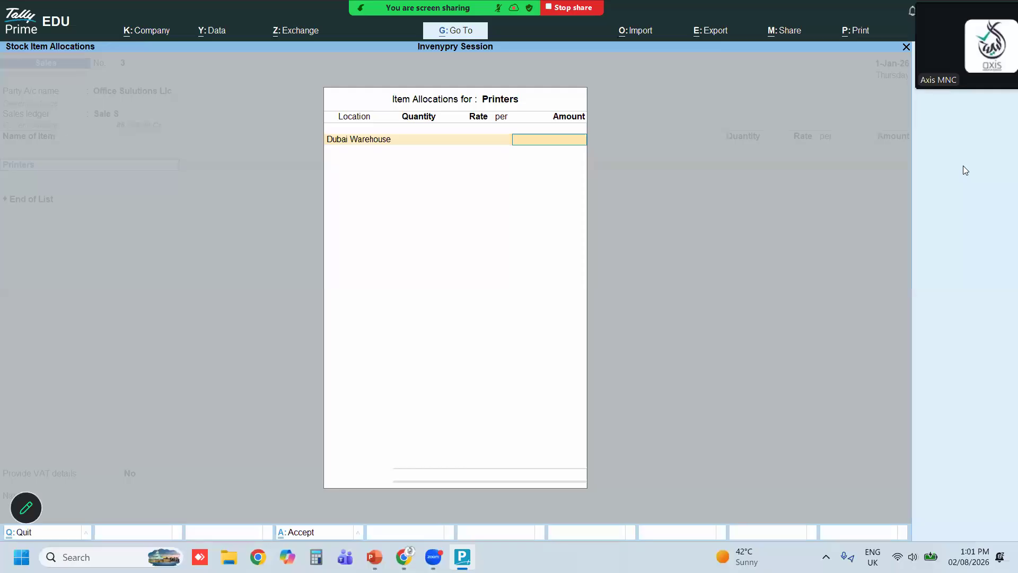
pyautogui.write('8555')
pyautogui.press('BackSpace')
pyautogui.press('BackSpace')
pyautogui.press('BackSpace')
pyautogui.press('BackSpace')
pyautogui.write('9000')
pyautogui.press('Return')
pyautogui.press('Return')
pyautogui.press('Return')
pyautogui.press('Return')
pyautogui.press('Return')
pyautogui.press('Return')
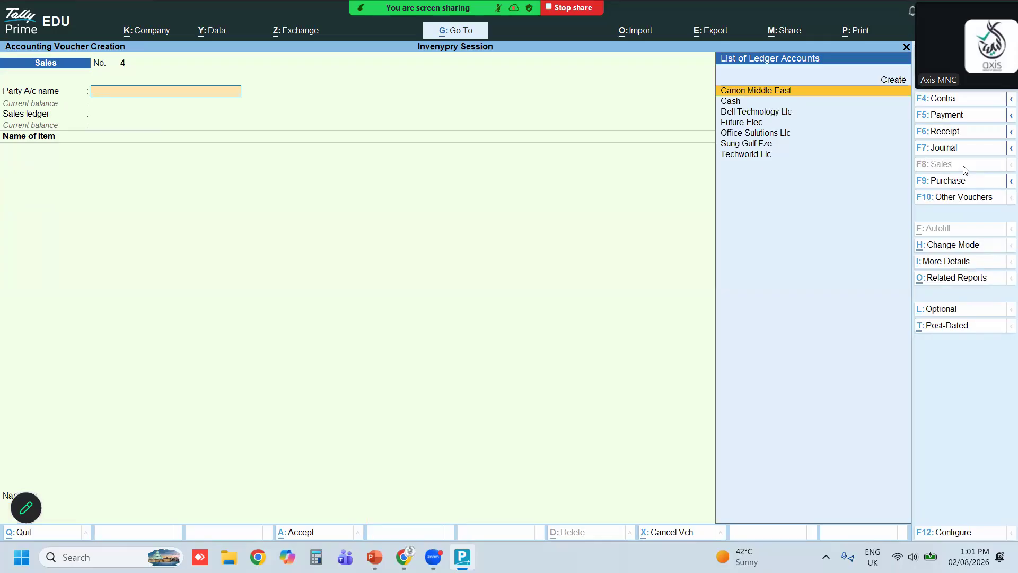
# Open the Profit & Loss A/c report and expand it to the detailed view
pyautogui.press('Escape')
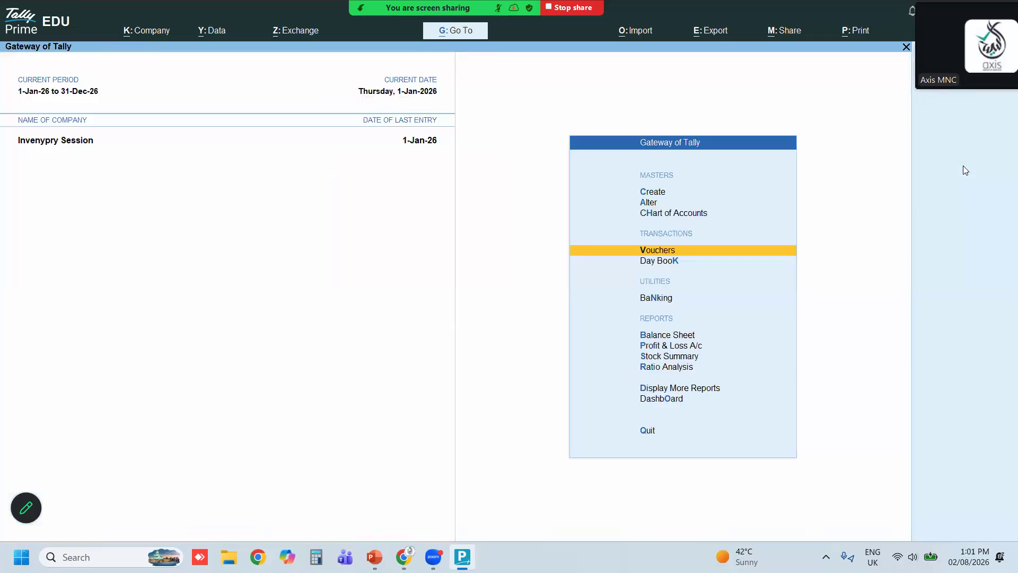
pyautogui.press('Down')
pyautogui.press('Down')
pyautogui.press('Down')
pyautogui.press('Down')
pyautogui.press('Return')
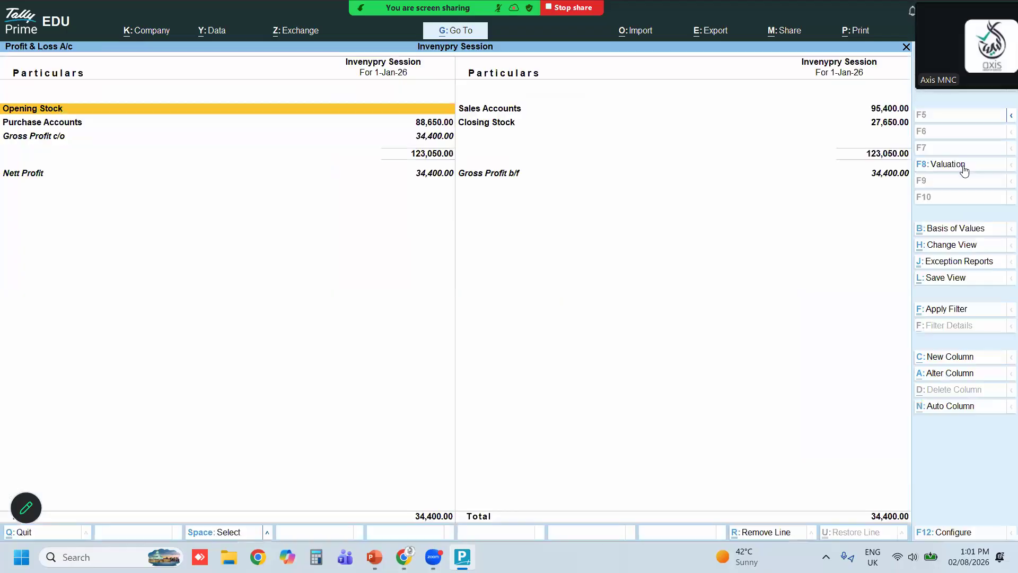
pyautogui.hotkey('alt', 'F5')
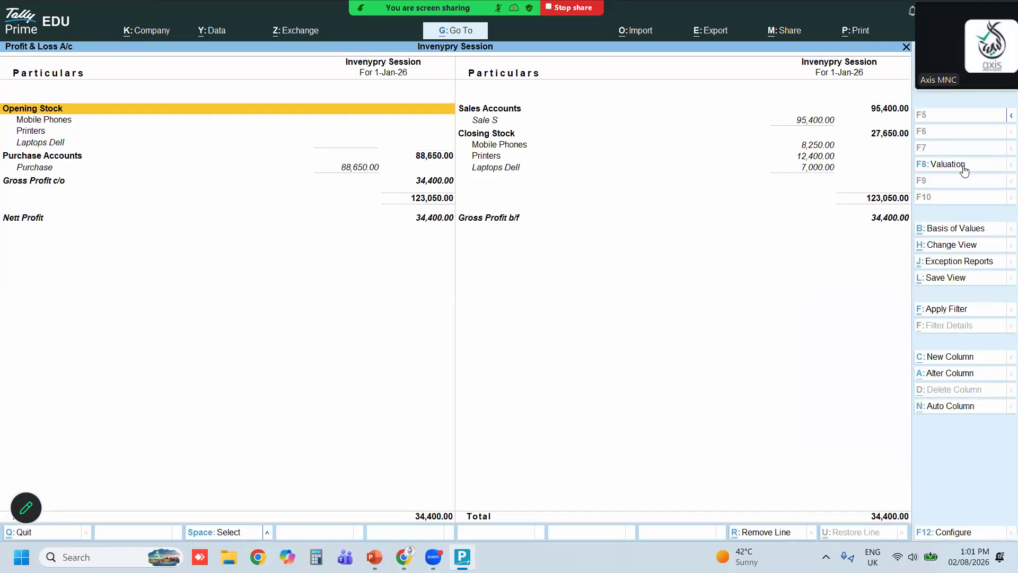
# Open the Stock Summary report
pyautogui.press('Escape')
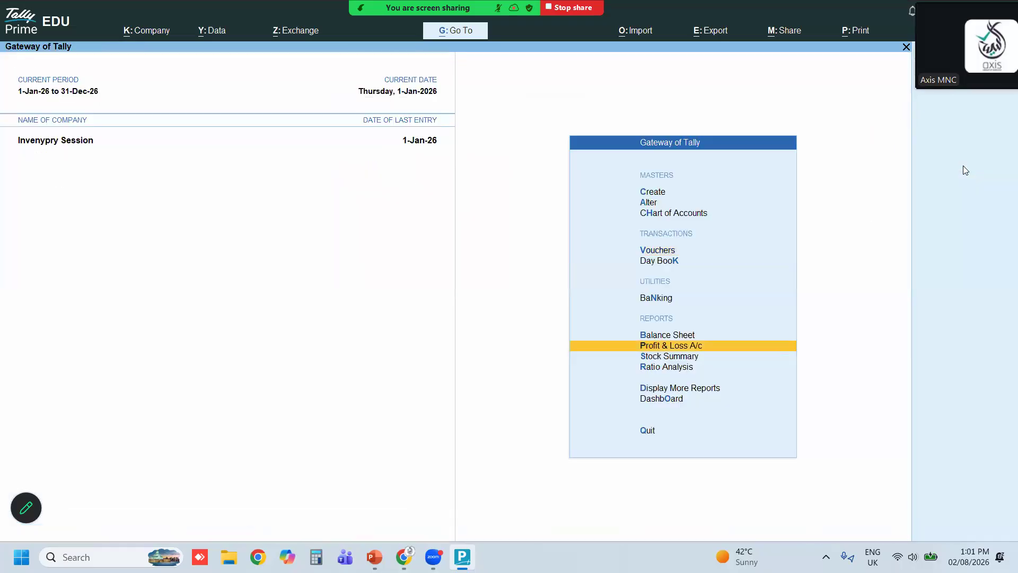
pyautogui.press('Down')
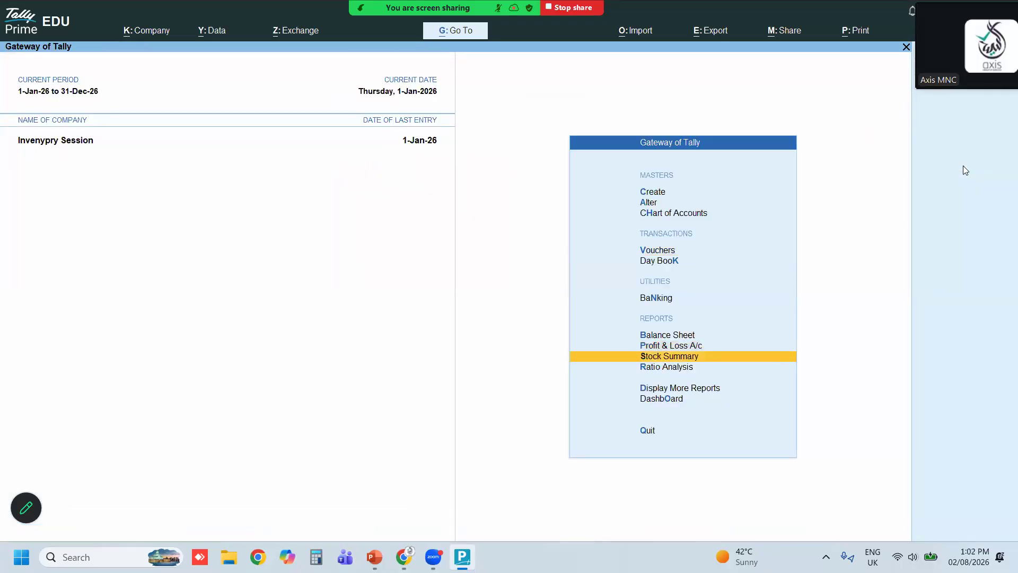
pyautogui.press('Return')
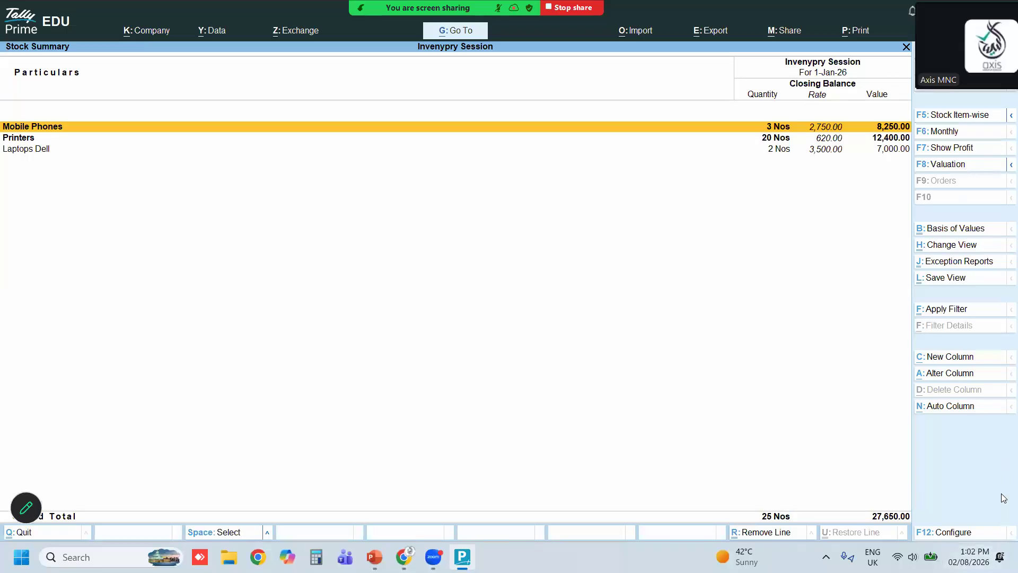
pyautogui.hotkey('alt', 'Tab')
pyautogui.click(1001, 553)
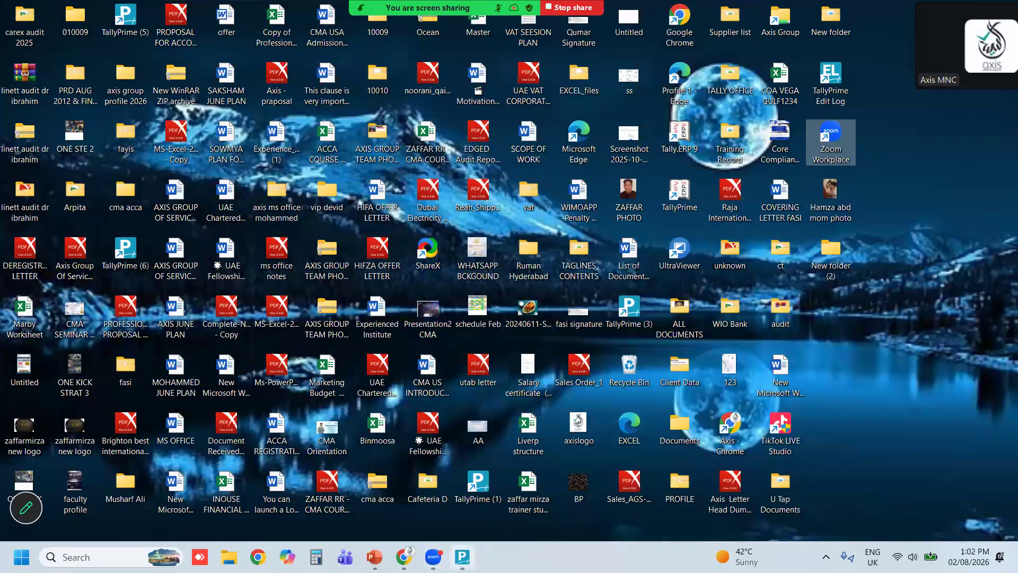
pyautogui.click(462, 557)
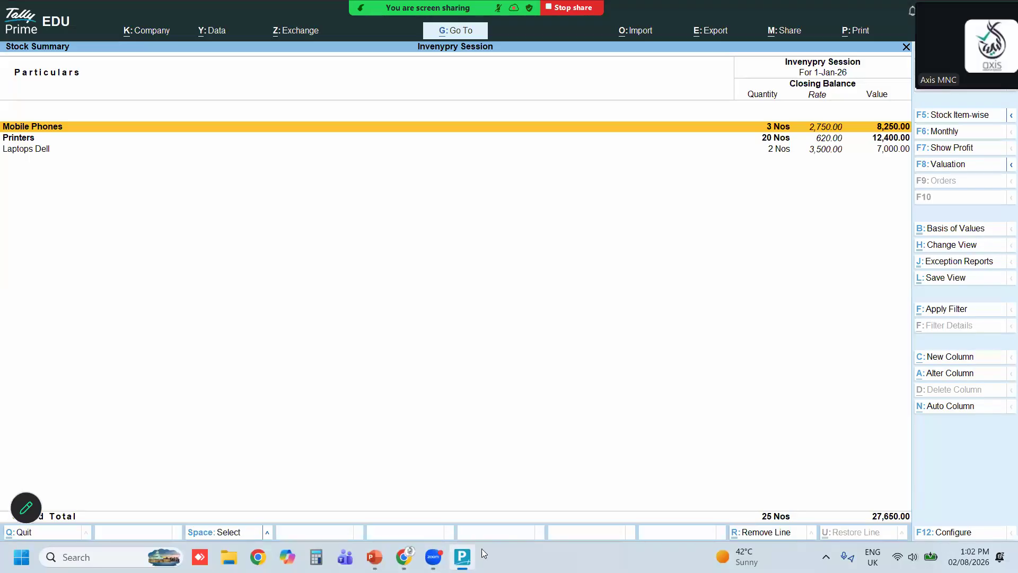
# Configure the Stock Summary to show Opening Balance and Goods Inwards columns
pyautogui.click(955, 533)
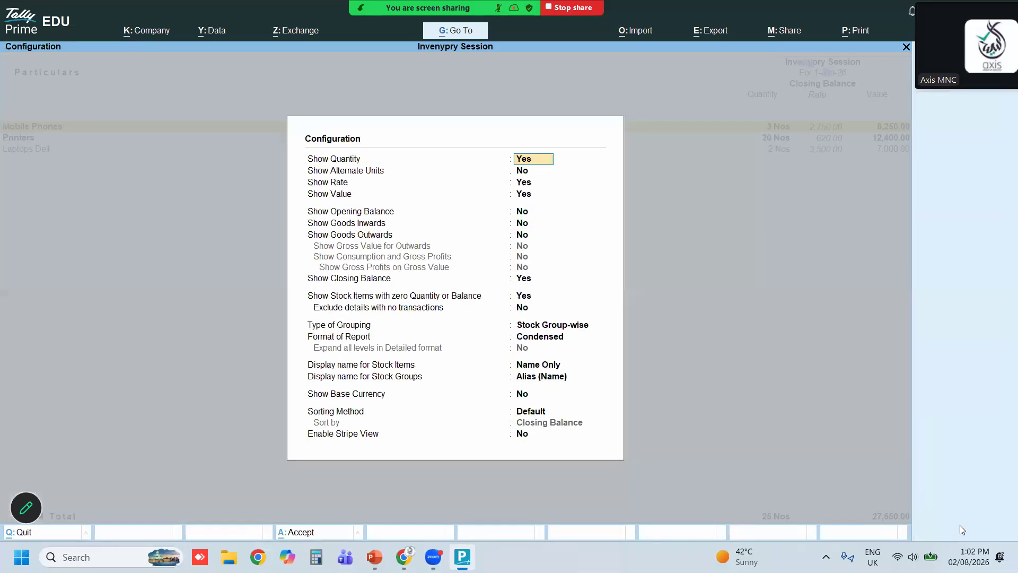
pyautogui.press('Down')
pyautogui.press('Down')
pyautogui.press('Down')
pyautogui.press('Down')
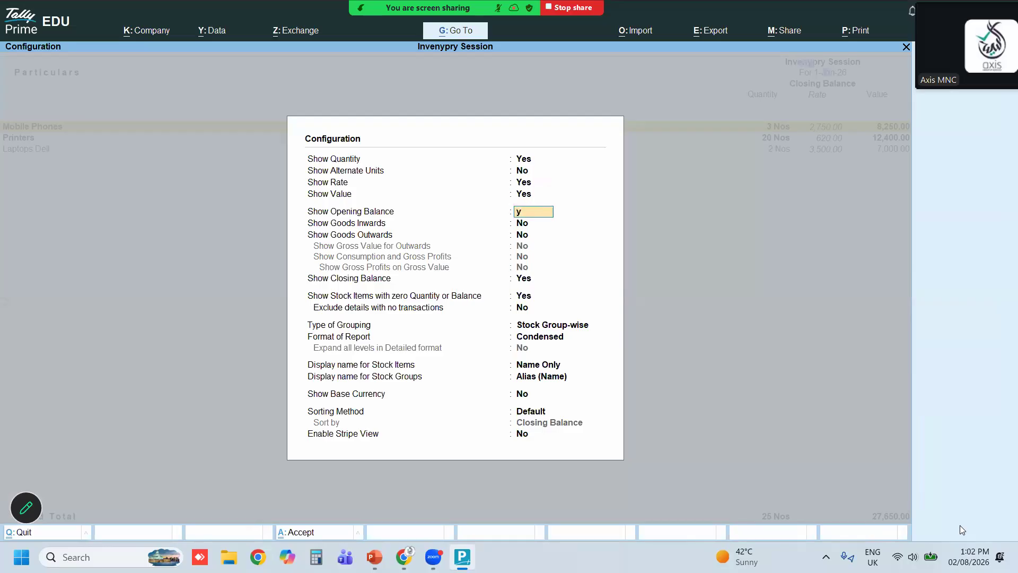
pyautogui.press('y')
pyautogui.press('y')
pyautogui.press('Down')
pyautogui.press('Down')
pyautogui.press('Down')
pyautogui.press('Down')
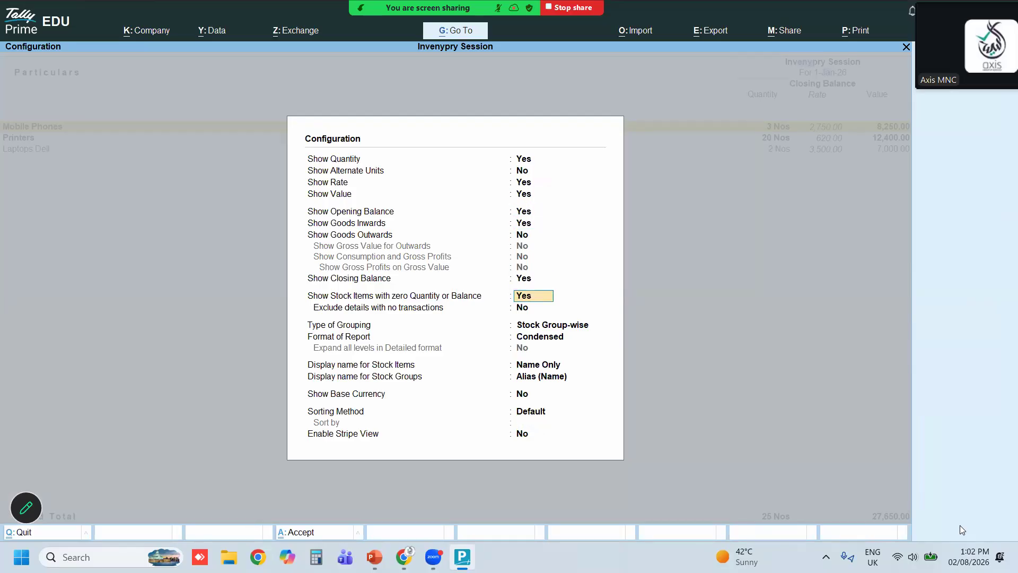
pyautogui.press('Return')
pyautogui.press('Return')
pyautogui.press('Return')
pyautogui.press('Return')
pyautogui.press('Return')
pyautogui.press('Return')
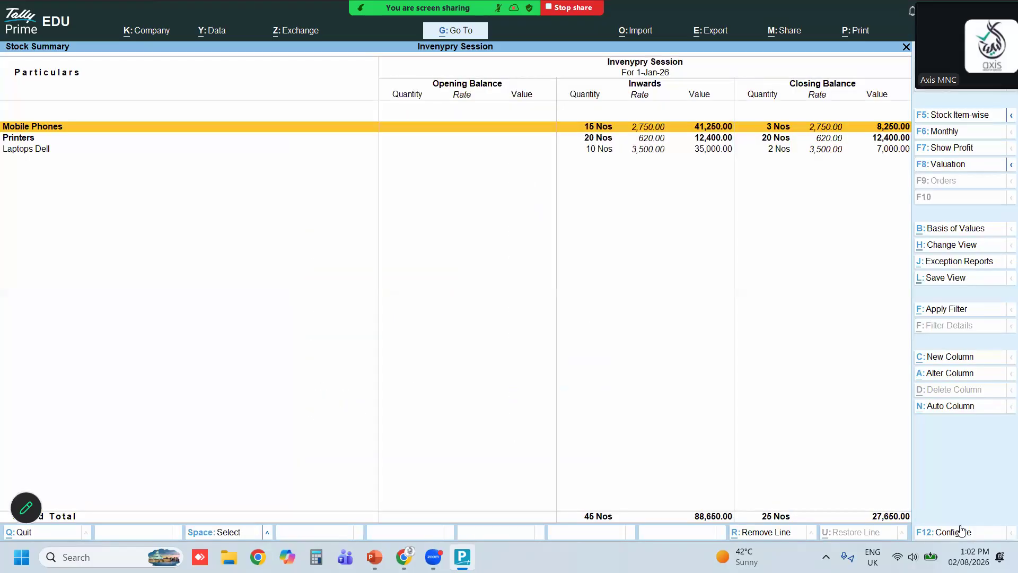
pyautogui.press('Down')
pyautogui.press('Down')
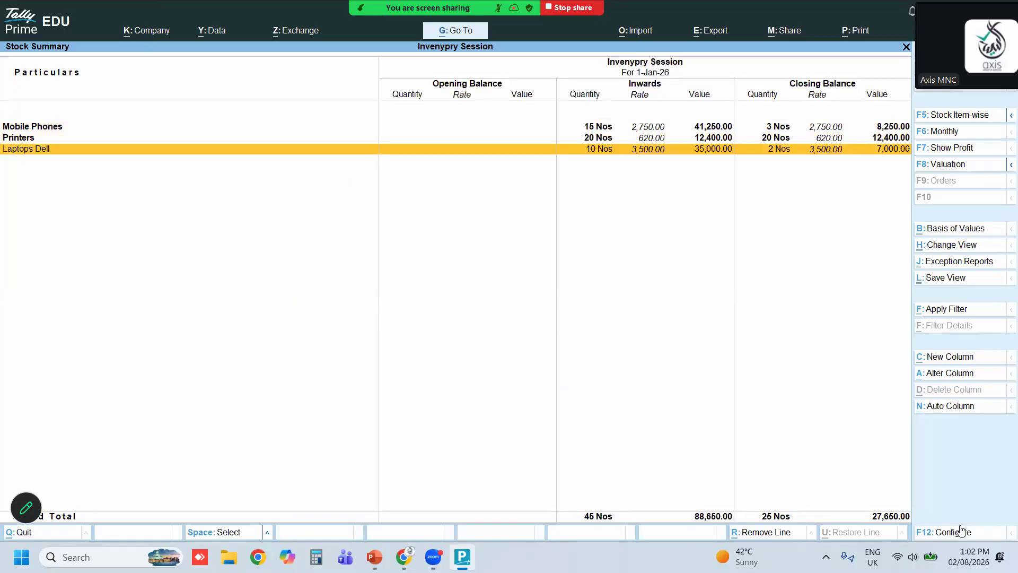
pyautogui.press('Escape')
pyautogui.press('Escape')
pyautogui.press('Escape')
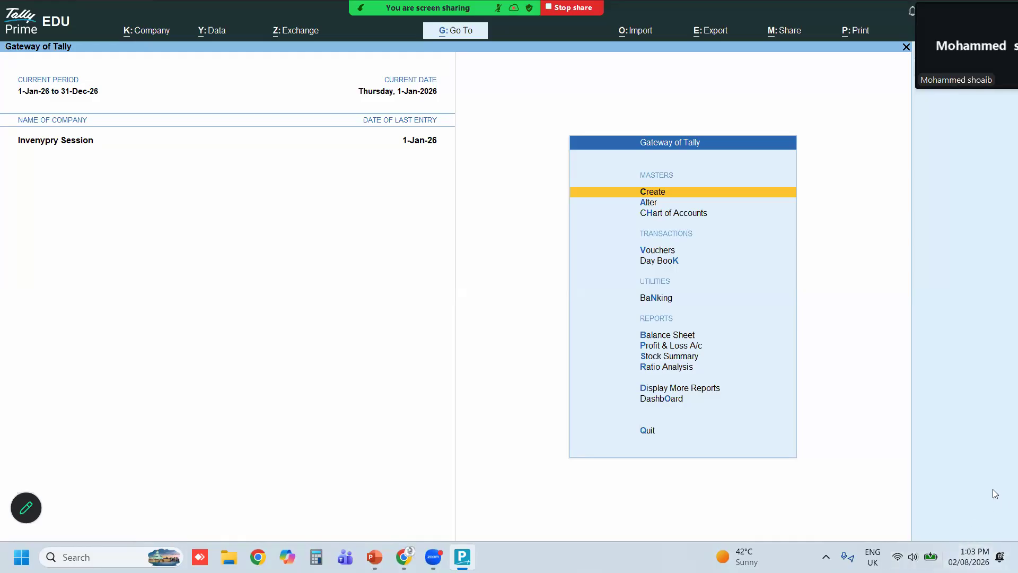
# Switch to the presentation and run the inventory master creation slides as a slideshow
pyautogui.hotkey('alt', 'Tab')
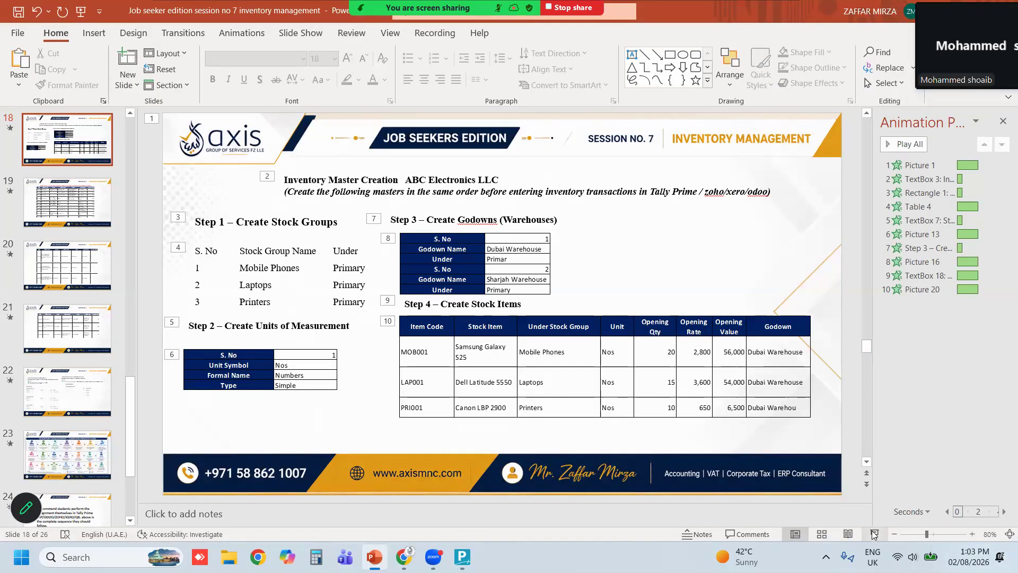
pyautogui.click(875, 533)
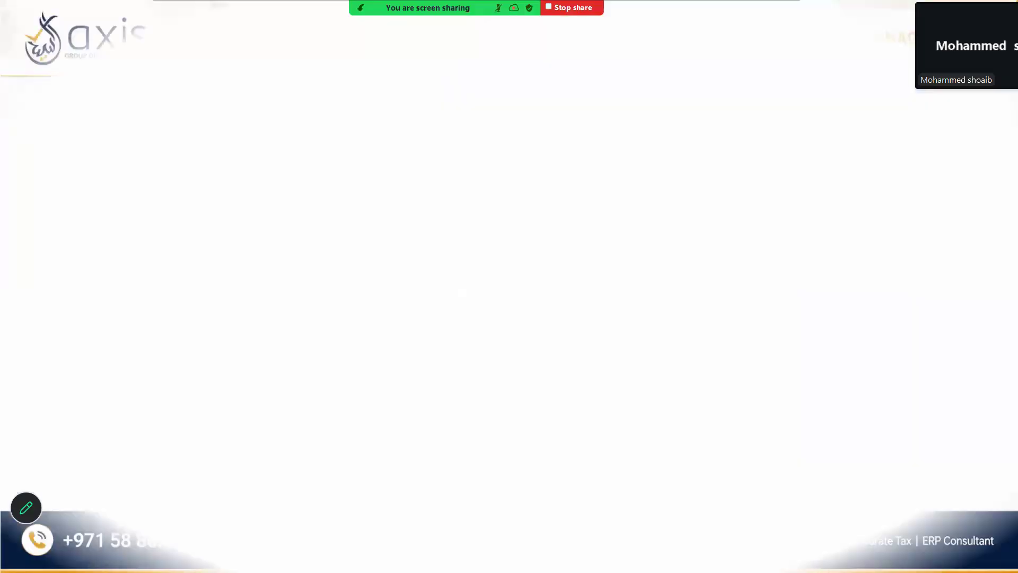
pyautogui.press('Right')
pyautogui.press('Right')
pyautogui.press('Right')
pyautogui.press('Right')
pyautogui.press('Right')
pyautogui.press('Right')
pyautogui.press('Right')
pyautogui.press('Right')
pyautogui.press('Right')
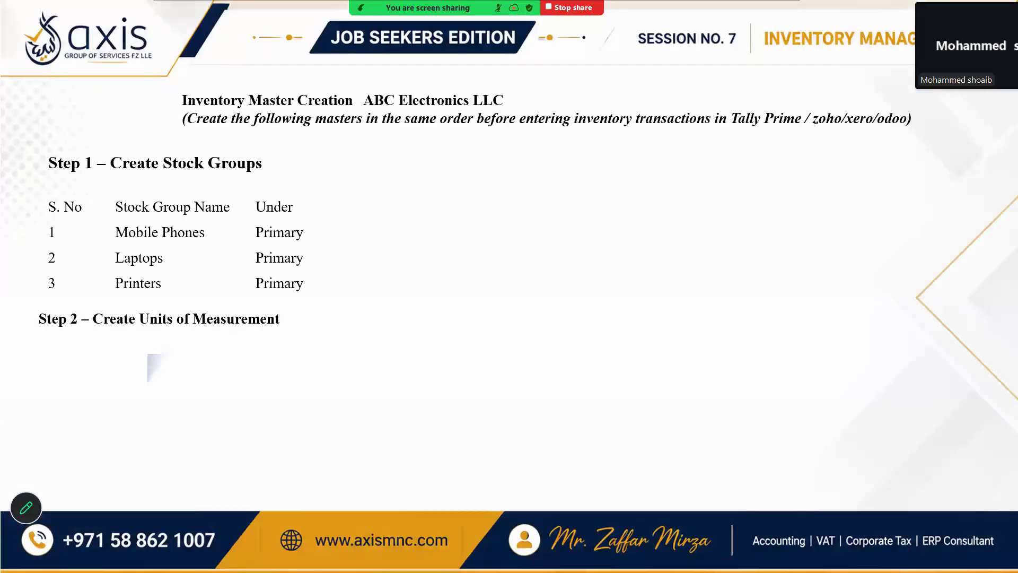
pyautogui.press('Right')
pyautogui.press('Right')
pyautogui.press('Right')
pyautogui.press('Right')
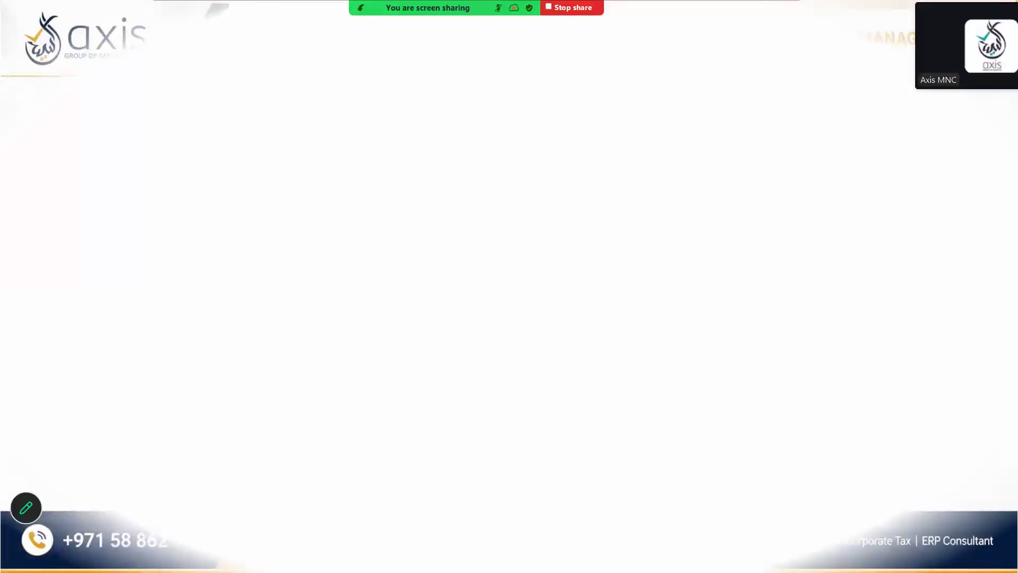
pyautogui.press('Right')
pyautogui.press('Right')
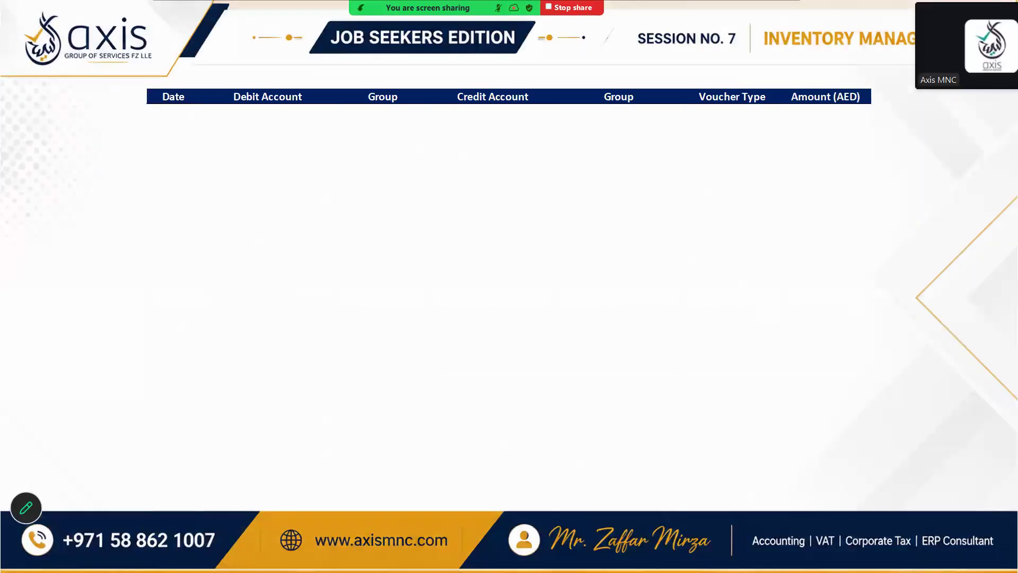
# Switch back to TallyPrime and open voucher entry from the Gateway of Tally
pyautogui.hotkey('alt', 'Tab')
pyautogui.hotkey('alt', 'Tab')
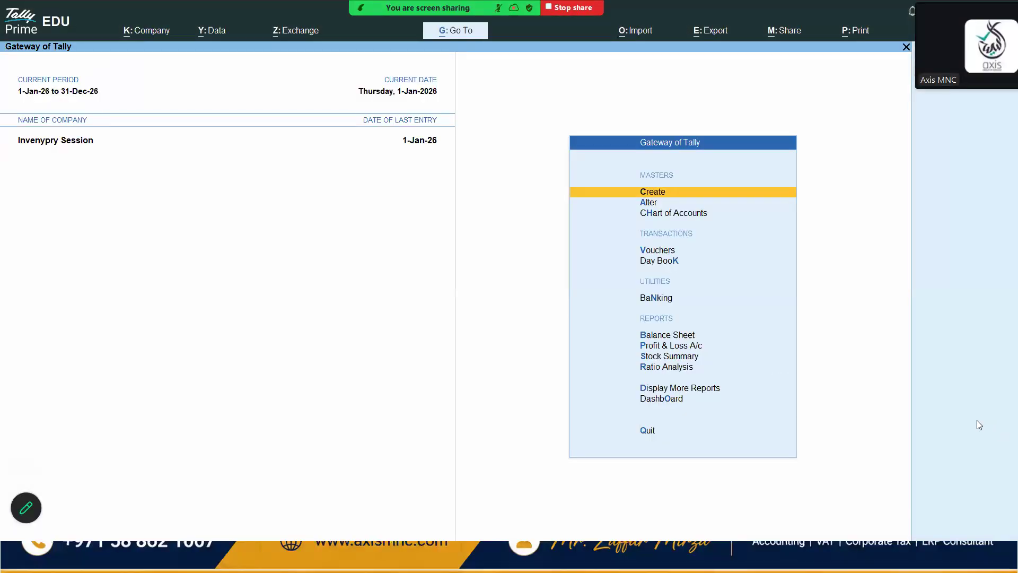
pyautogui.press('Down')
pyautogui.press('Down')
pyautogui.press('Down')
pyautogui.press('Return')
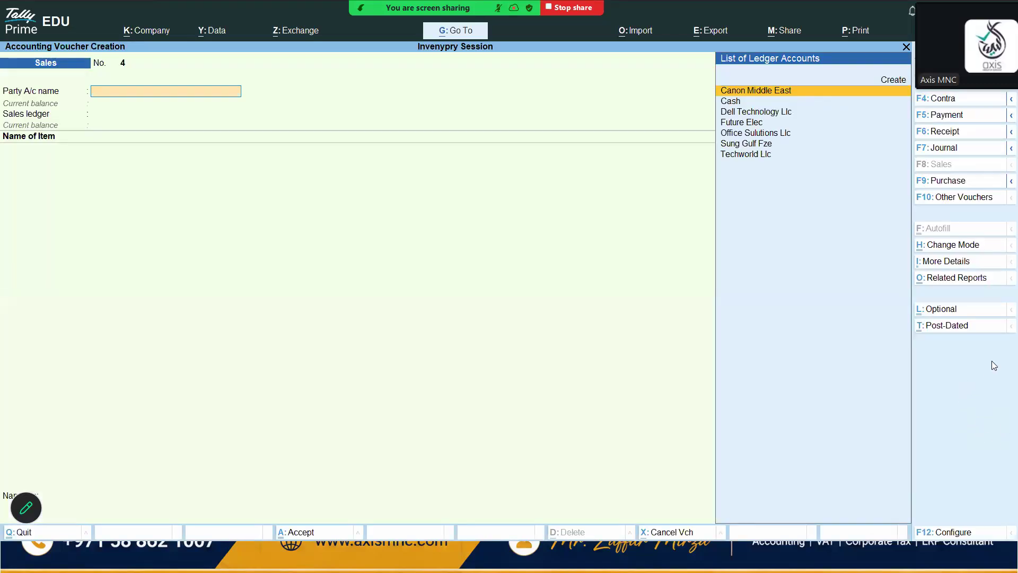
# Show inactive voucher types in the voucher type list and switch the voucher to Credit Note
pyautogui.click(952, 200)
pyautogui.press('Up')
pyautogui.press('Up')
pyautogui.press('Up')
pyautogui.press('Up')
pyautogui.press('Up')
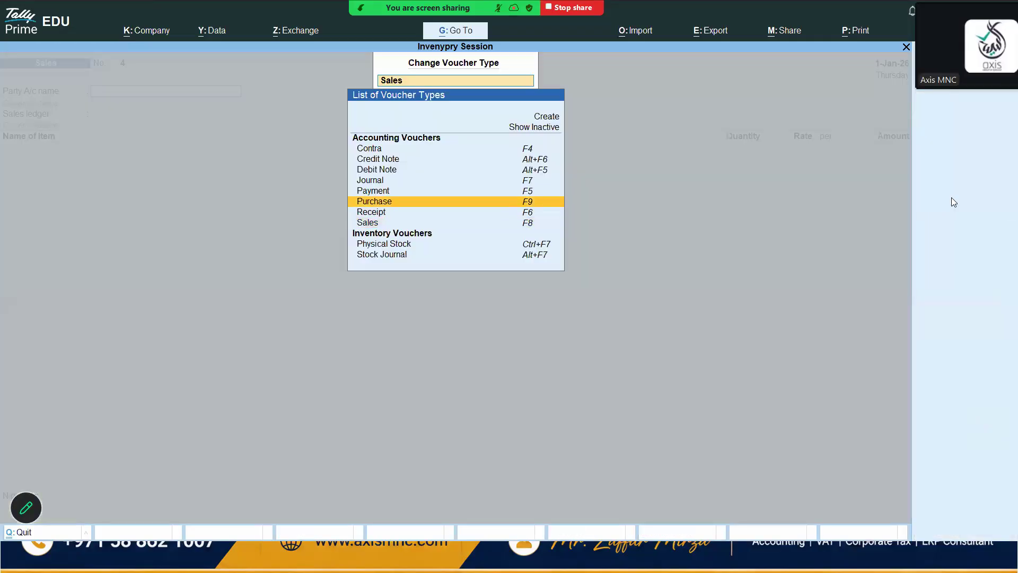
pyautogui.press('Up')
pyautogui.press('Up')
pyautogui.press('Up')
pyautogui.press('Up')
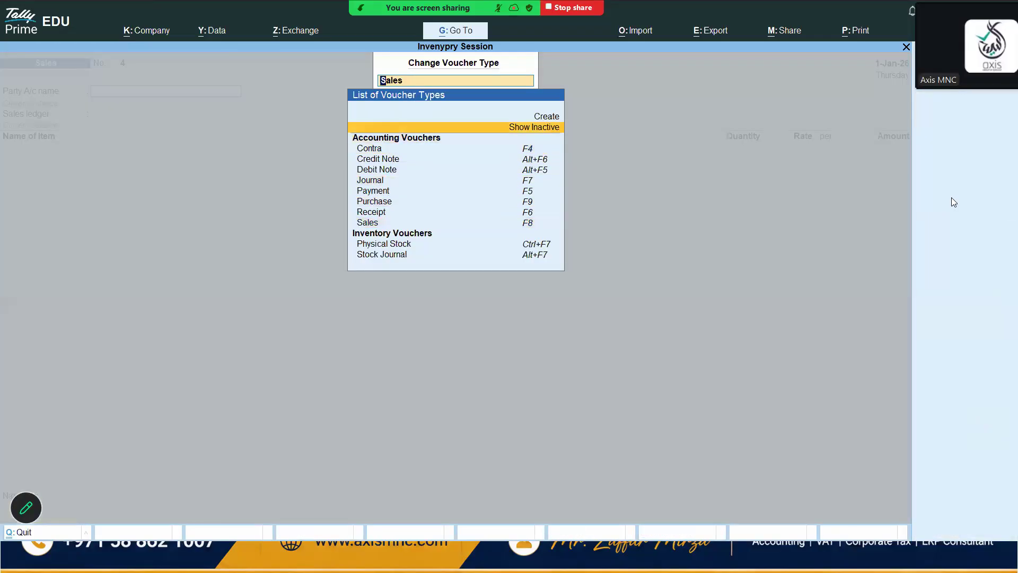
pyautogui.press('Return')
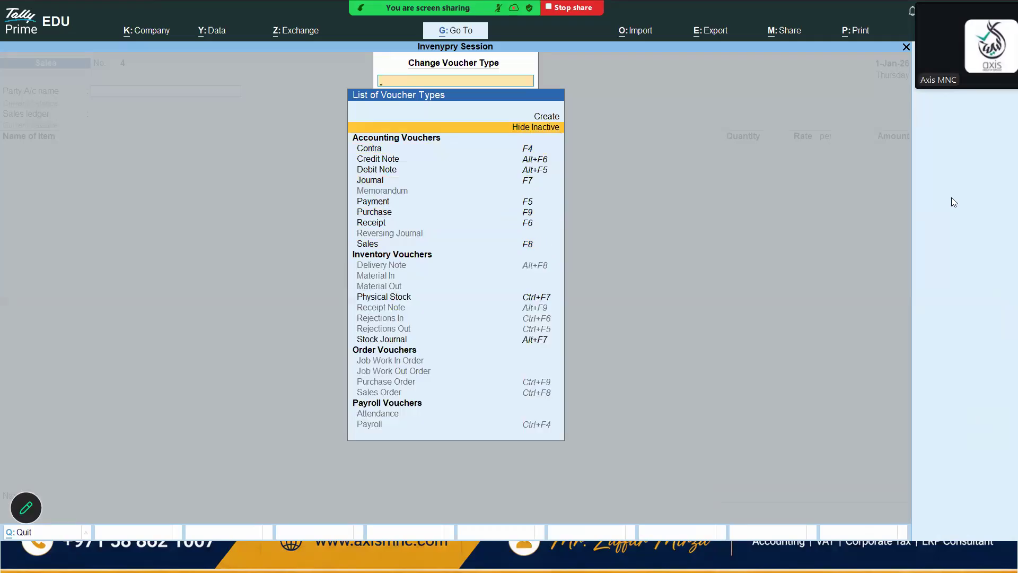
pyautogui.press('Down')
pyautogui.press('Down')
pyautogui.press('Down')
pyautogui.press('Down')
pyautogui.press('Down')
pyautogui.press('Down')
pyautogui.press('Down')
pyautogui.press('Down')
pyautogui.press('Down')
pyautogui.press('Down')
pyautogui.press('Down')
pyautogui.press('Down')
pyautogui.press('Down')
pyautogui.press('Down')
pyautogui.press('Down')
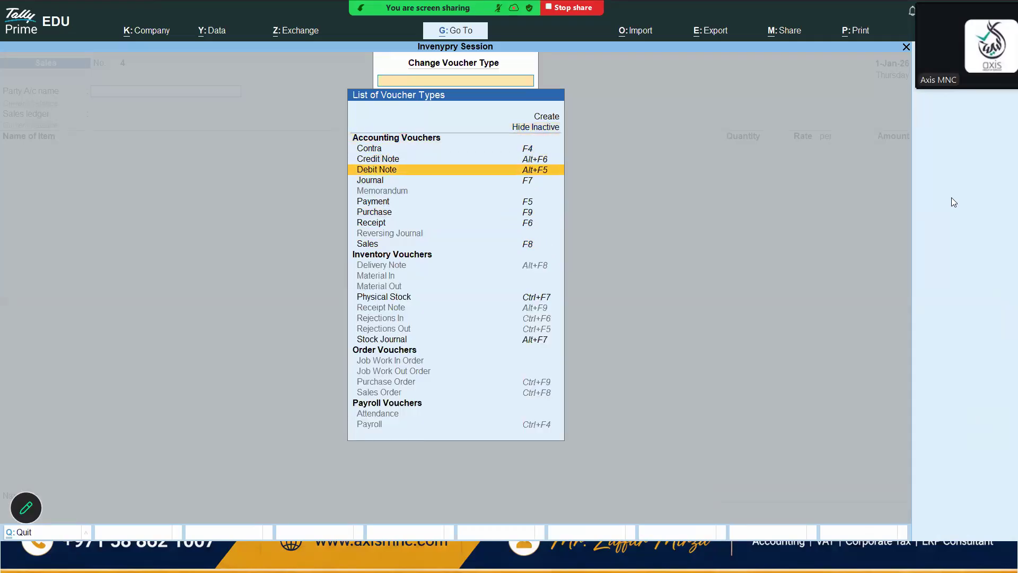
pyautogui.press('Down')
pyautogui.press('Down')
pyautogui.press('Down')
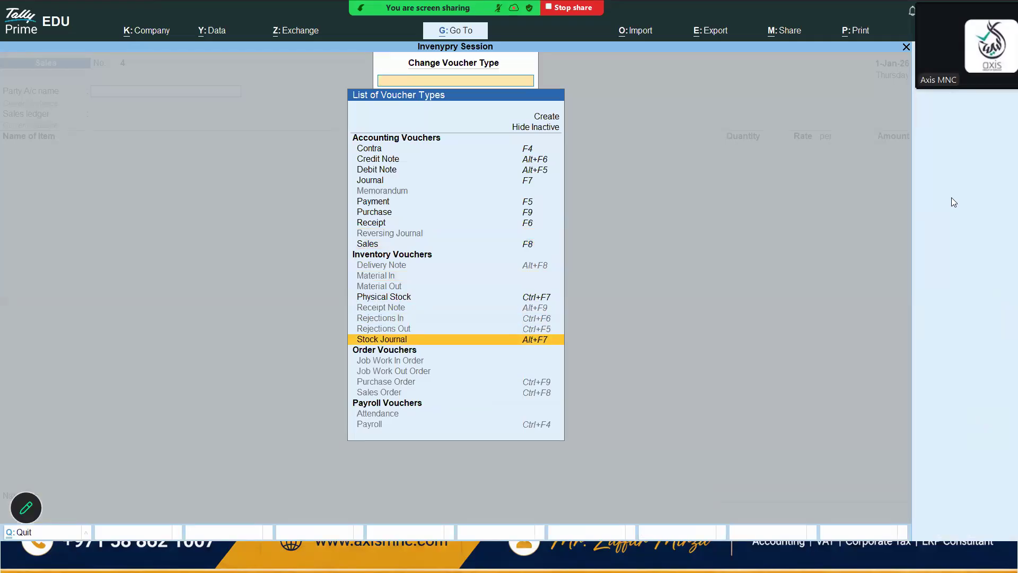
pyautogui.press('Up')
pyautogui.press('Up')
pyautogui.press('Up')
pyautogui.press('Up')
pyautogui.press('Up')
pyautogui.press('Up')
pyautogui.press('Up')
pyautogui.press('Up')
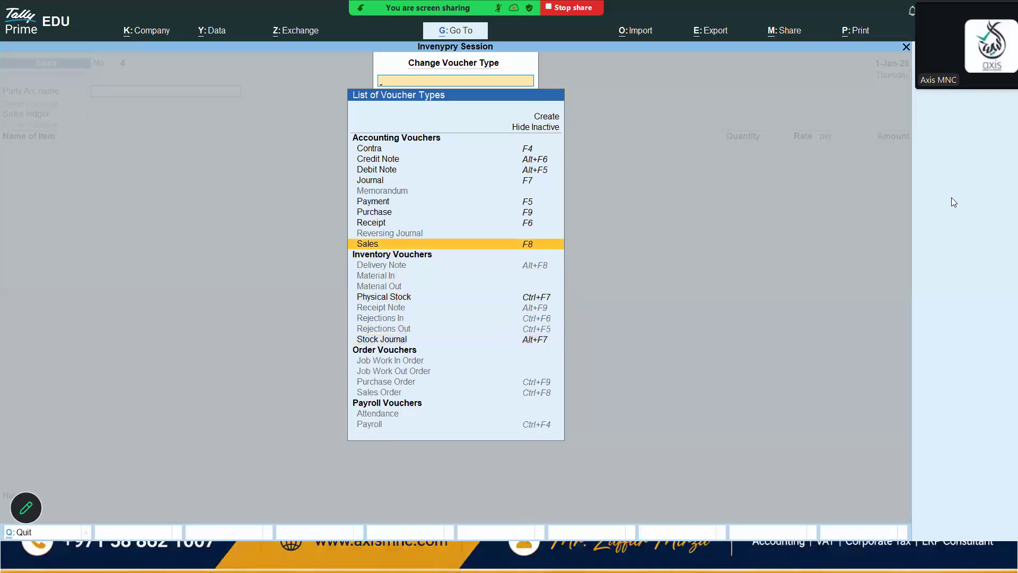
pyautogui.press('Up')
pyautogui.press('Up')
pyautogui.press('Up')
pyautogui.press('Up')
pyautogui.press('Up')
pyautogui.press('Up')
pyautogui.press('Up')
pyautogui.press('Up')
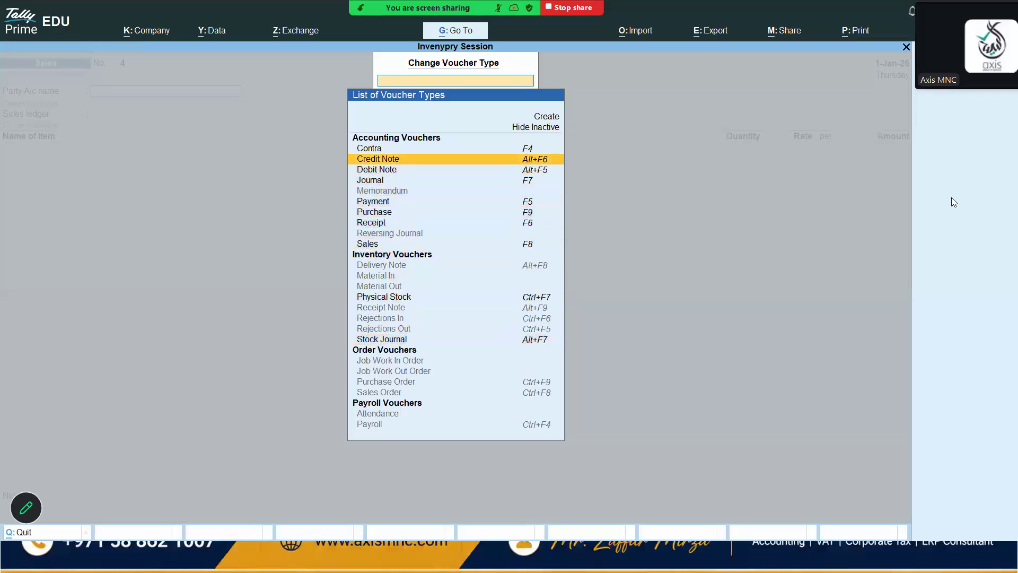
pyautogui.press('Return')
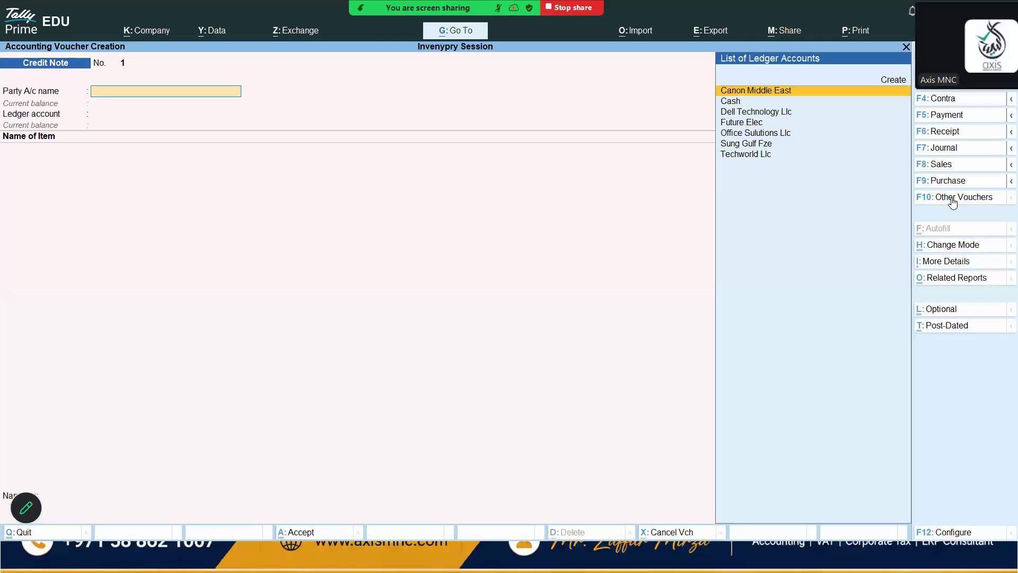
# Switch the voucher type to Debit Note, then to Stock Journal
pyautogui.click(951, 198)
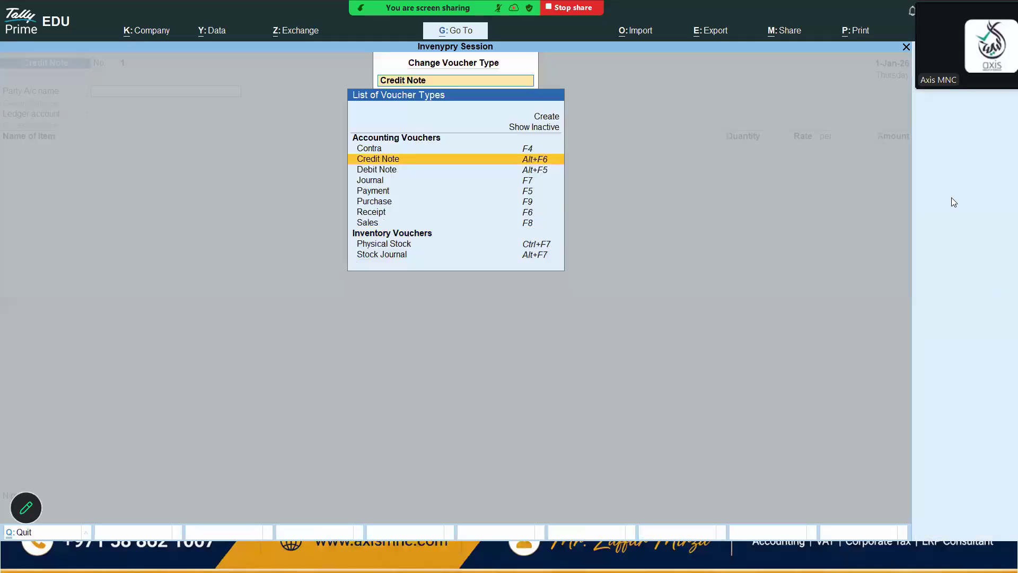
pyautogui.press('Down')
pyautogui.press('Return')
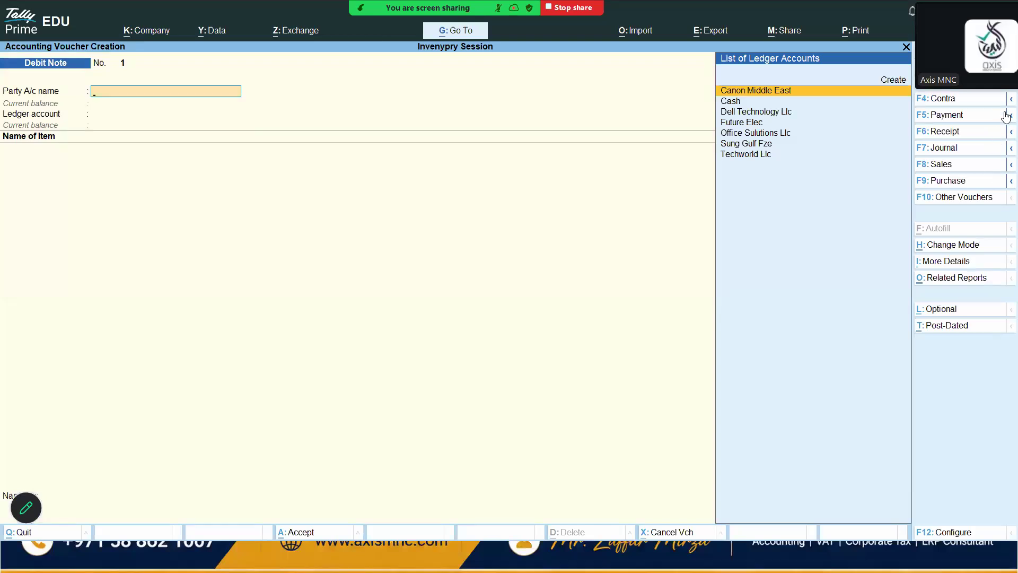
pyautogui.click(958, 199)
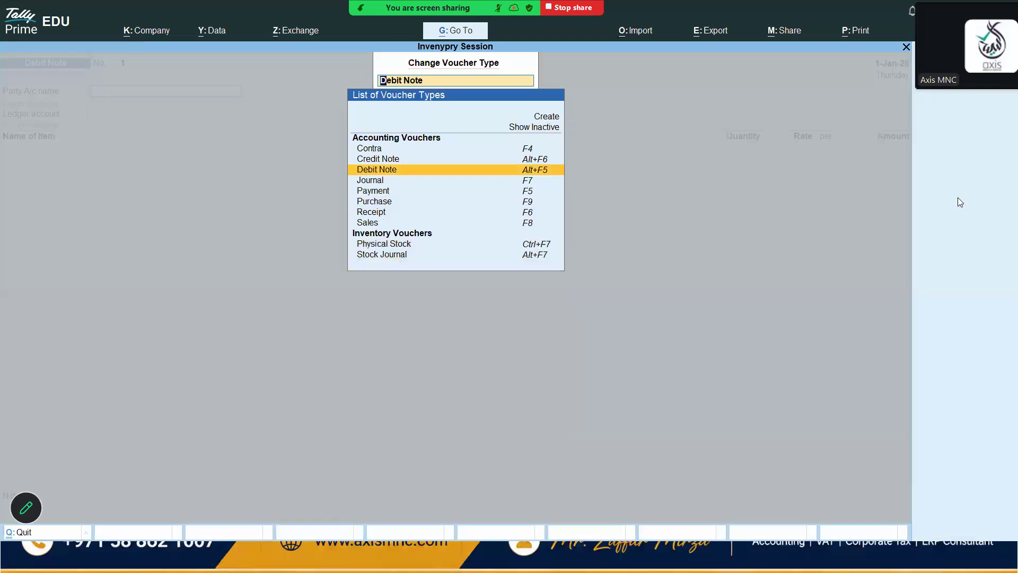
pyautogui.press('Down')
pyautogui.press('Down')
pyautogui.press('Down')
pyautogui.press('Down')
pyautogui.press('Down')
pyautogui.press('Down')
pyautogui.press('Down')
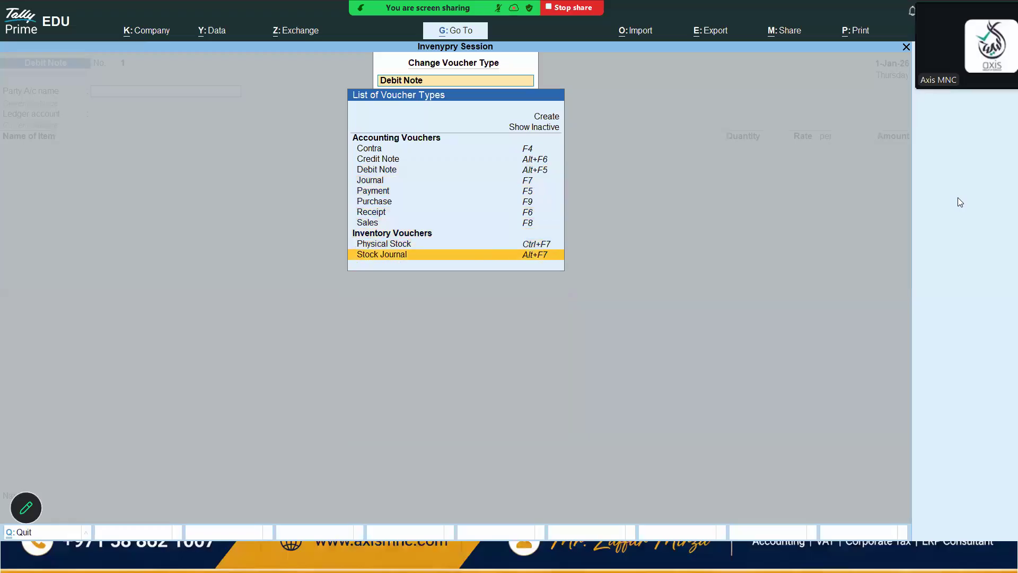
pyautogui.press('Return')
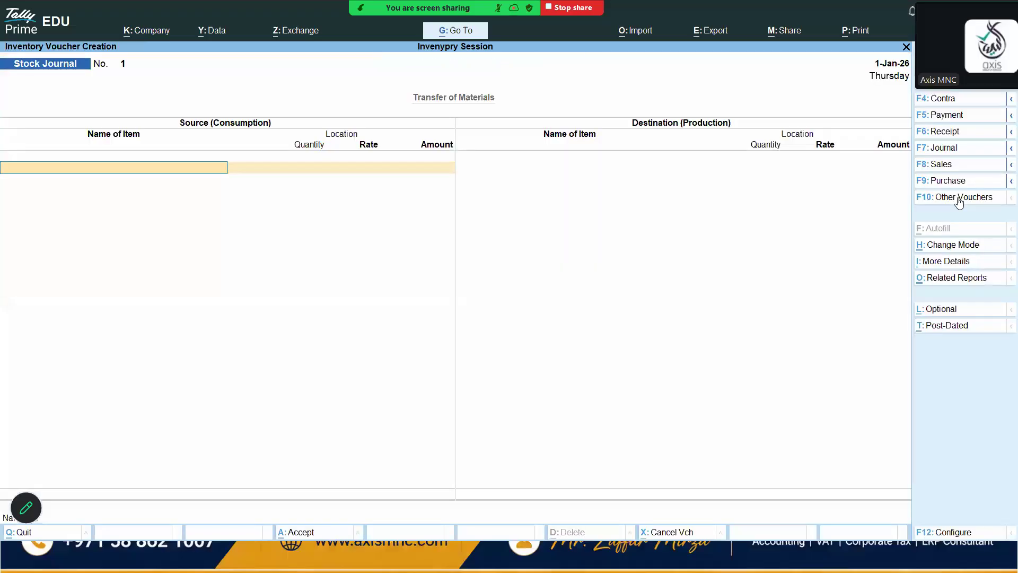
# Quit the stock journal voucher and reopen voucher entry
pyautogui.press('Escape')
pyautogui.press('y')
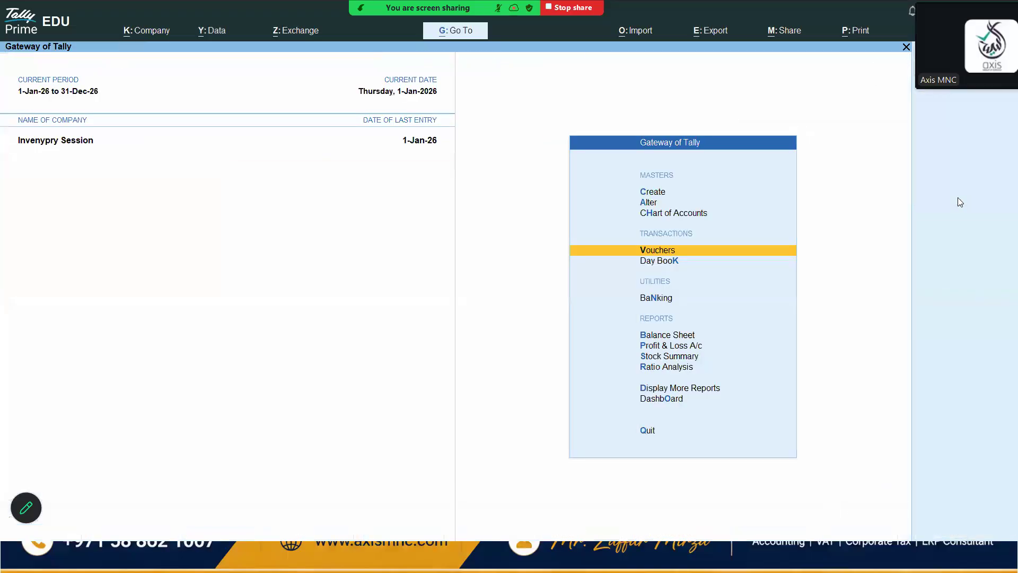
pyautogui.press('Return')
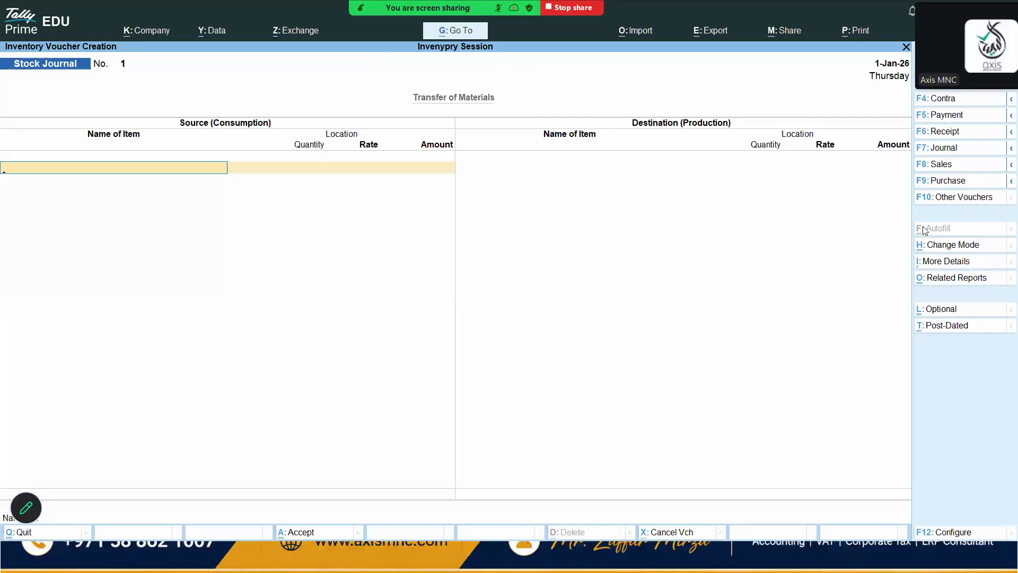
# Change the voucher type to Credit Note
pyautogui.click(950, 199)
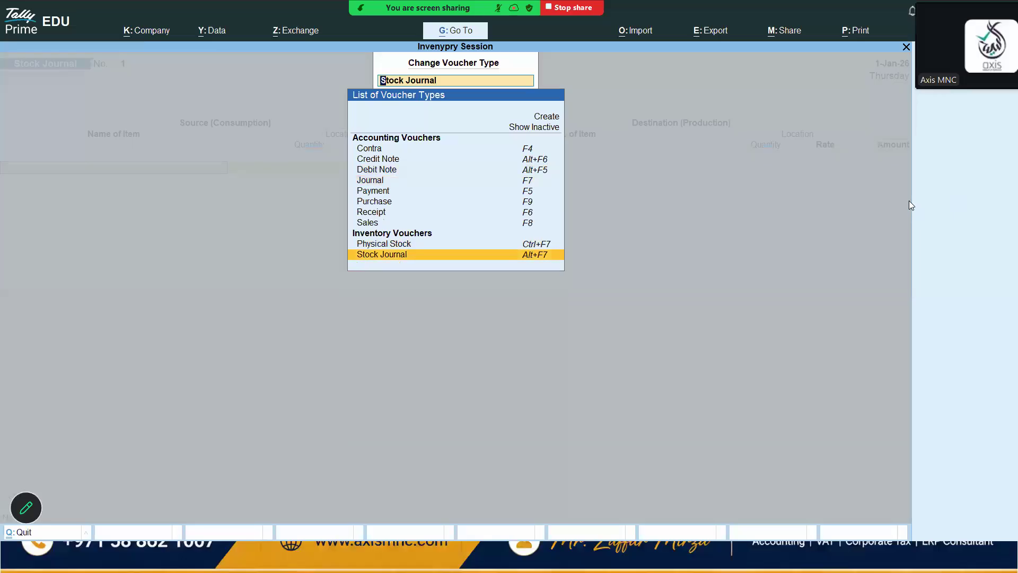
pyautogui.press('Up')
pyautogui.press('Up')
pyautogui.press('Up')
pyautogui.press('Up')
pyautogui.press('Up')
pyautogui.press('Up')
pyautogui.press('Up')
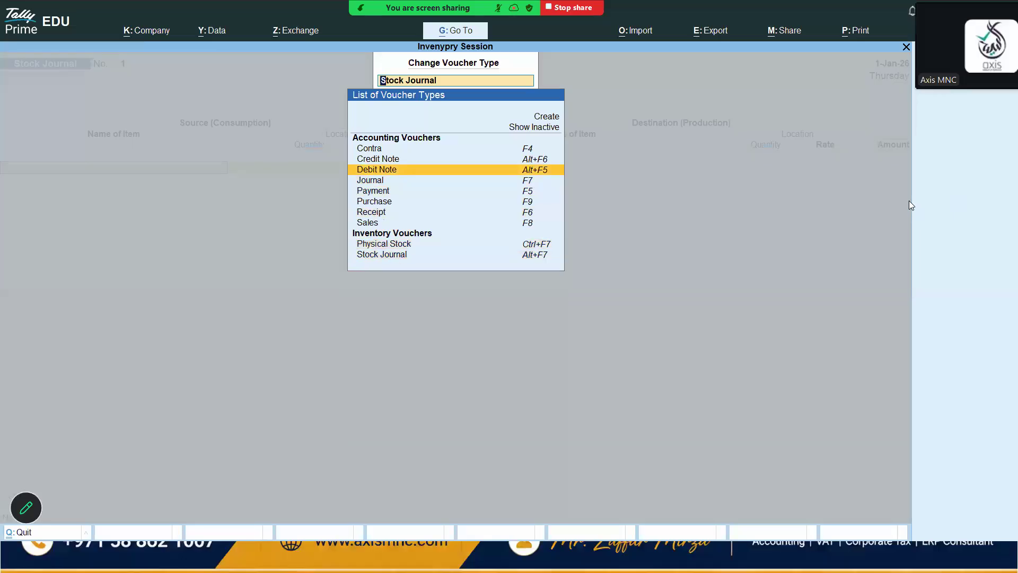
pyautogui.press('Up')
pyautogui.press('Return')
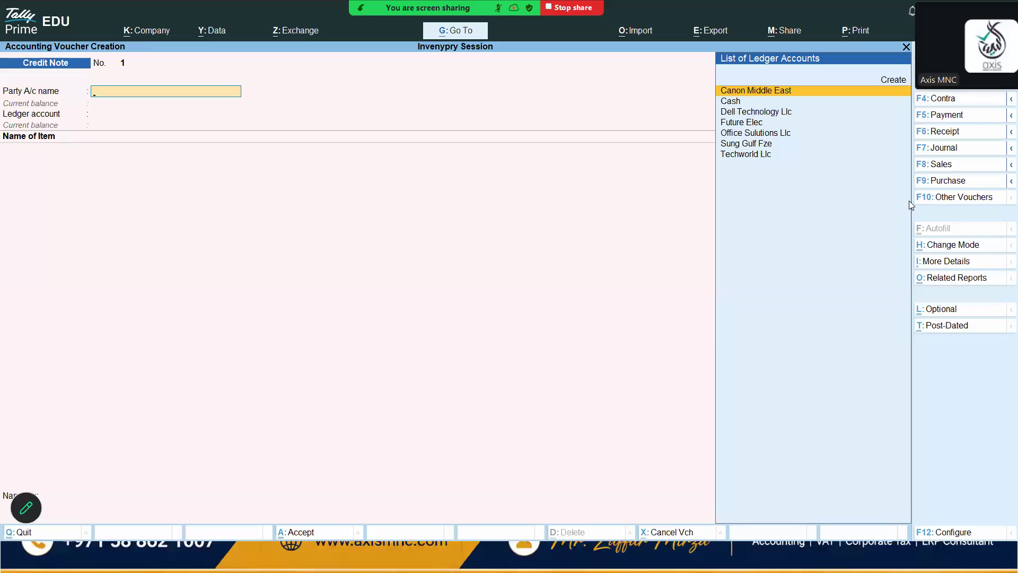
# Select Office Solutions Llc as the credit note's party account
pyautogui.press('Down')
pyautogui.press('Down')
pyautogui.press('Down')
pyautogui.press('Down')
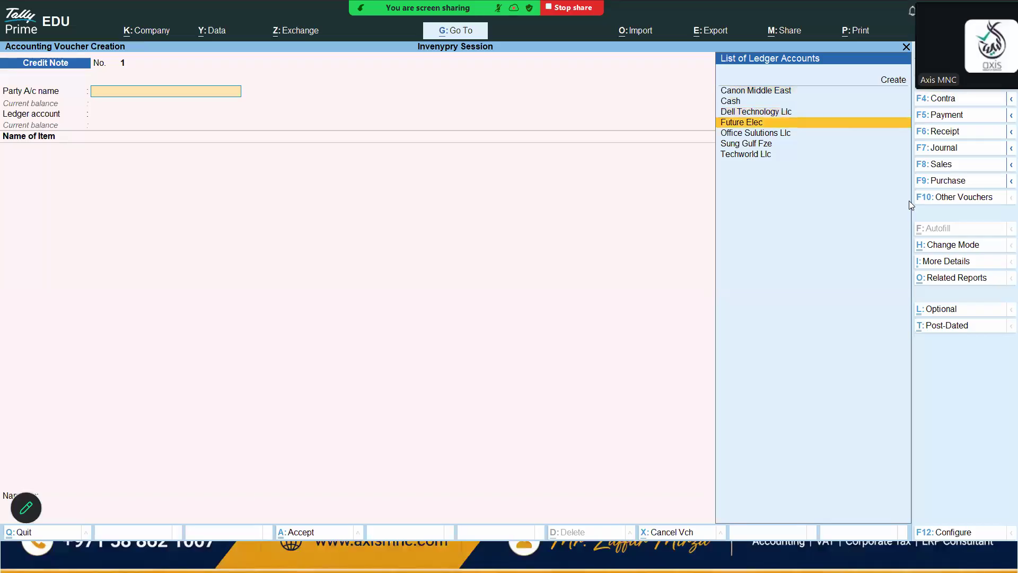
pyautogui.press('Return')
pyautogui.press('Return')
pyautogui.press('Return')
pyautogui.press('Return')
pyautogui.press('Return')
pyautogui.press('Return')
pyautogui.press('Return')
pyautogui.press('Return')
pyautogui.press('Return')
pyautogui.press('Return')
pyautogui.press('Return')
pyautogui.press('Return')
pyautogui.press('Return')
pyautogui.press('Return')
pyautogui.press('Return')
pyautogui.press('Return')
pyautogui.press('Return')
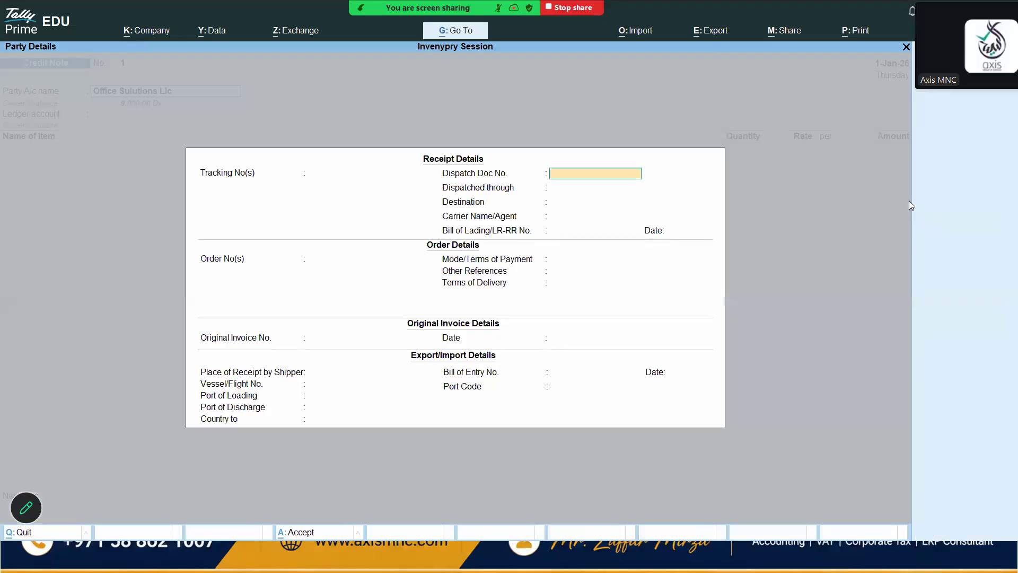
# Skip through the credit note's receipt, order and party details without entering anything
pyautogui.press('Return')
pyautogui.press('Return')
pyautogui.press('Return')
pyautogui.press('Return')
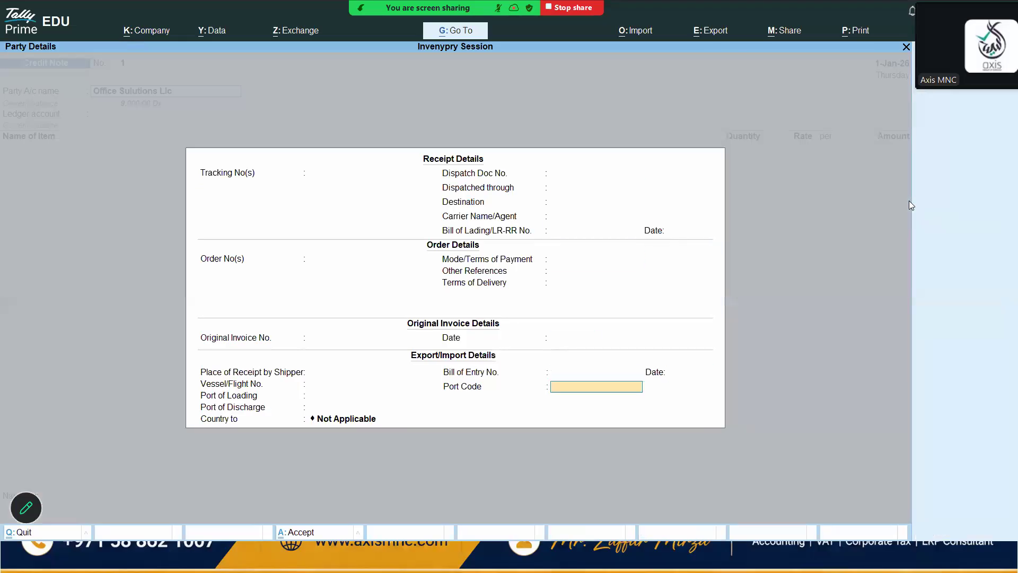
pyautogui.press('Return')
pyautogui.press('Return')
pyautogui.press('Return')
pyautogui.press('Return')
pyautogui.press('Return')
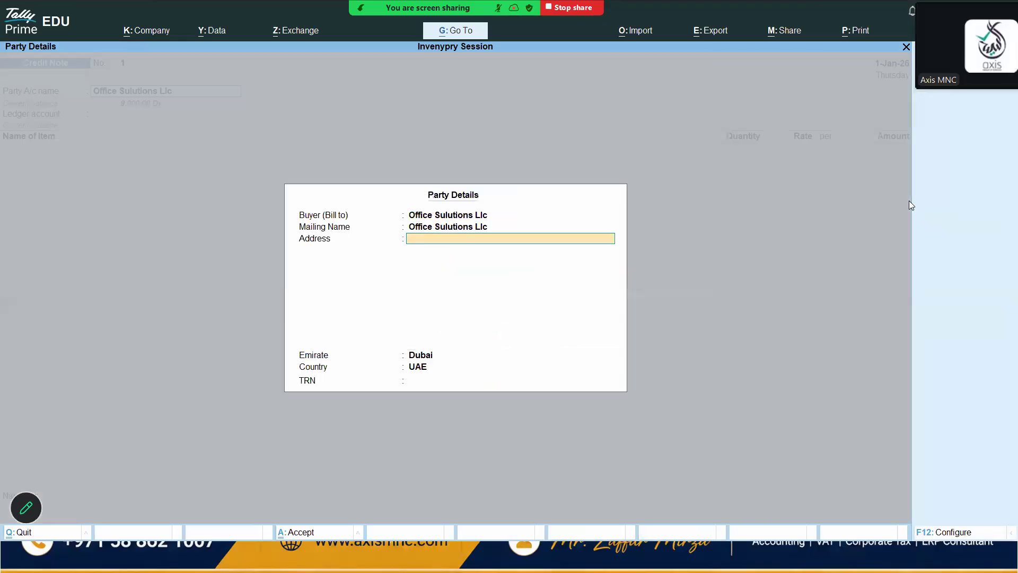
pyautogui.press('Return')
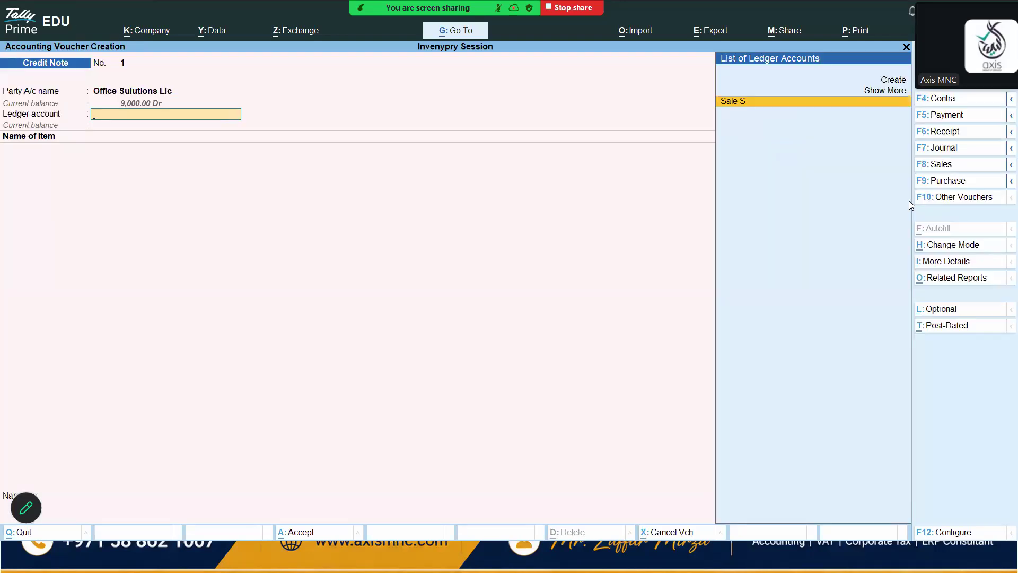
# Create a ledger named Sales Retrun under Sales Accounts and set it as the credit note's ledger account
pyautogui.hotkey('alt', 'c')
pyautogui.write('Sa')
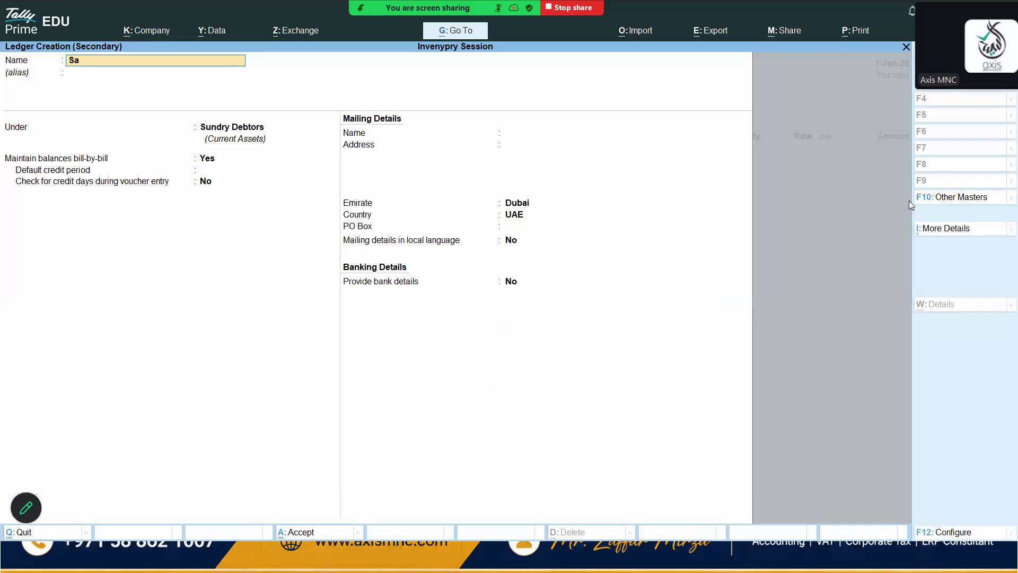
pyautogui.write('les Retrun')
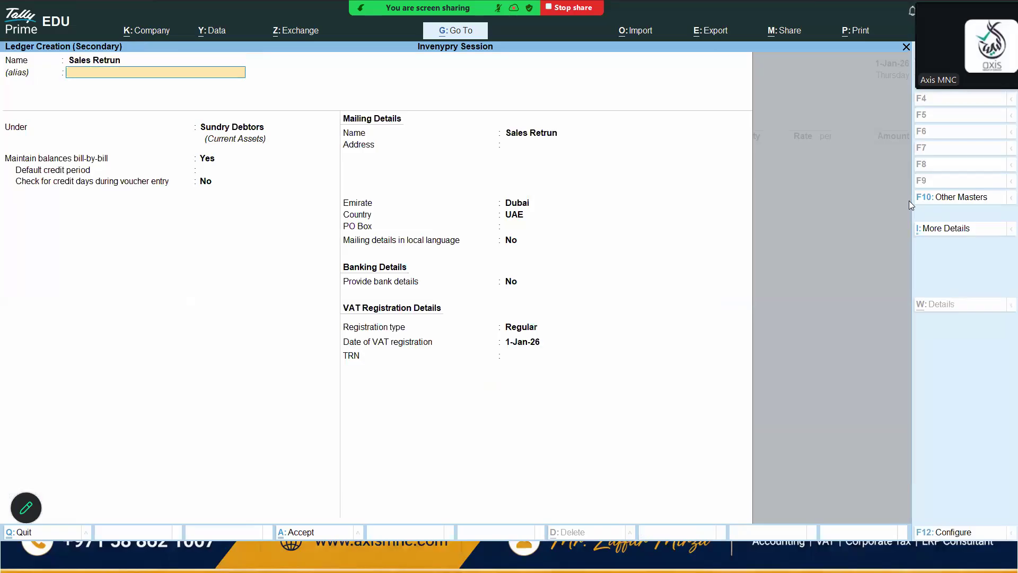
pyautogui.press('Return')
pyautogui.write('Sa')
pyautogui.press('Return')
pyautogui.press('Return')
pyautogui.press('Return')
pyautogui.press('Return')
pyautogui.press('Return')
pyautogui.press('Return')
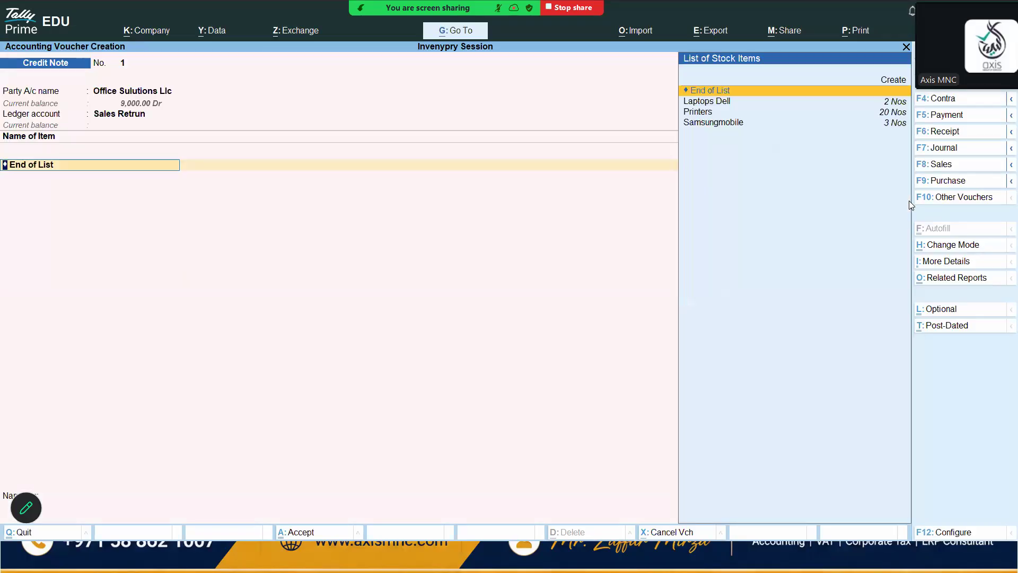
# Add Laptops Dell to the credit note, 3 Nos from Dubai Warehouse at a rate of 5,550.00
pyautogui.press('Down')
pyautogui.press('Down')
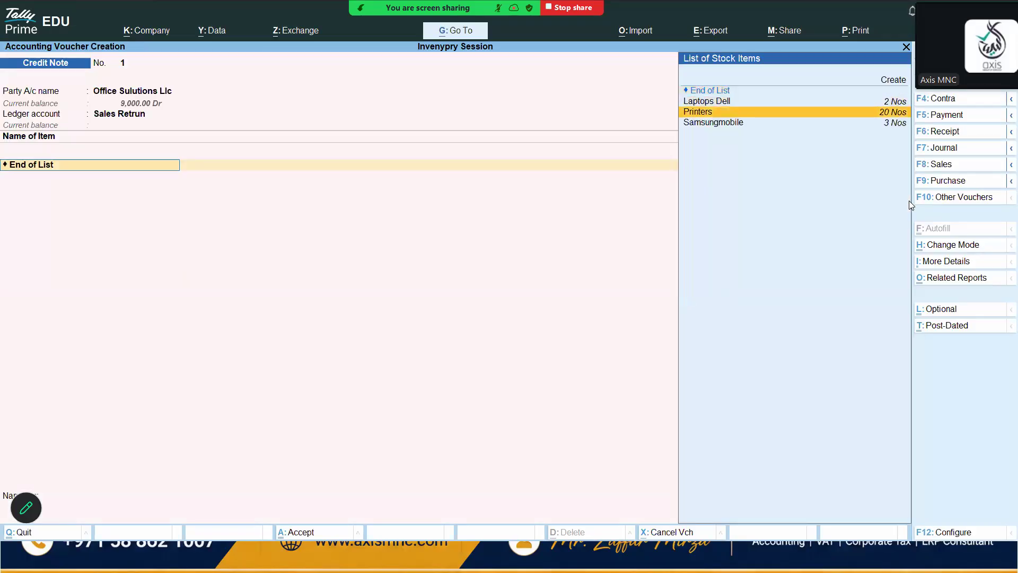
pyautogui.press('Up')
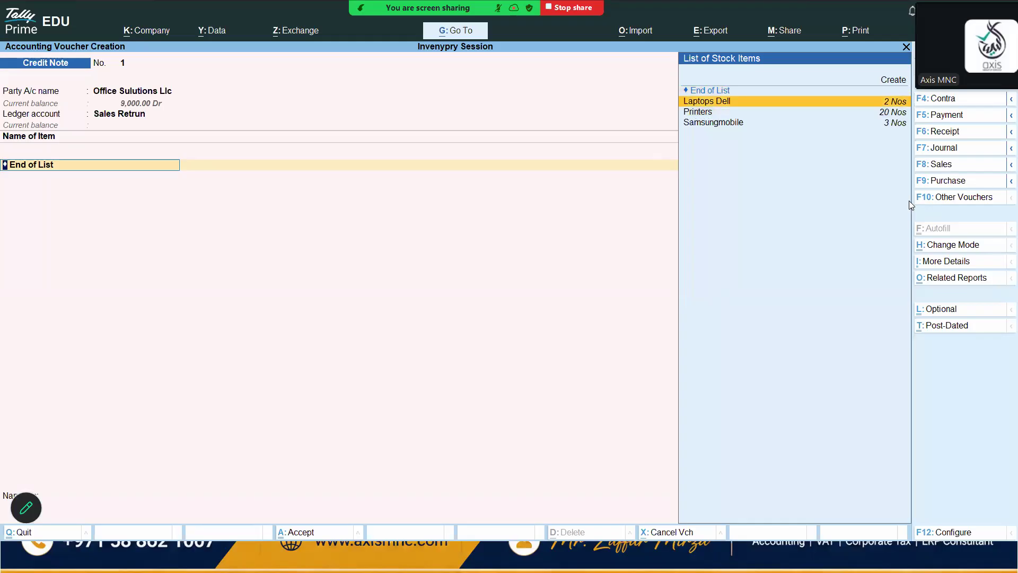
pyautogui.press('Return')
pyautogui.press('Return')
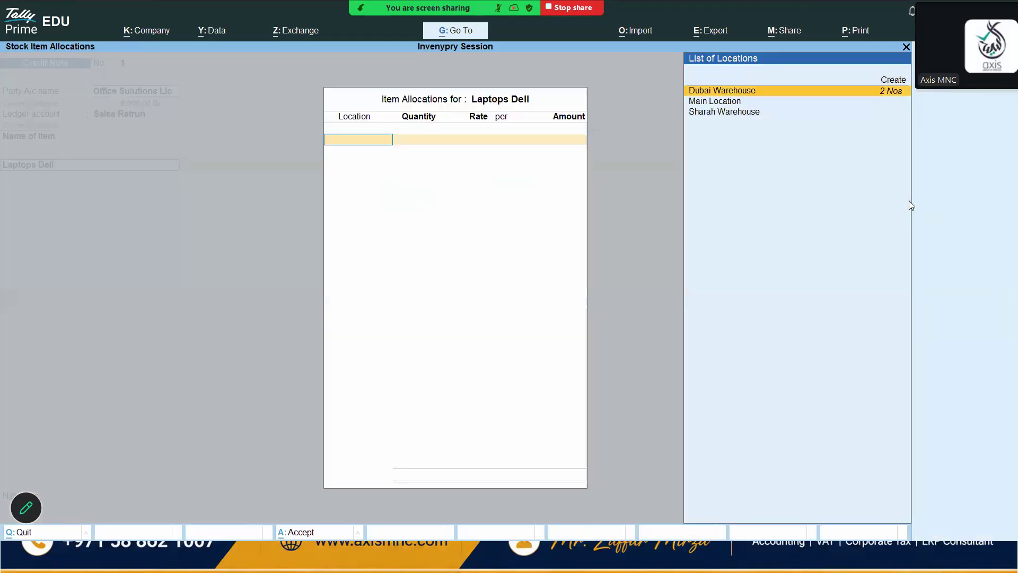
pyautogui.press('Return')
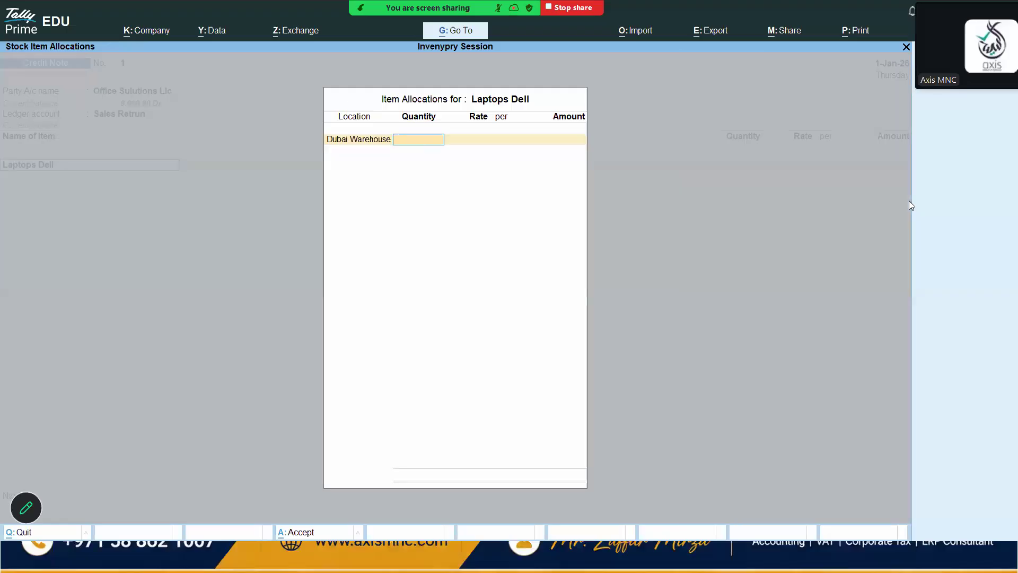
pyautogui.write('3')
pyautogui.press('Return')
pyautogui.press('Return')
pyautogui.press('Return')
pyautogui.press('Return')
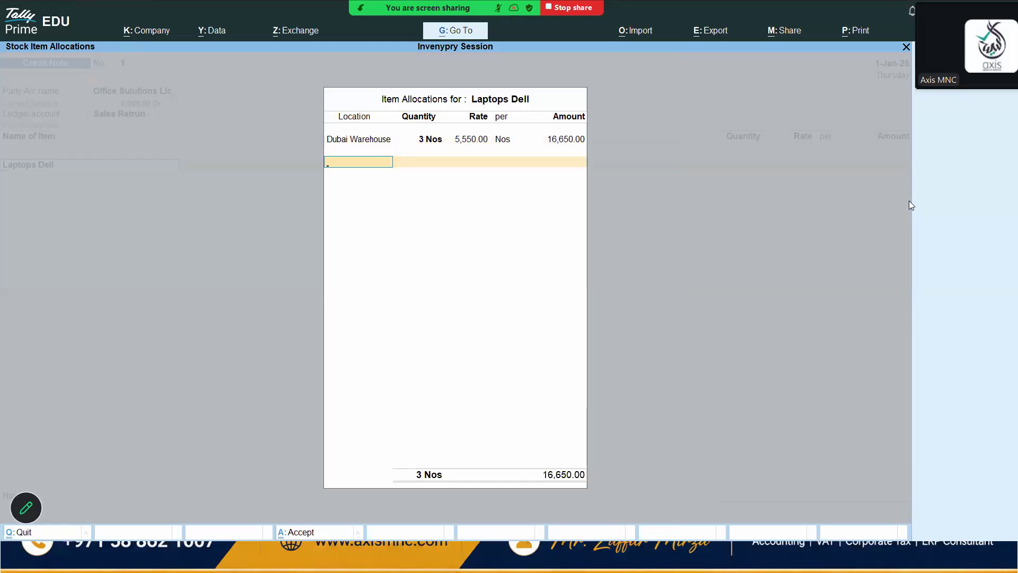
pyautogui.press('Return')
# Leave VAT details off, save the credit note and return to the main menu
pyautogui.press('Return')
pyautogui.press('Return')
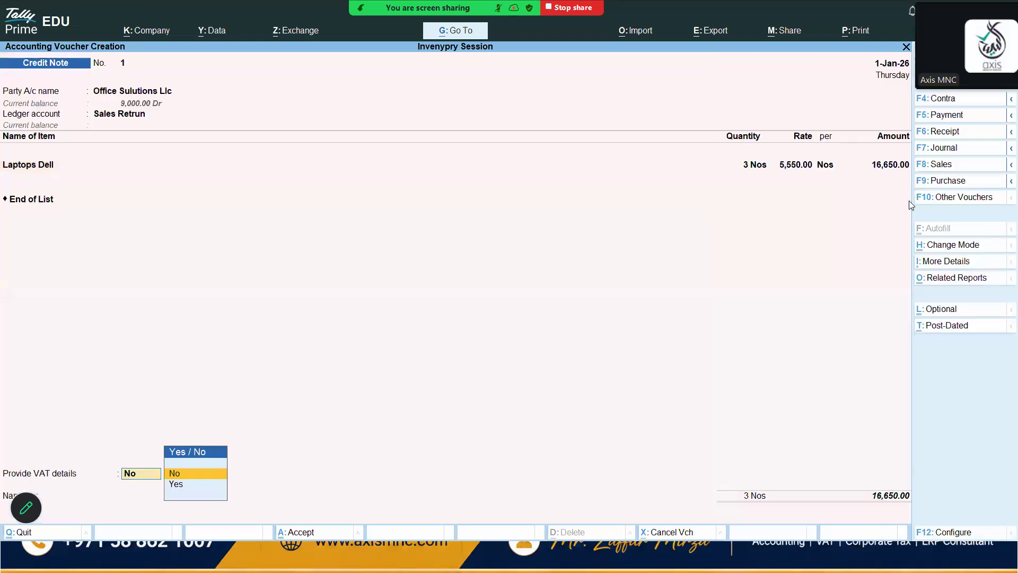
pyautogui.press('Return')
pyautogui.press('Return')
pyautogui.press('Return')
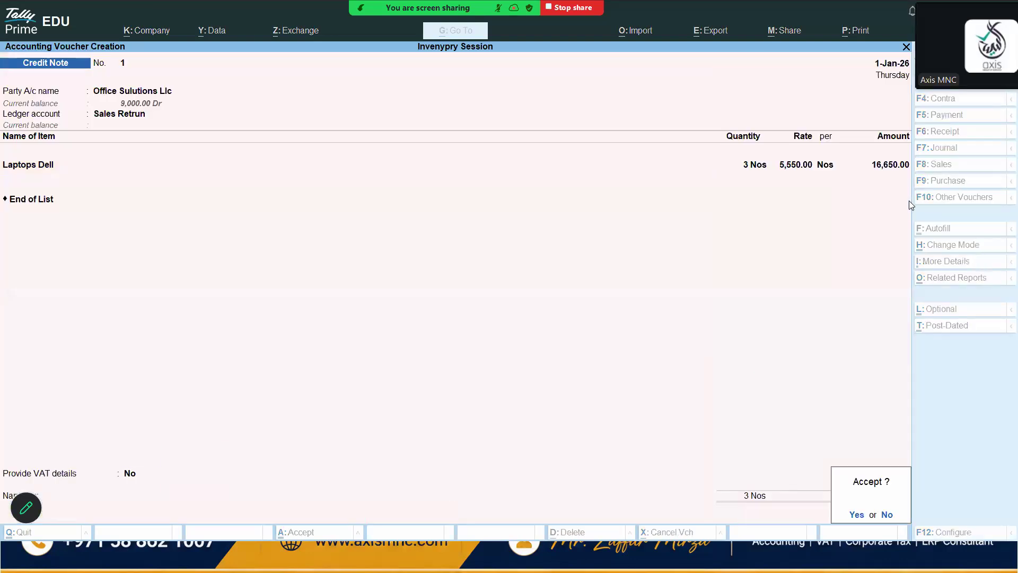
pyautogui.press('Return')
pyautogui.press('Escape')
# Open the Profit & Loss account to review the sales return's effect, then close it
pyautogui.press('Return')
pyautogui.press('Down')
pyautogui.press('Down')
pyautogui.press('Down')
pyautogui.press('Down')
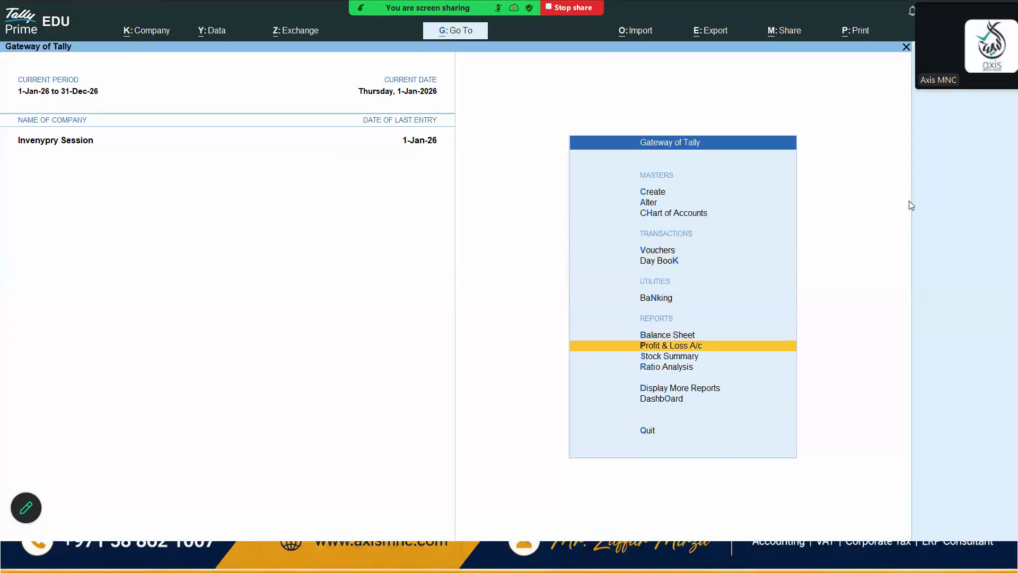
pyautogui.press('Return')
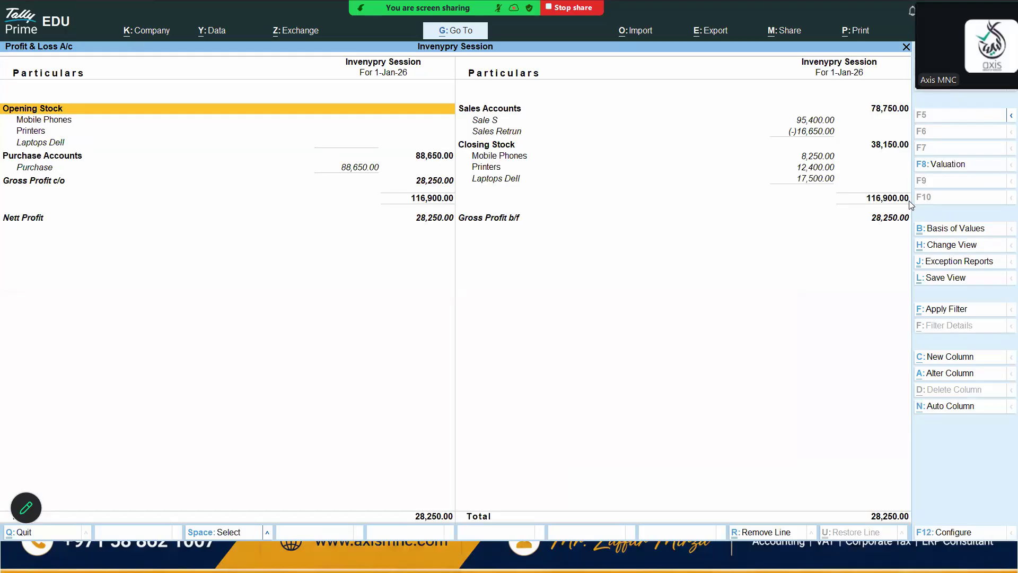
pyautogui.press('Escape')
pyautogui.press('Escape')
pyautogui.press('Escape')
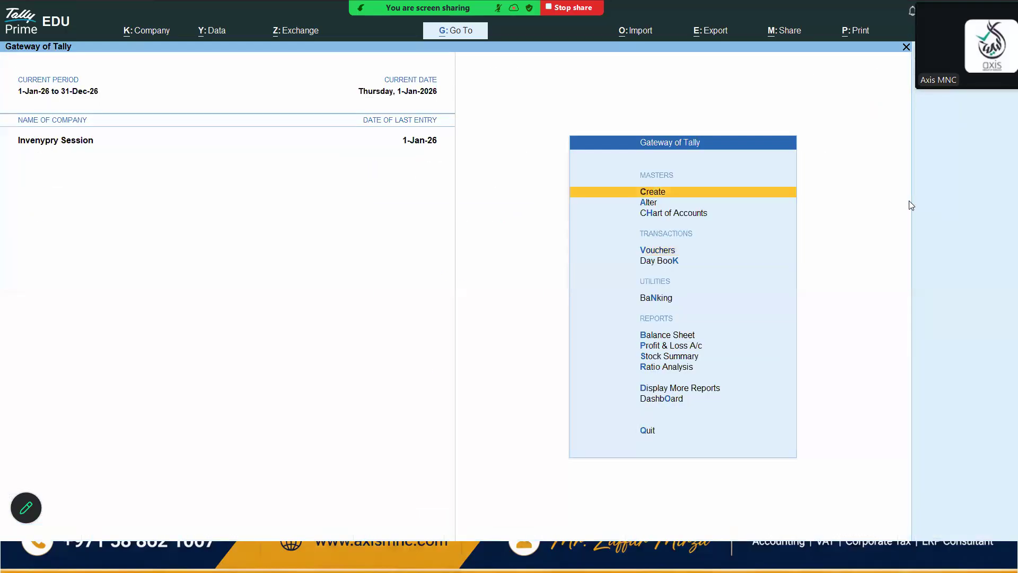
# Open the location summary for the Primary location from the inventory books reports
pyautogui.press('Down')
pyautogui.press('Down')
pyautogui.press('Down')
pyautogui.press('Down')
pyautogui.press('Down')
pyautogui.press('Down')
pyautogui.press('Down')
pyautogui.press('Down')
pyautogui.press('Down')
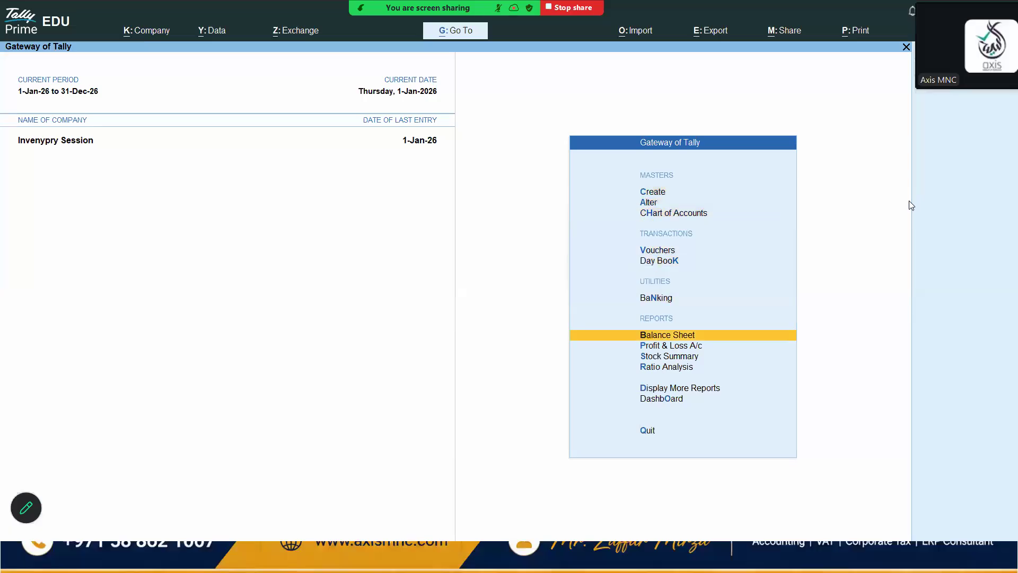
pyautogui.press('Down')
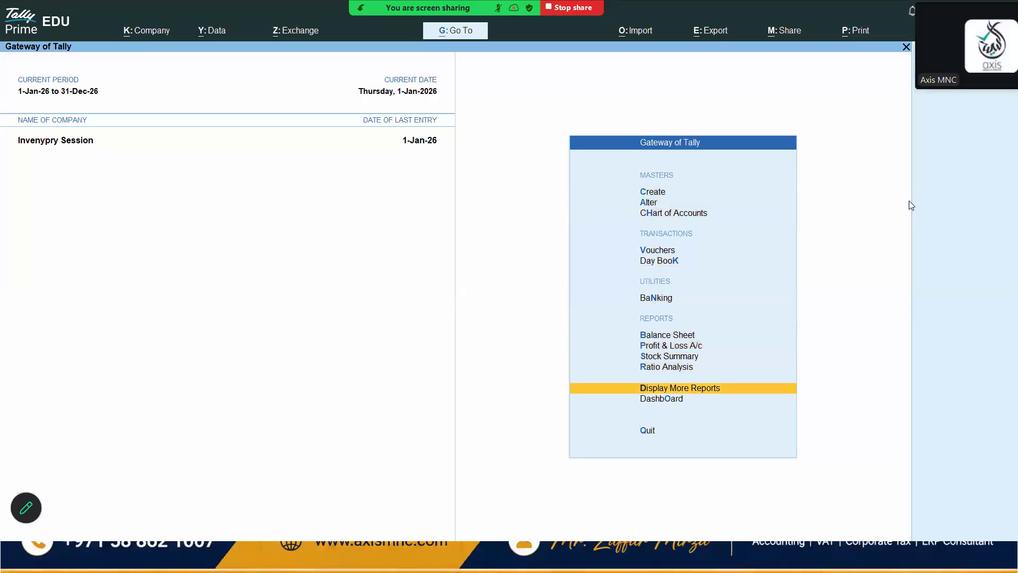
pyautogui.press('Return')
pyautogui.press('Down')
pyautogui.press('Down')
pyautogui.press('Down')
pyautogui.press('Down')
pyautogui.press('Down')
pyautogui.press('Down')
pyautogui.press('Down')
pyautogui.press('Return')
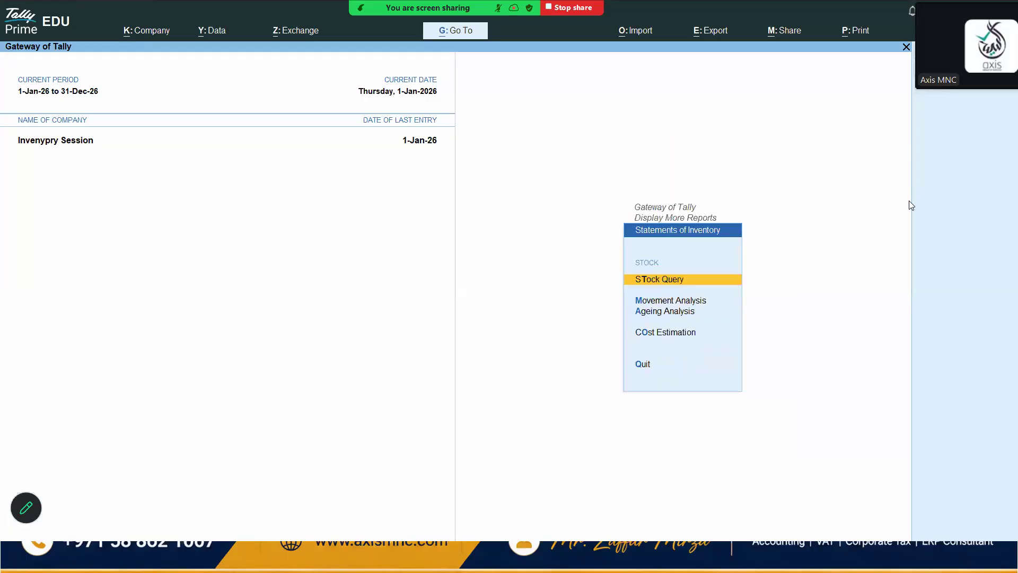
pyautogui.press('Escape')
pyautogui.press('Up')
pyautogui.press('Return')
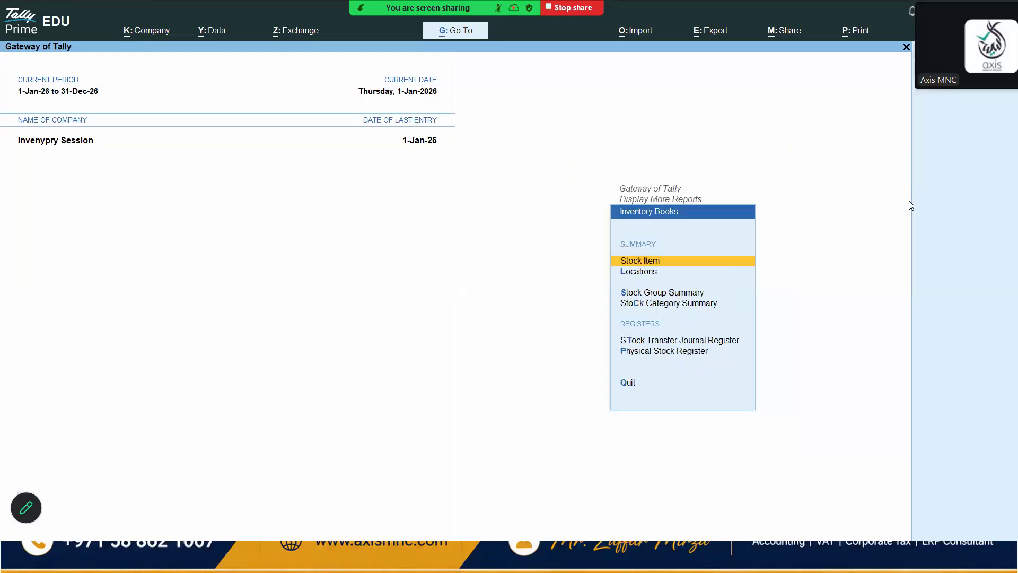
pyautogui.press('Down')
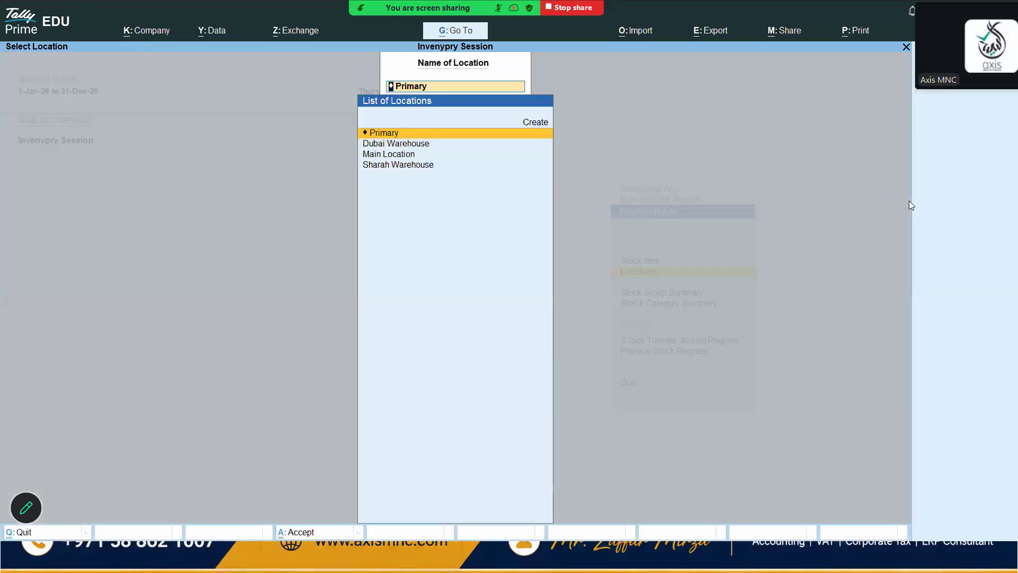
pyautogui.press('Return')
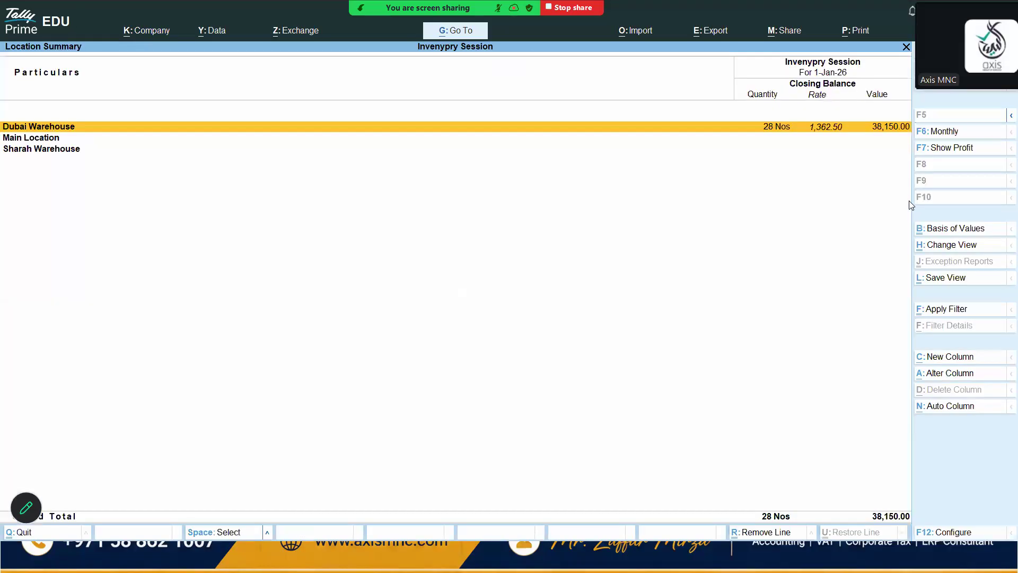
# Expand the location summary to a detailed item-wise view, then close the reports
pyautogui.press('alt')
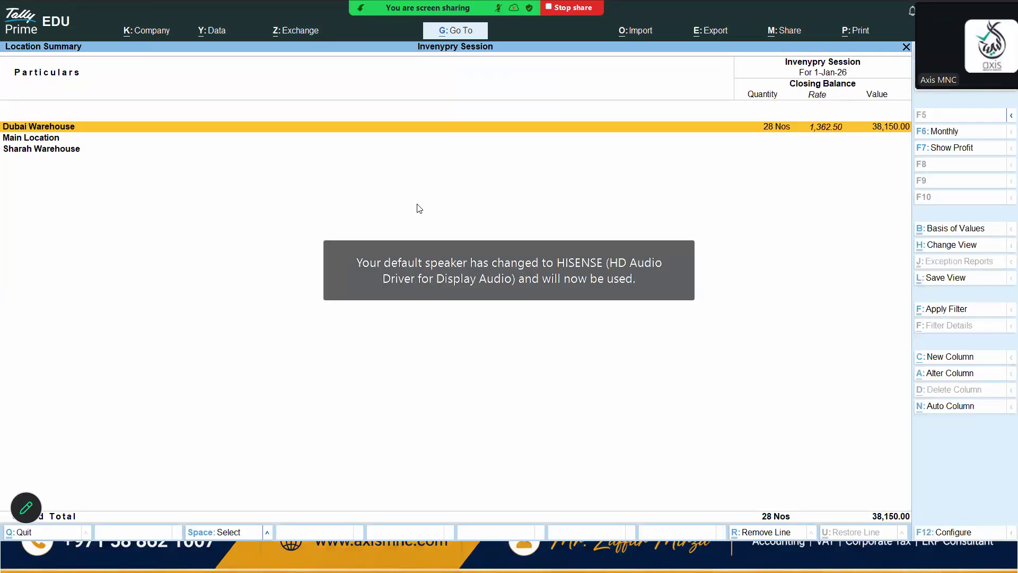
pyautogui.press('alt')
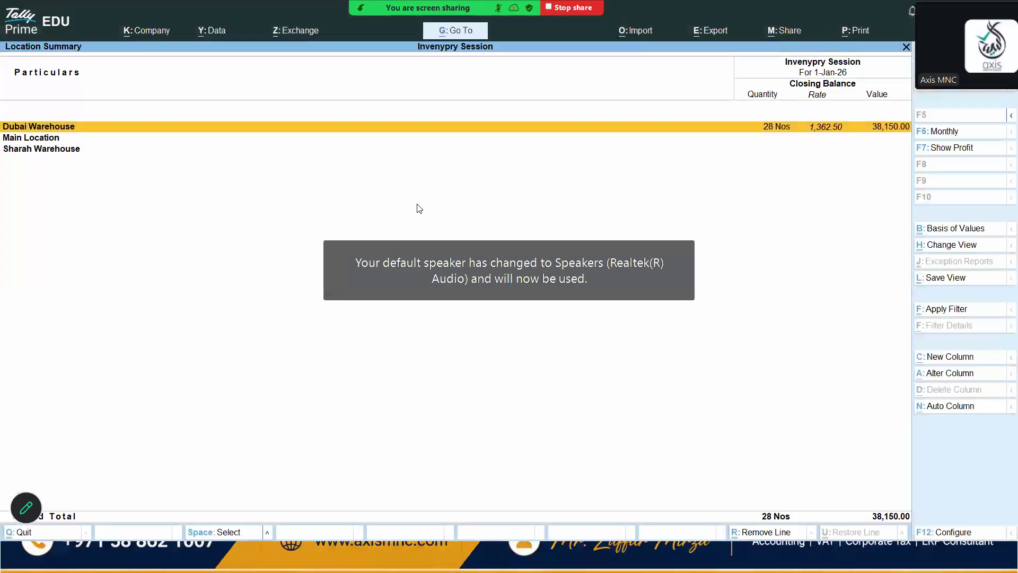
pyautogui.press('F1')
pyautogui.press('Escape')
pyautogui.hotkey('alt', 'F5')
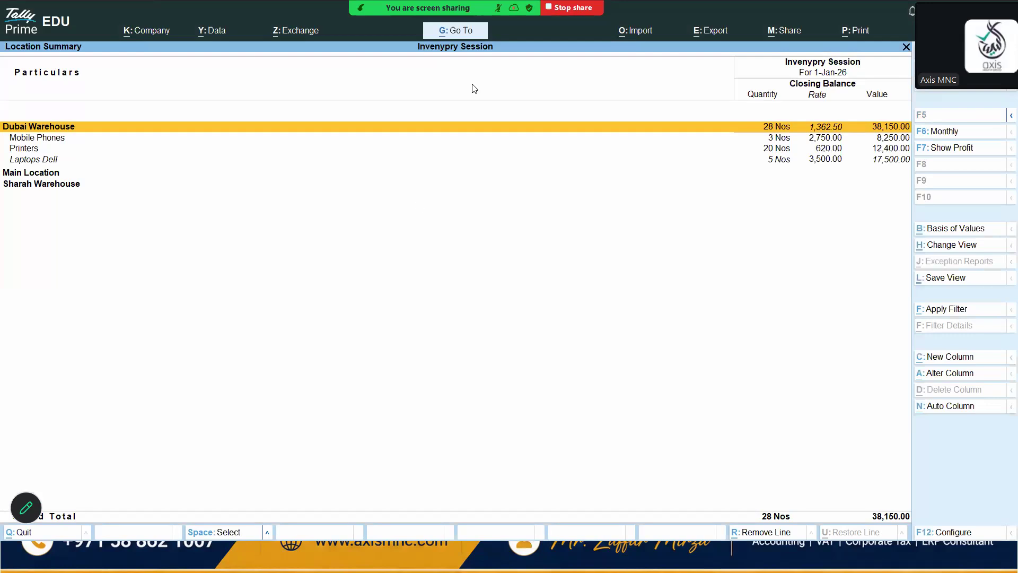
pyautogui.press('Escape')
pyautogui.press('Escape')
pyautogui.press('Escape')
pyautogui.press('Escape')
pyautogui.press('Escape')
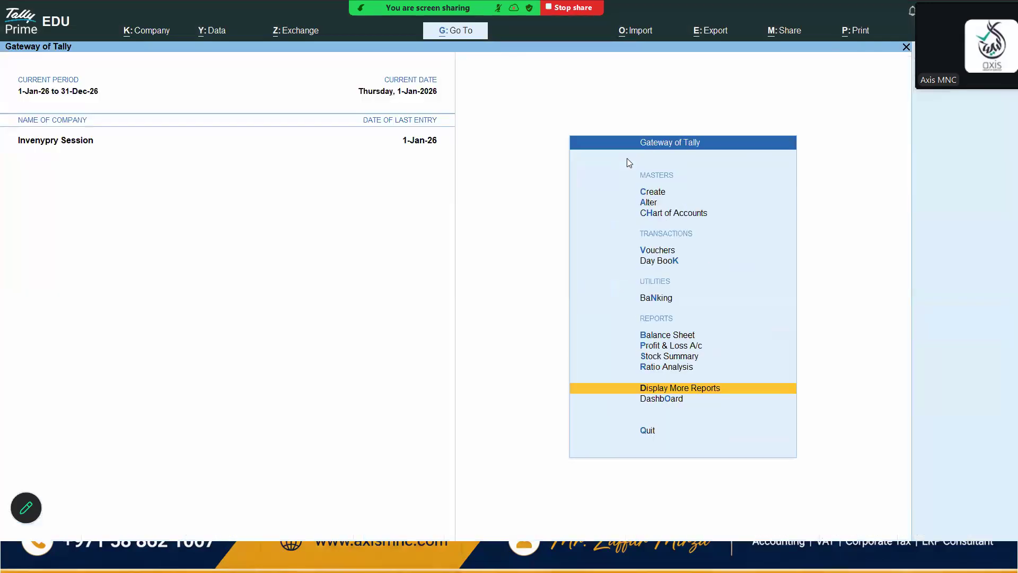
# Open voucher entry and switch the voucher type to Stock Journal
pyautogui.press('Down')
pyautogui.press('Down')
pyautogui.press('Down')
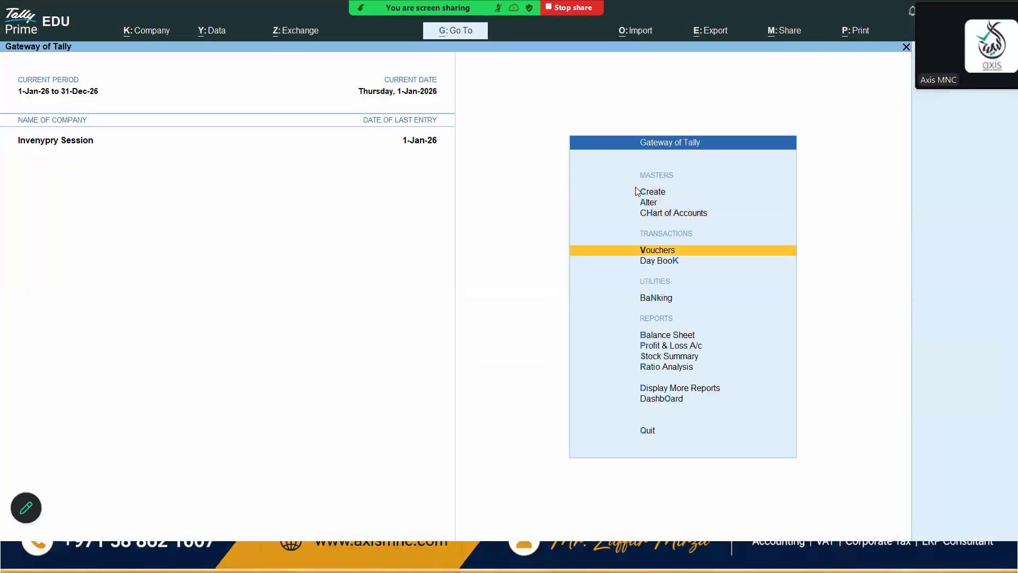
pyautogui.press('Return')
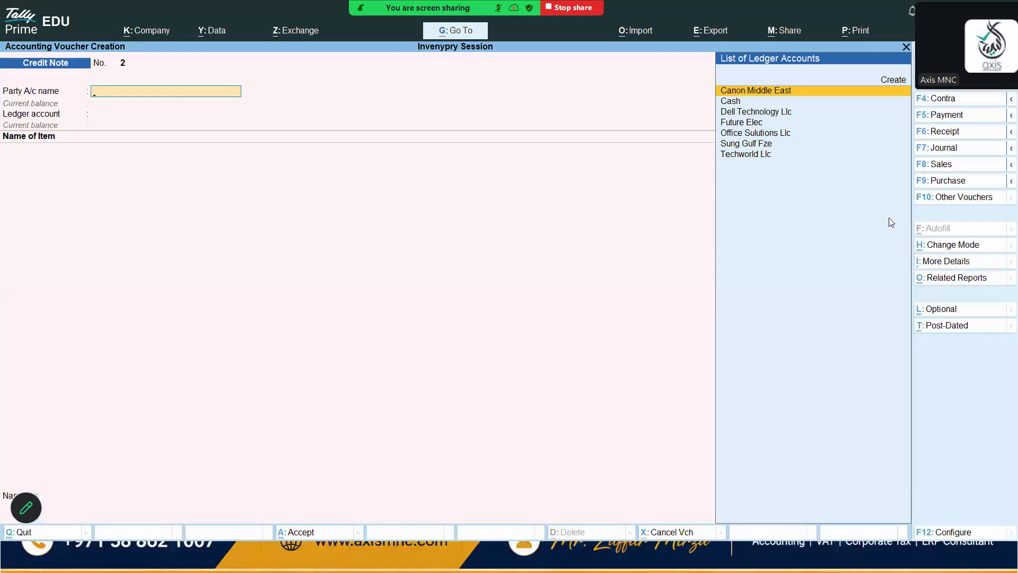
pyautogui.click(953, 197)
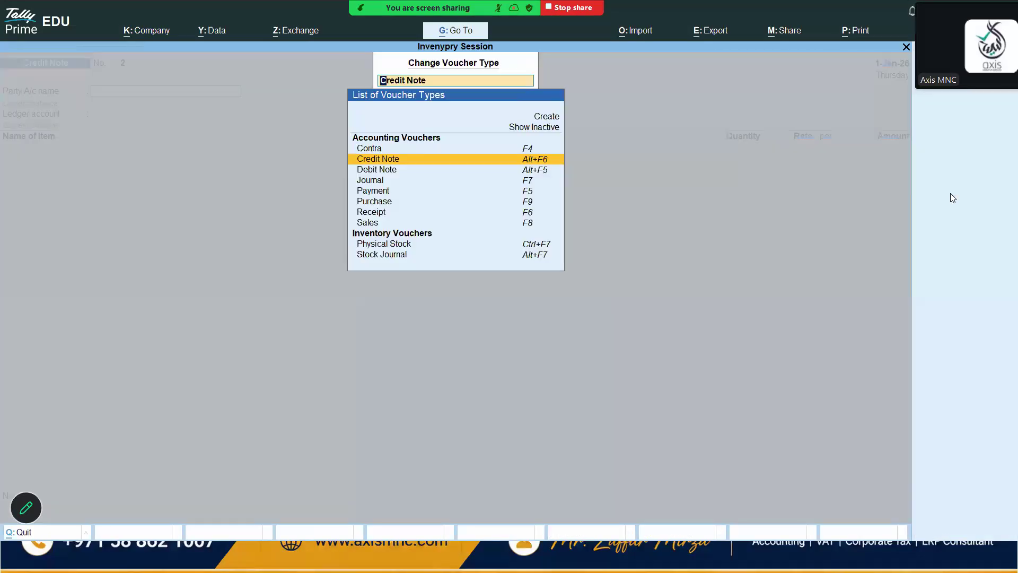
pyautogui.press('Down')
pyautogui.press('Down')
pyautogui.press('Down')
pyautogui.press('Down')
pyautogui.press('Down')
pyautogui.press('Down')
pyautogui.press('Down')
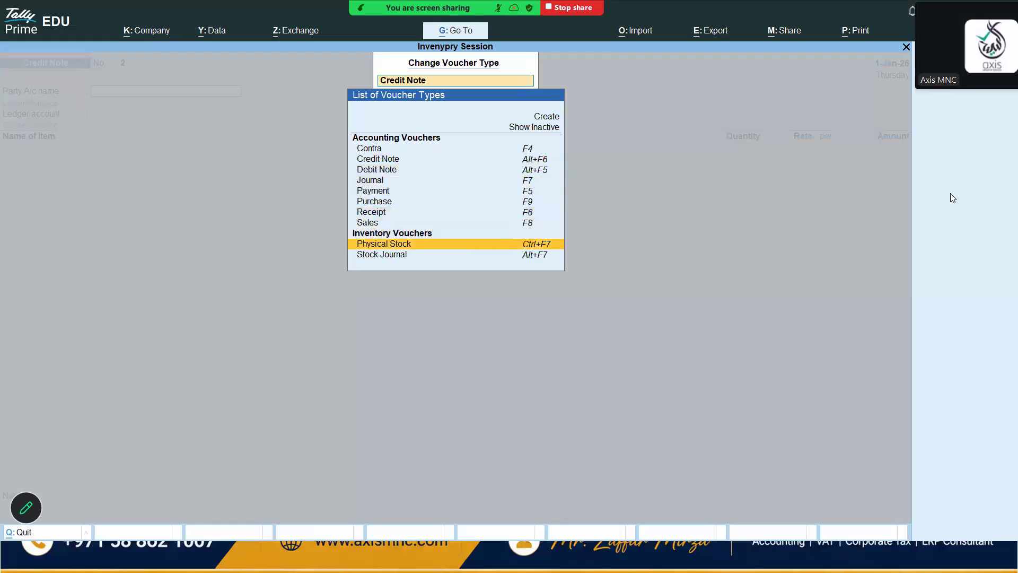
pyautogui.press('Down')
pyautogui.press('Return')
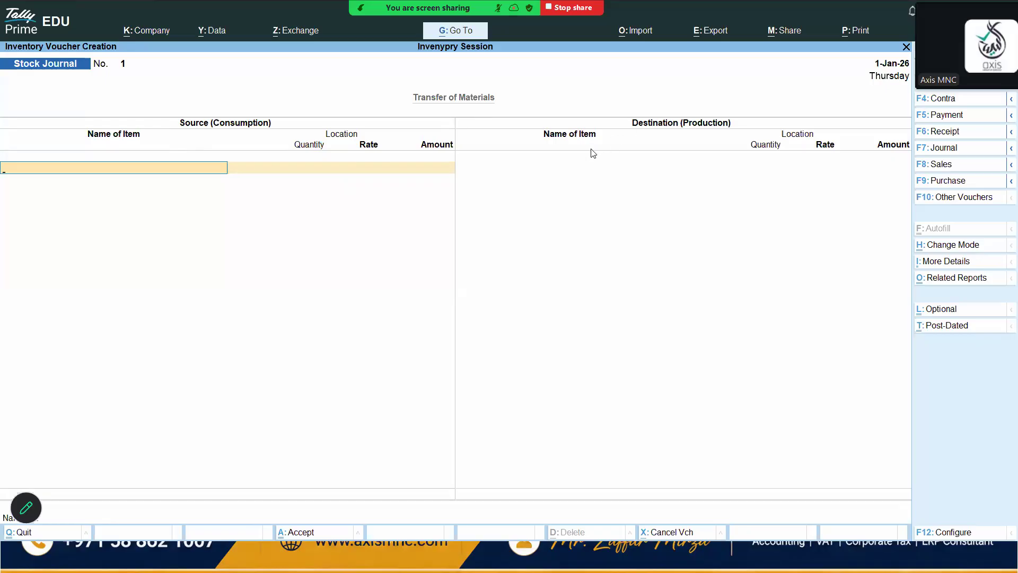
# Enter the source line of the stock journal: 5 Nos of Printers consumed from Dubai Warehouse
pyautogui.press('space')
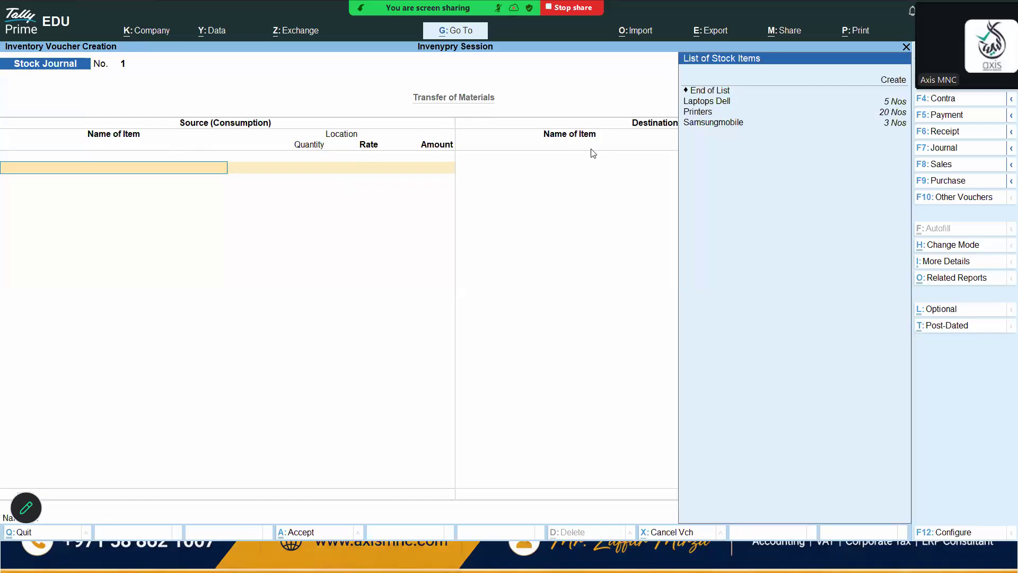
pyautogui.press('Down')
pyautogui.press('Down')
pyautogui.press('Down')
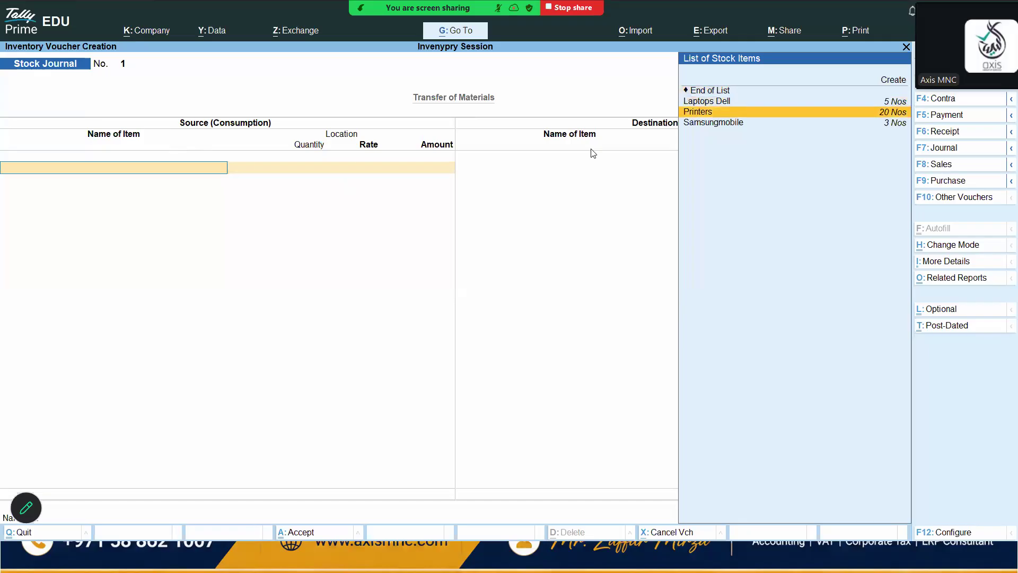
pyautogui.press('Return')
pyautogui.press('Return')
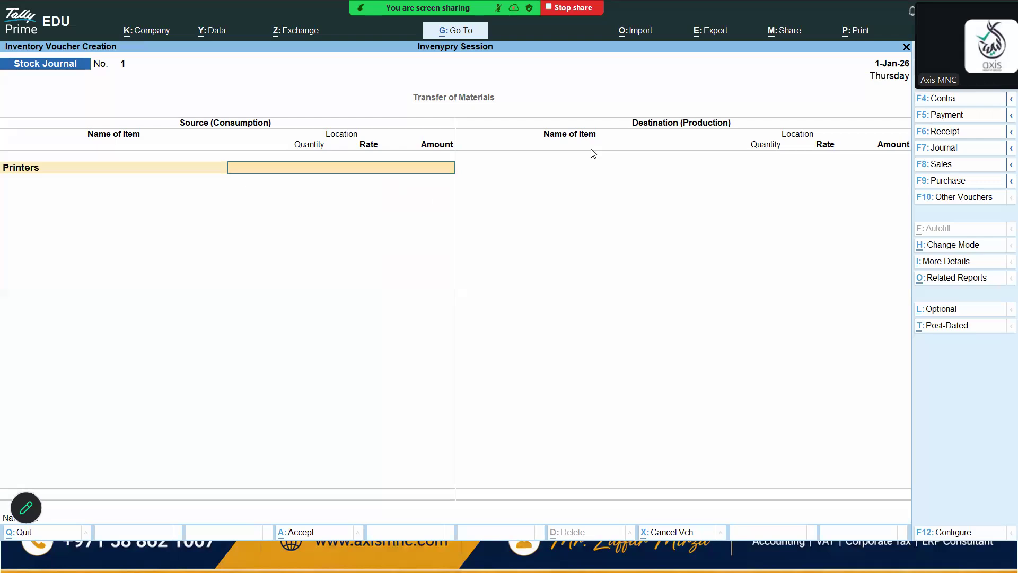
pyautogui.press('Return')
pyautogui.press('Return')
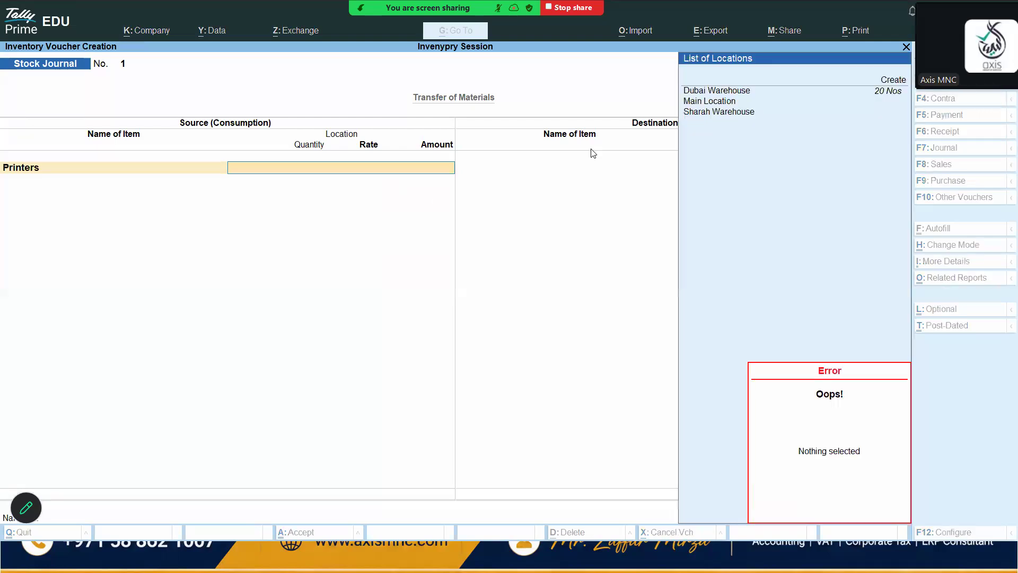
pyautogui.press('Down')
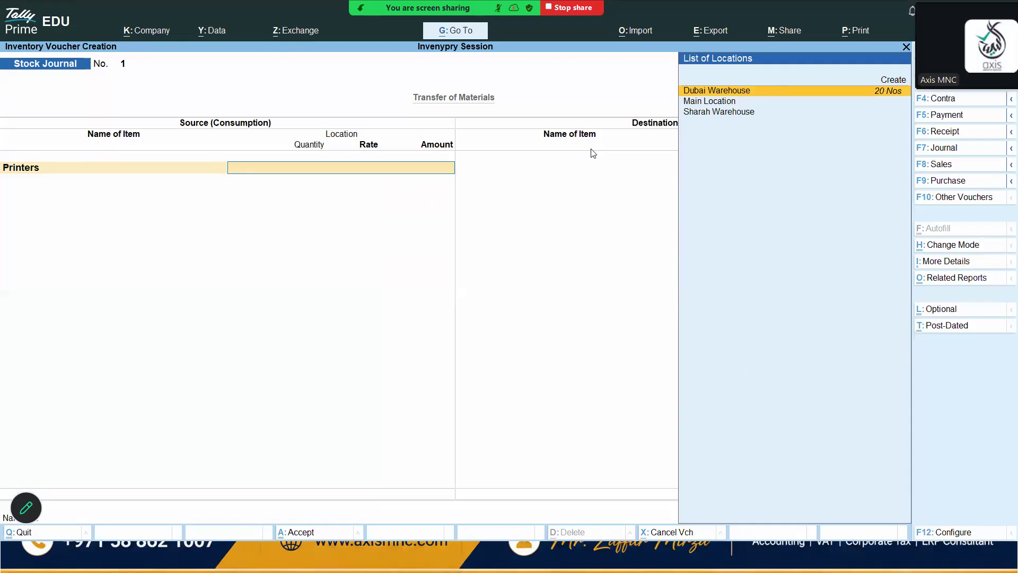
pyautogui.press('Return')
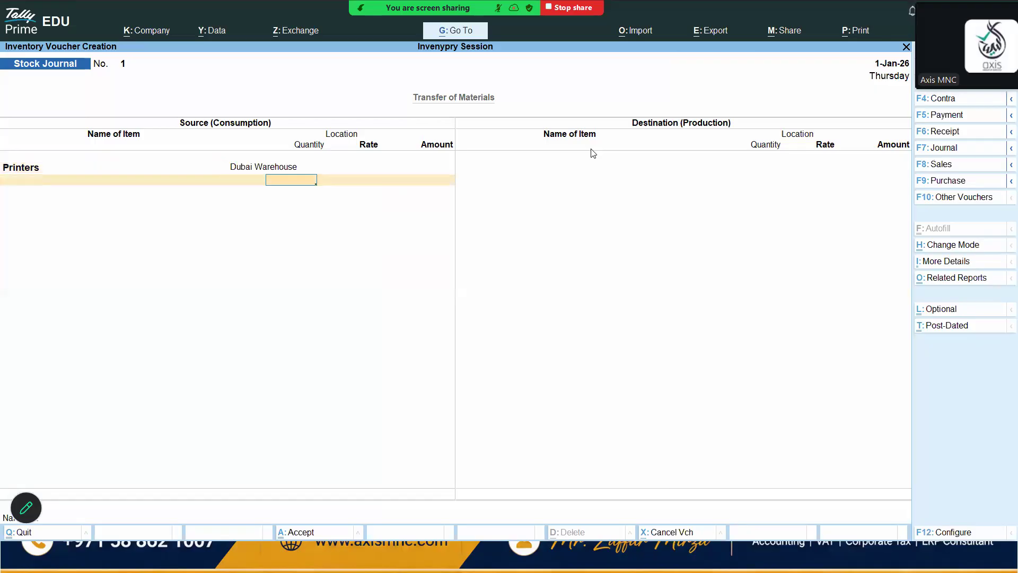
pyautogui.write('5')
pyautogui.press('Return')
pyautogui.press('Return')
pyautogui.press('Return')
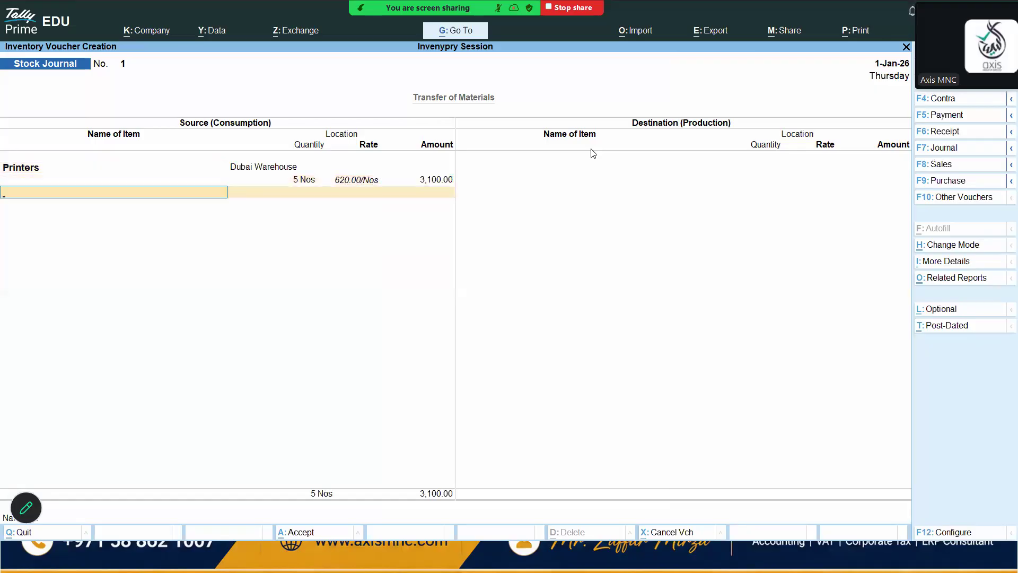
pyautogui.press('Return')
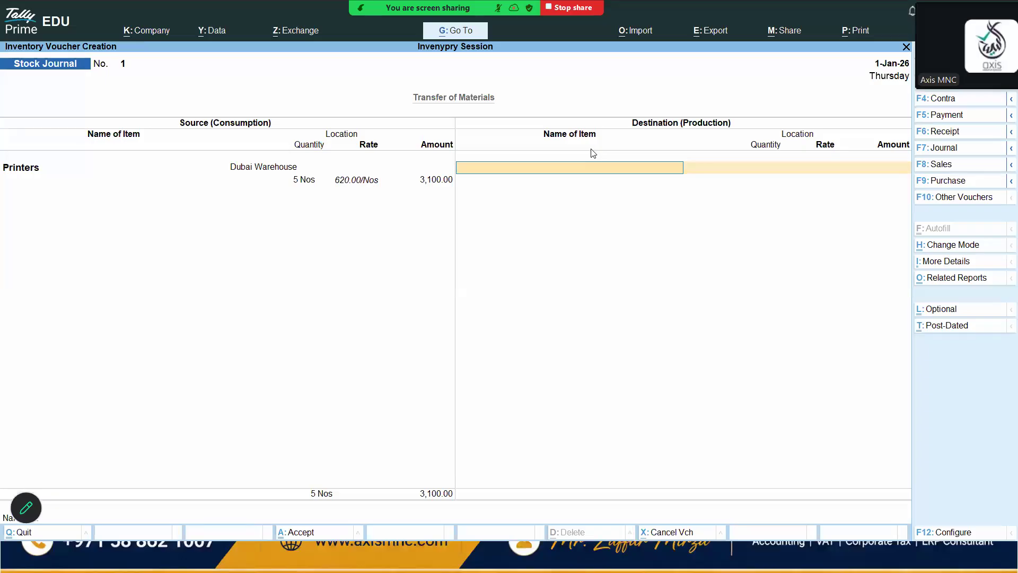
# Add 5 Nos of Printers to Sharah Warehouse as the destination line and save the stock journal
pyautogui.write('P')
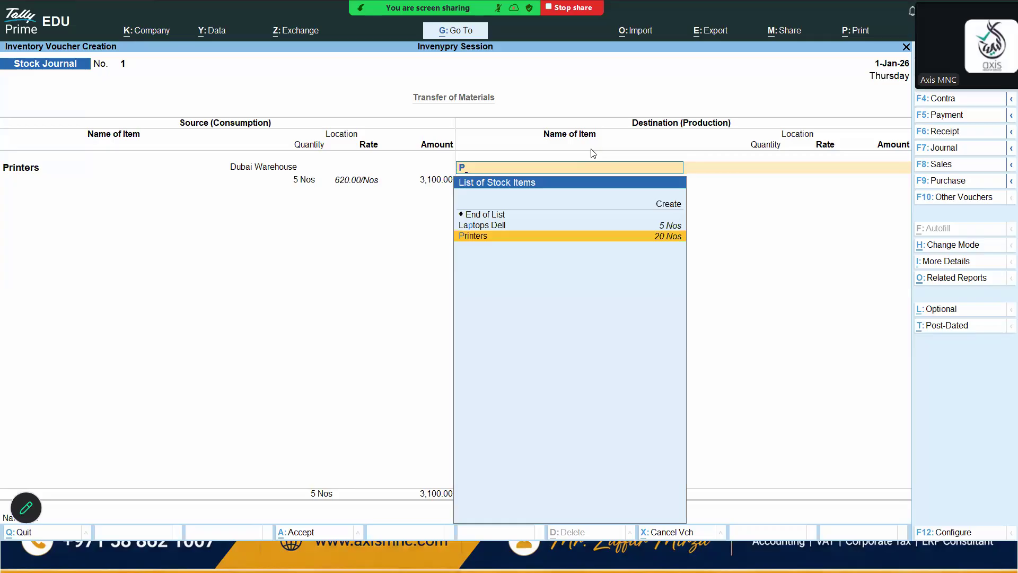
pyautogui.press('Return')
pyautogui.press('Return')
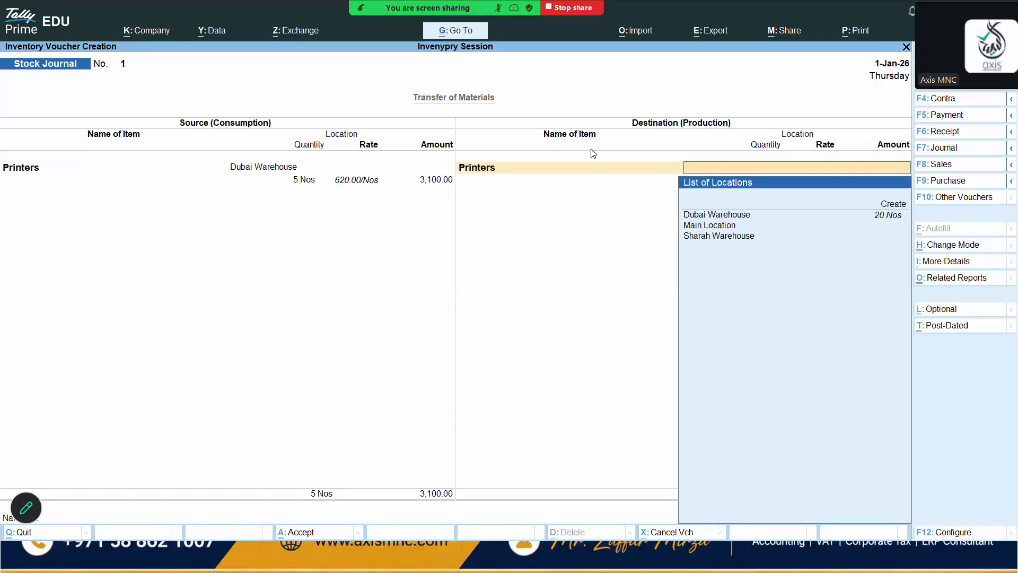
pyautogui.press('Down')
pyautogui.press('Down')
pyautogui.press('Down')
pyautogui.press('Return')
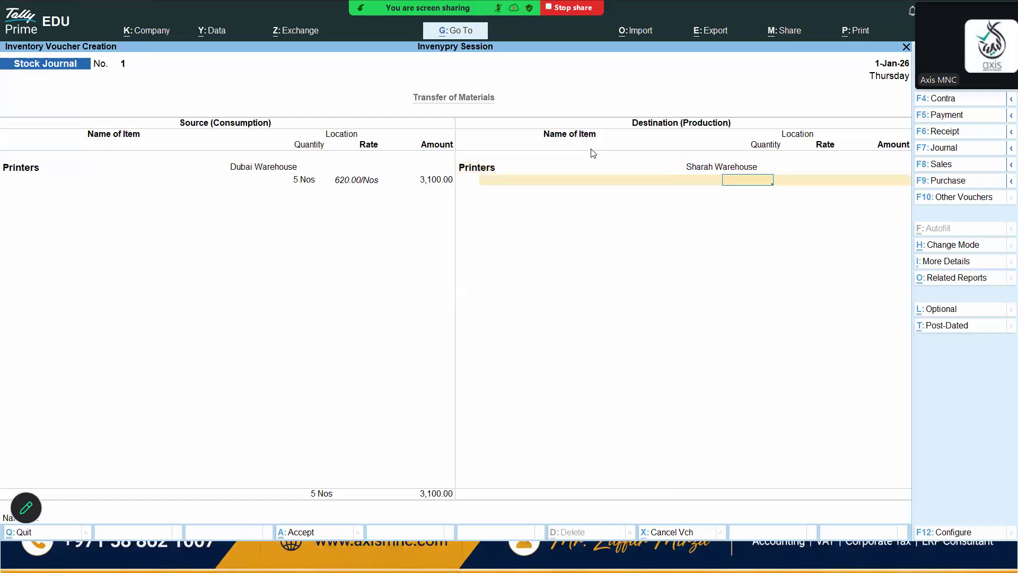
pyautogui.write('5')
pyautogui.press('Return')
pyautogui.press('Return')
pyautogui.press('Return')
pyautogui.press('Return')
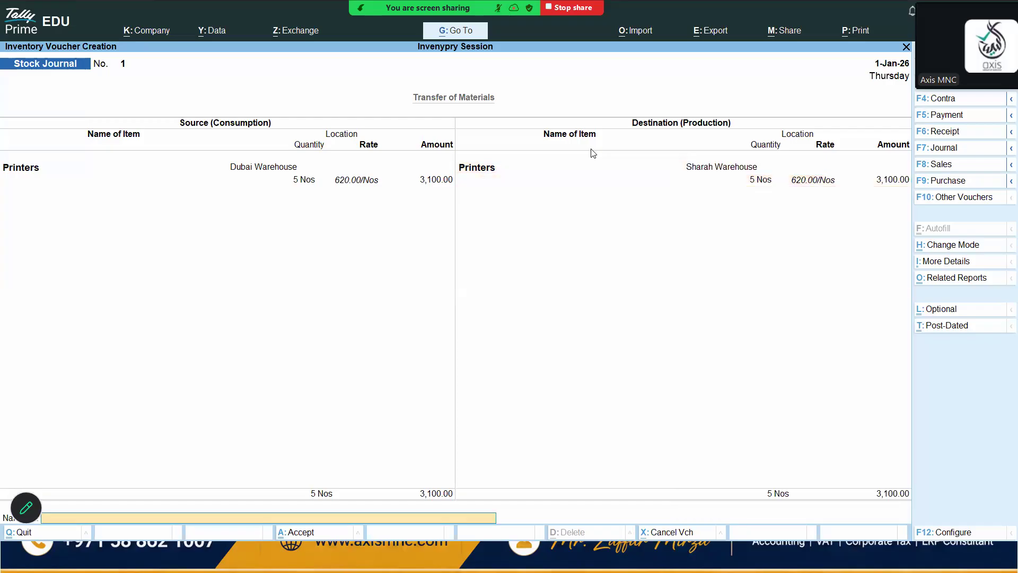
pyautogui.press('Return')
pyautogui.press('Return')
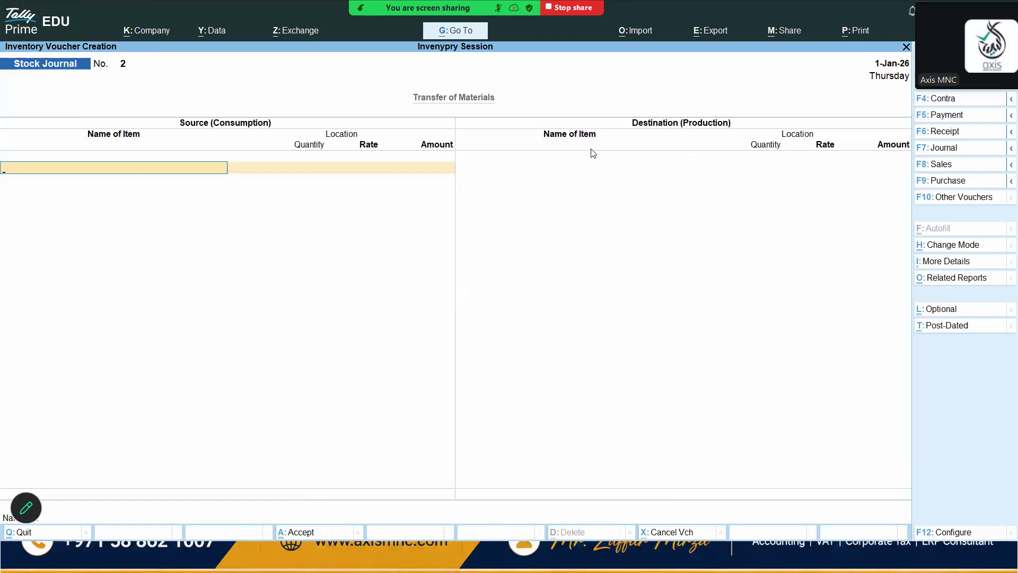
# Open the Profit & Loss account in detailed view to review the sales and stock entries, then close it
pyautogui.press('Escape')
pyautogui.press('Down')
pyautogui.press('Down')
pyautogui.press('Down')
pyautogui.press('Down')
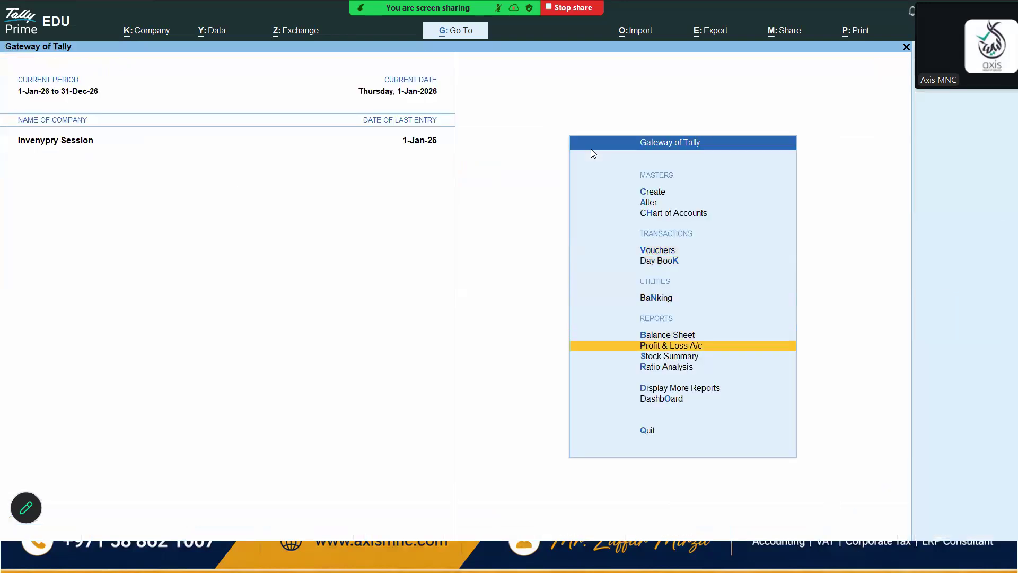
pyautogui.press('Return')
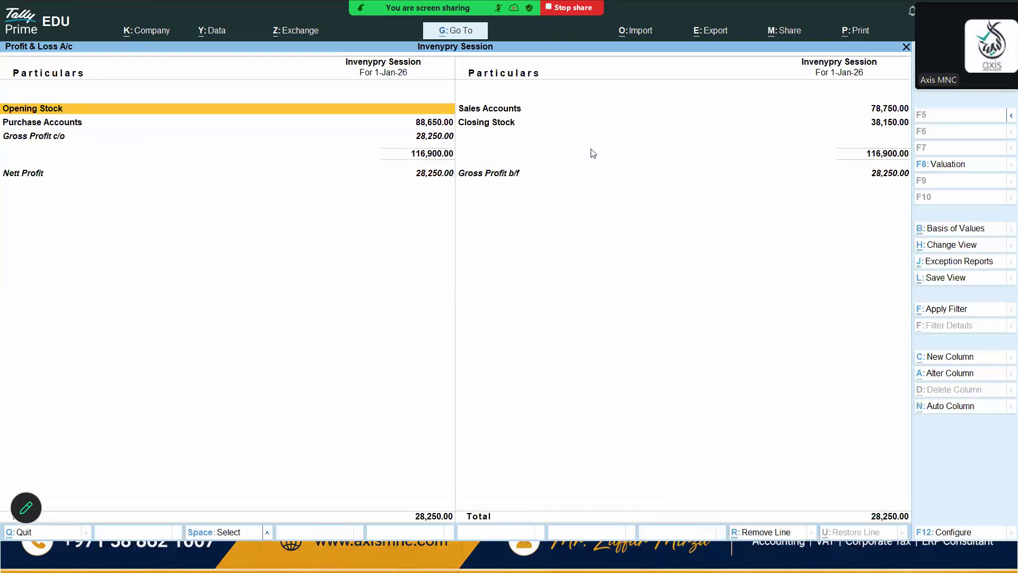
pyautogui.hotkey('alt', 'F5')
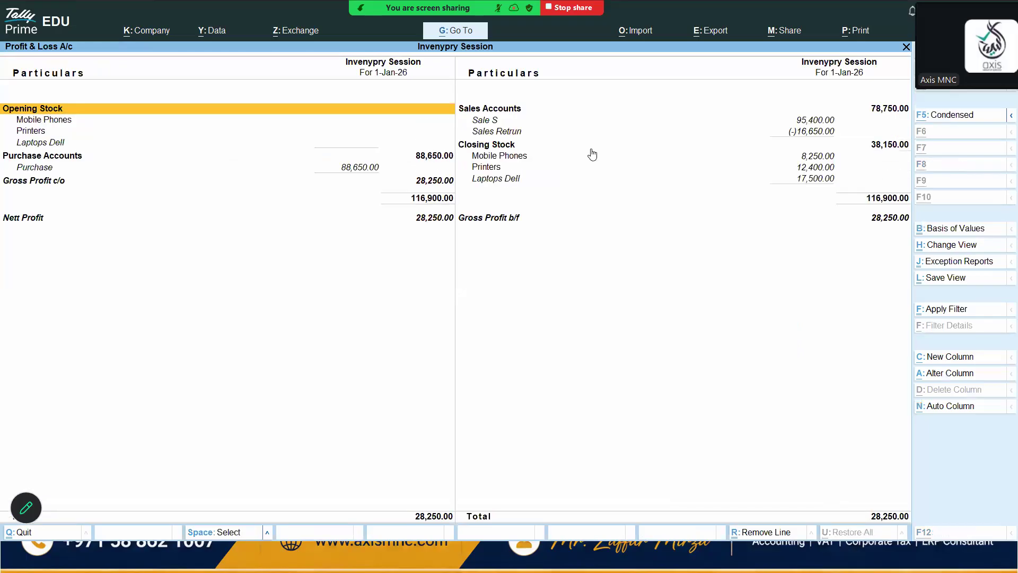
pyautogui.press('Right')
pyautogui.press('Down')
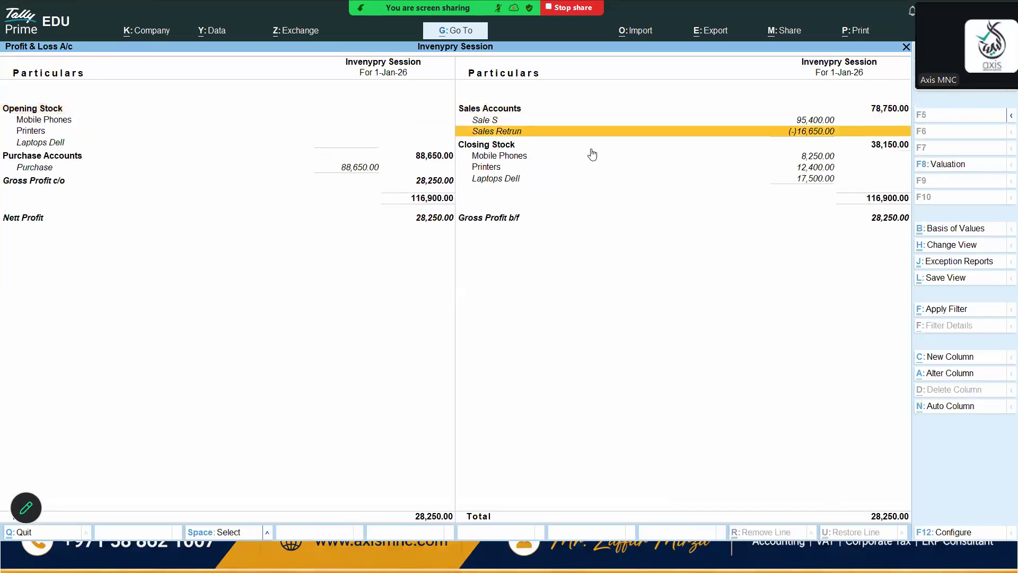
pyautogui.press('Down')
pyautogui.press('Down')
pyautogui.press('Down')
pyautogui.press('Down')
pyautogui.press('Escape')
# Open the Primary location summary from the inventory books in detailed view and browse its warehouse items
pyautogui.press('Down')
pyautogui.press('Down')
pyautogui.press('Down')
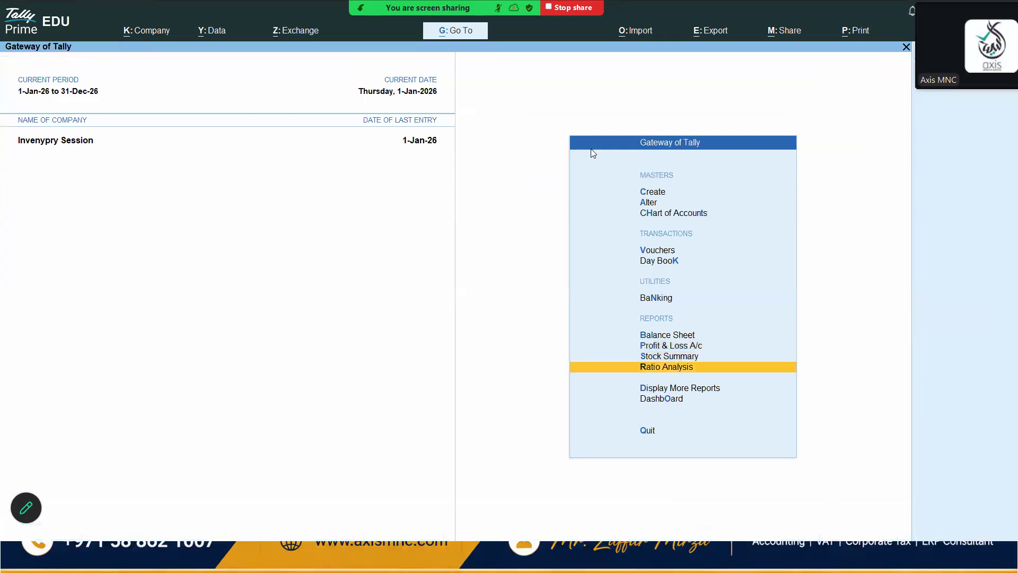
pyautogui.press('Return')
pyautogui.press('Down')
pyautogui.press('Down')
pyautogui.press('Down')
pyautogui.press('Down')
pyautogui.press('Down')
pyautogui.press('Down')
pyautogui.press('Down')
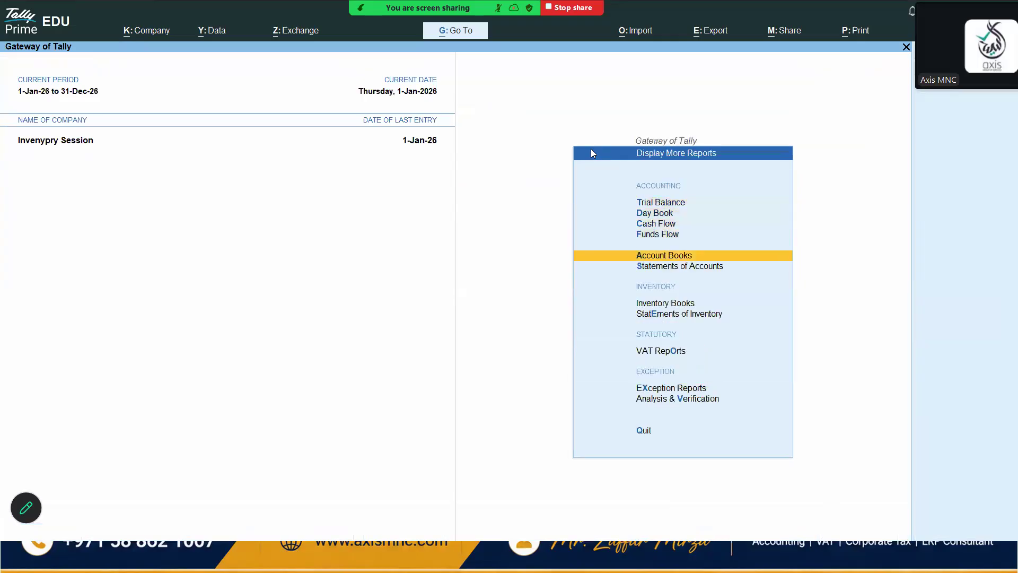
pyautogui.press('Up')
pyautogui.press('Return')
pyautogui.press('Down')
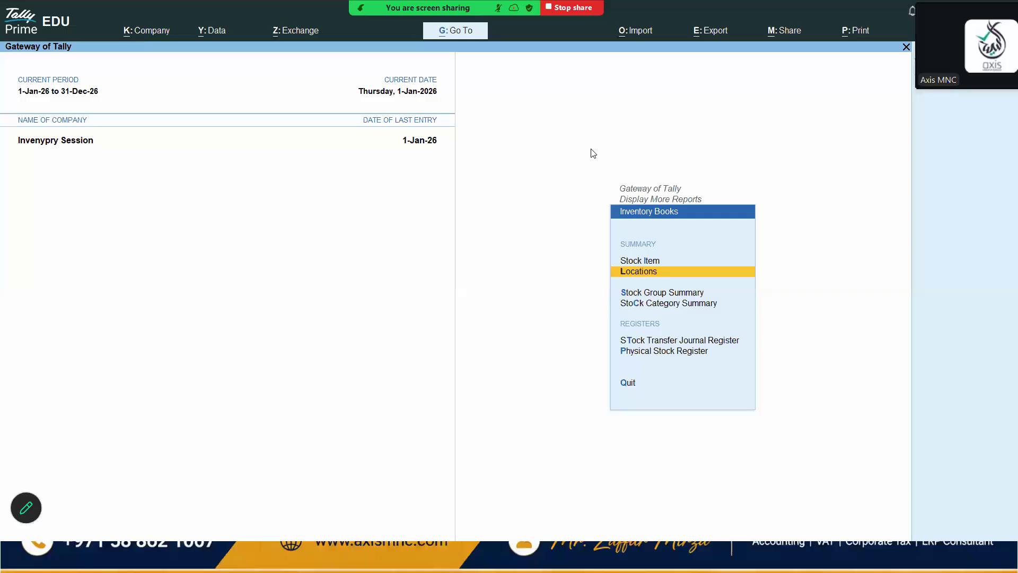
pyautogui.press('Return')
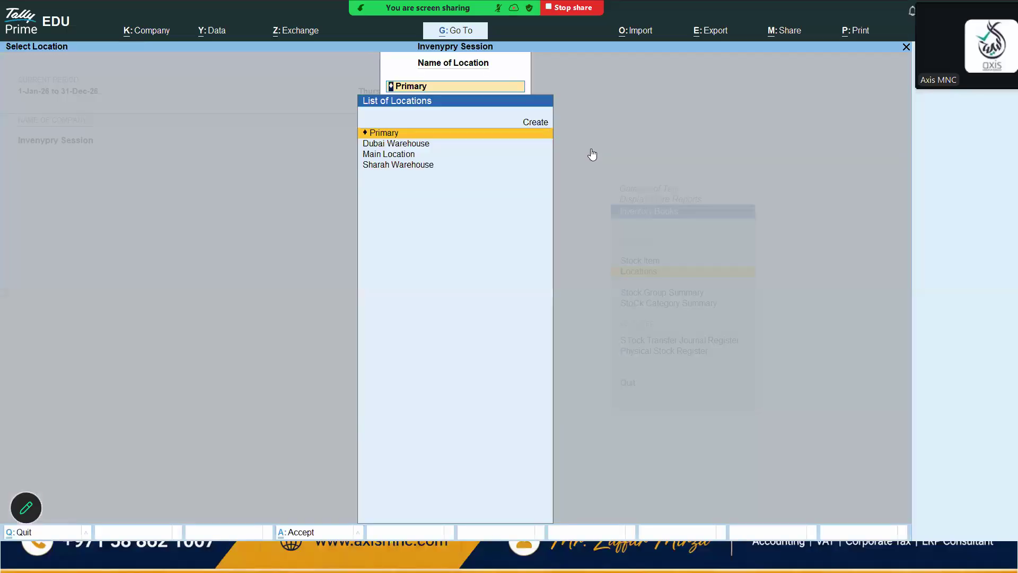
pyautogui.press('Return')
pyautogui.press('alt')
pyautogui.hotkey('alt', 'F5')
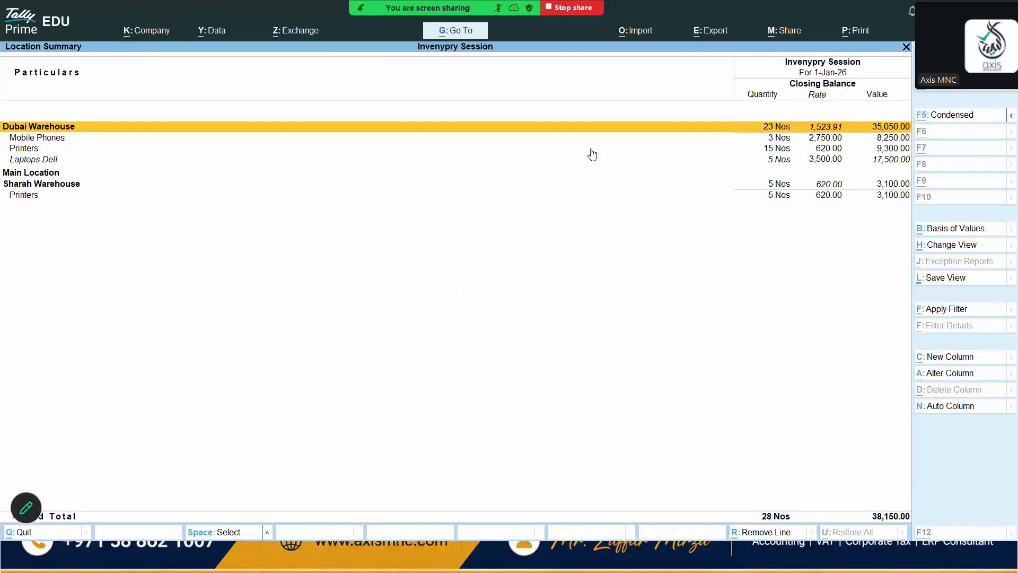
pyautogui.press('Down')
pyautogui.press('Down')
pyautogui.press('Down')
pyautogui.press('Down')
pyautogui.press('Down')
pyautogui.press('Down')
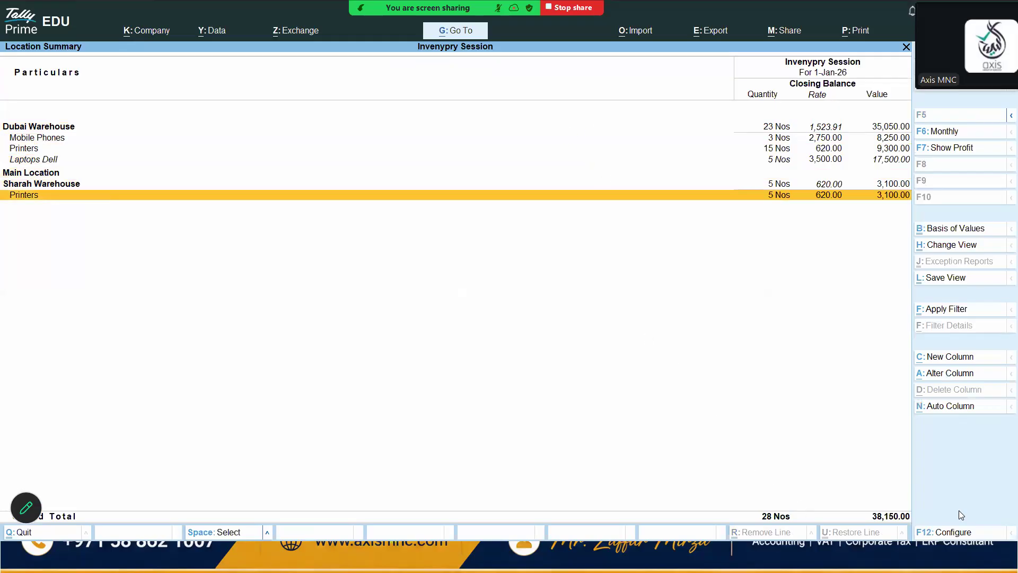
# Configure the location summary to show opening balance, goods inwards and goods outwards columns
pyautogui.click(935, 535)
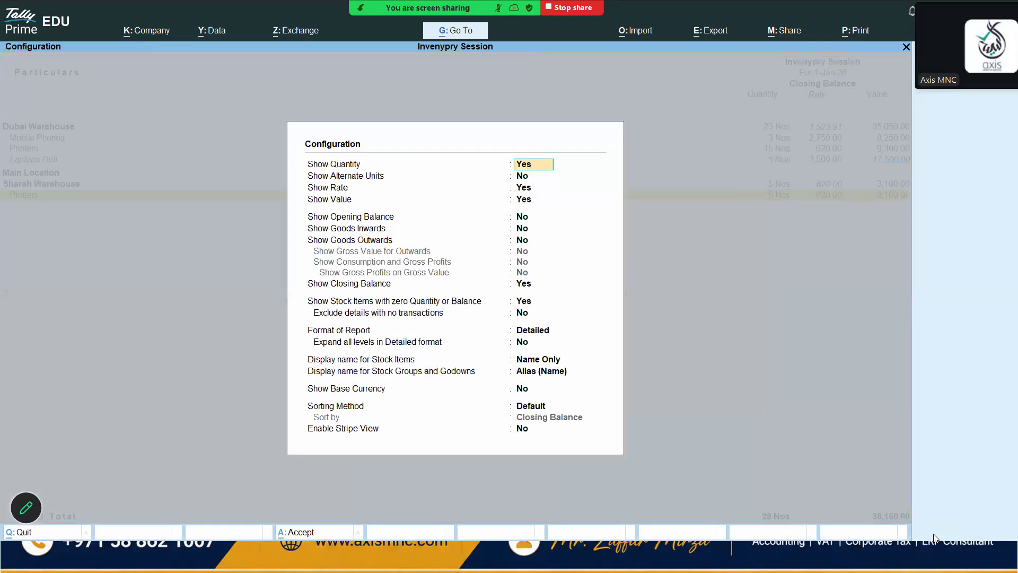
pyautogui.press('Return')
pyautogui.press('Return')
pyautogui.press('Return')
pyautogui.press('Return')
pyautogui.write('y')
pyautogui.press('Return')
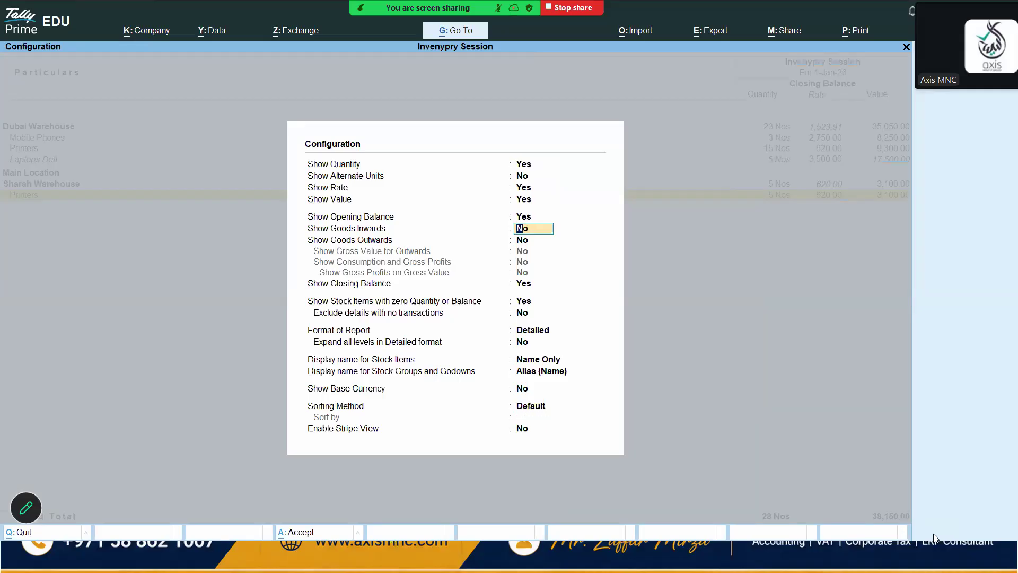
pyautogui.write('y')
pyautogui.press('Return')
pyautogui.write('y')
pyautogui.press('Return')
pyautogui.hotkey('ctrl', 'a')
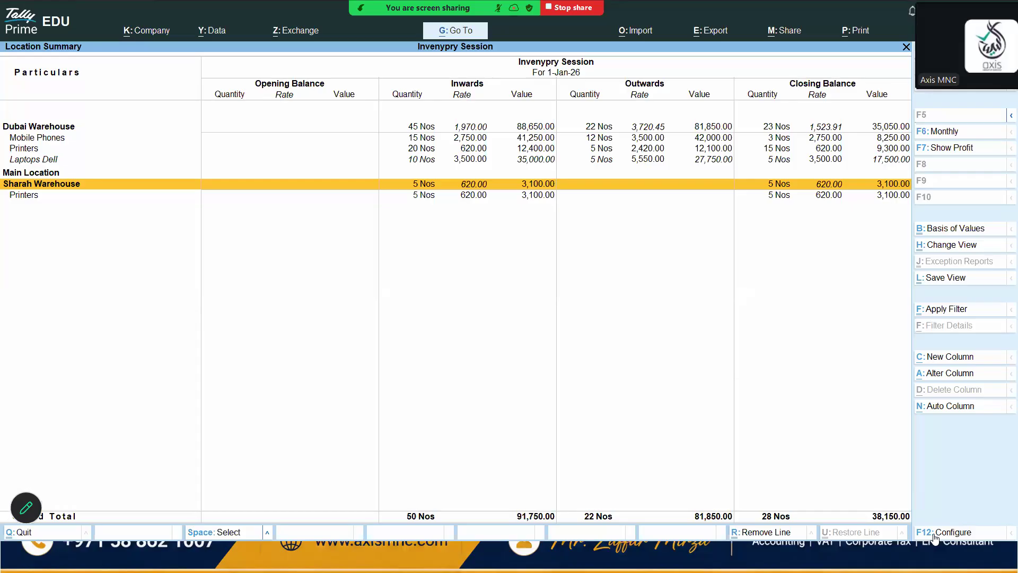
# Open the Stock Transfer Journal Register from the inventory books, then return to the reports menu
pyautogui.press('Escape')
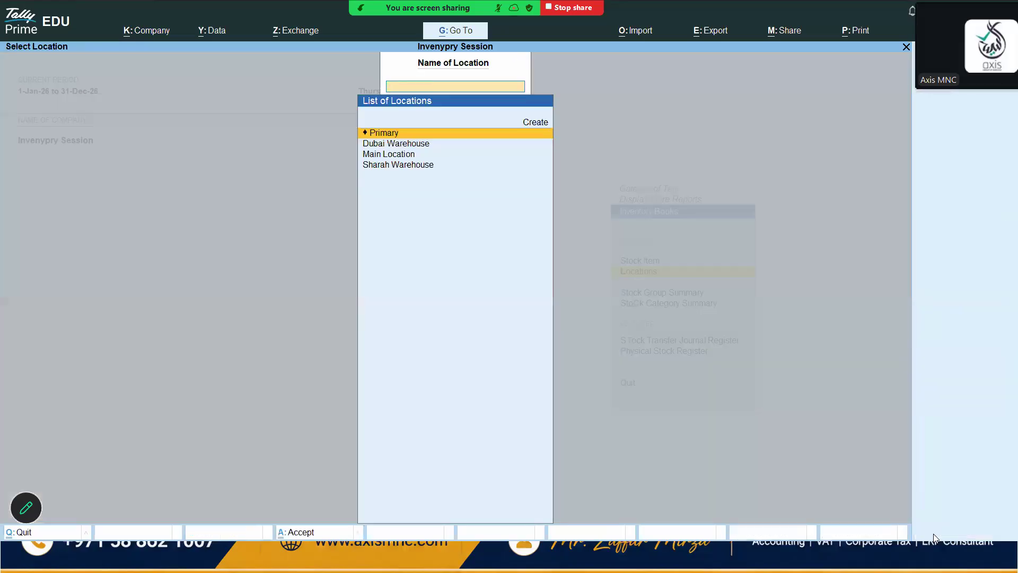
pyautogui.press('Escape')
pyautogui.press('Down')
pyautogui.press('Down')
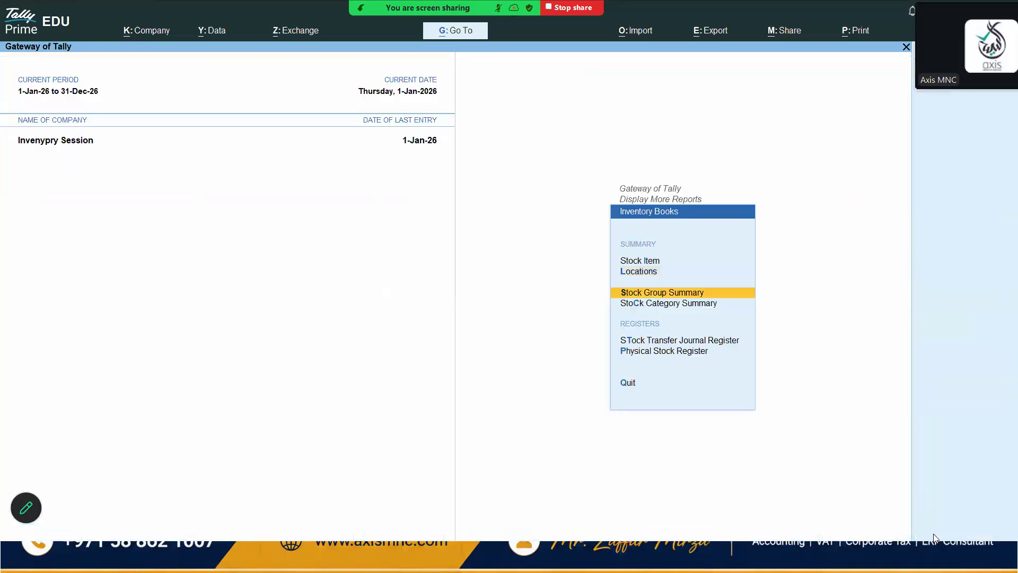
pyautogui.press('Up')
pyautogui.press('Down')
pyautogui.press('Down')
pyautogui.press('Down')
pyautogui.press('Up')
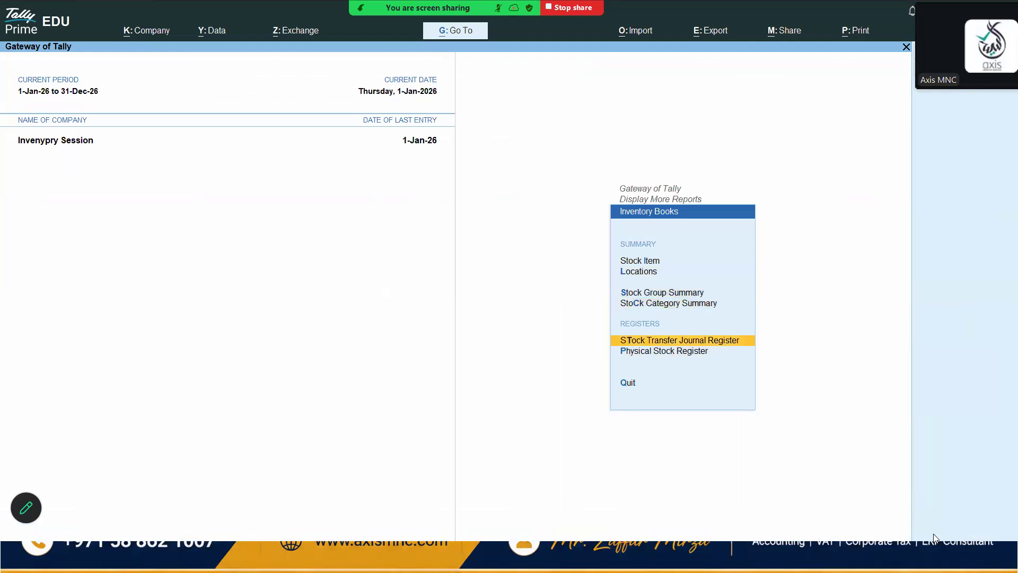
pyautogui.press('Return')
pyautogui.press('Escape')
pyautogui.press('Escape')
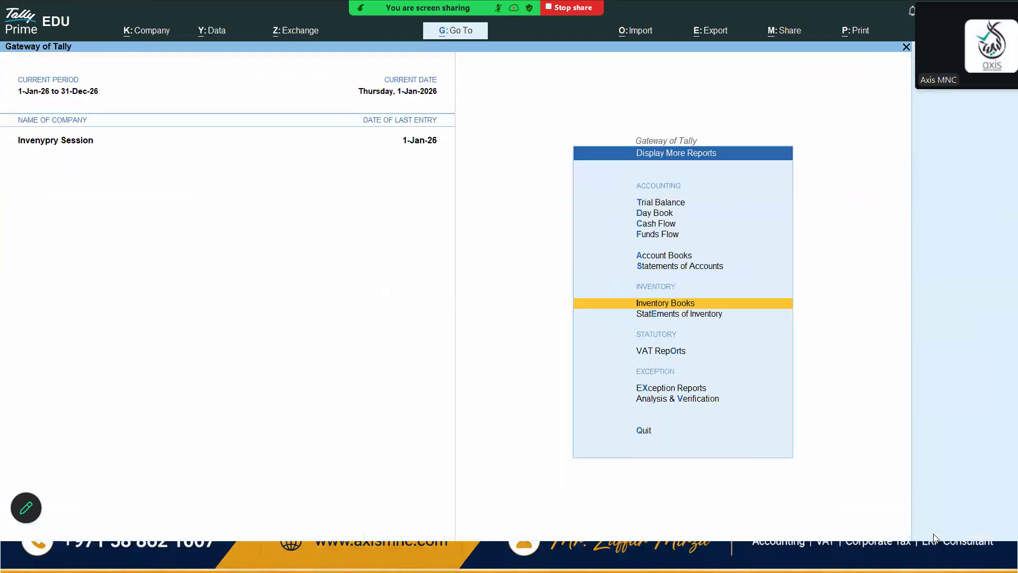
# Open the stock item movement analysis for Laptops Dell from the statements of inventory
pyautogui.press('Down')
pyautogui.press('Return')
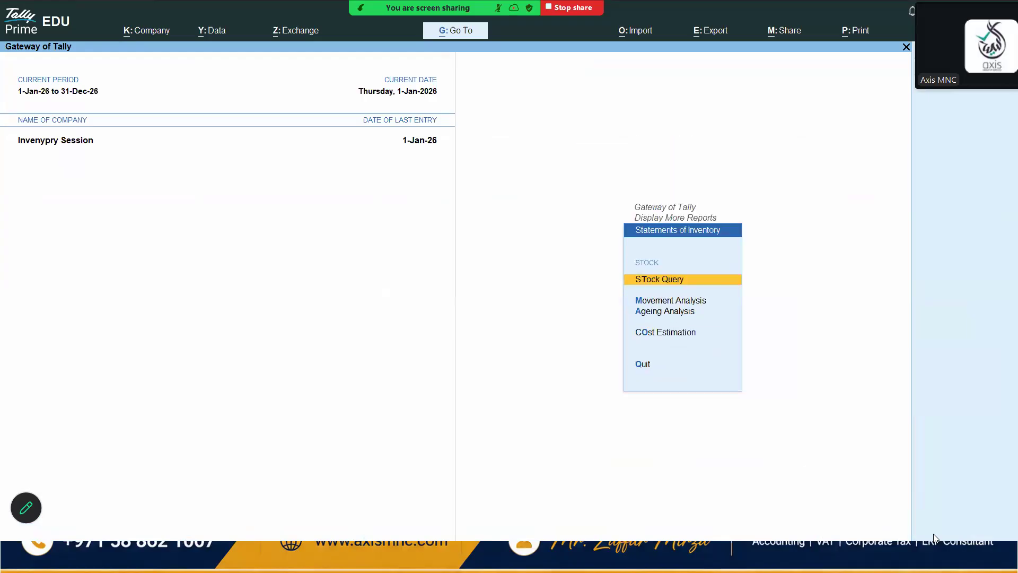
pyautogui.press('Down')
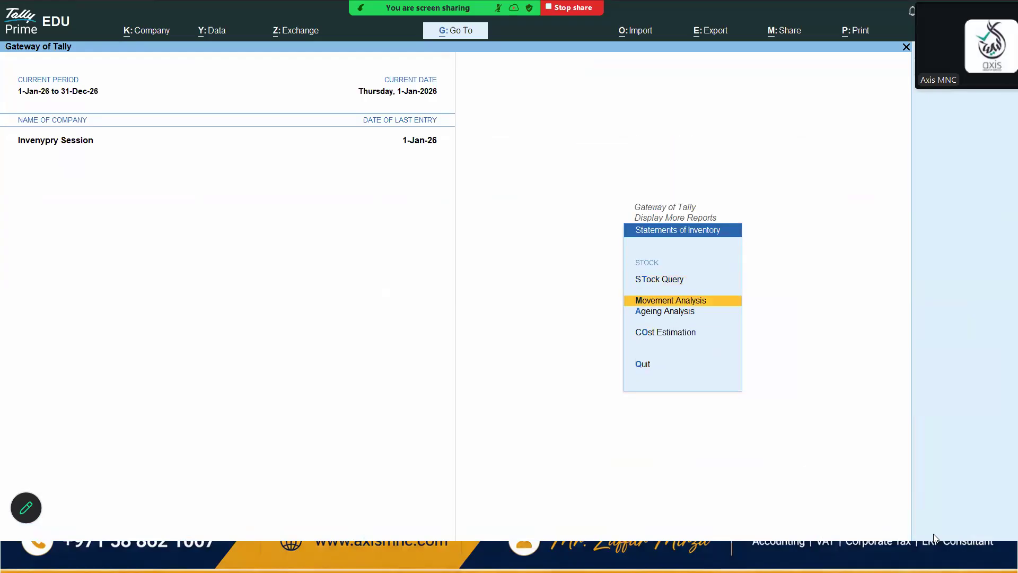
pyautogui.press('Return')
pyautogui.press('Down')
pyautogui.press('Down')
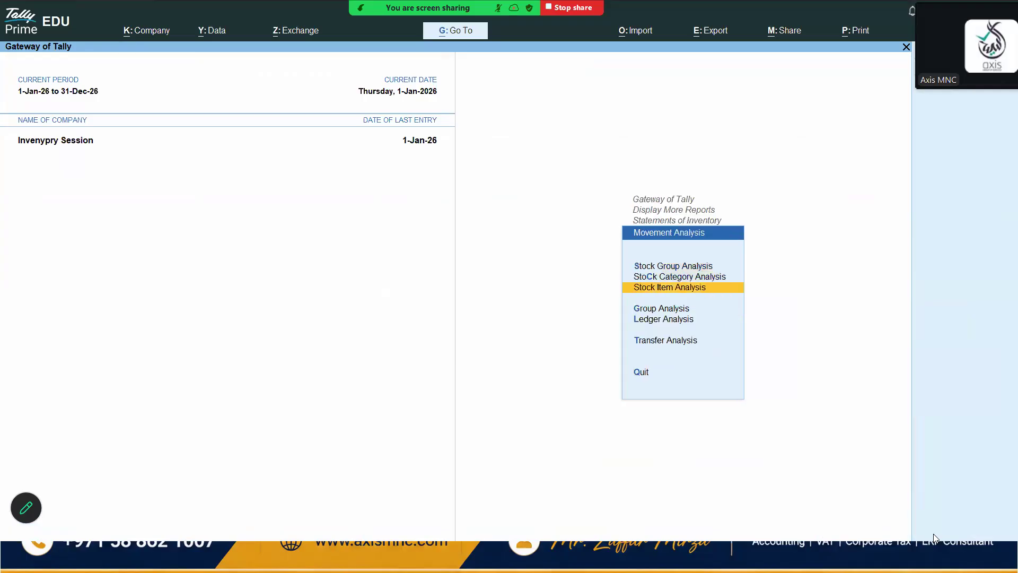
pyautogui.press('Return')
pyautogui.press('Return')
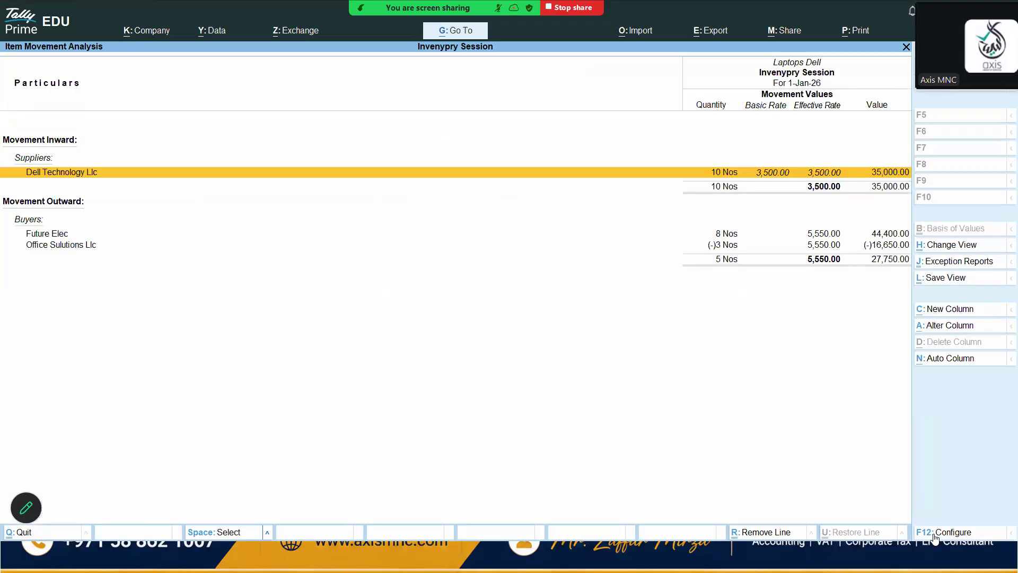
# Examine the supplier and buyer movements listed in the Laptops Dell movement analysis
pyautogui.press('Down')
pyautogui.press('Down')
pyautogui.press('Up')
pyautogui.press('Up')
pyautogui.press('Down')
pyautogui.press('Down')
pyautogui.press('Up')
pyautogui.press('Down')
pyautogui.press('Up')
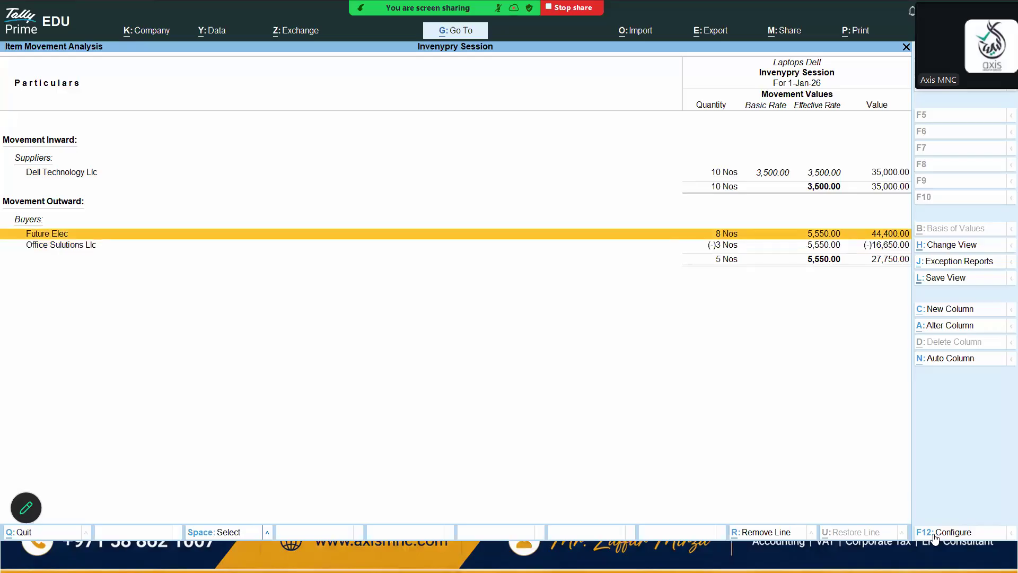
# Open the stock ageing analysis for the Laptops stock group from the statements of inventory
pyautogui.press('Escape')
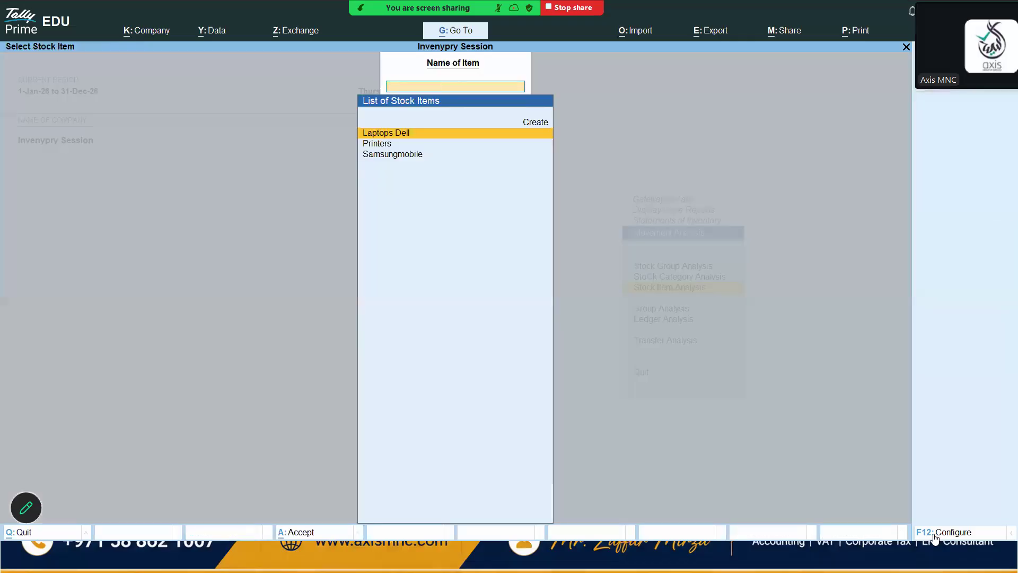
pyautogui.press('Escape')
pyautogui.press('Down')
pyautogui.press('Up')
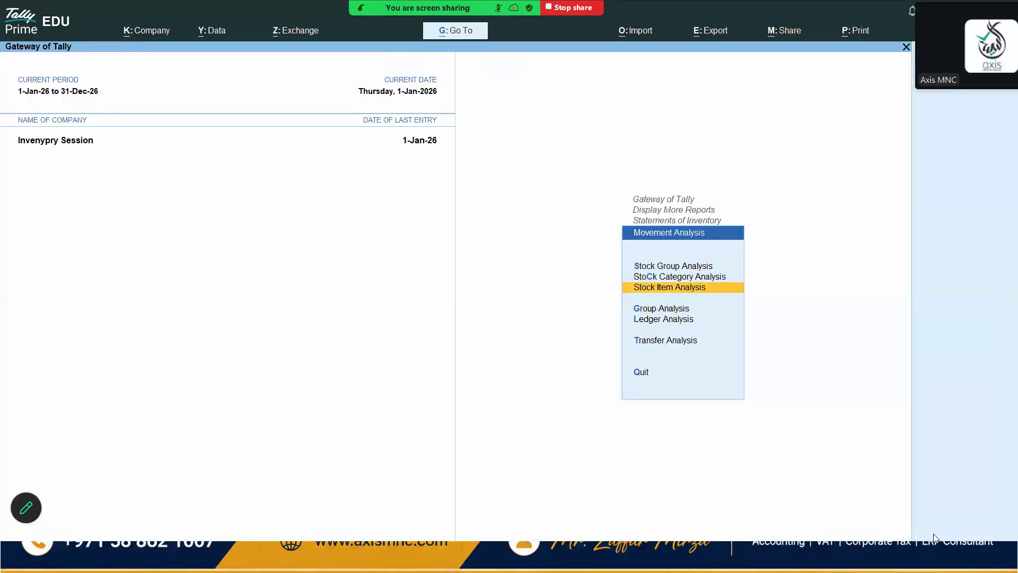
pyautogui.press('Escape')
pyautogui.press('Down')
pyautogui.press('Return')
pyautogui.press('Down')
pyautogui.press('Return')
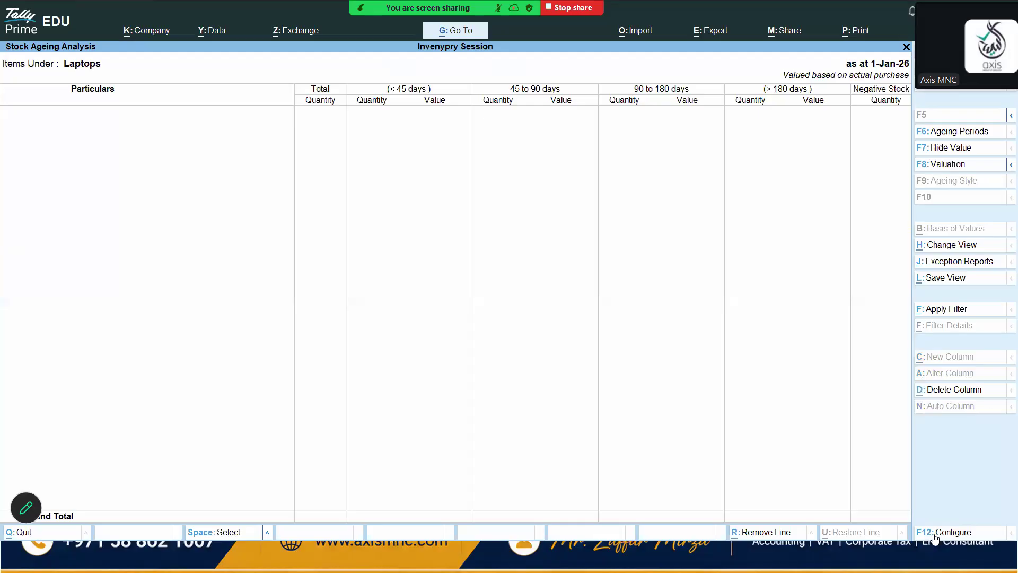
pyautogui.press('Escape')
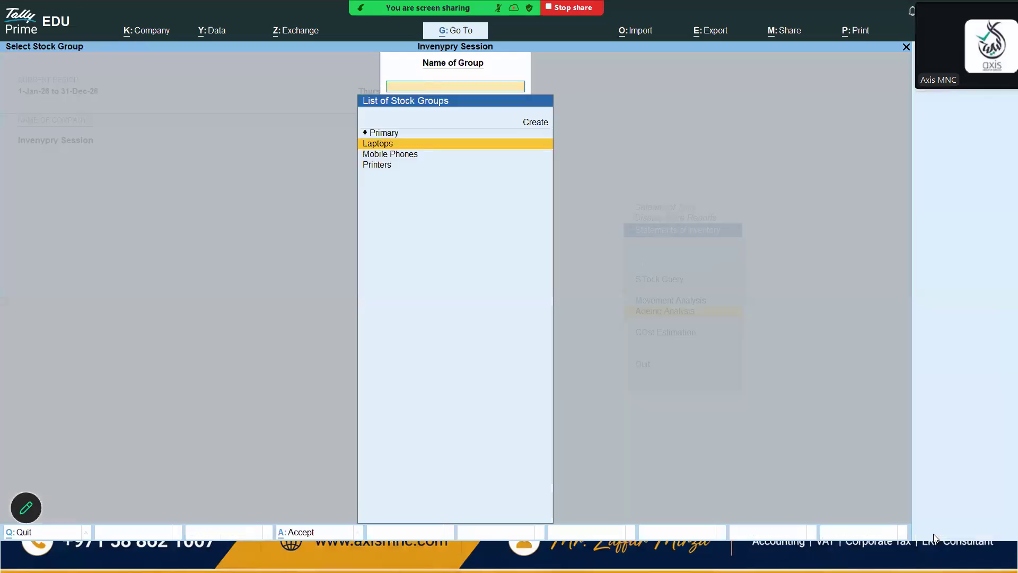
pyautogui.press('Escape')
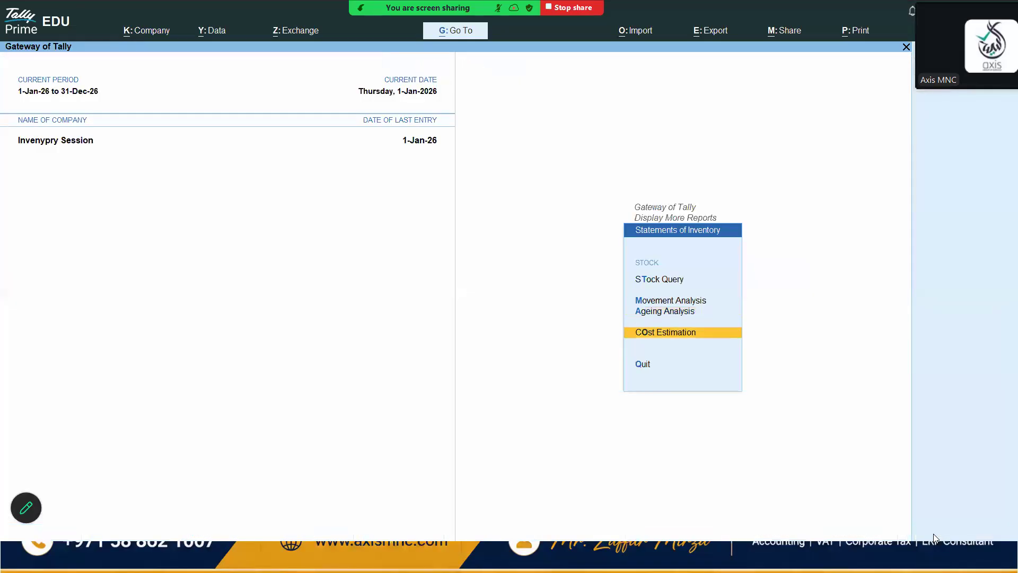
pyautogui.press('Escape')
pyautogui.press('Down')
pyautogui.press('Up')
pyautogui.press('Up')
pyautogui.press('Return')
pyautogui.press('Escape')
pyautogui.press('Down')
pyautogui.press('Return')
pyautogui.press('Down')
pyautogui.press('Down')
pyautogui.press('Down')
pyautogui.press('Escape')
pyautogui.press('Up')
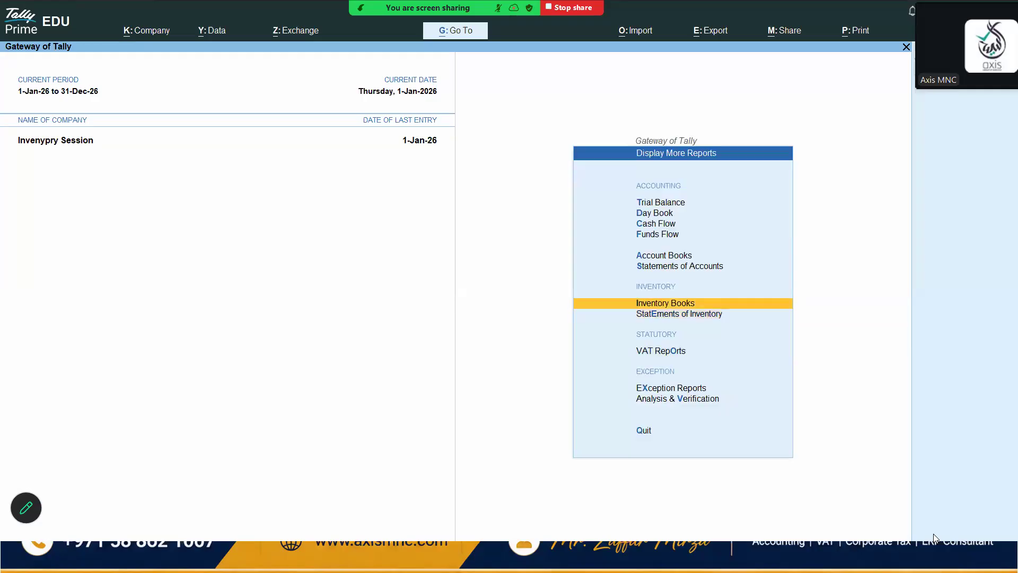
# Open the stock query for the Printers item, then return to the Gateway of Tally
pyautogui.press('Down')
pyautogui.press('Return')
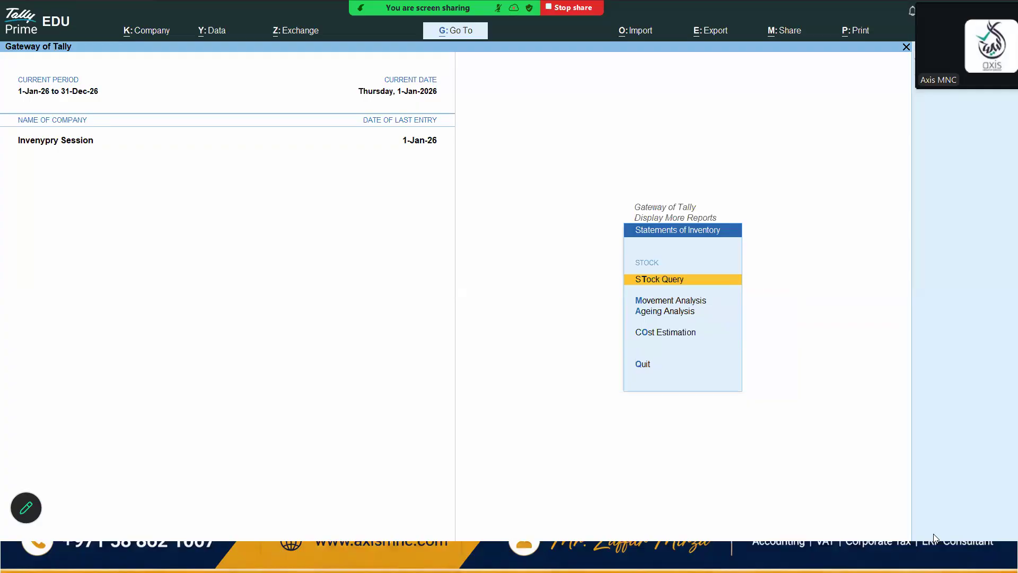
pyautogui.press('Return')
pyautogui.press('Down')
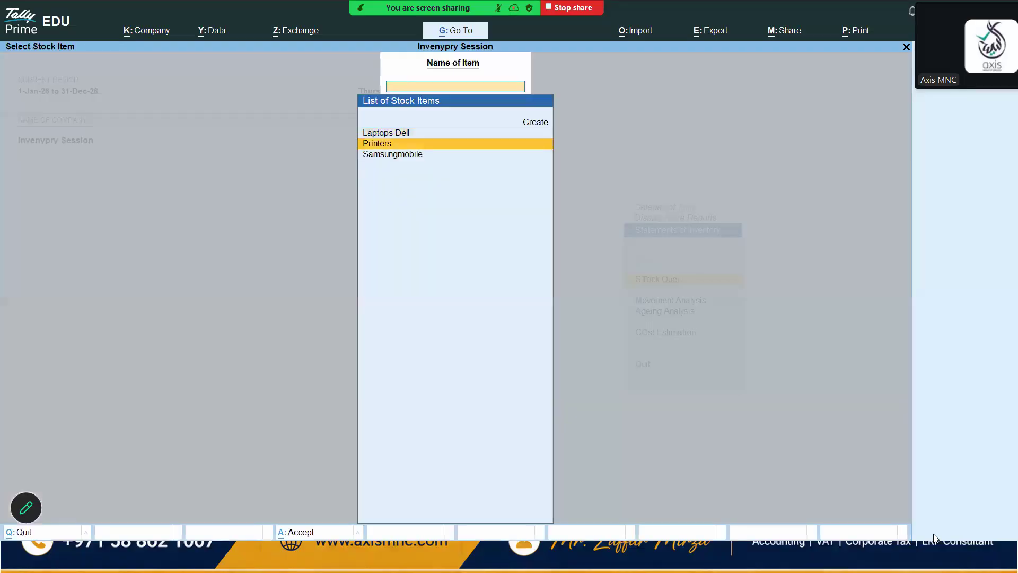
pyautogui.press('Return')
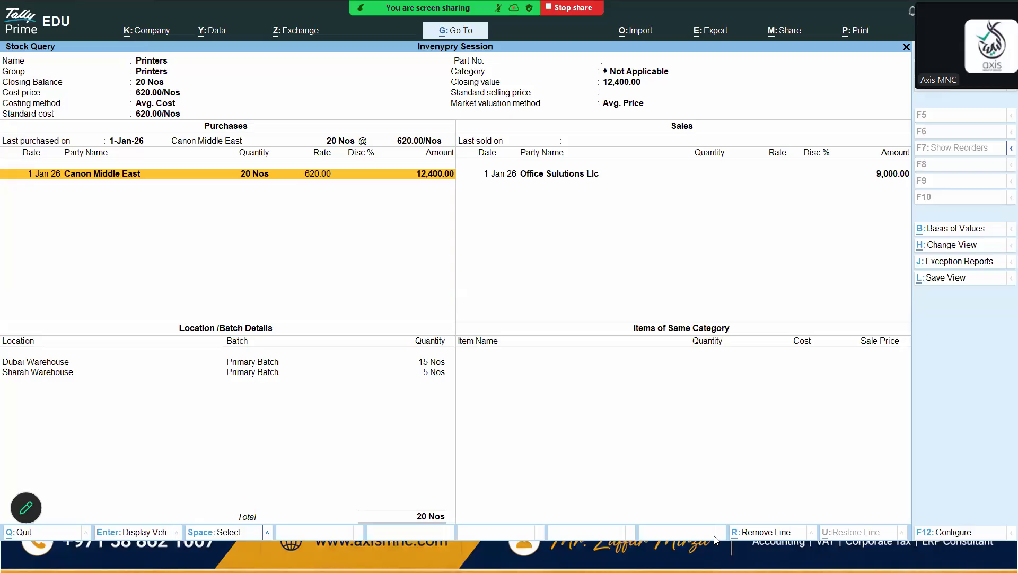
pyautogui.press('Escape')
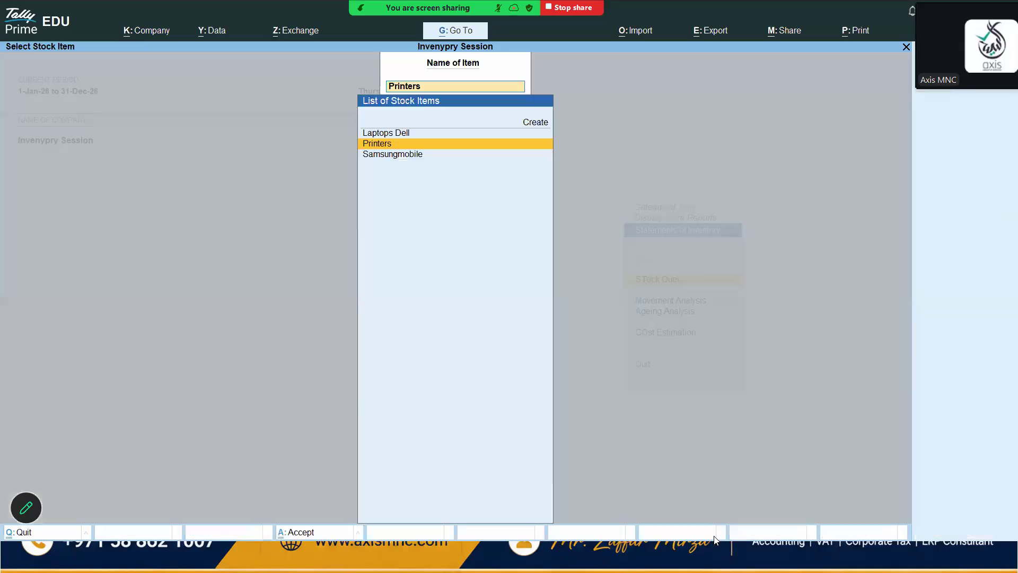
pyautogui.press('Escape')
pyautogui.press('Escape')
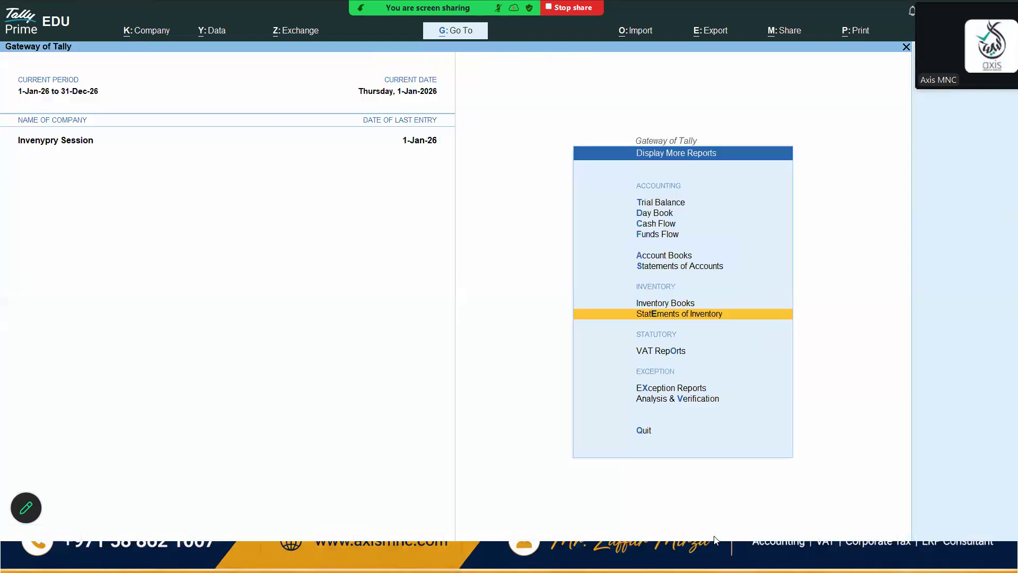
pyautogui.press('Escape')
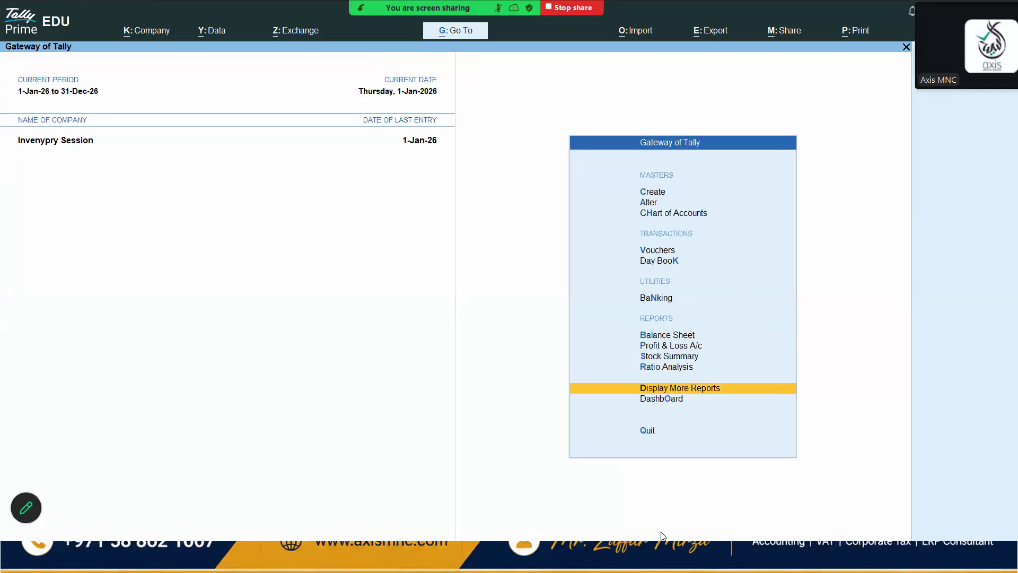